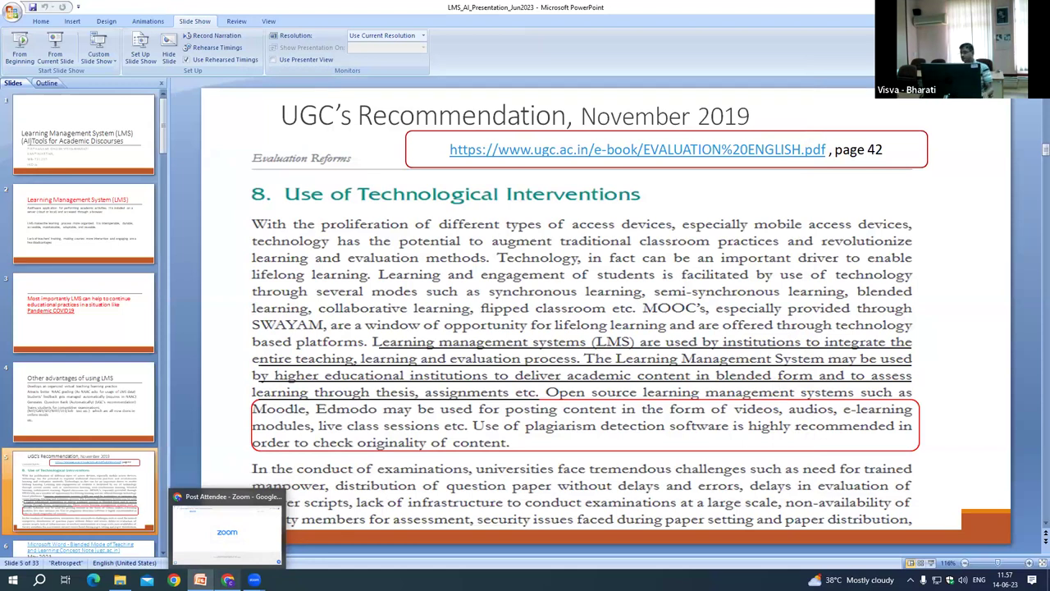
Step: Show slide 5, "UGC's Recommendation, November 2019", in the PowerPoint editor
mouse_move(201, 580)
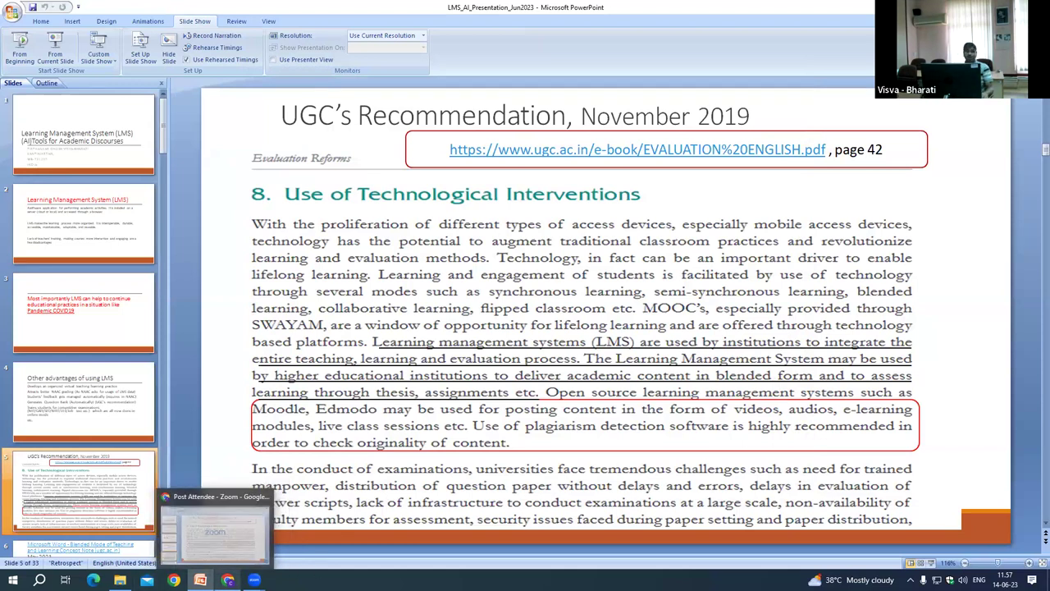
Step: Open a new Chrome tab on the Google start page, then return to PowerPoint
left_click(200, 580)
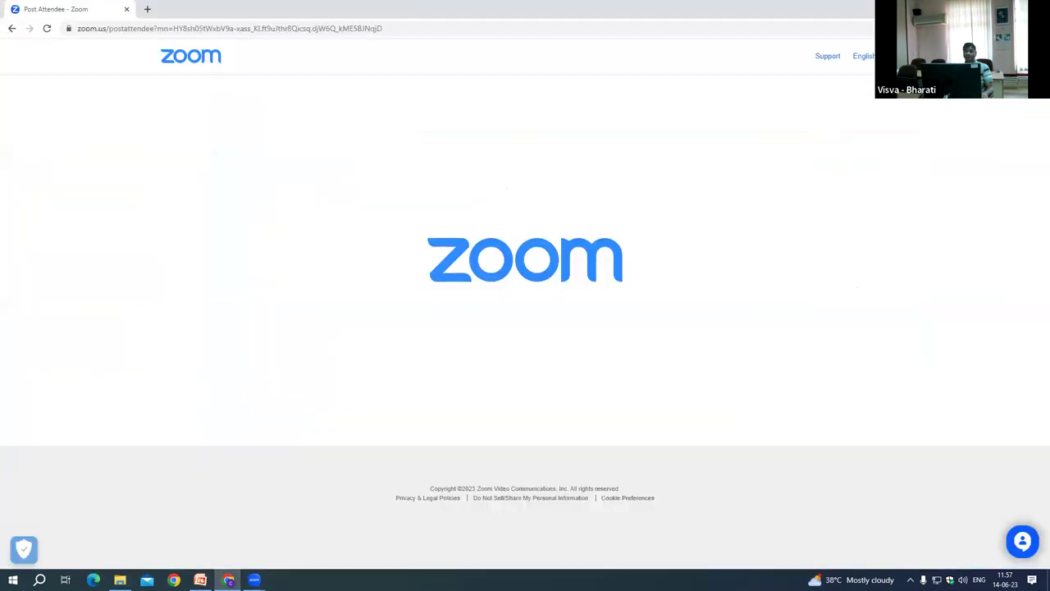
left_click(149, 10)
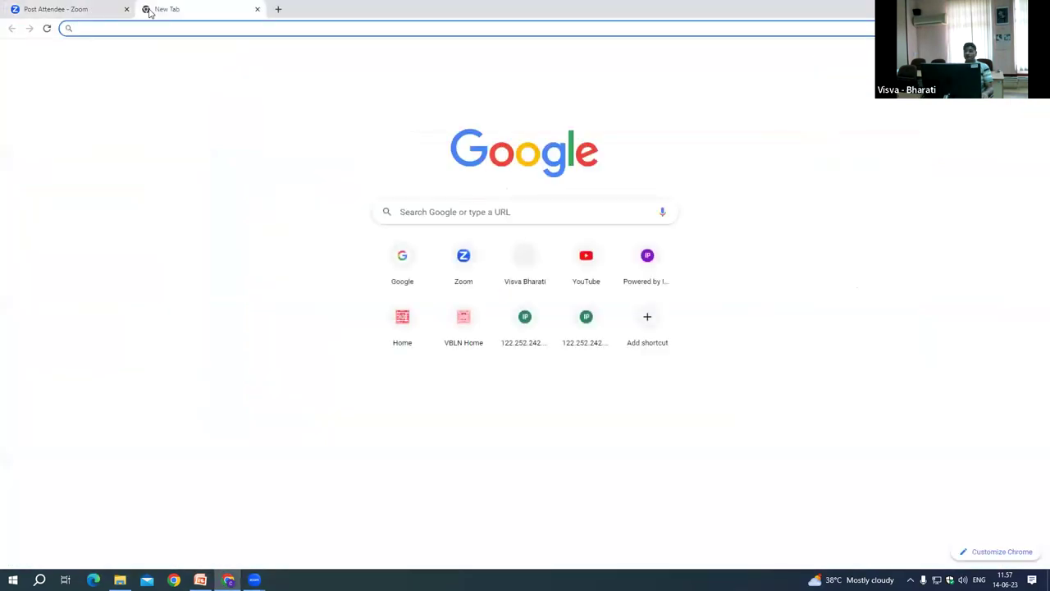
left_click(477, 213)
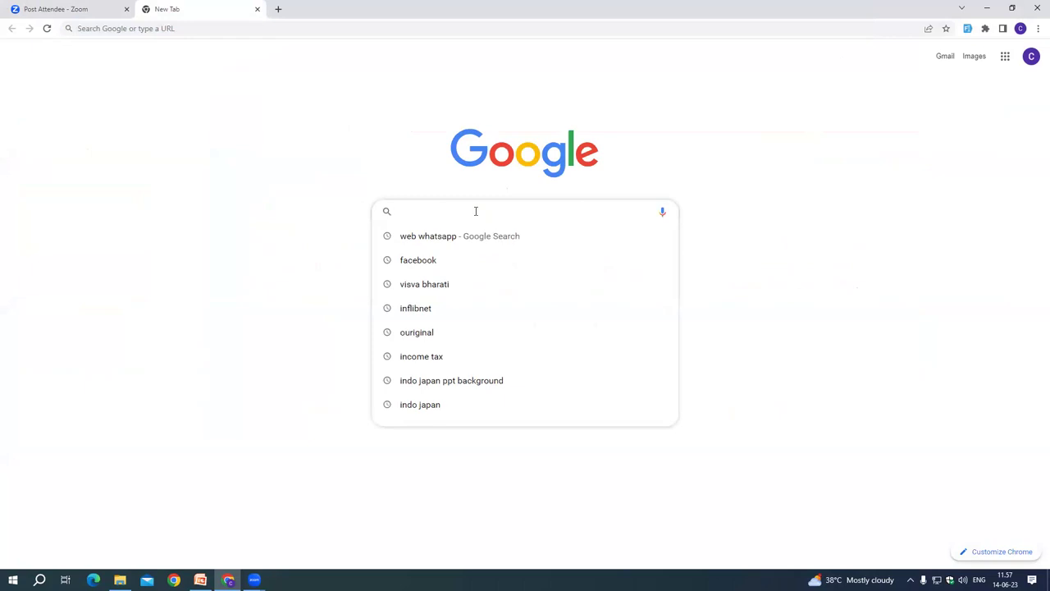
left_click(200, 580)
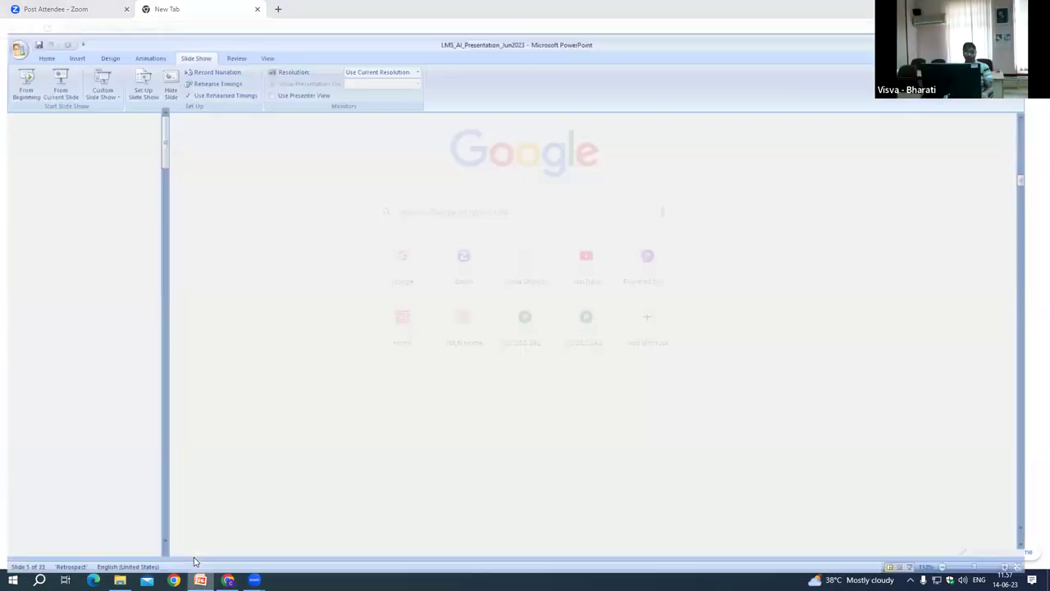
Step: Display slide 29, "Apps", listing EducationCopilot and SlideGPT, then switch back to Chrome
scroll(125, 413, "down", 5)
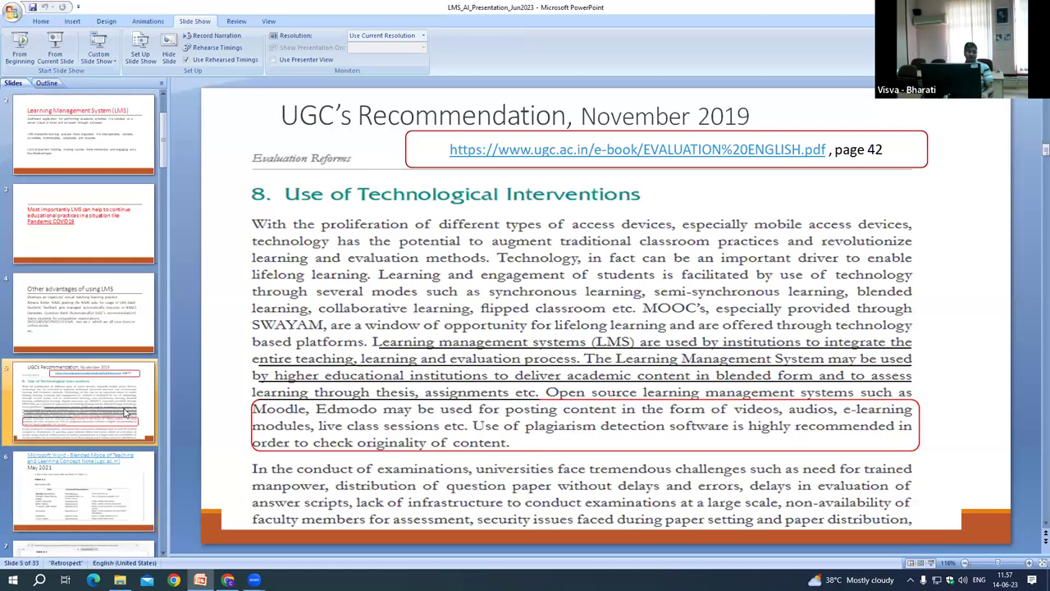
scroll(125, 412, "down", 11)
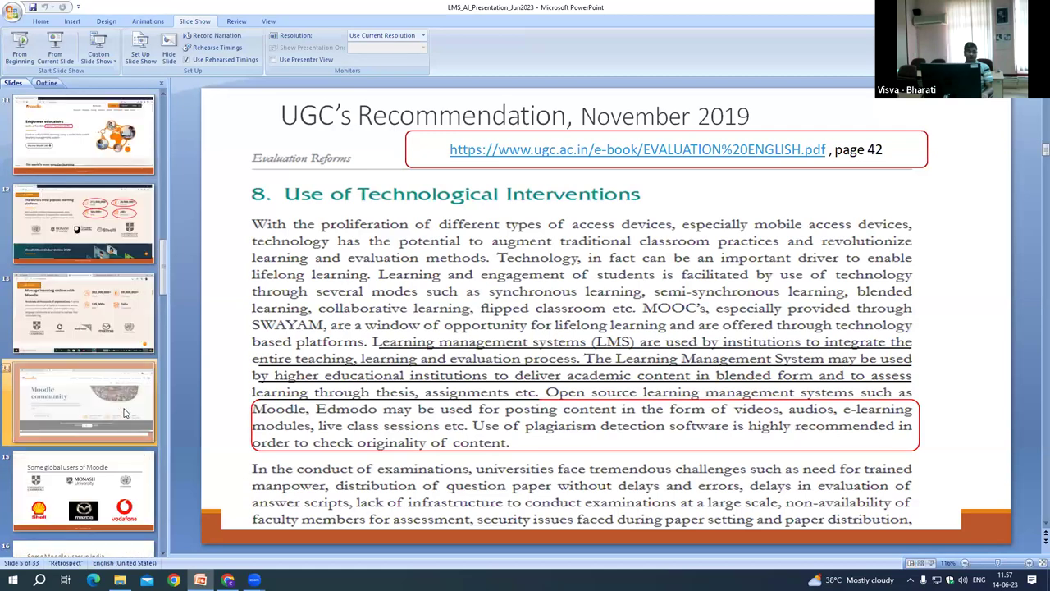
scroll(124, 413, "down", 9)
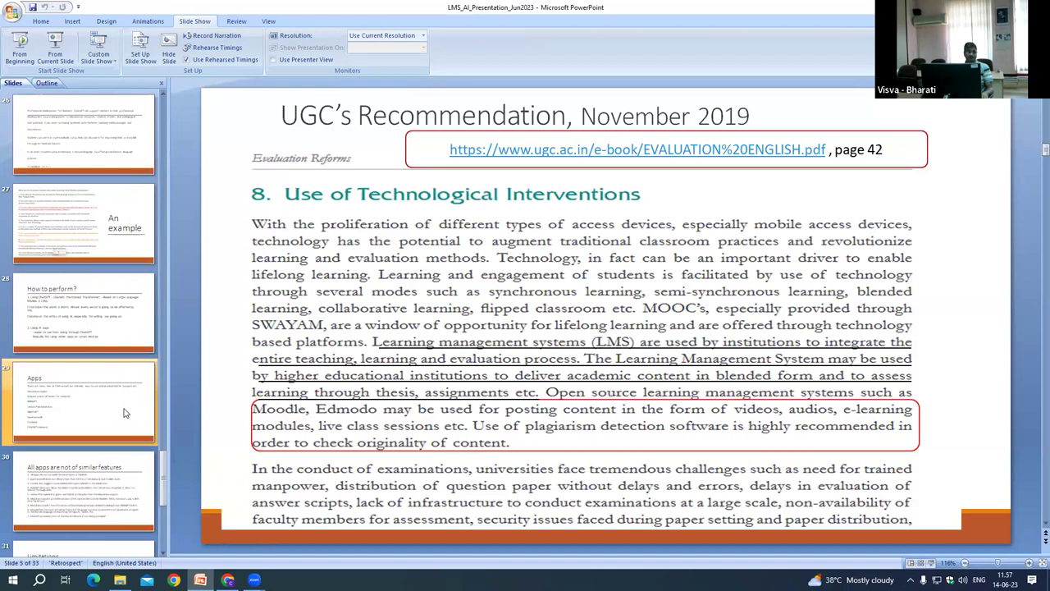
left_click(125, 413)
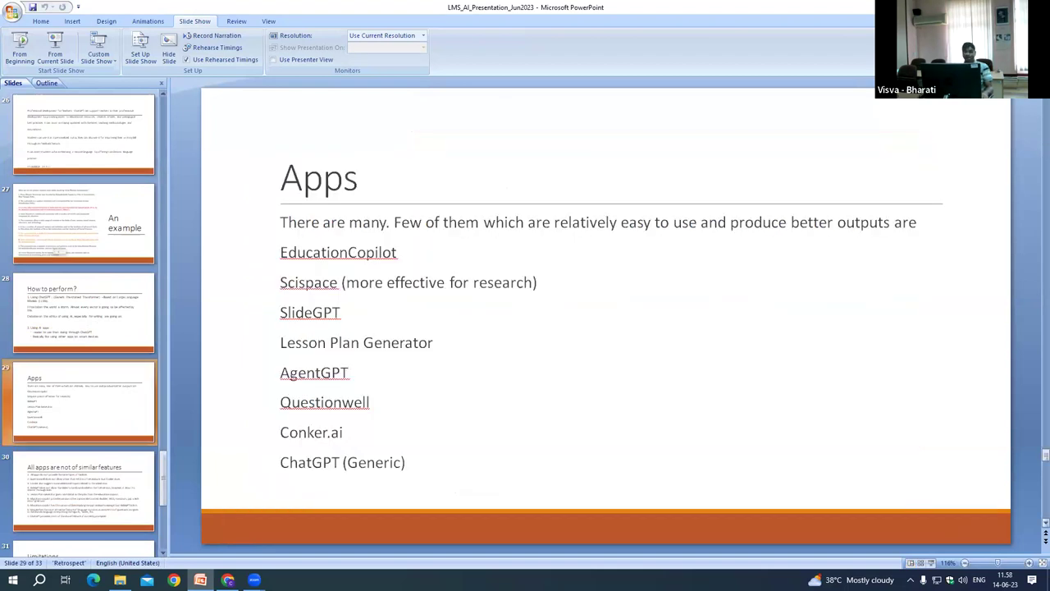
key("alt+Tab")
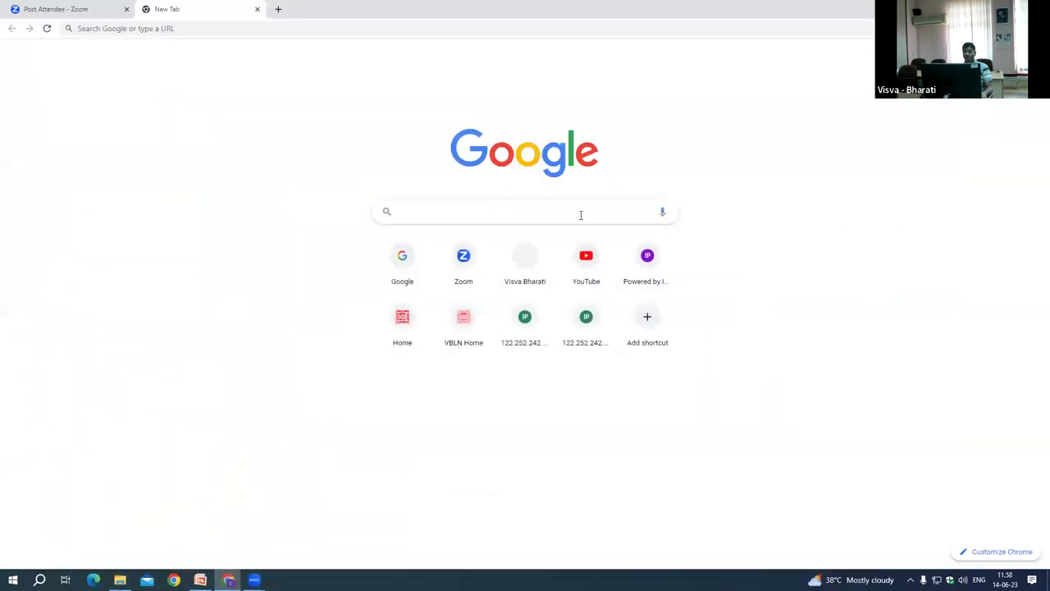
Step: Search Google for 'educationcopilot' and open the 'Education Copilot: AI Lesson Planner' site
left_click(581, 215)
type("educ")
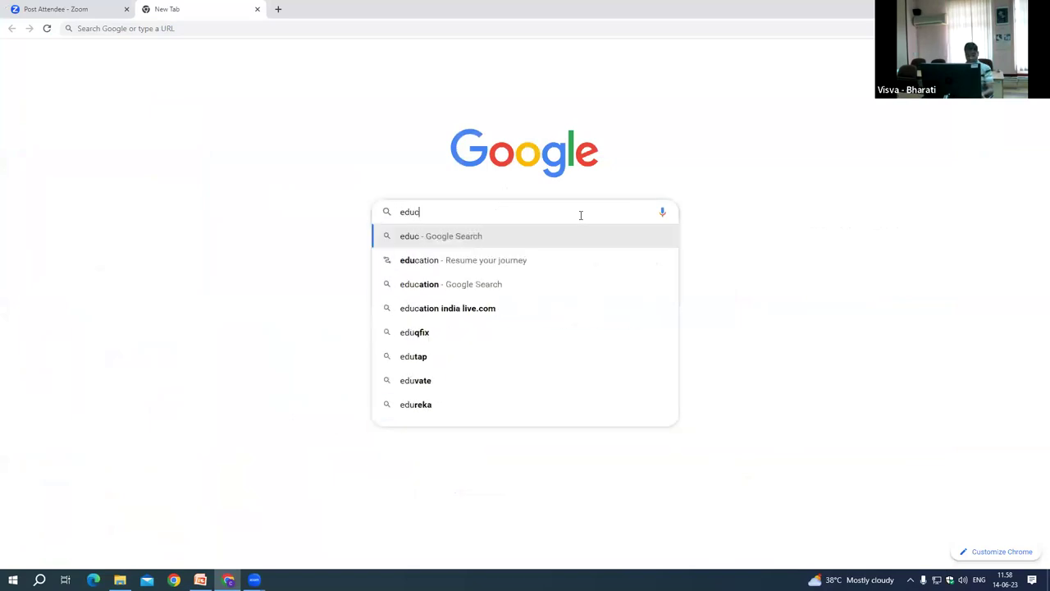
type("ationcopilot")
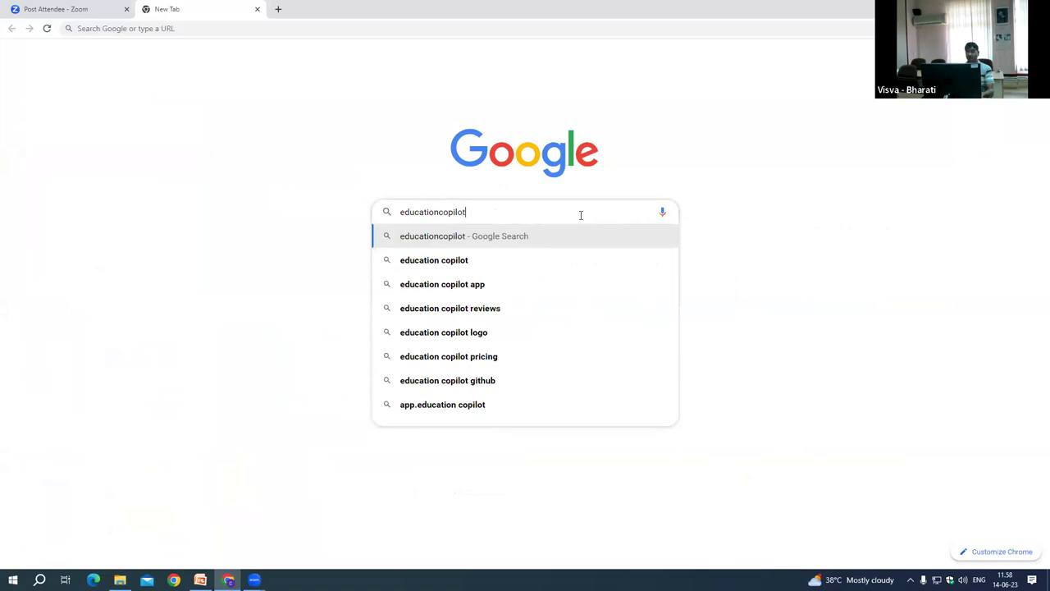
key("Return")
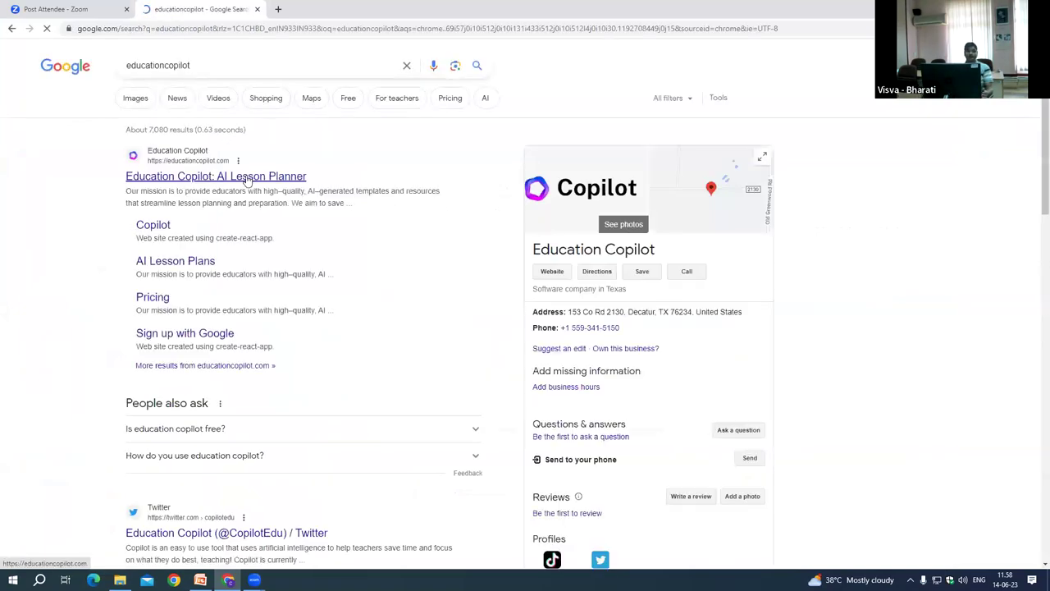
left_click(246, 177)
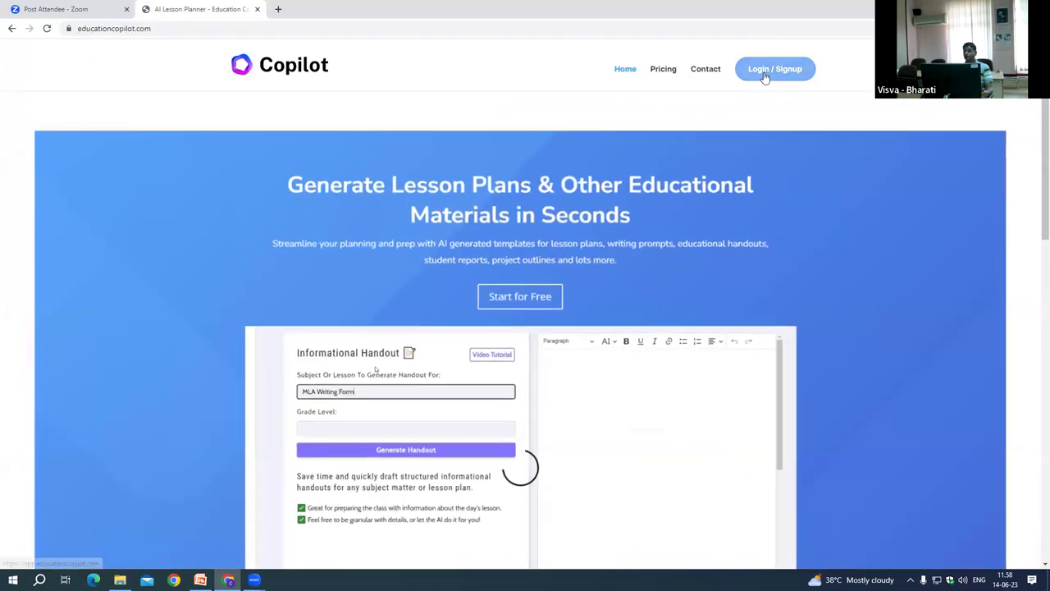
Step: On the Copilot sign-in page, enter the account e-mail address
left_click(765, 74)
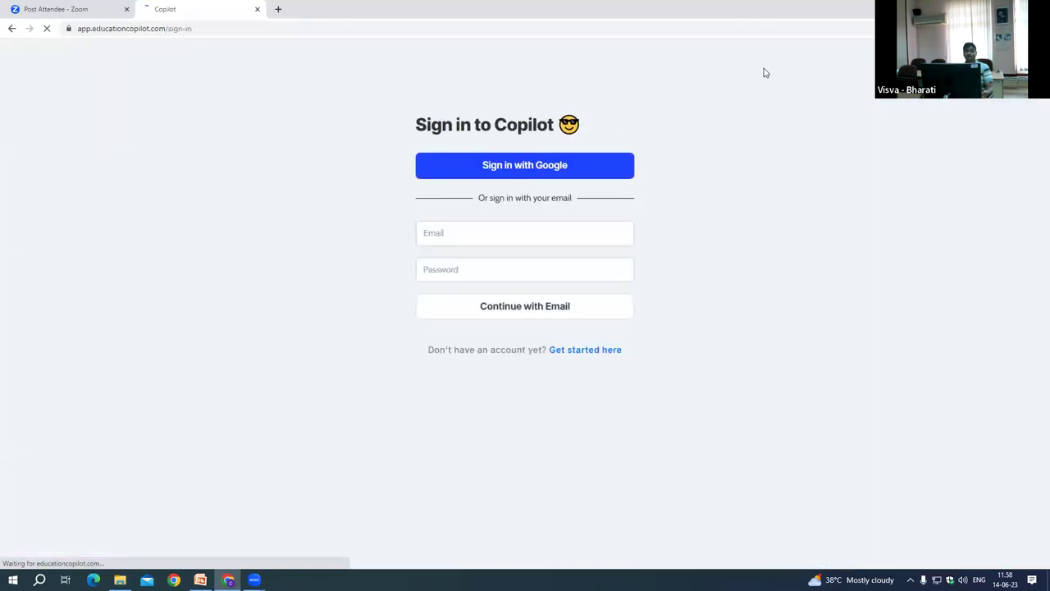
left_click(569, 233)
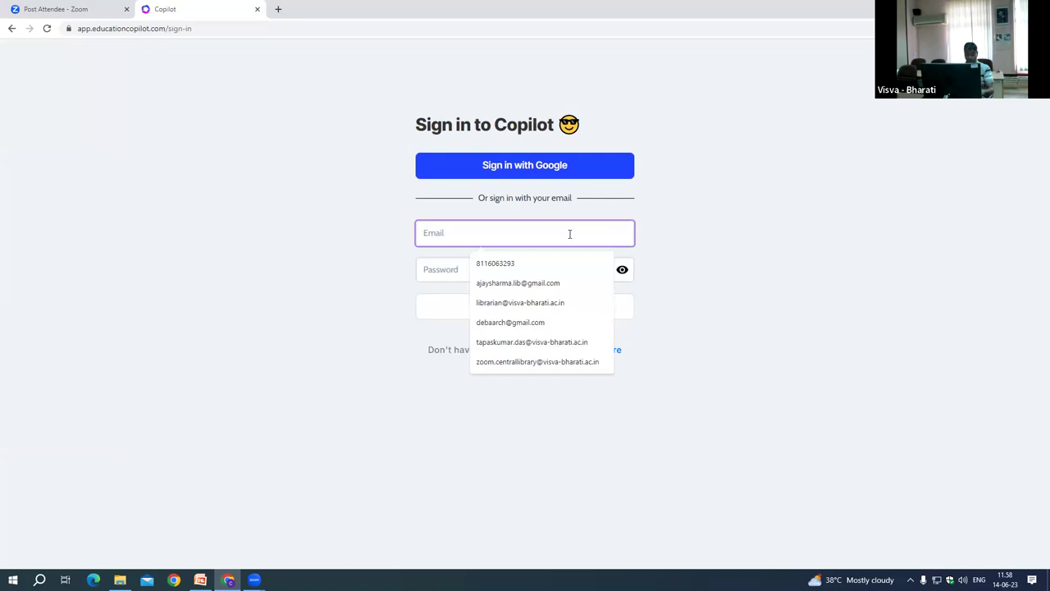
type("onlin")
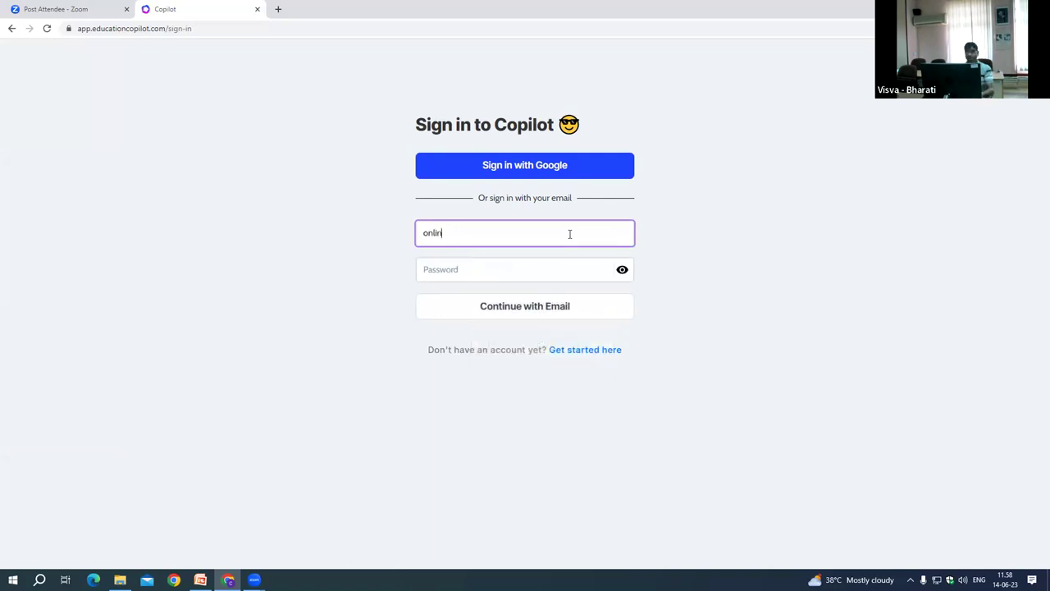
type("ebidy")
key("BackSpace")
key("BackSpace")
key("BackSpace")
key("BackSpace")
key("BackSpace")
key("BackSpace")
key("BackSpace")
key("BackSpace")
key("BackSpace")
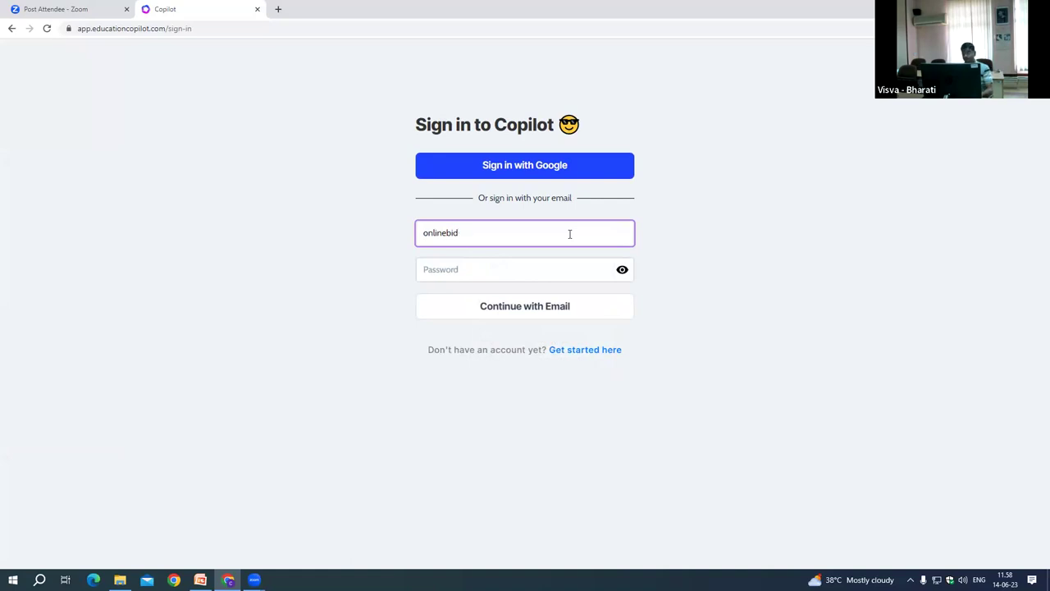
key("BackSpace")
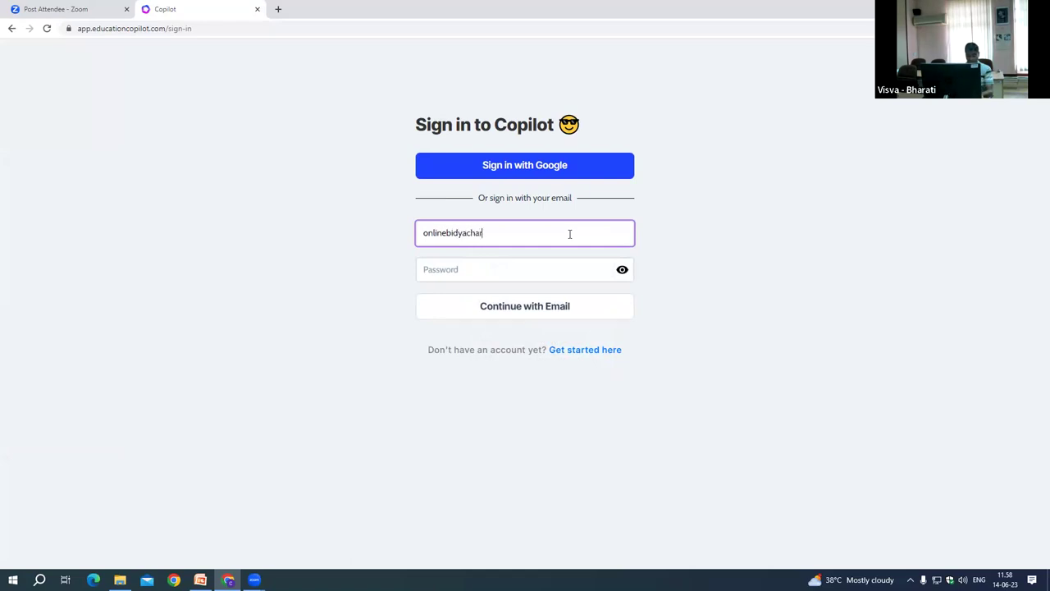
key("Tab")
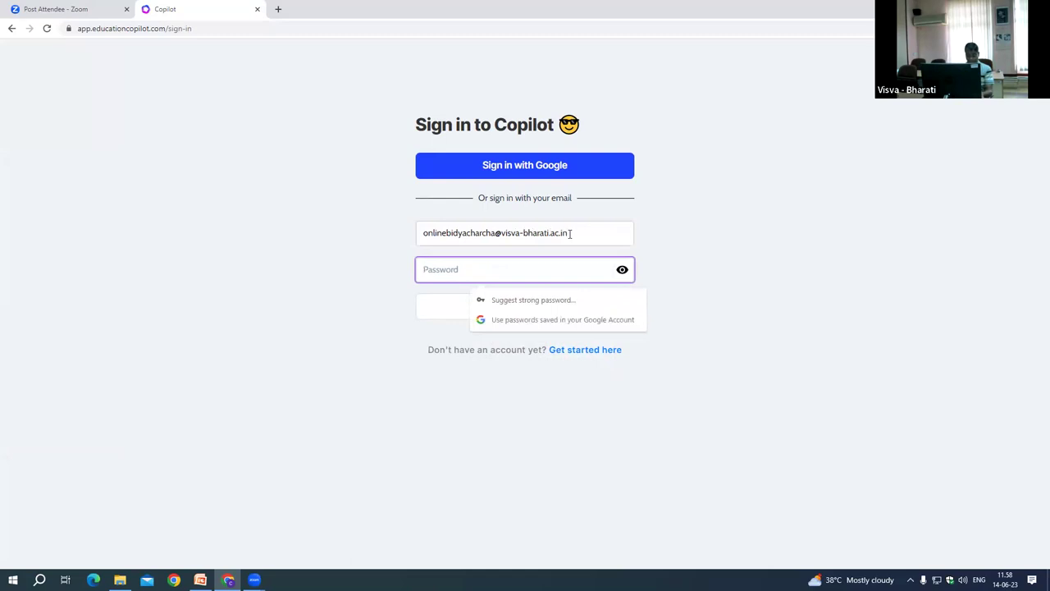
Step: Leave the password empty and choose 'Sign in with Google' instead
type("•")
key("BackSpace")
left_click(620, 168)
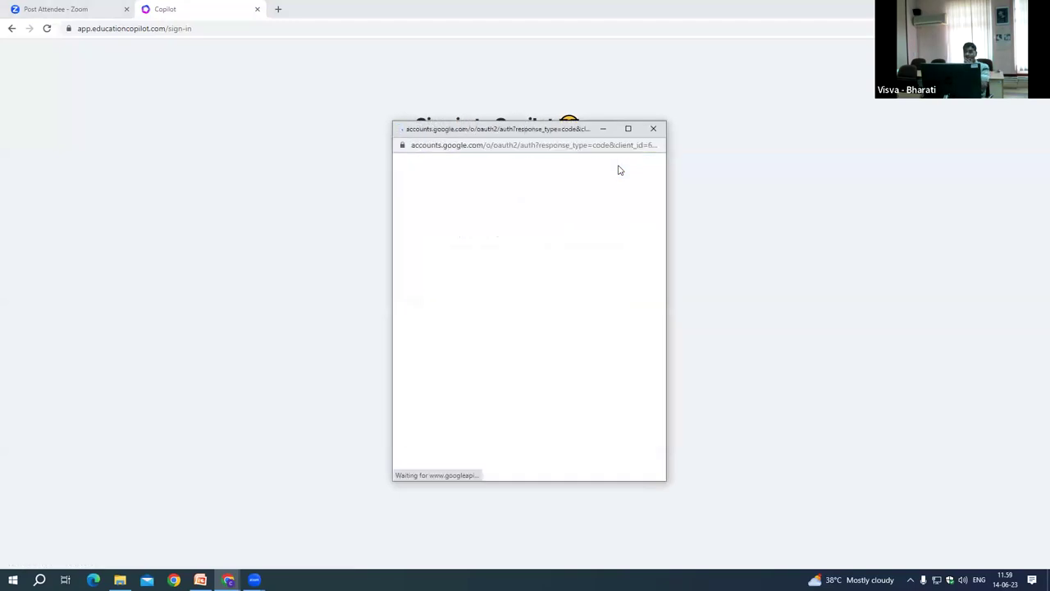
Step: Sign in to Google with a different account, entering its e-mail and password
left_click_drag(661, 236, 663, 359)
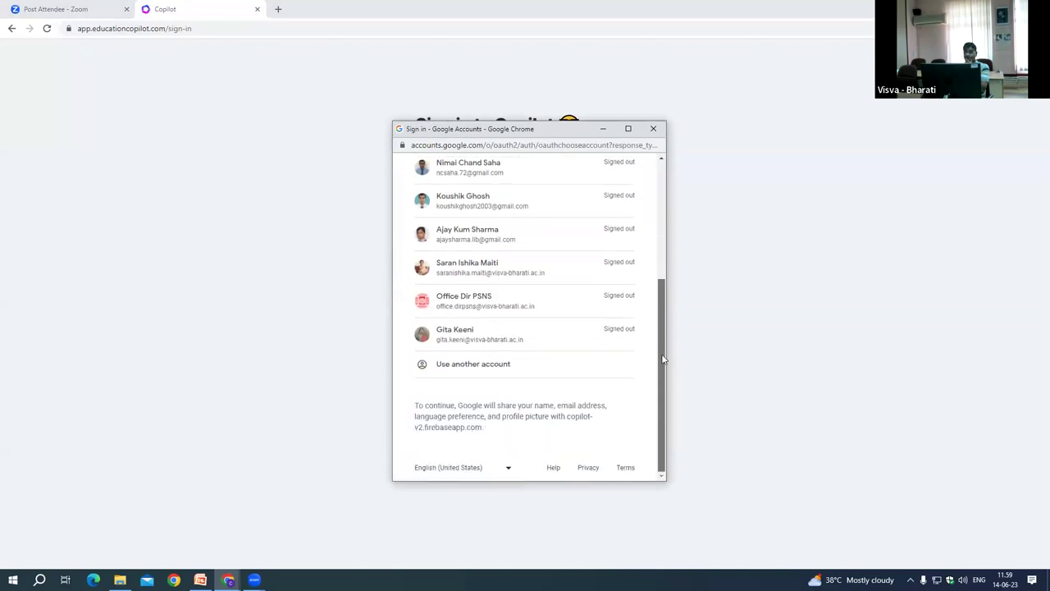
left_click(558, 361)
left_click(521, 273)
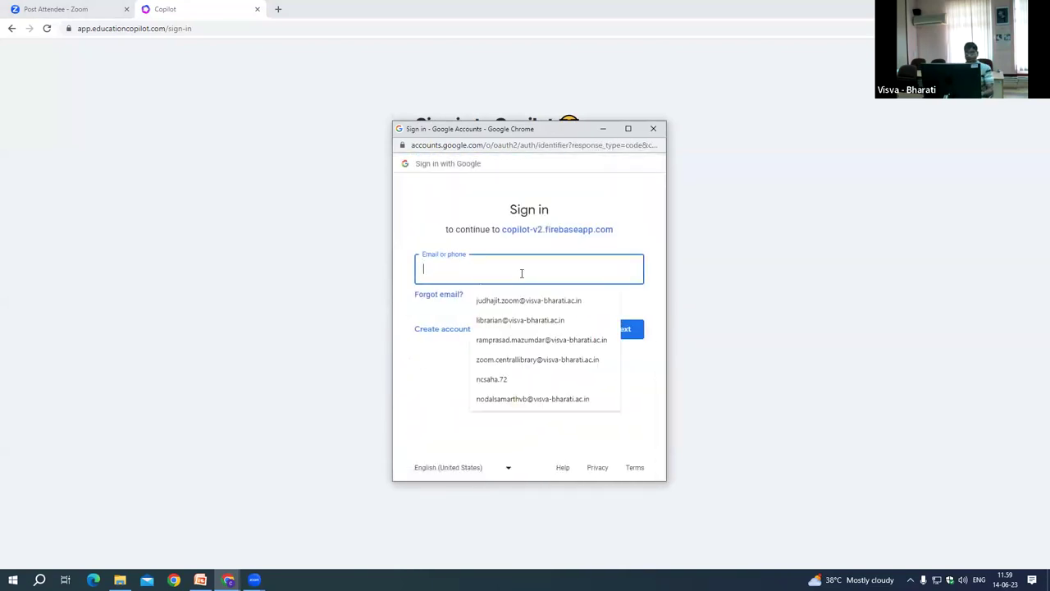
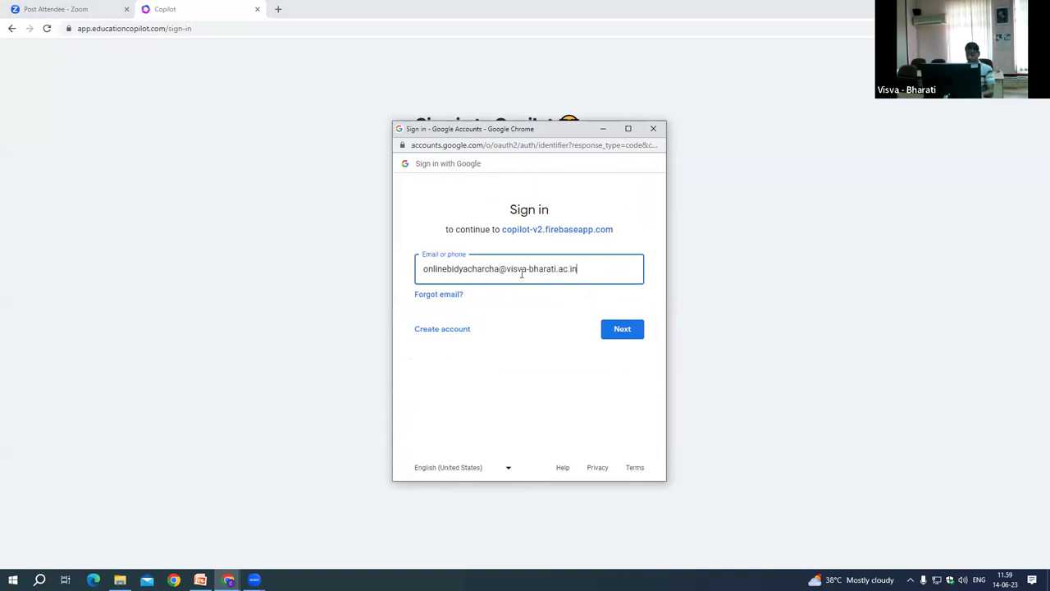
key("Return")
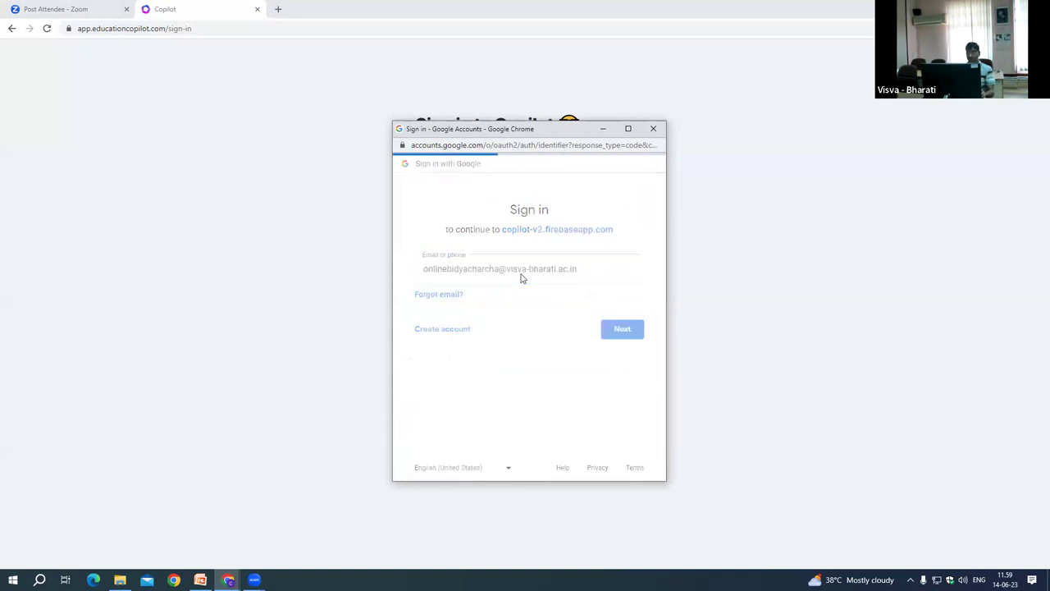
type("••••")
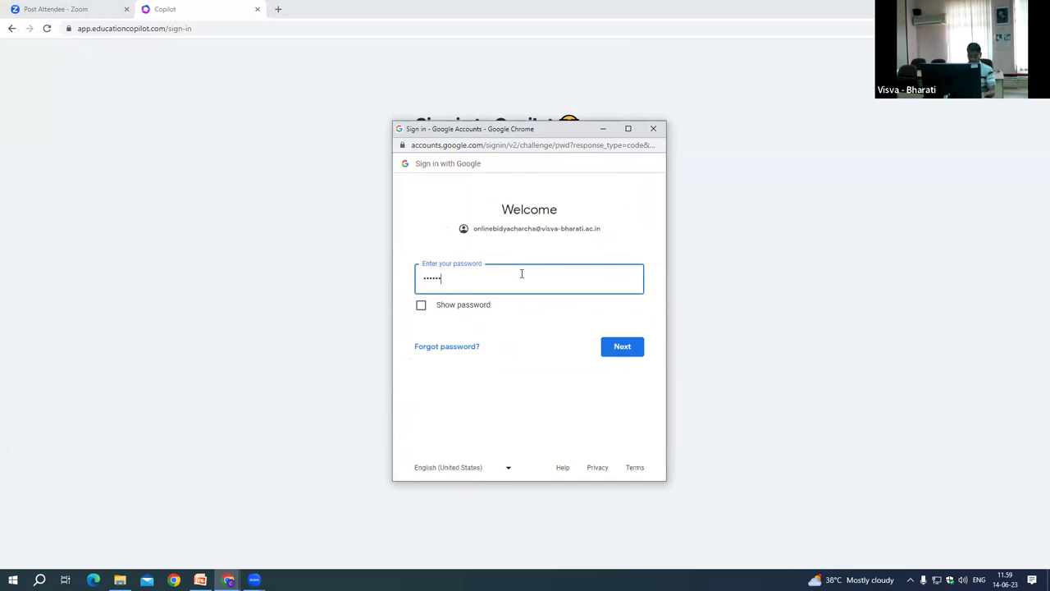
type("•••••••••")
key("Return")
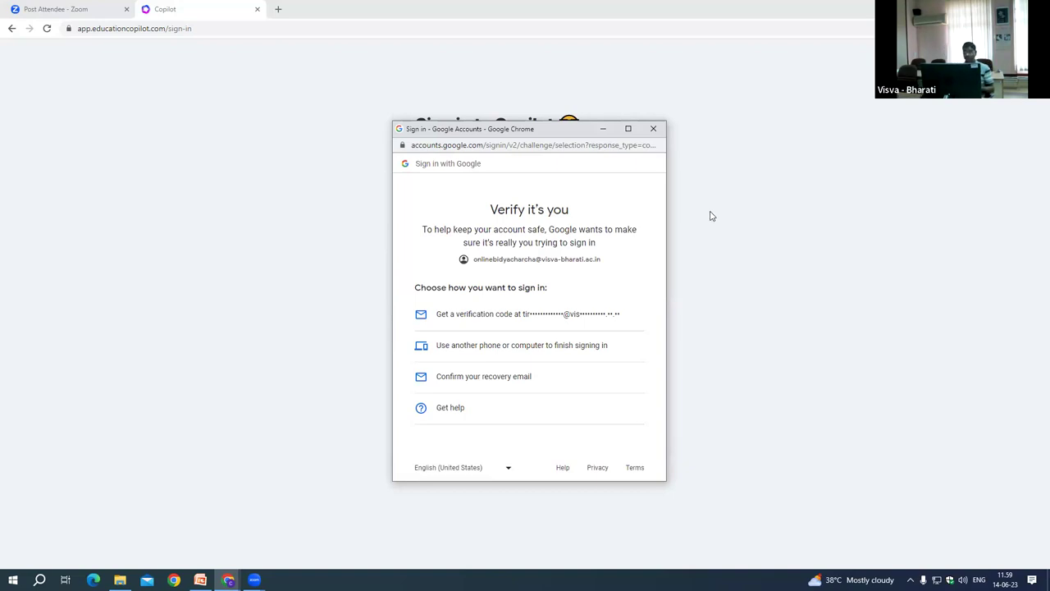
Step: Verify the sign-in with the code e-mailed to the account
left_click(519, 321)
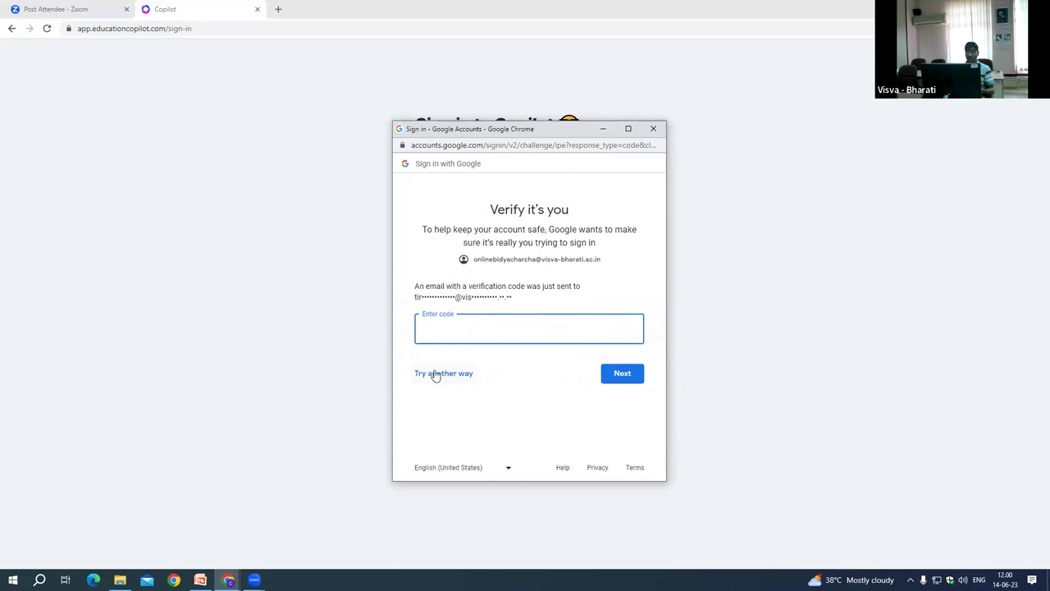
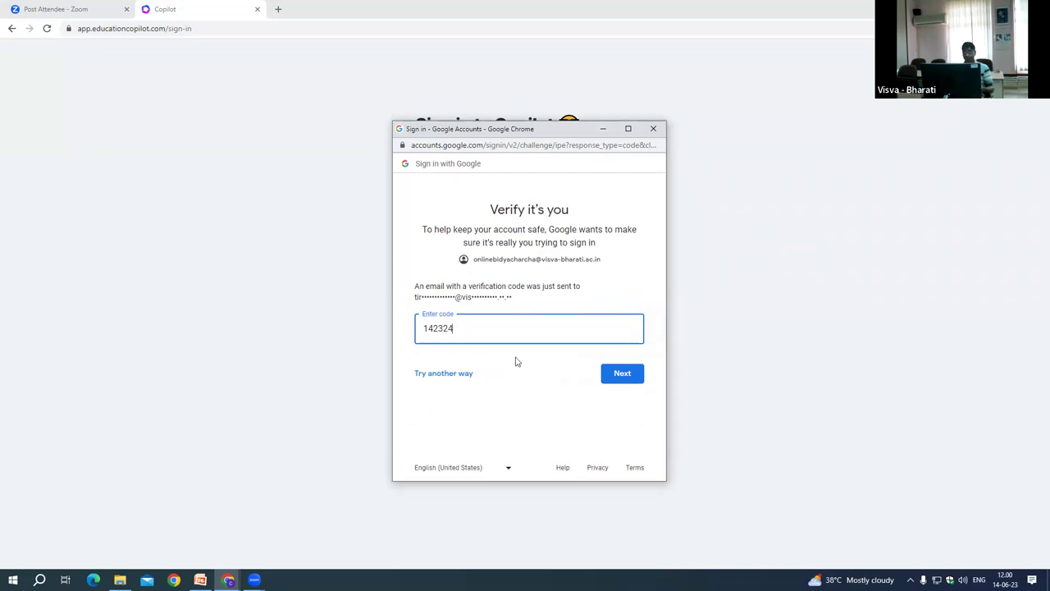
left_click(617, 375)
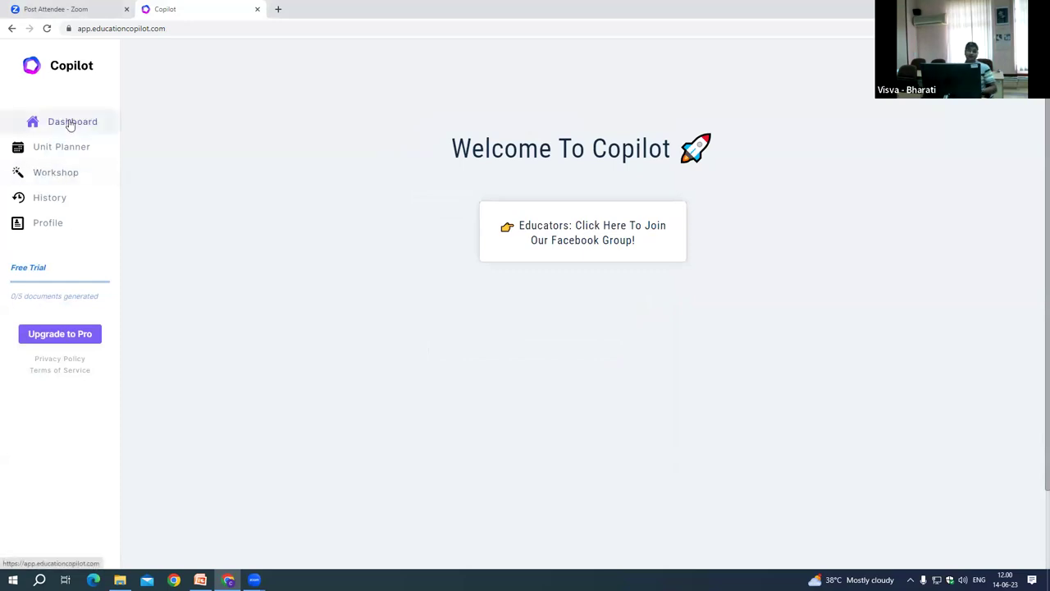
Step: Open the Quiz Builder tool from the Workshop tools collection
left_click(56, 179)
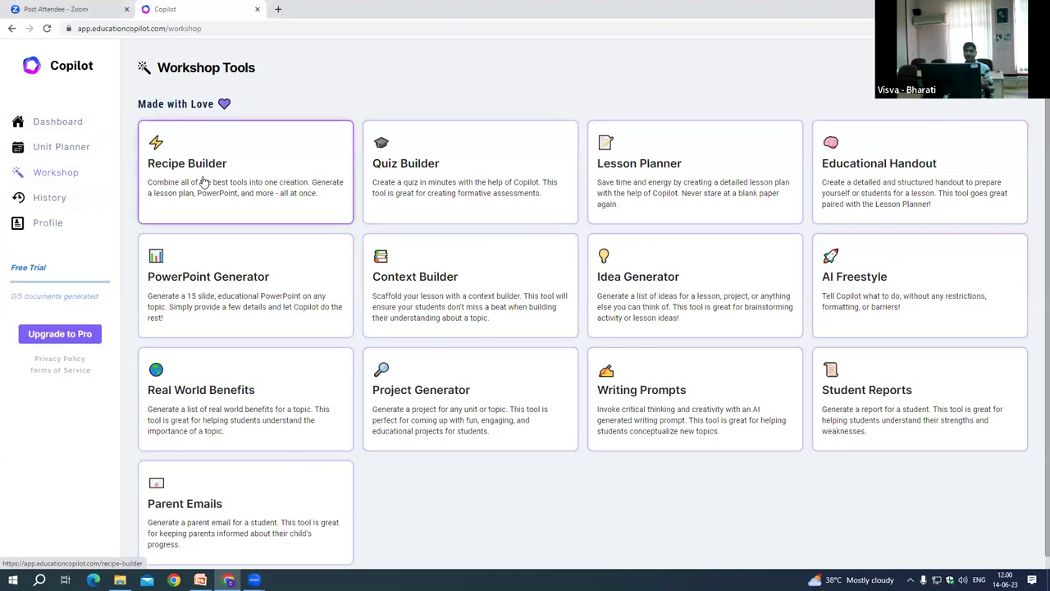
left_click(480, 177)
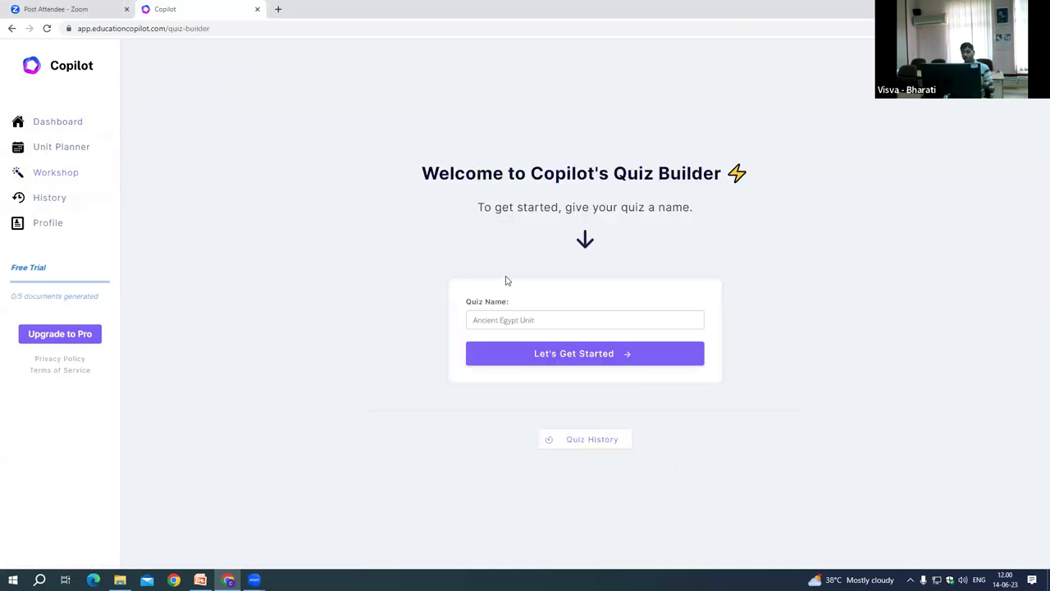
Step: Create a new quiz named 'Quiz on VB' with Let's Get Started
left_click(543, 319)
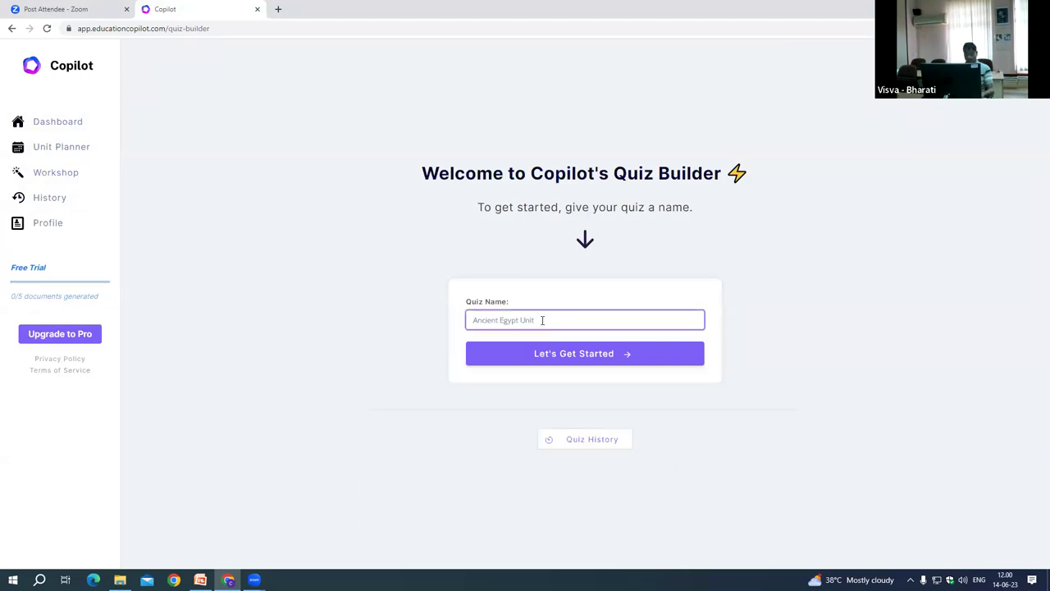
type("Le")
key("BackSpace")
type("Quiz o")
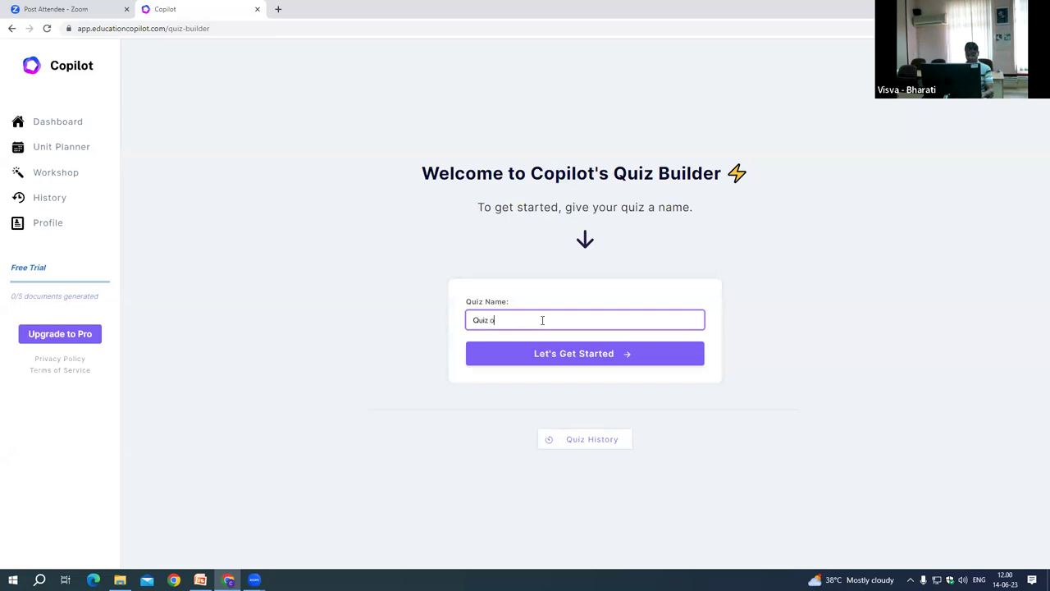
type("n VB")
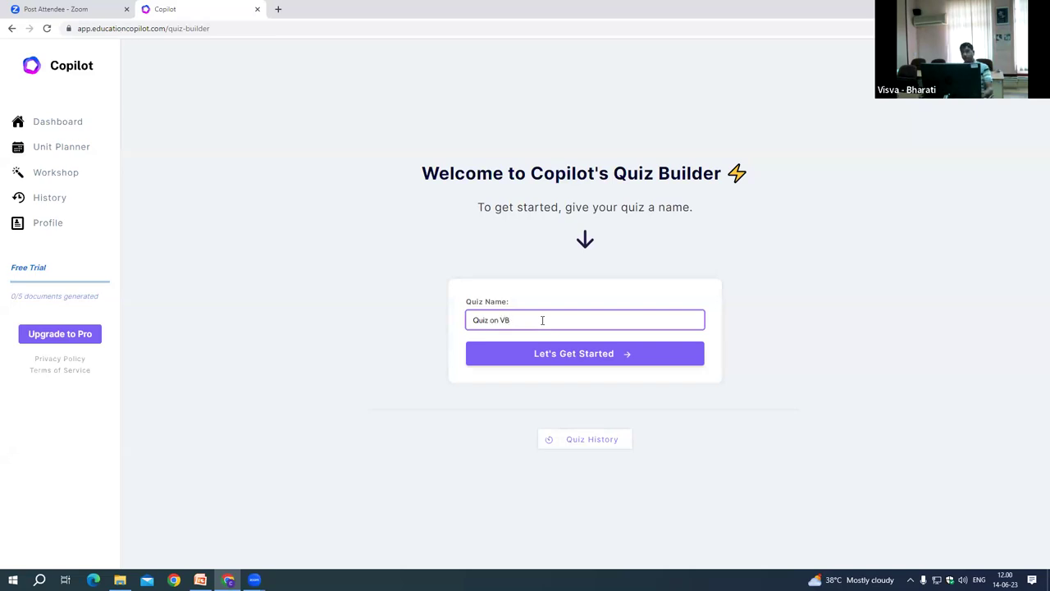
left_click(567, 354)
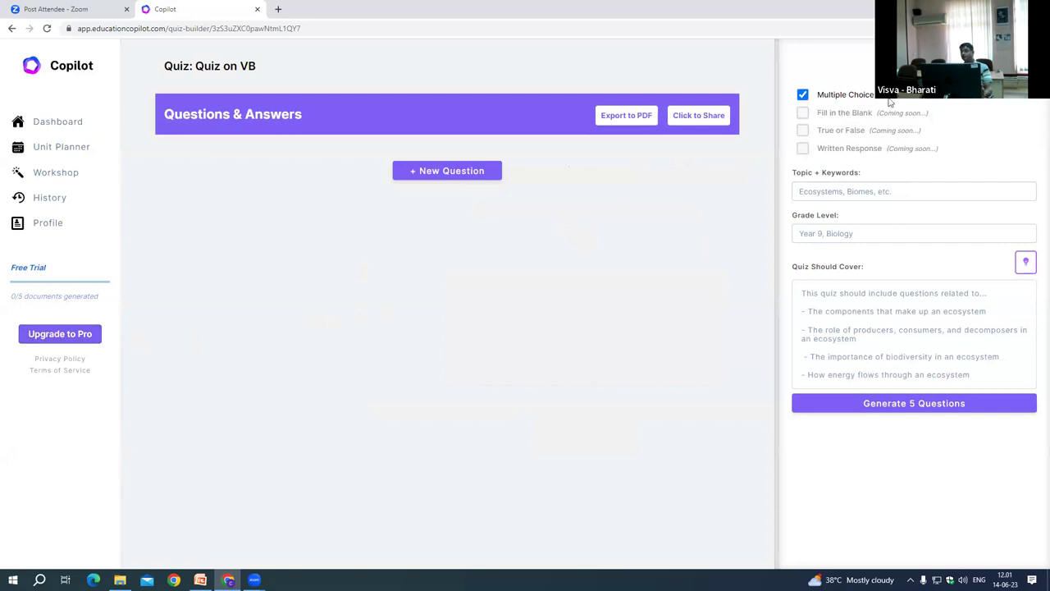
Step: Set topic 'Probability' and grade 'Undergraduate', and auto-fill the concepts the quiz should cover
left_click(859, 190)
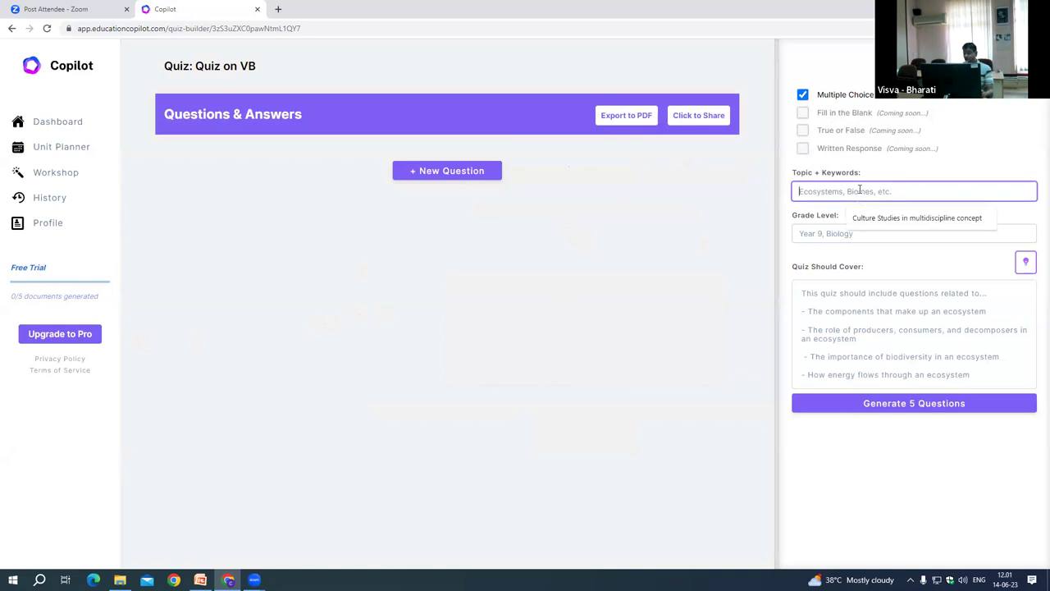
type("Pr")
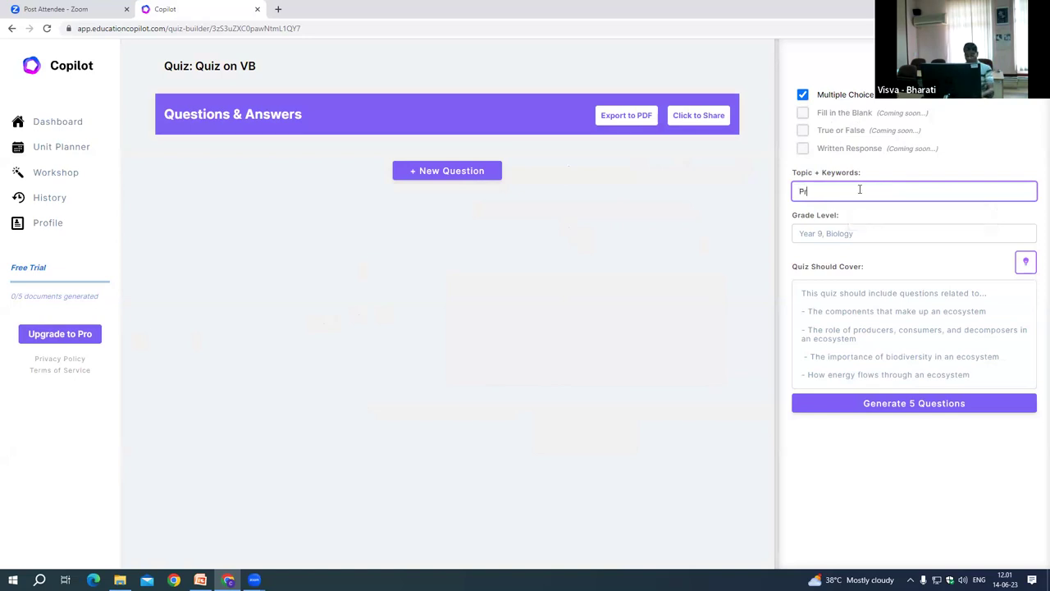
type("obability")
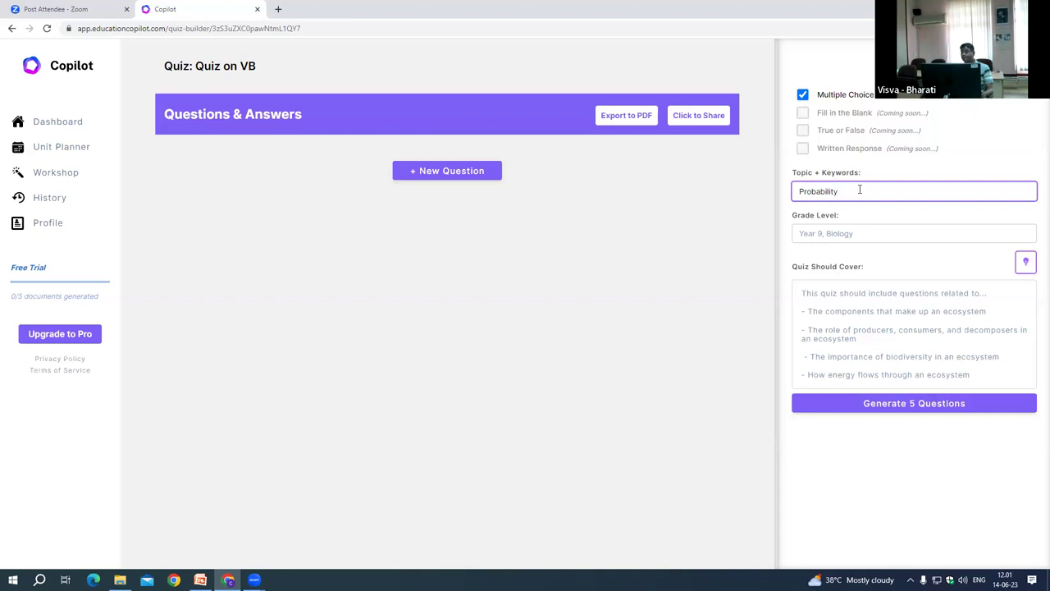
left_click(863, 233)
type("Un")
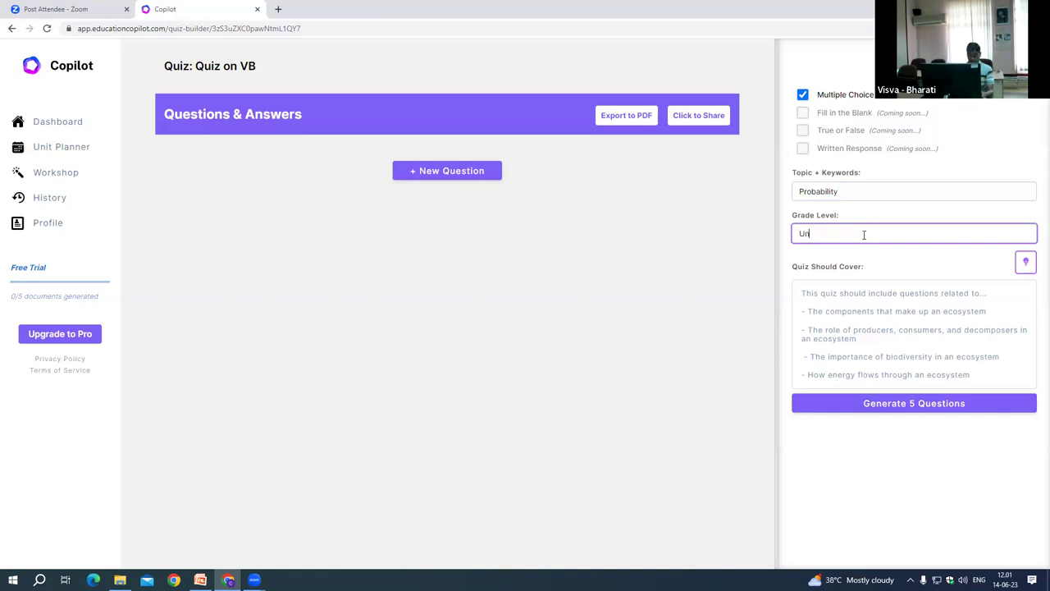
type("dergraduate")
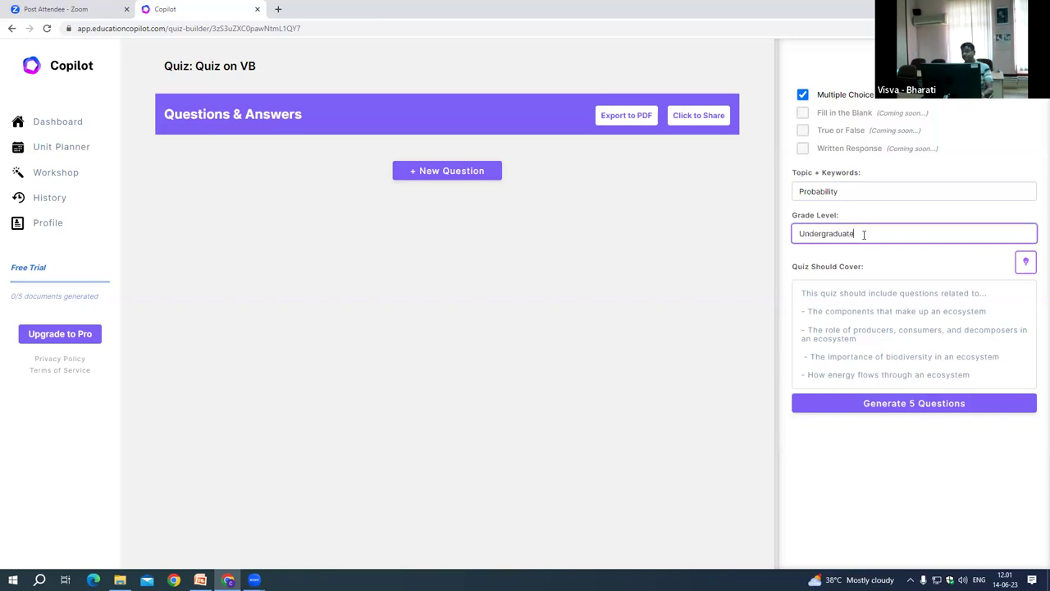
left_click(1025, 262)
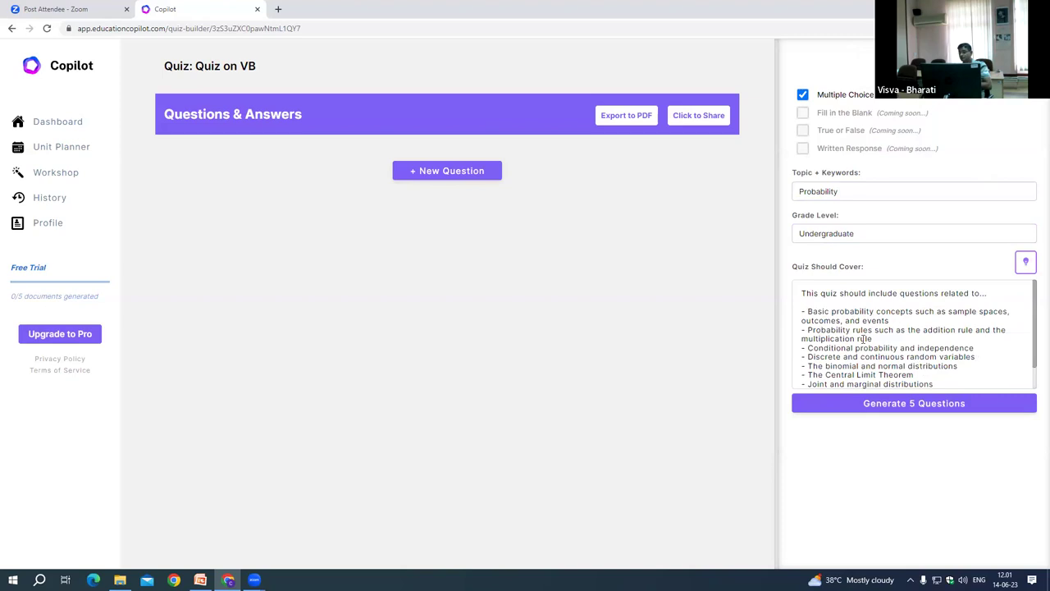
left_click_drag(1033, 316, 1035, 355)
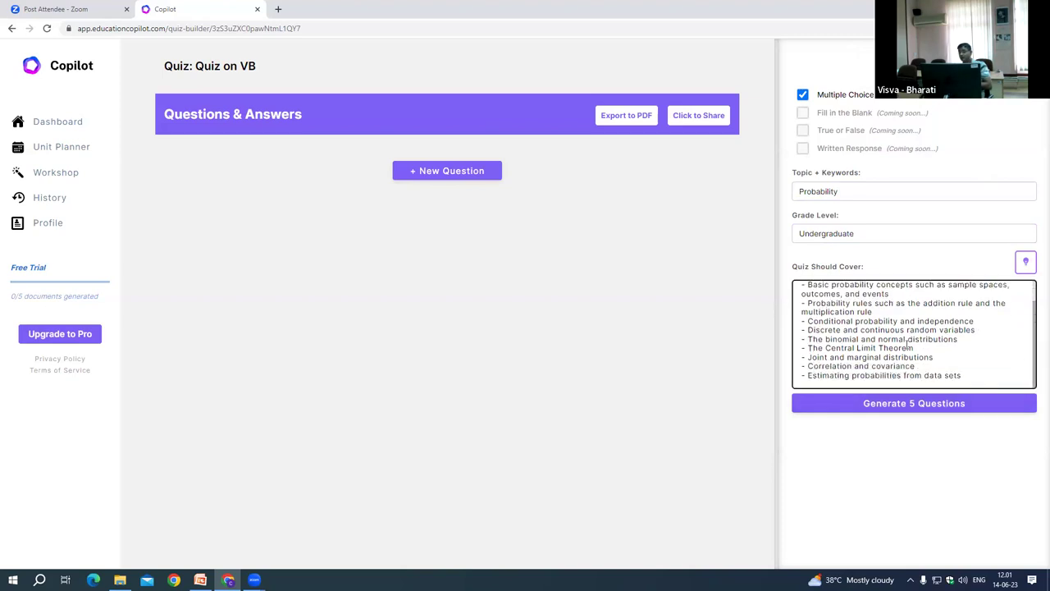
Step: Generate 5 questions for 'Quiz on VB', each with four options and an answer
left_click(912, 404)
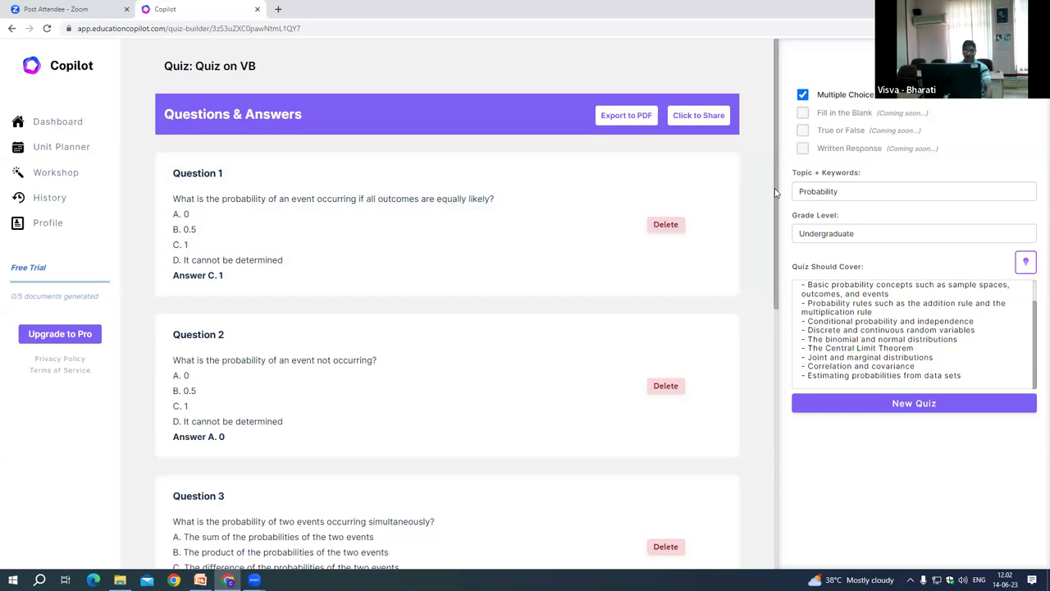
left_click_drag(775, 192, 783, 443)
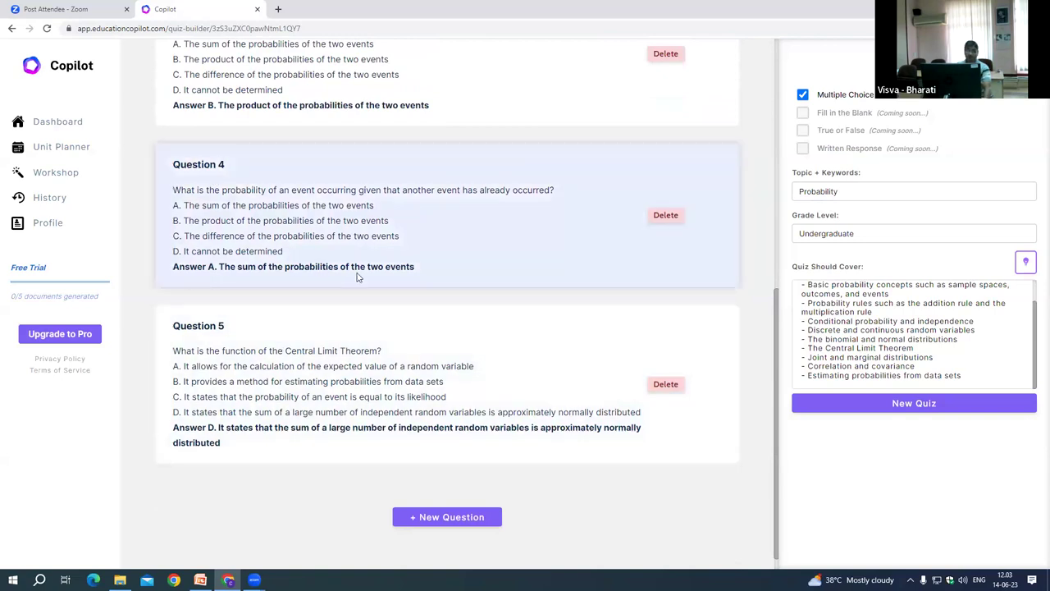
scroll(382, 281, "up", 6)
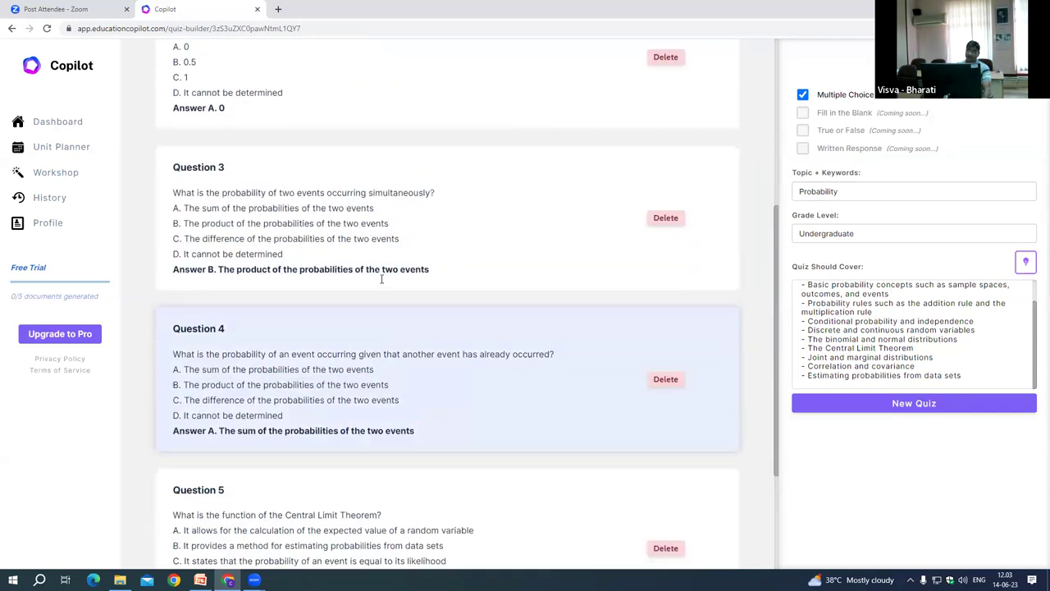
scroll(383, 281, "down", 6)
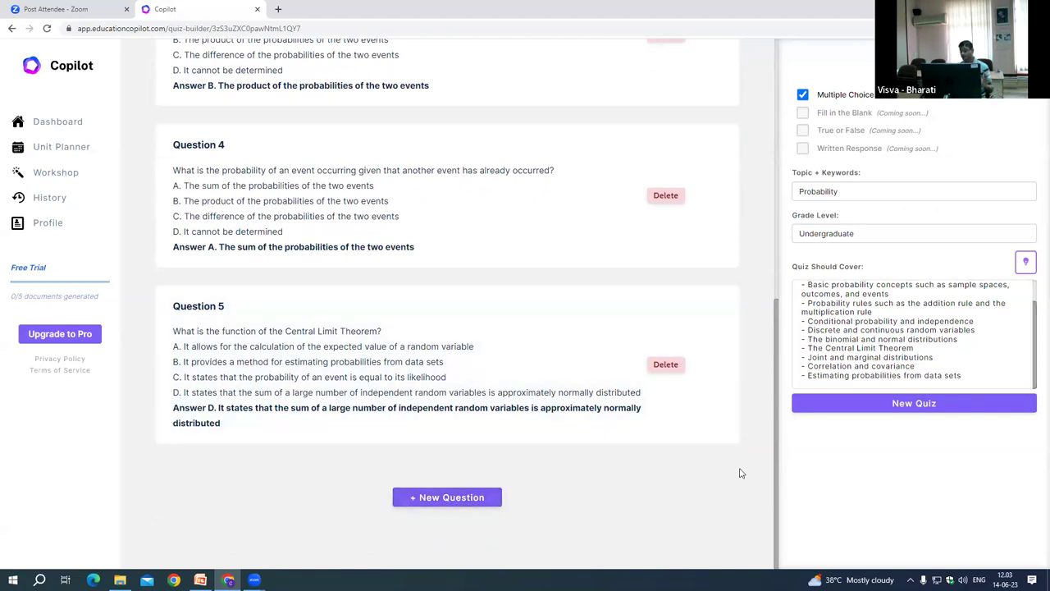
scroll(743, 460, "up", 10)
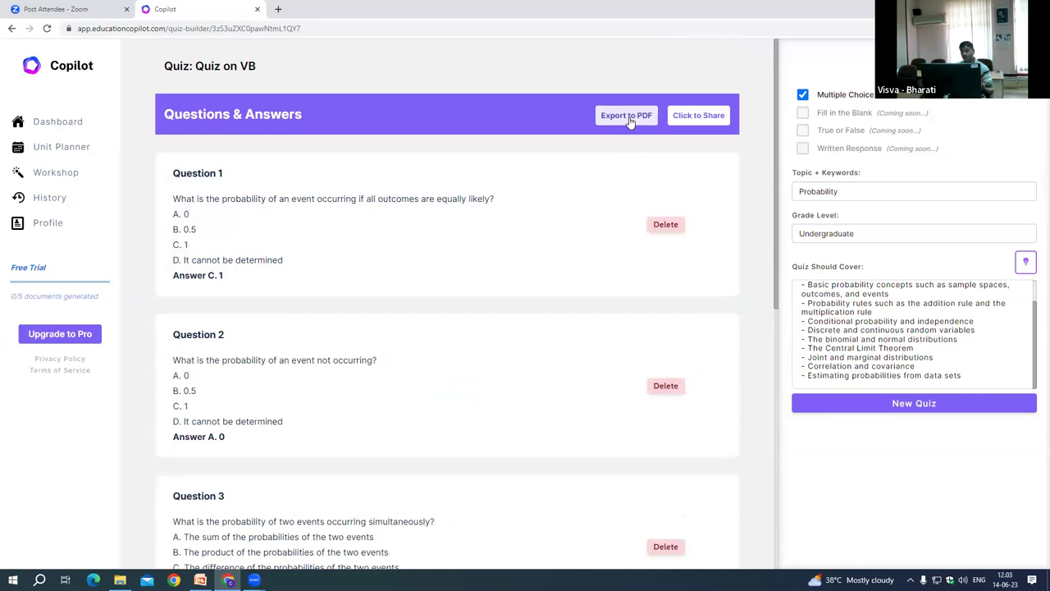
Step: Save the quiz as 'Quiz on VB_Prob_Trial' PDF on the Desktop and show the download's options
left_click(629, 120)
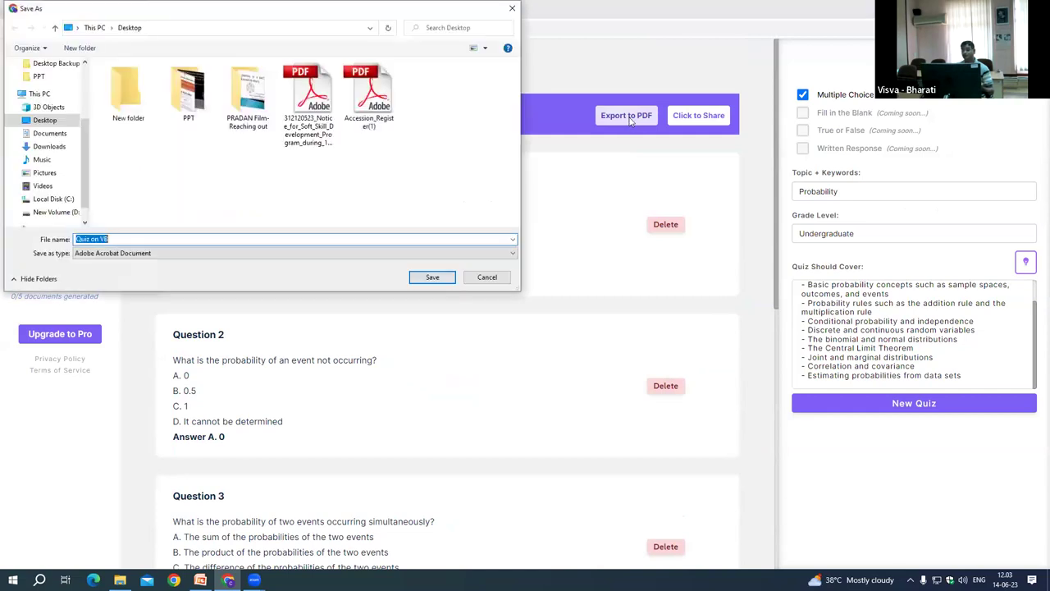
left_click(122, 237)
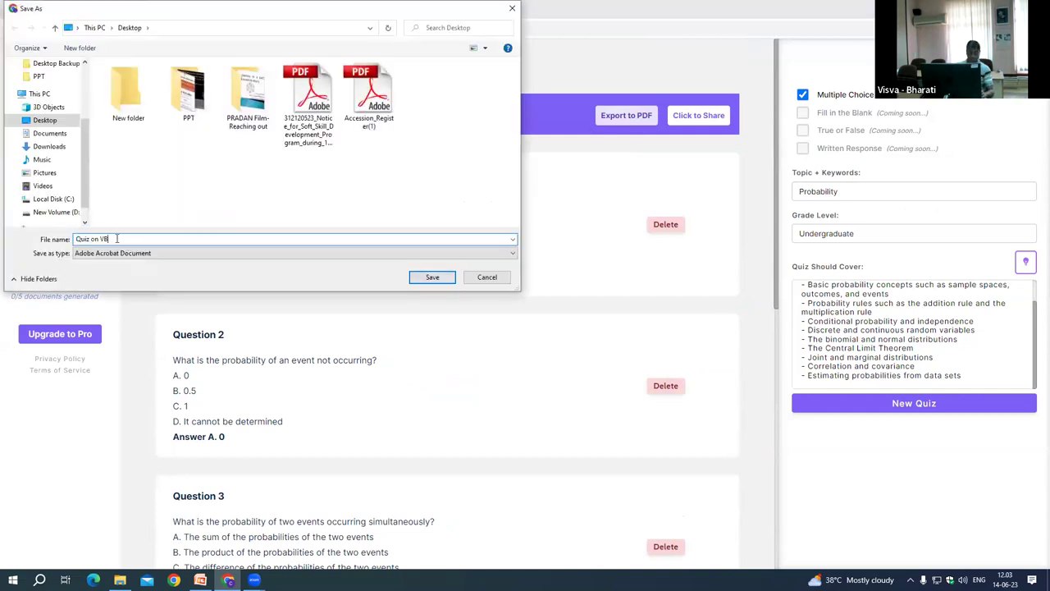
type("_Prob_Trial")
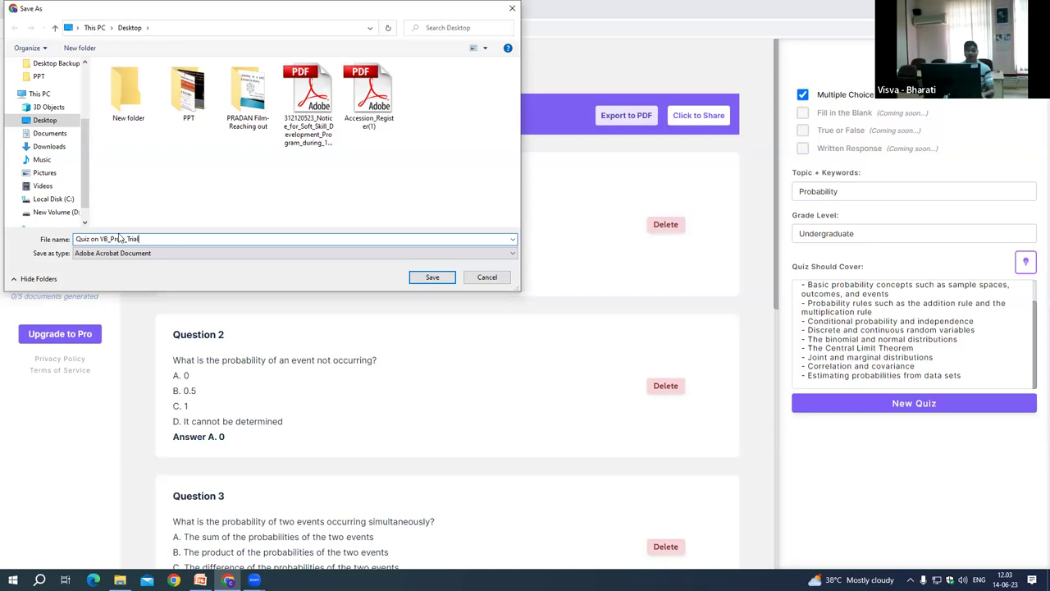
key("Tab")
left_click(430, 277)
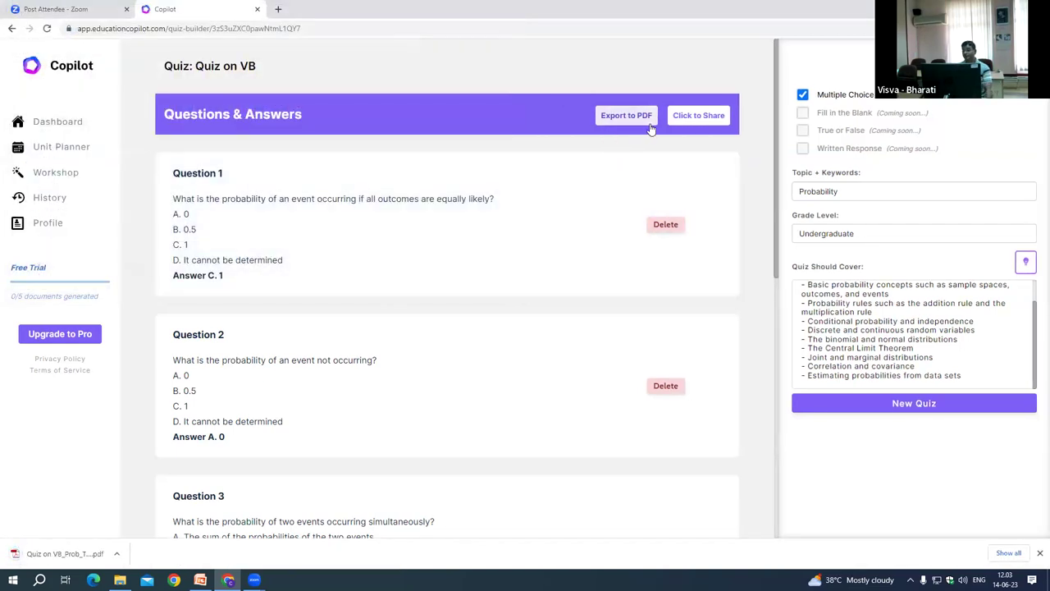
left_click(117, 553)
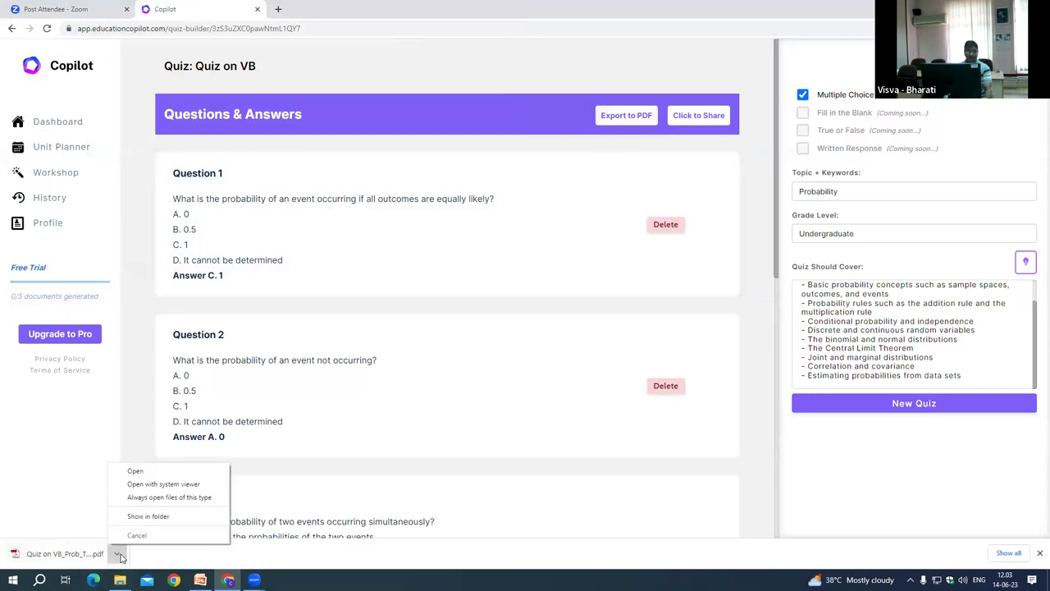
Step: Read through the two-page Quiz on VB_Prob_Trial PDF, then go back to the Copilot quiz builder
left_click(155, 478)
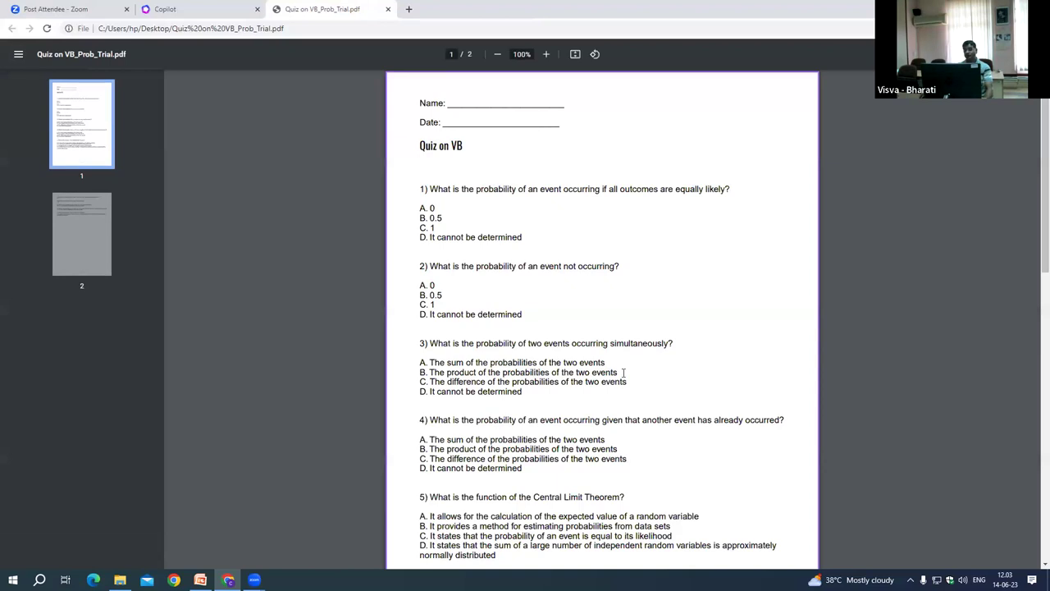
scroll(624, 373, "down", 1)
scroll(623, 374, "down", 8)
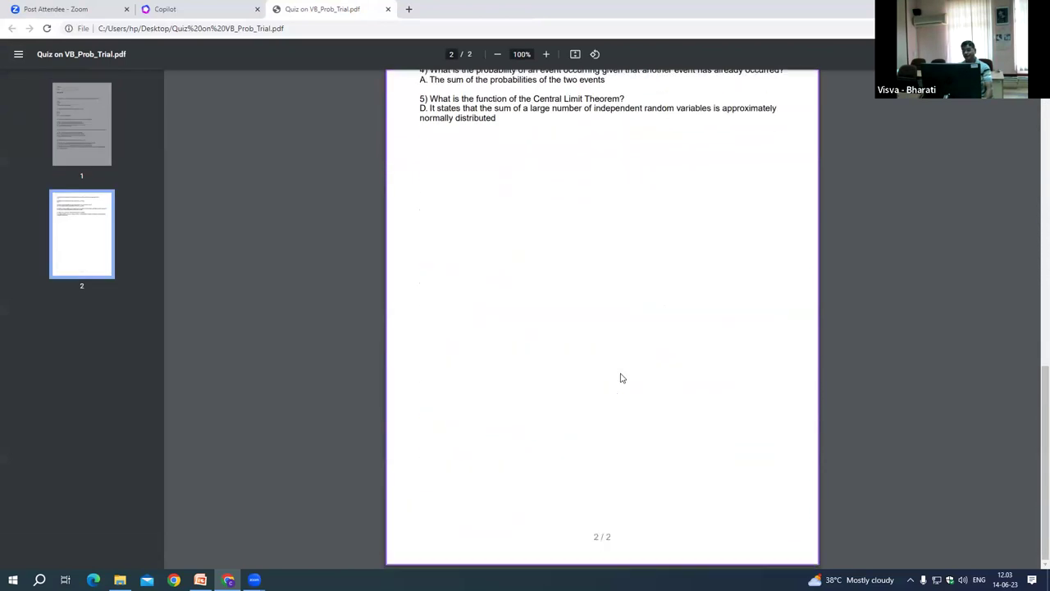
scroll(621, 377, "up", 10)
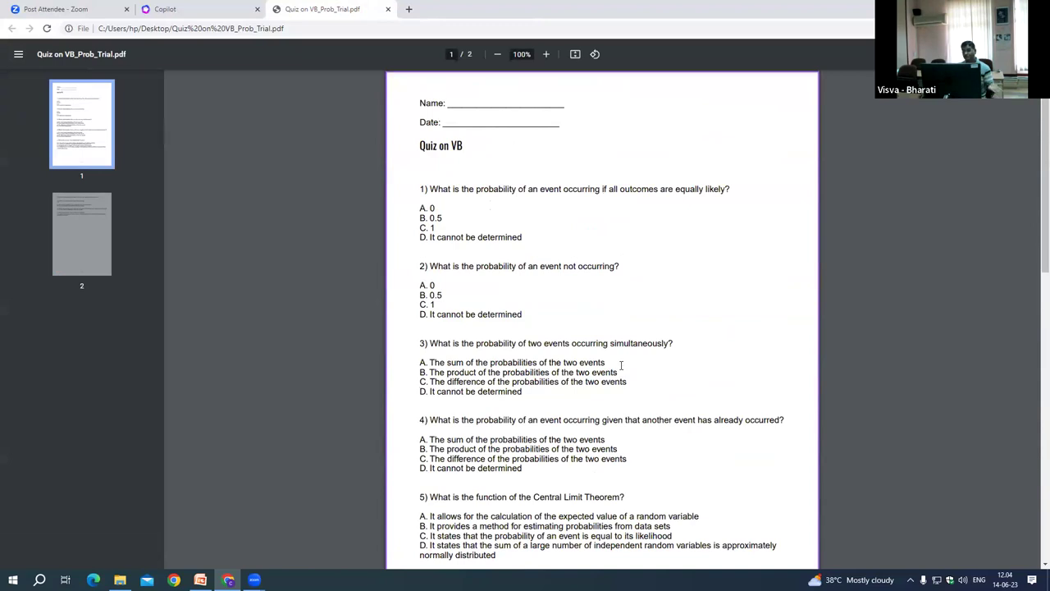
scroll(621, 366, "down", 3)
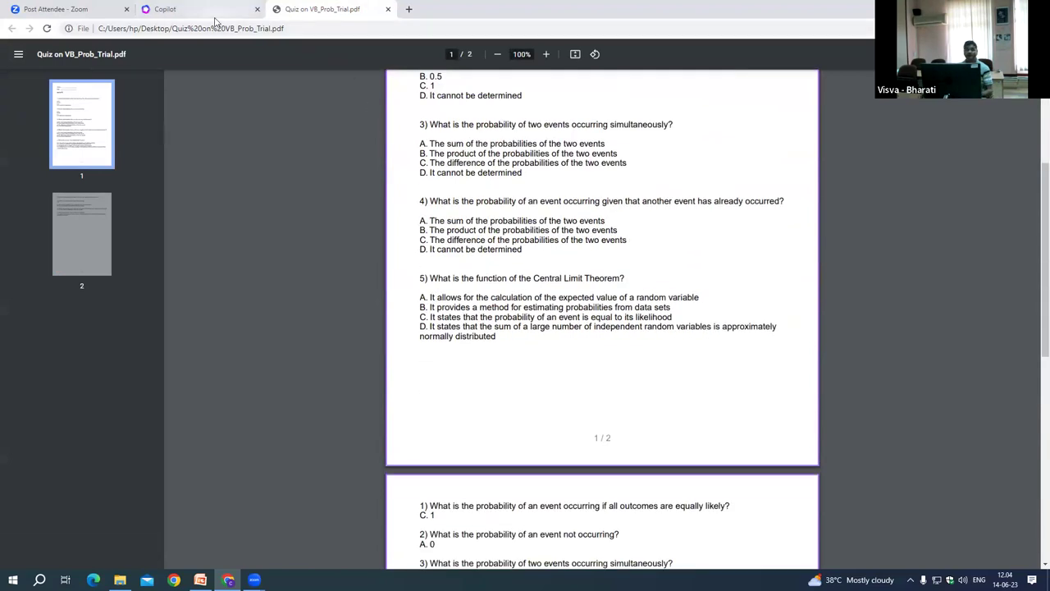
left_click(215, 14)
Step: Replace the quiz topic Probability with Photosynthesis, correcting its spelling
left_click_drag(893, 191, 794, 197)
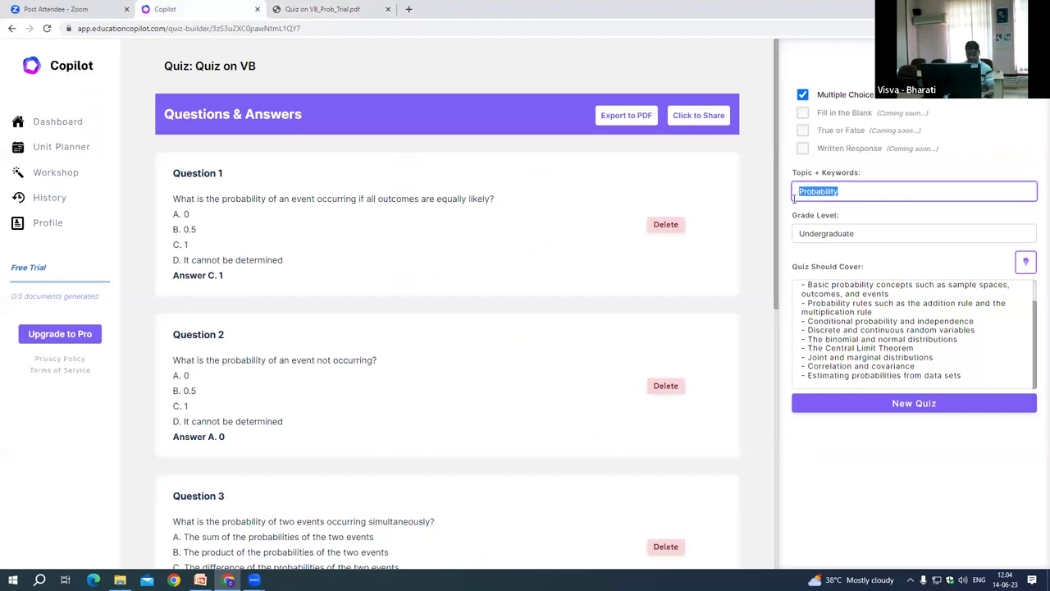
type("Photo")
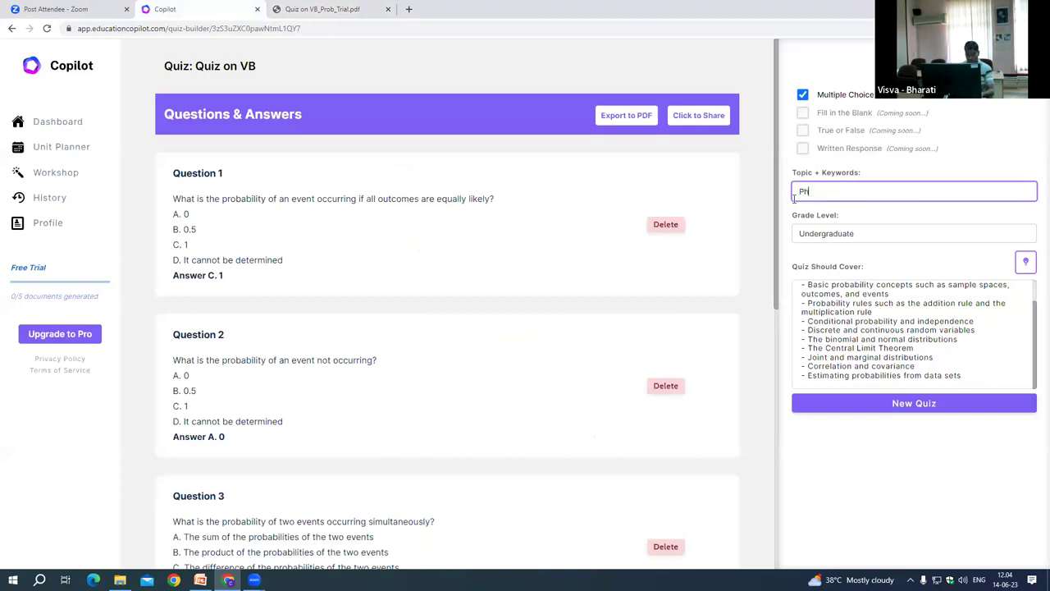
type("thesis")
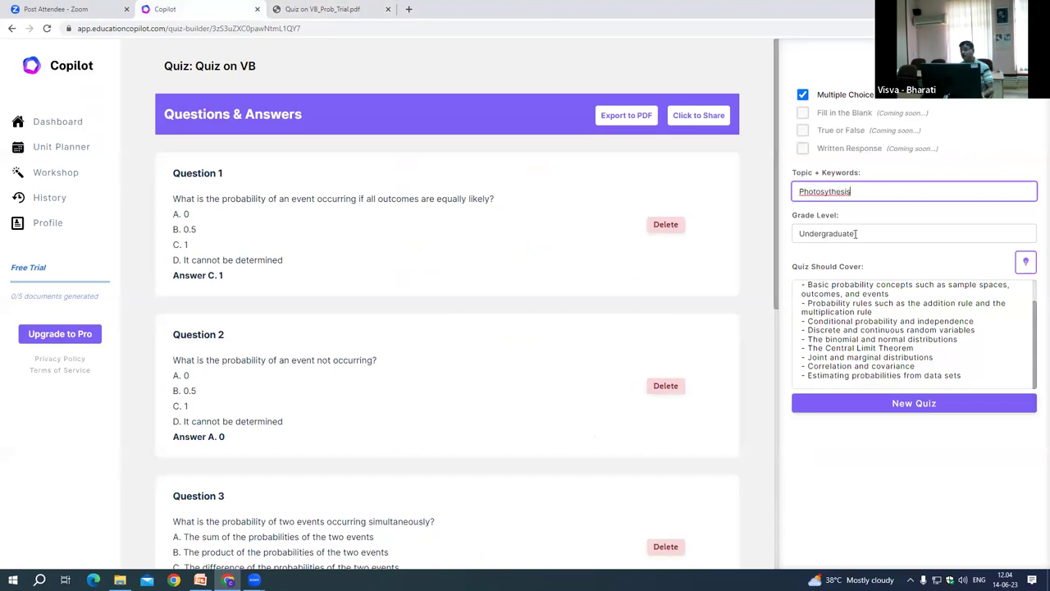
double_click(855, 234)
left_click(816, 190)
right_click(825, 190)
left_click(790, 205)
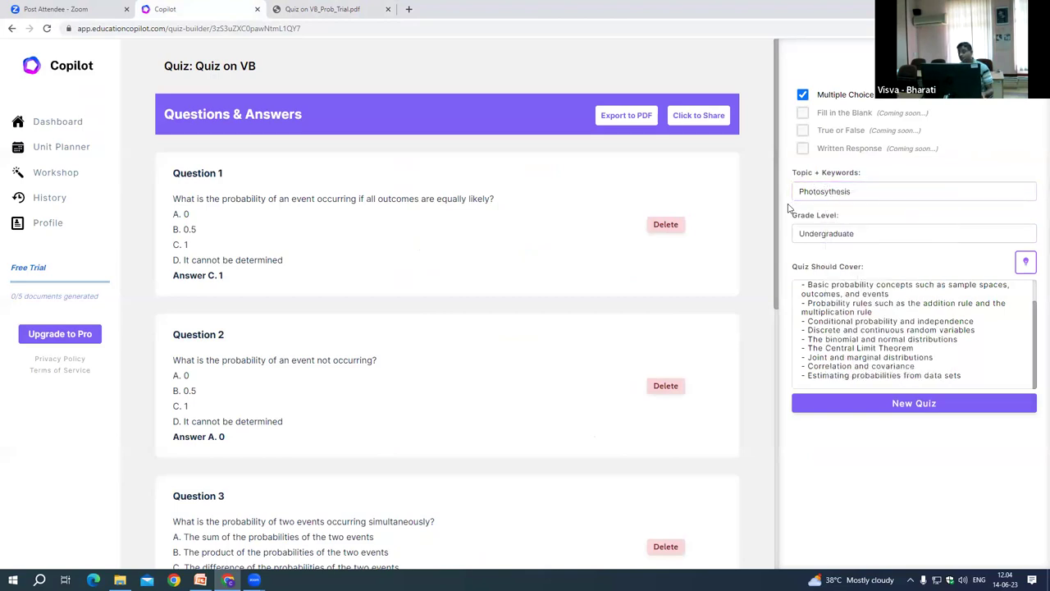
left_click(830, 191)
type("n")
Step: Change the grade level from Undergraduate to Class 8 and generate the photosynthesis coverage points
left_click(858, 233)
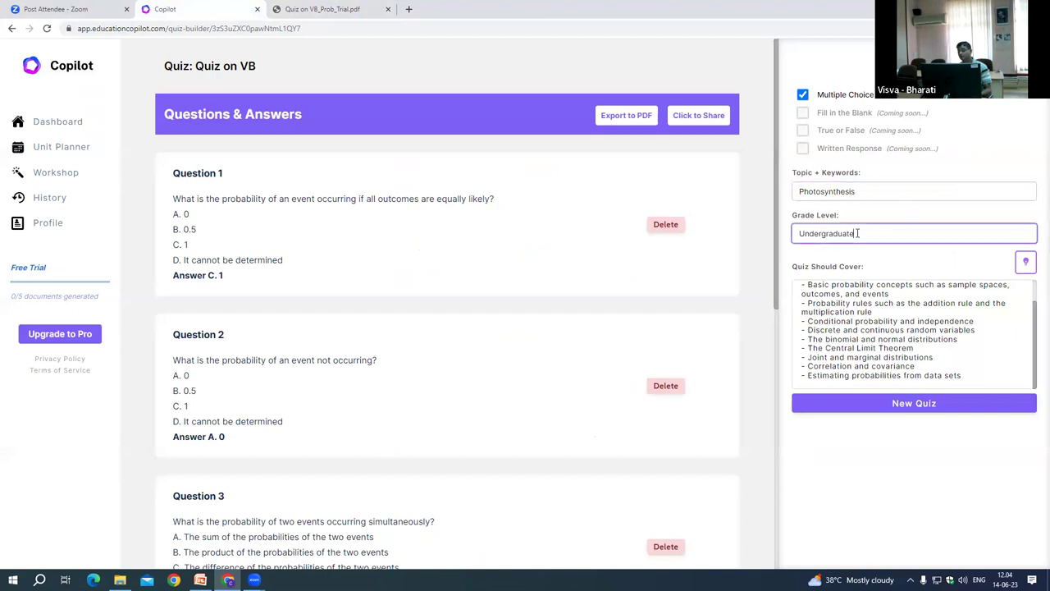
left_click_drag(858, 233, 790, 234)
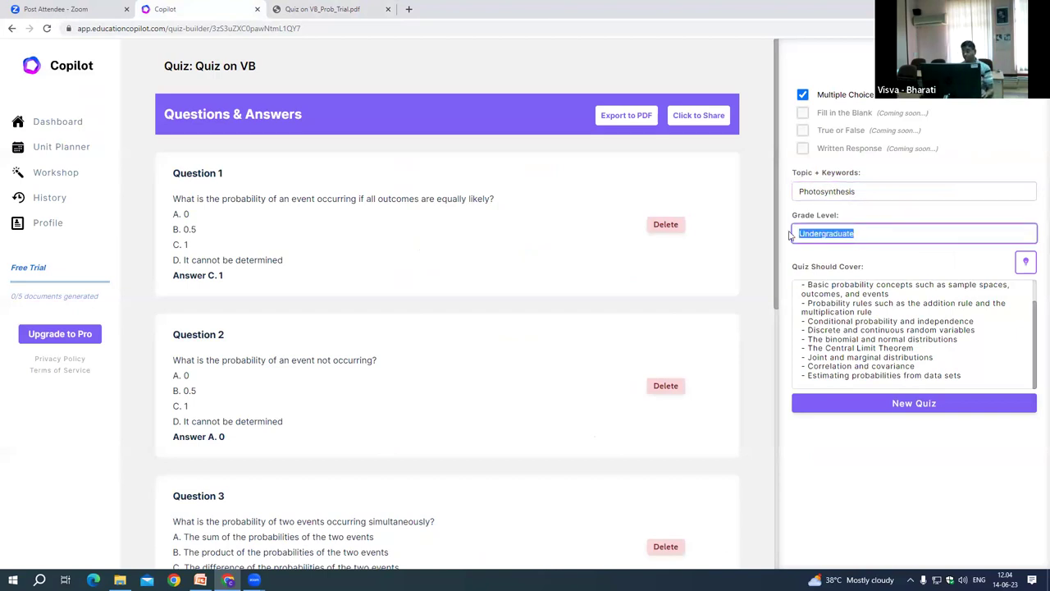
type("Class 8")
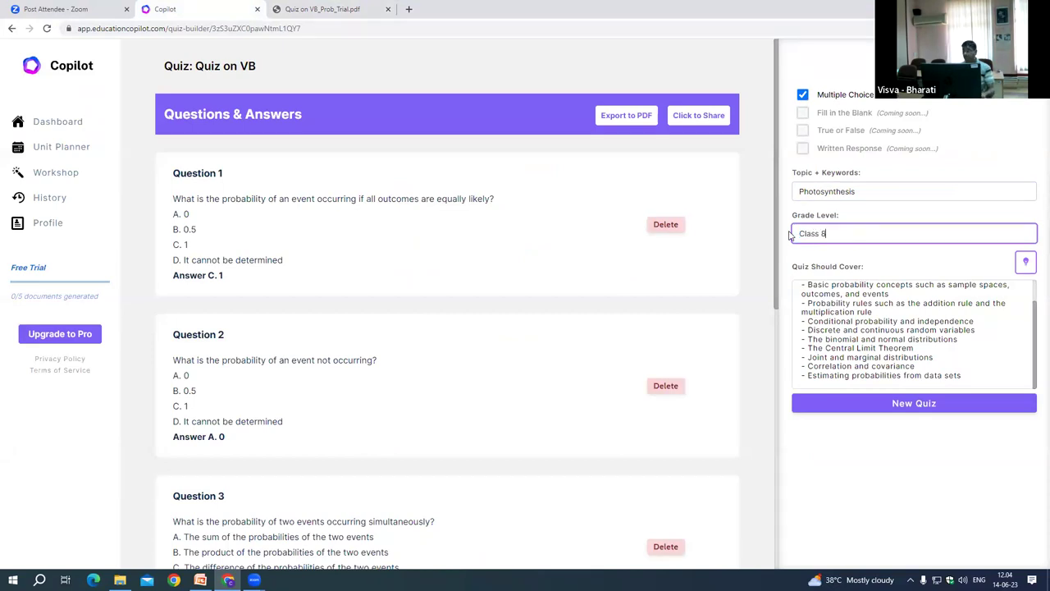
left_click(1022, 259)
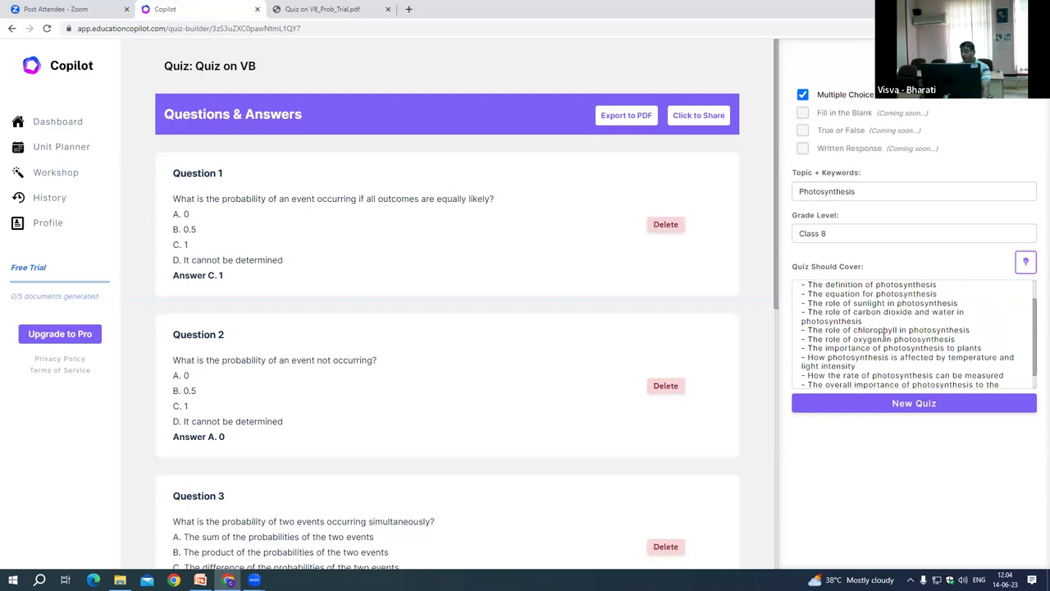
left_click(1034, 333)
left_click_drag(1034, 333, 1033, 330)
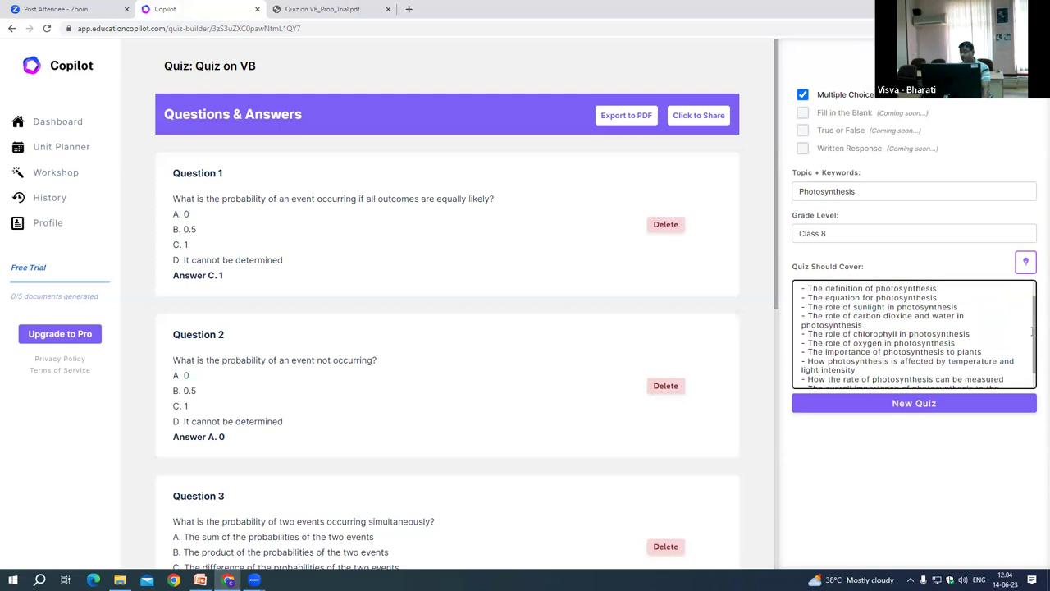
scroll(1033, 329, "down", 1)
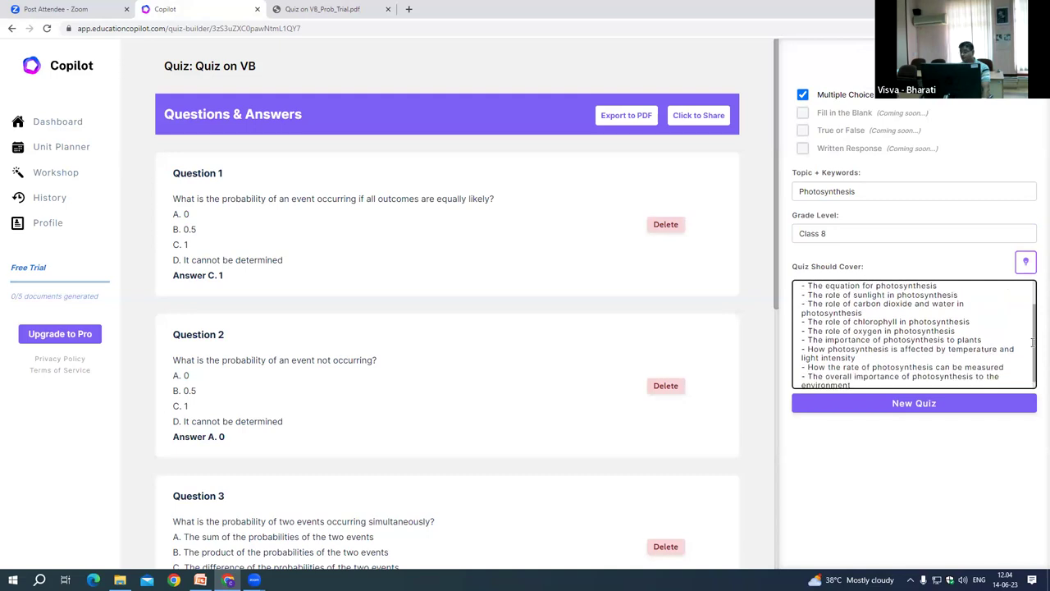
left_click(943, 413)
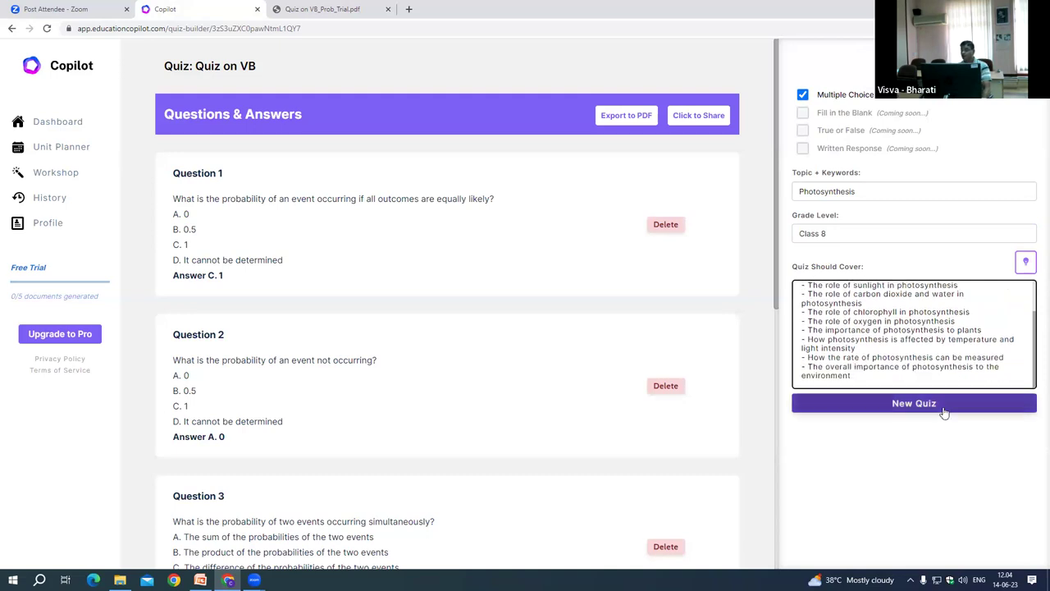
Step: Generate a new quiz from the Photosynthesis, Class 8 settings and review Questions 1–5
left_click(944, 408)
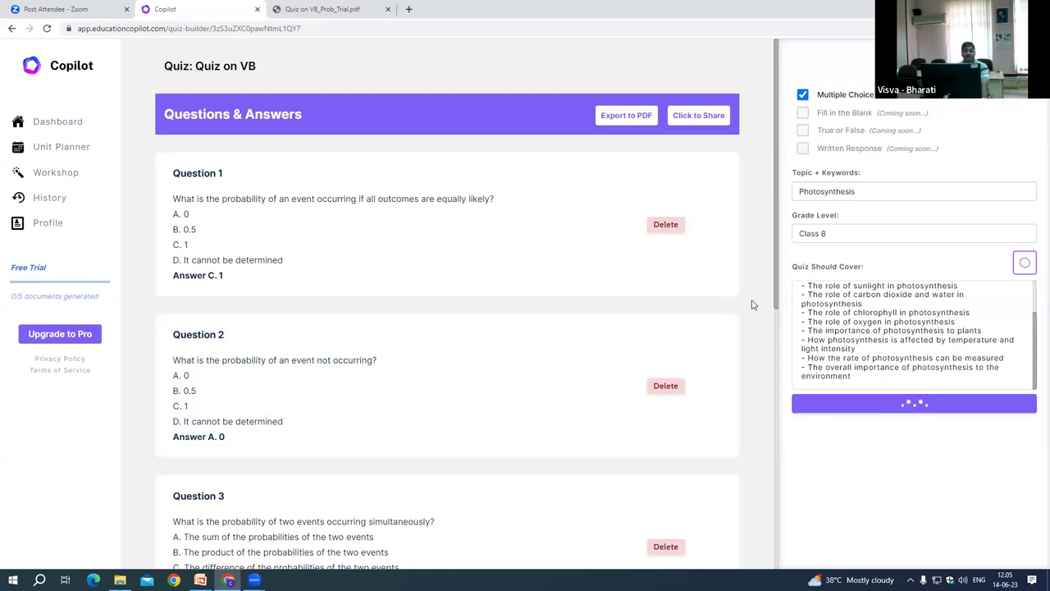
scroll(754, 311, "down", 6)
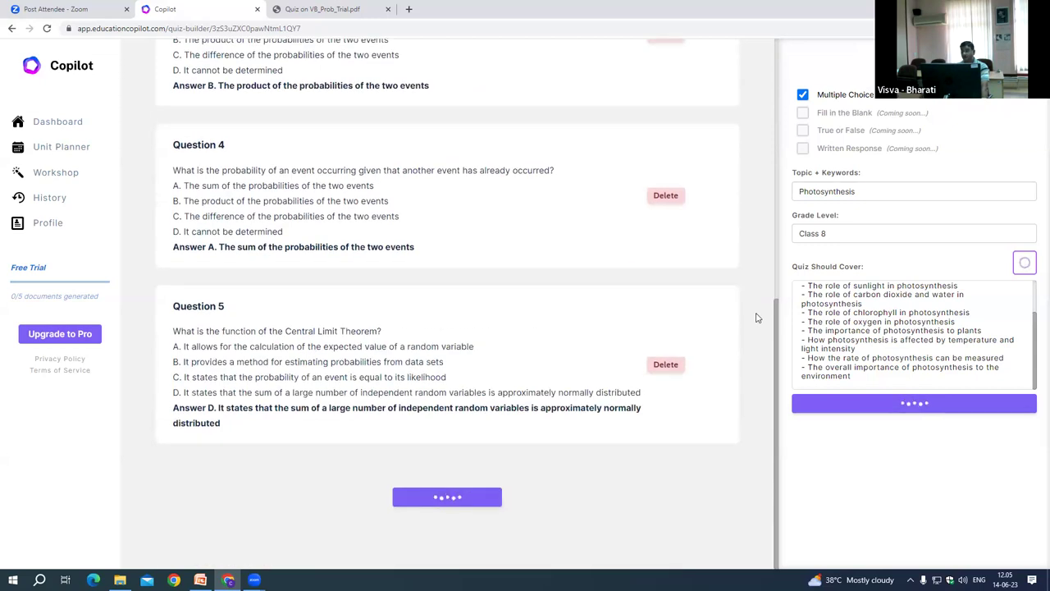
scroll(758, 316, "up", 6)
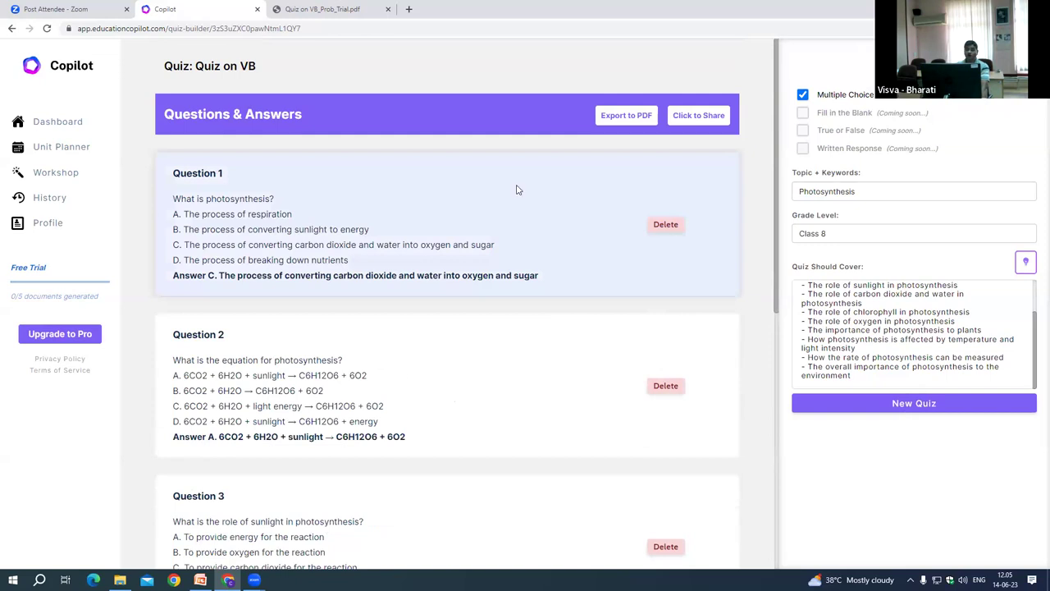
left_click_drag(778, 141, 786, 66)
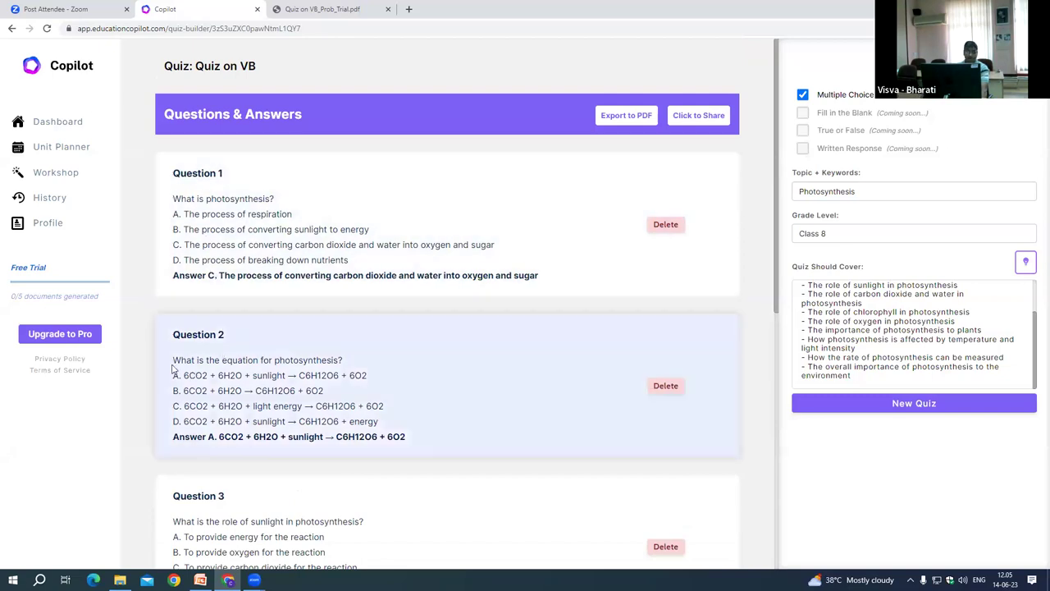
scroll(447, 365, "down", 1)
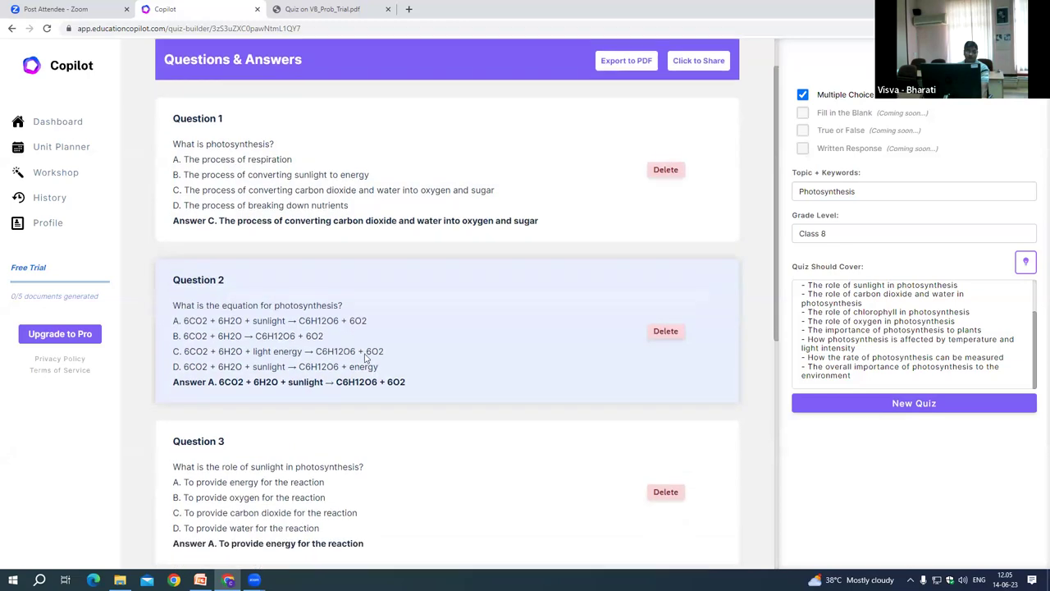
scroll(344, 377, "down", 1)
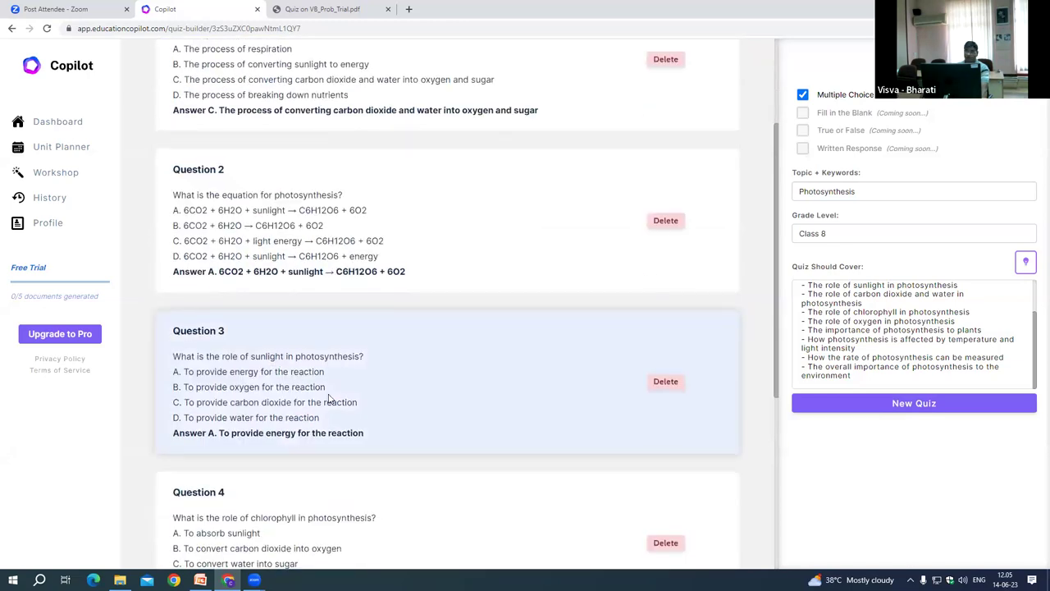
scroll(369, 382, "down", 3)
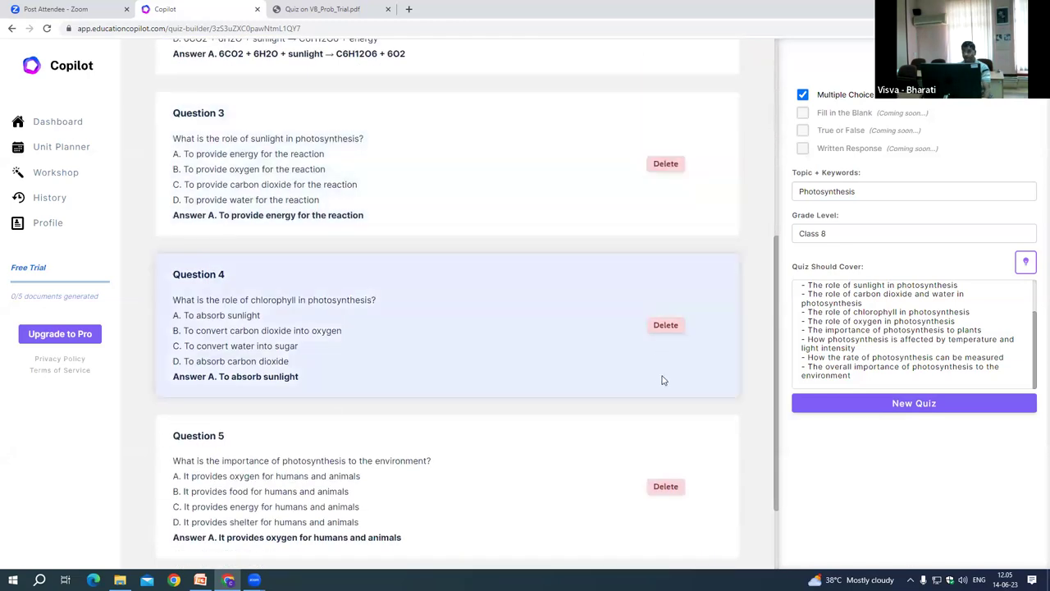
scroll(654, 361, "down", 3)
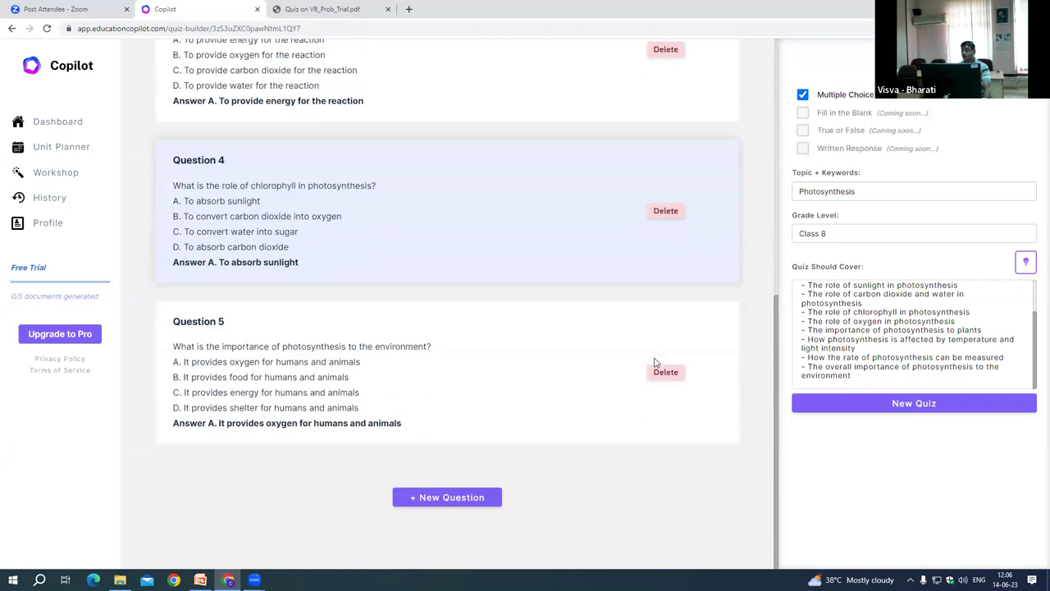
scroll(656, 337, "up", 7)
scroll(655, 336, "up", 1)
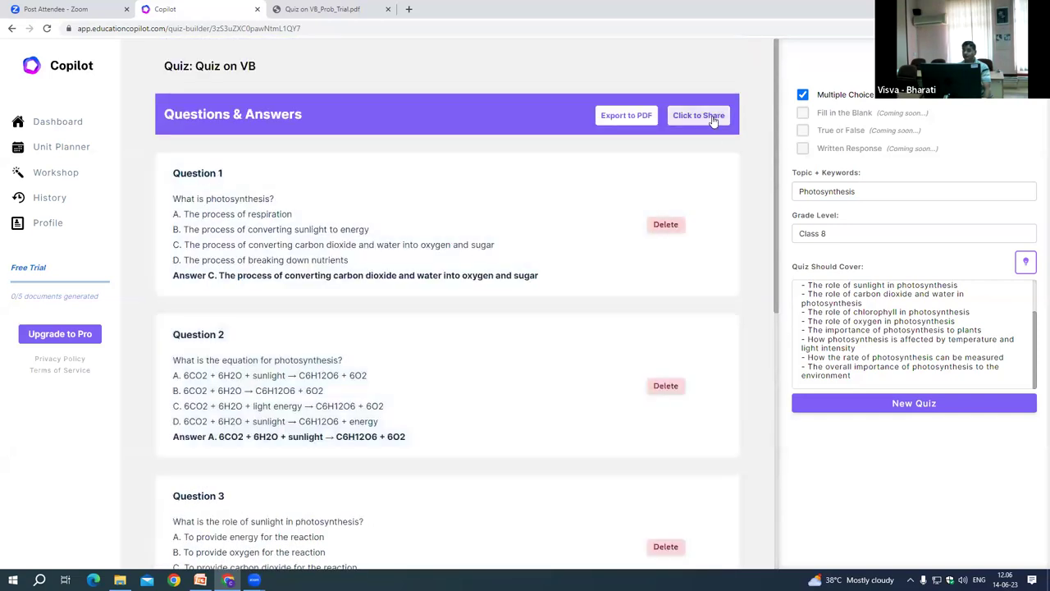
Step: Open the quiz's shareable preview and scroll through its photosynthesis questions and answers
left_click(713, 120)
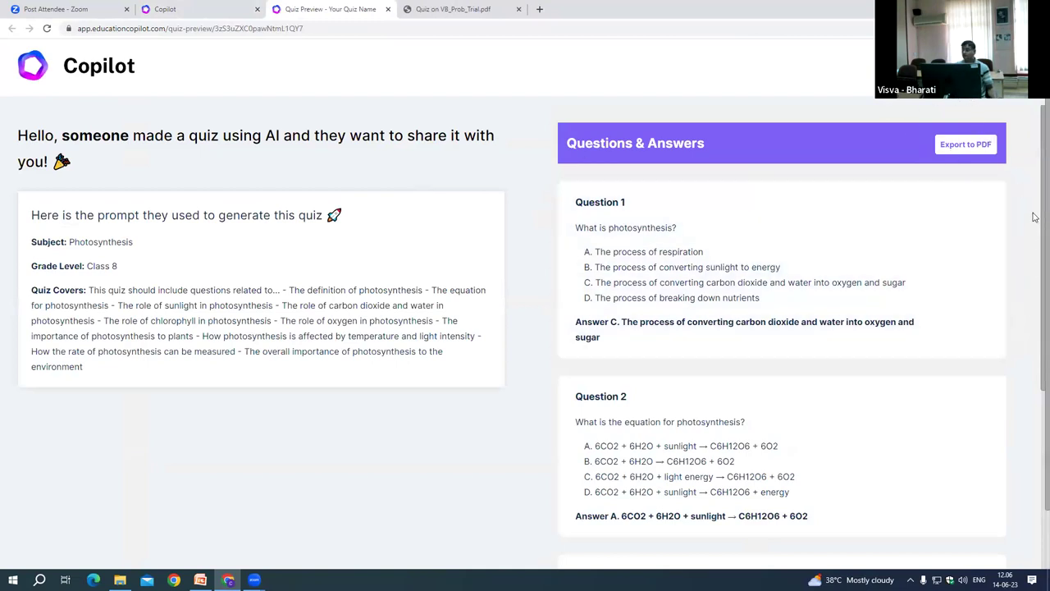
scroll(1034, 415, "down", 4)
scroll(1035, 459, "down", 2)
scroll(1036, 467, "up", 6)
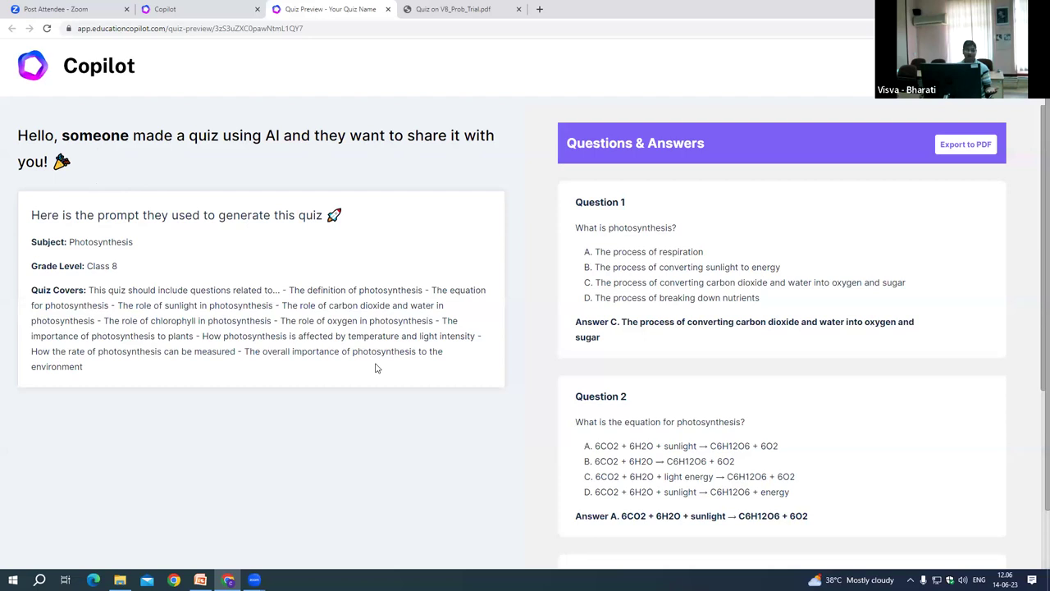
scroll(376, 369, "down", 1)
scroll(376, 368, "up", 2)
scroll(1034, 417, "down", 1)
scroll(1035, 417, "down", 2)
scroll(1034, 418, "up", 4)
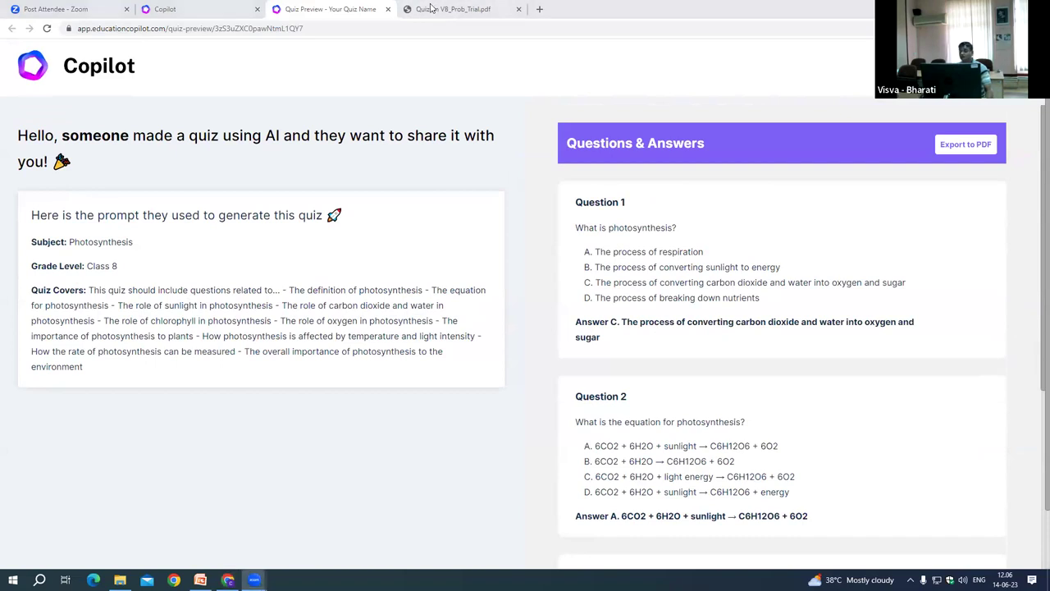
scroll(906, 353, "down", 5)
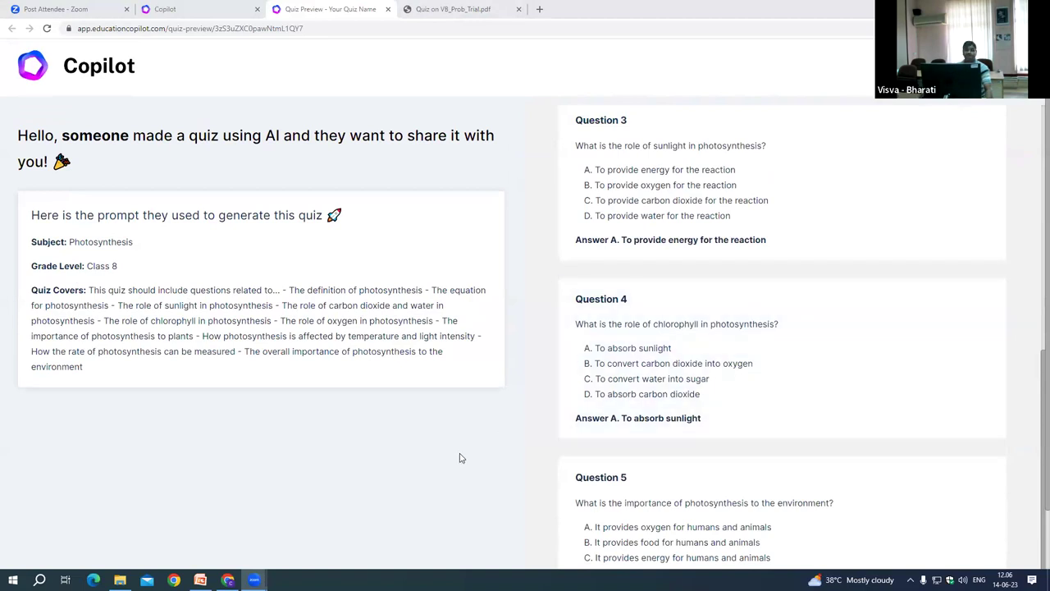
Step: Select the preview page's web address, then open a fresh Copilot dashboard in a new tab
left_click(332, 28)
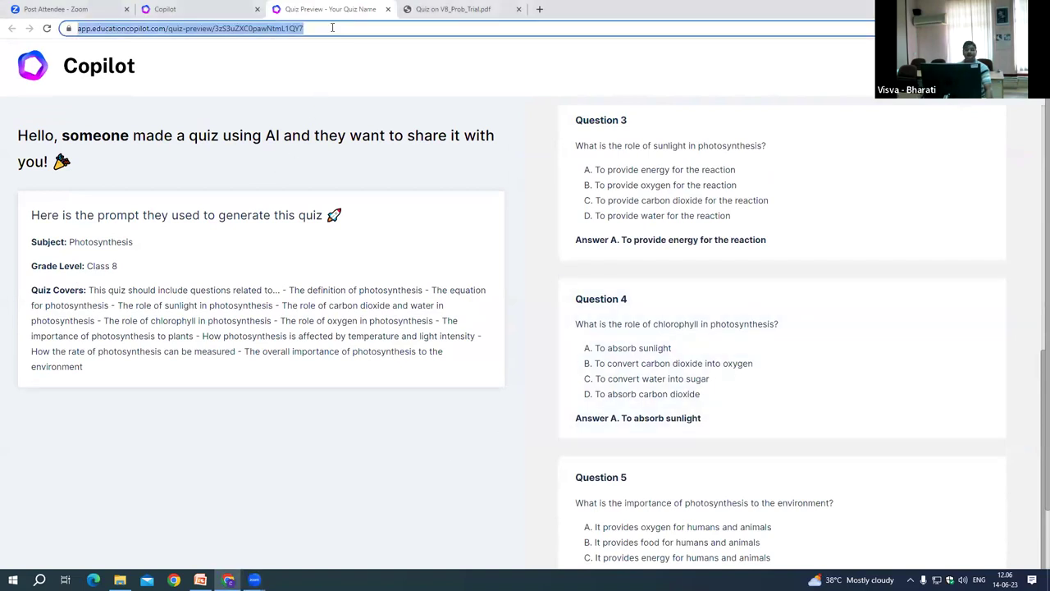
left_click(365, 75)
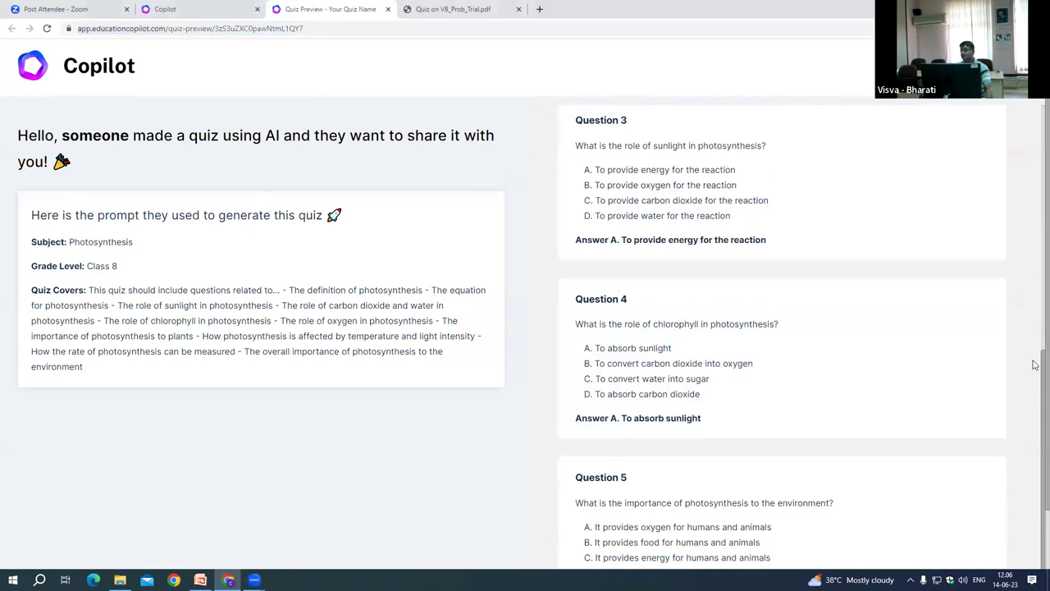
scroll(1036, 249, "up", 1)
scroll(1035, 249, "up", 5)
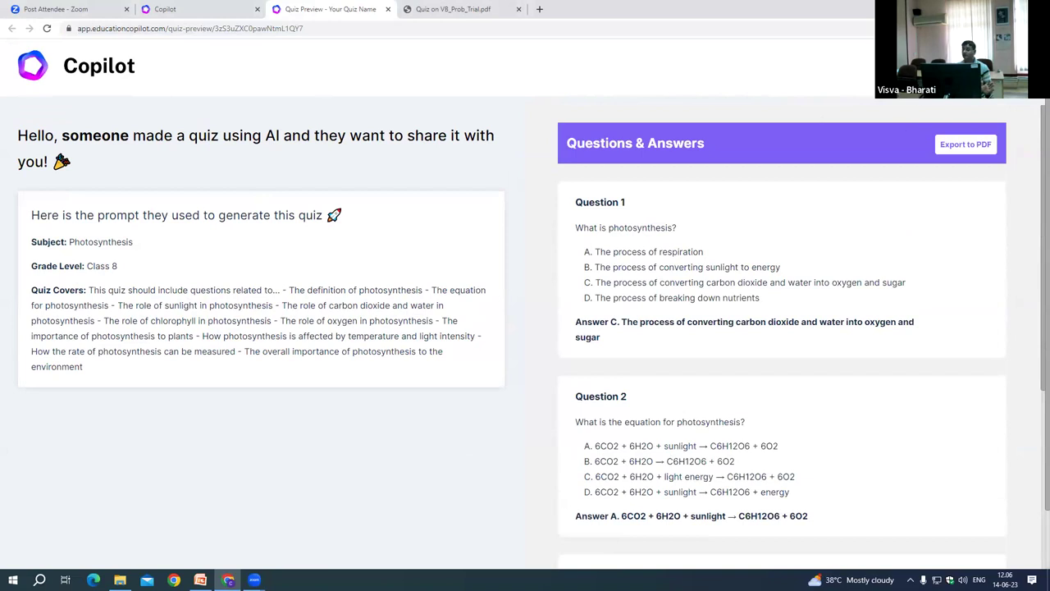
left_click(965, 143)
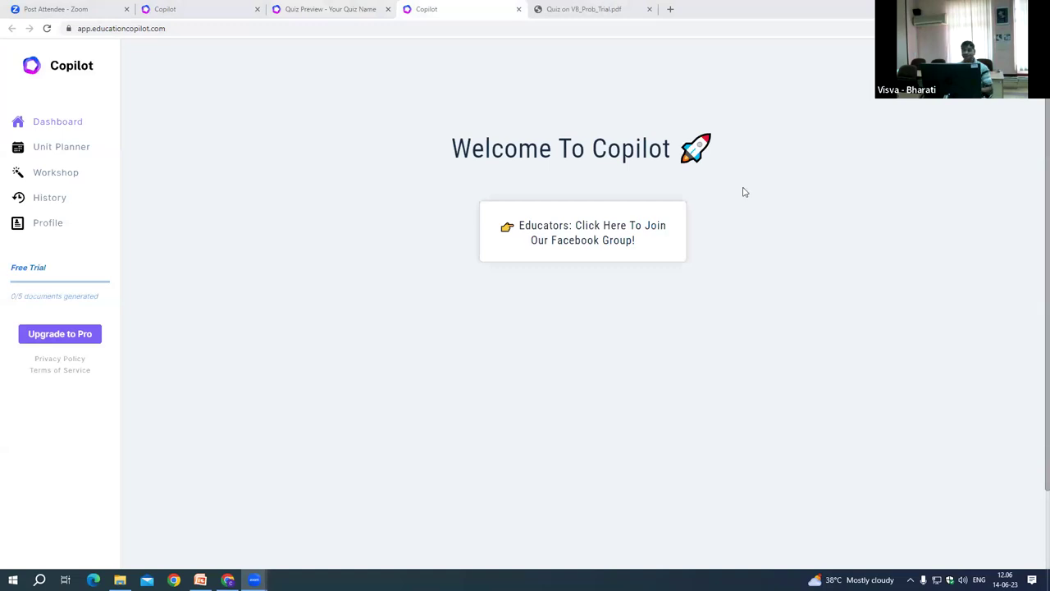
Step: In Workshop's Recipe Builder, enter topic Photosynthesis and grade level Class 8
left_click(56, 174)
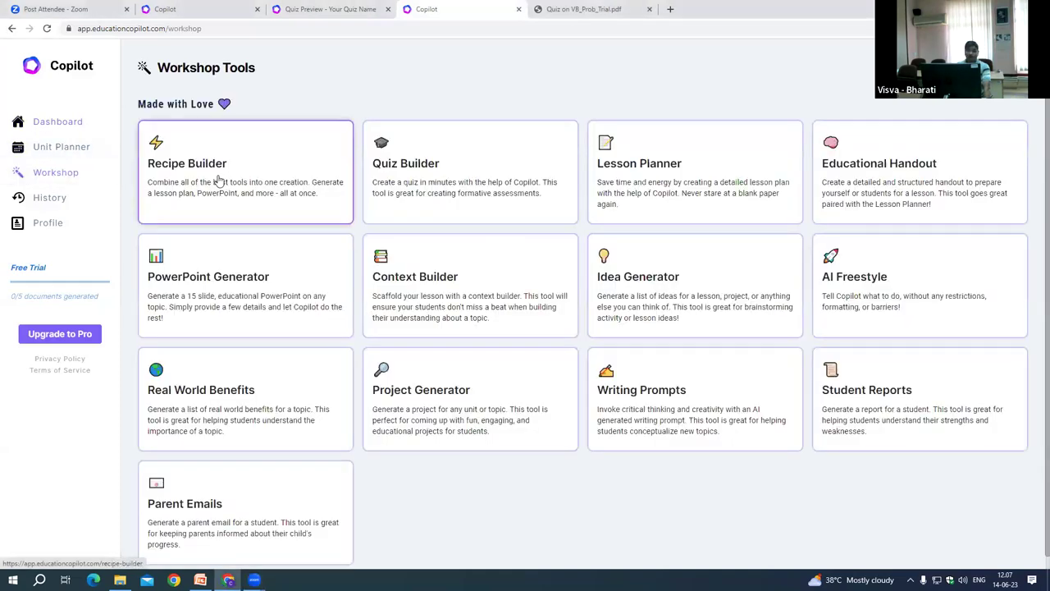
left_click(219, 176)
left_click(227, 131)
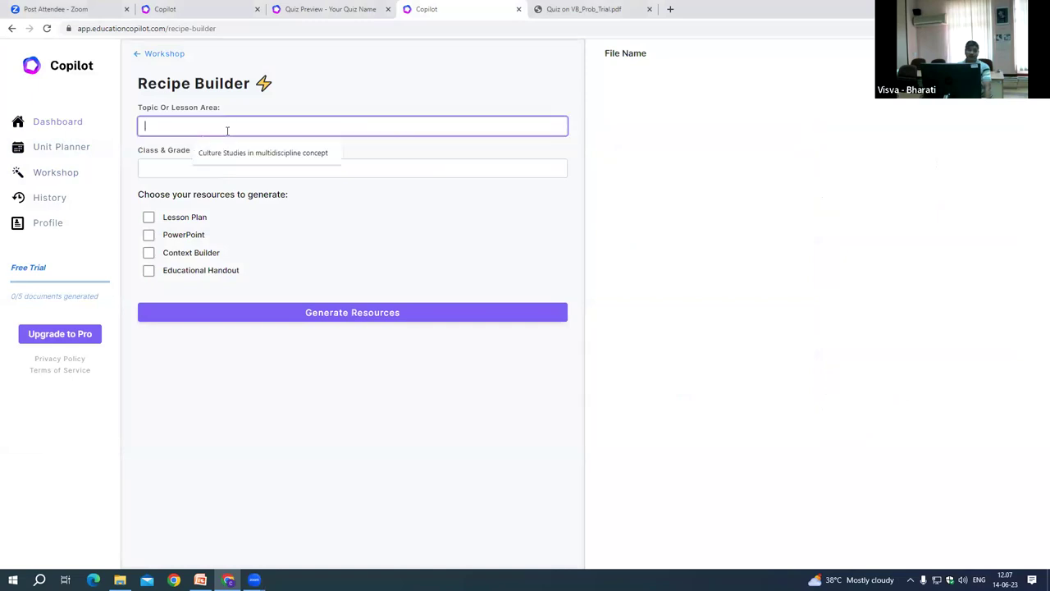
type("Photo")
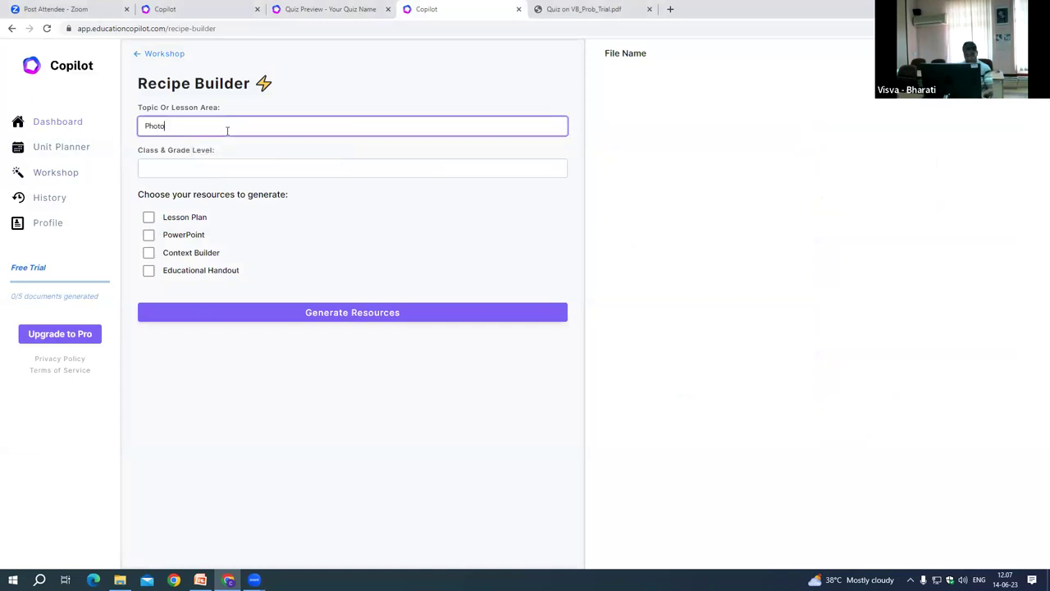
type("synthesis")
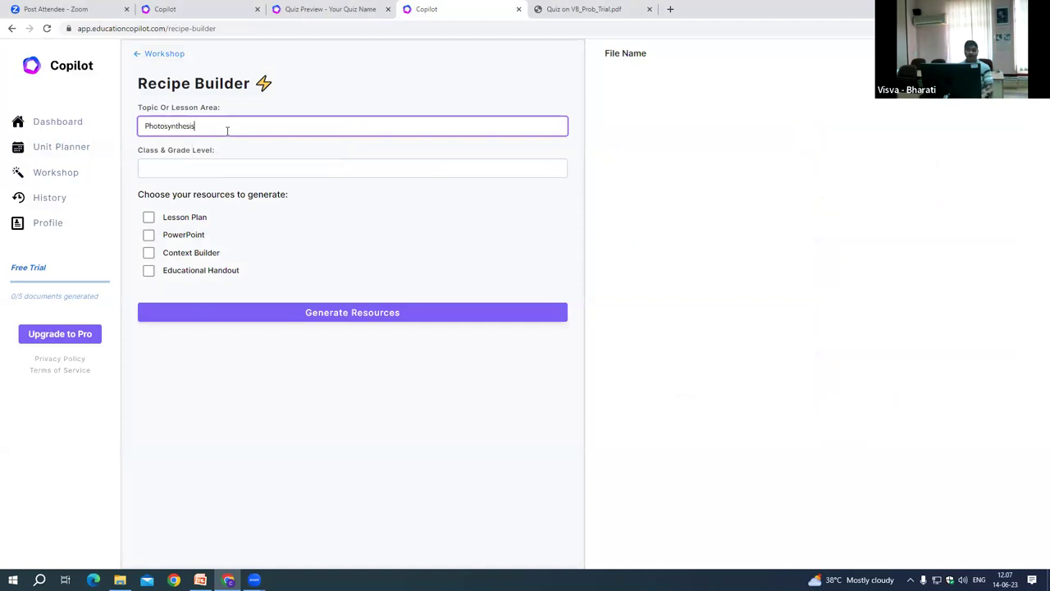
left_click(238, 170)
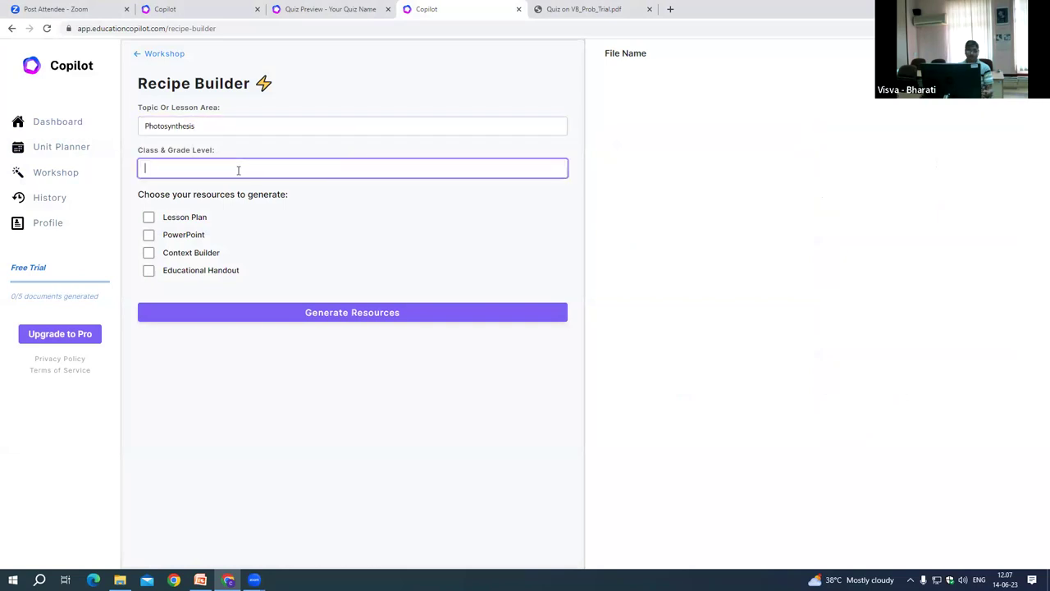
type("Class 8")
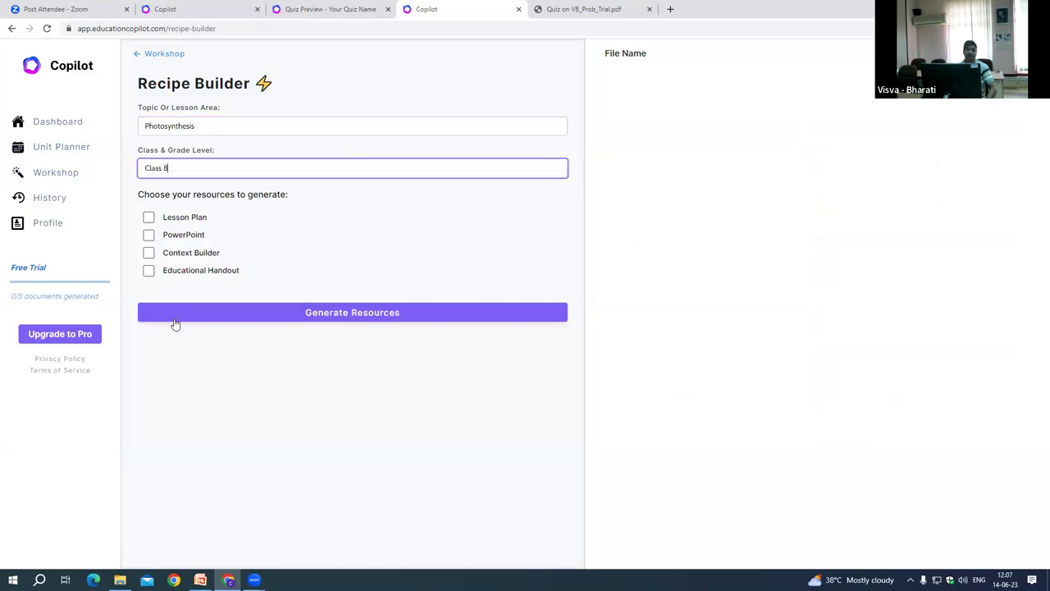
left_click(313, 274)
Step: Select Lesson Plan, PowerPoint, Context Builder and Educational Handout as the resources
left_click(149, 217)
left_click(149, 236)
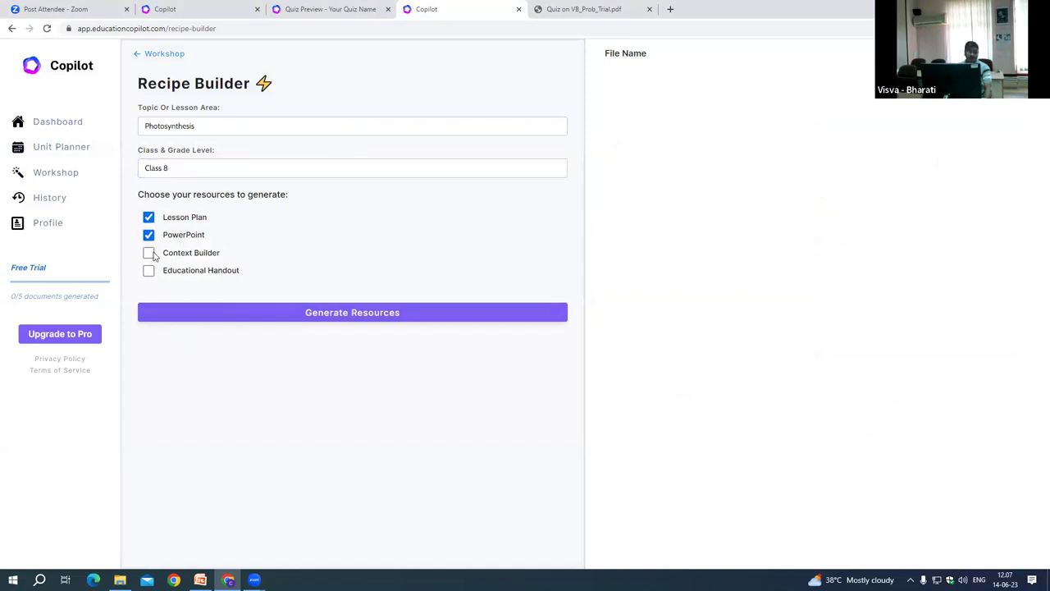
left_click(148, 253)
left_click(149, 272)
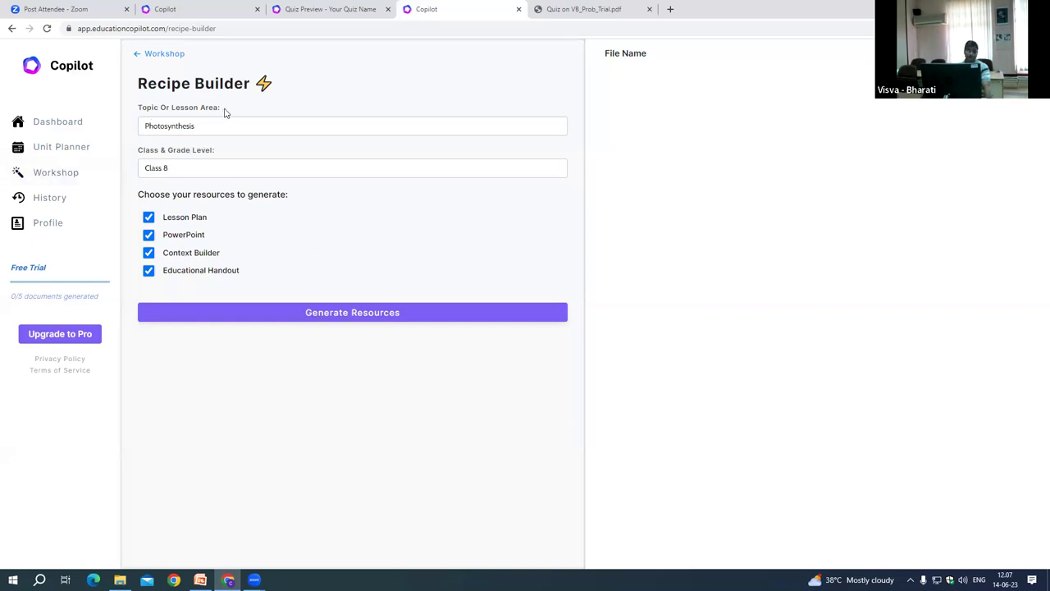
Step: Generate the recipe and wait for the Context Builder, Educational Handout and Lesson Plan PDFs
left_click(330, 316)
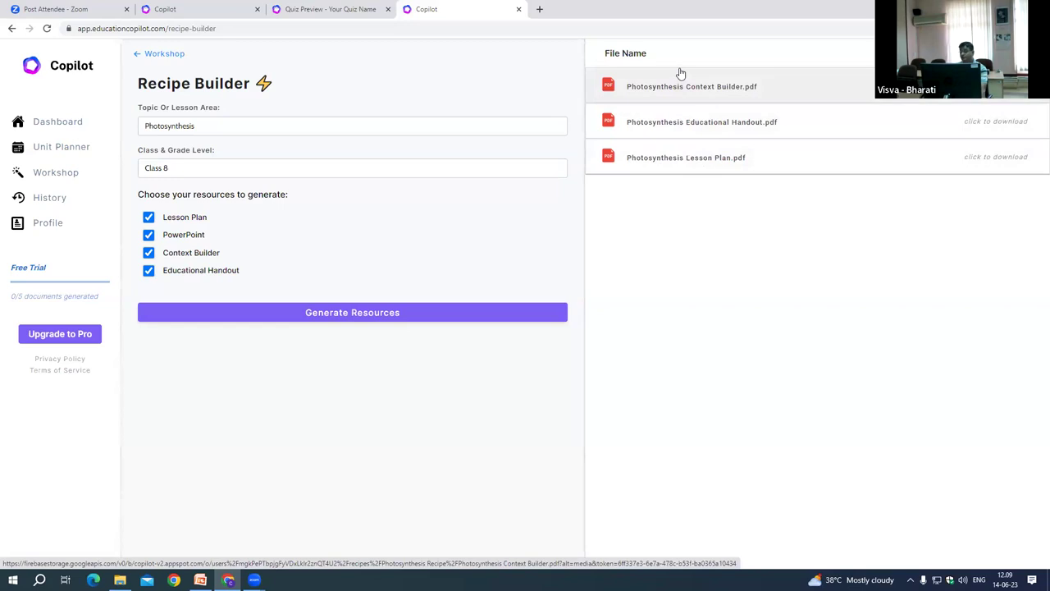
Step: Scroll through the three-page Photosynthesis Lesson Plan PDF, then return to the Copilot tab
left_click(695, 166)
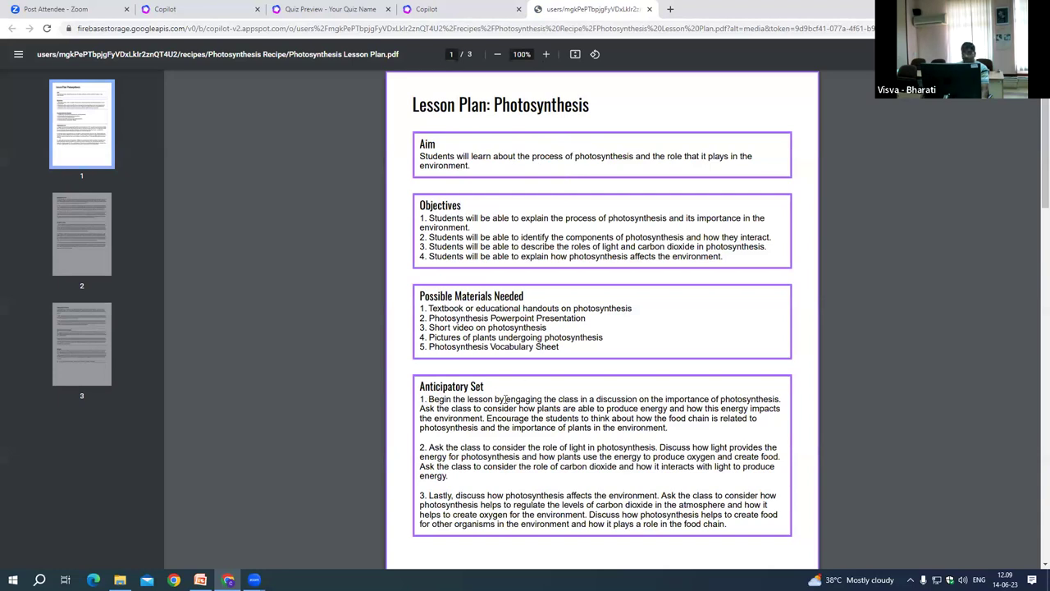
scroll(528, 405, "down", 5)
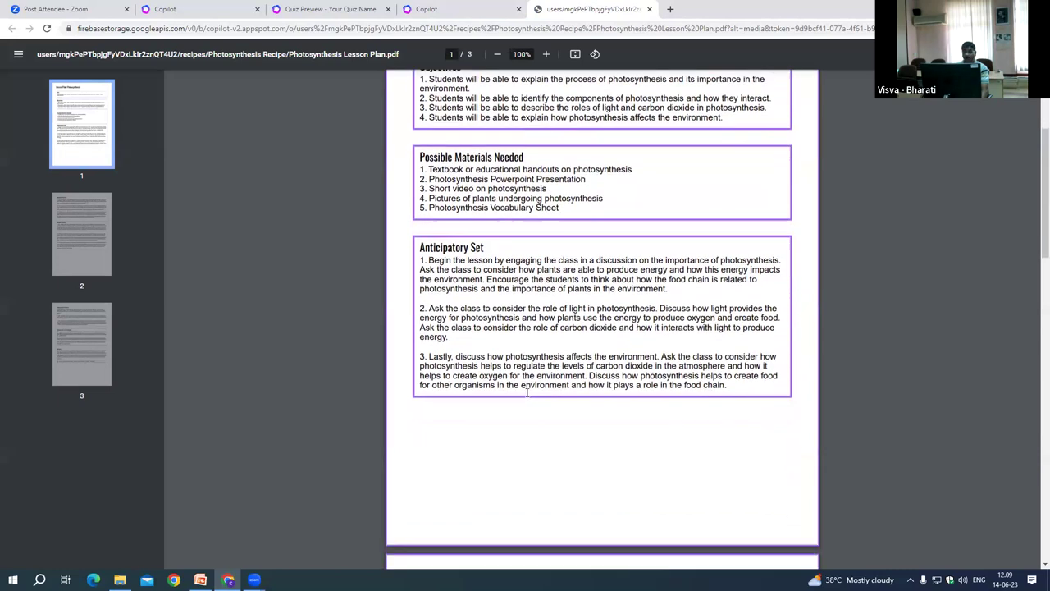
scroll(528, 393, "down", 1)
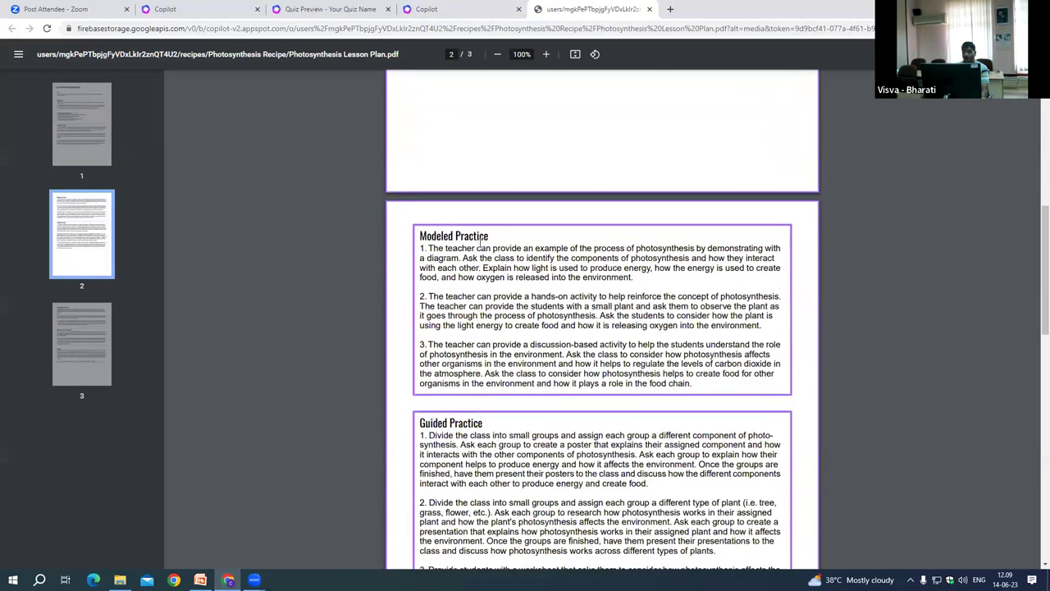
scroll(536, 321, "down", 3)
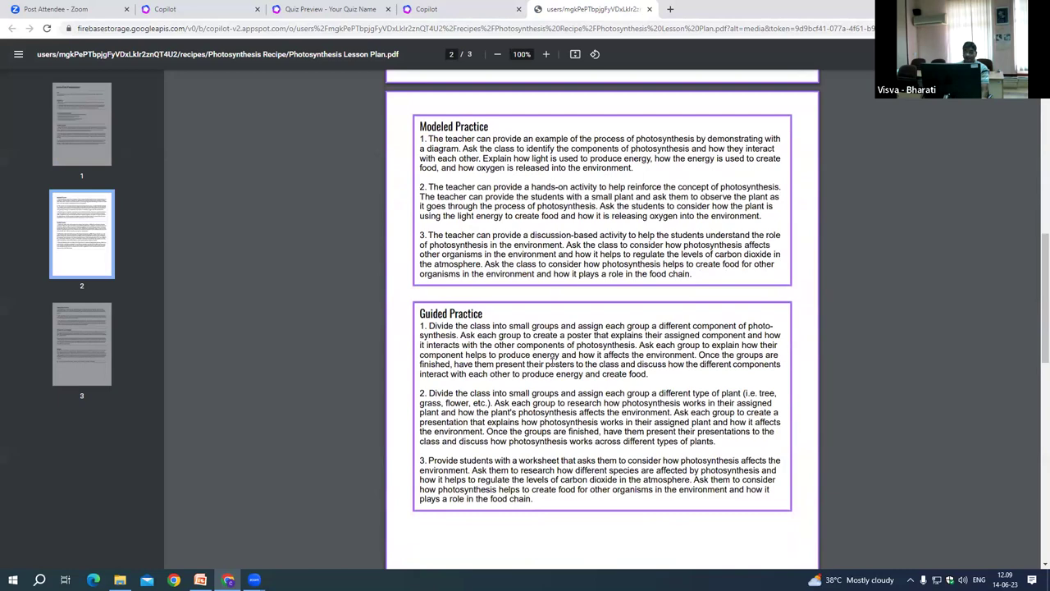
scroll(574, 379, "down", 4)
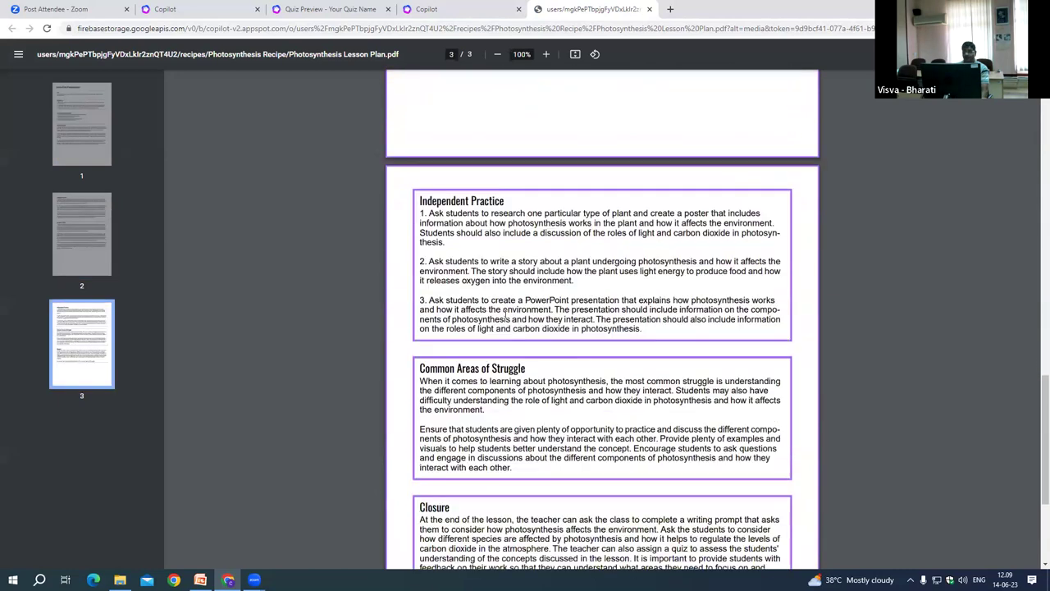
scroll(508, 315, "down", 2)
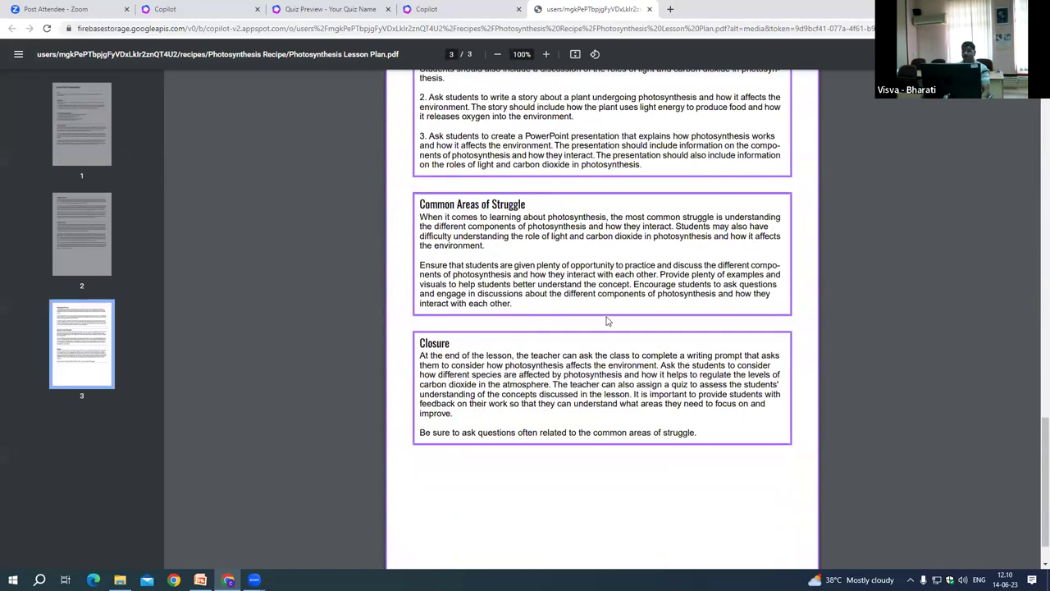
scroll(605, 320, "up", 6)
scroll(611, 303, "up", 8)
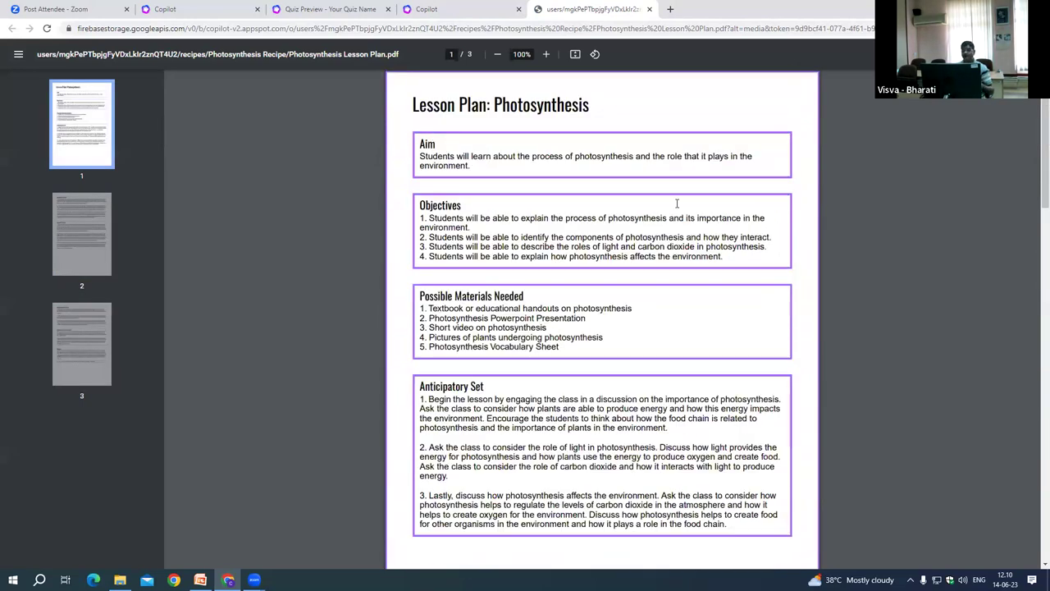
left_click(460, 9)
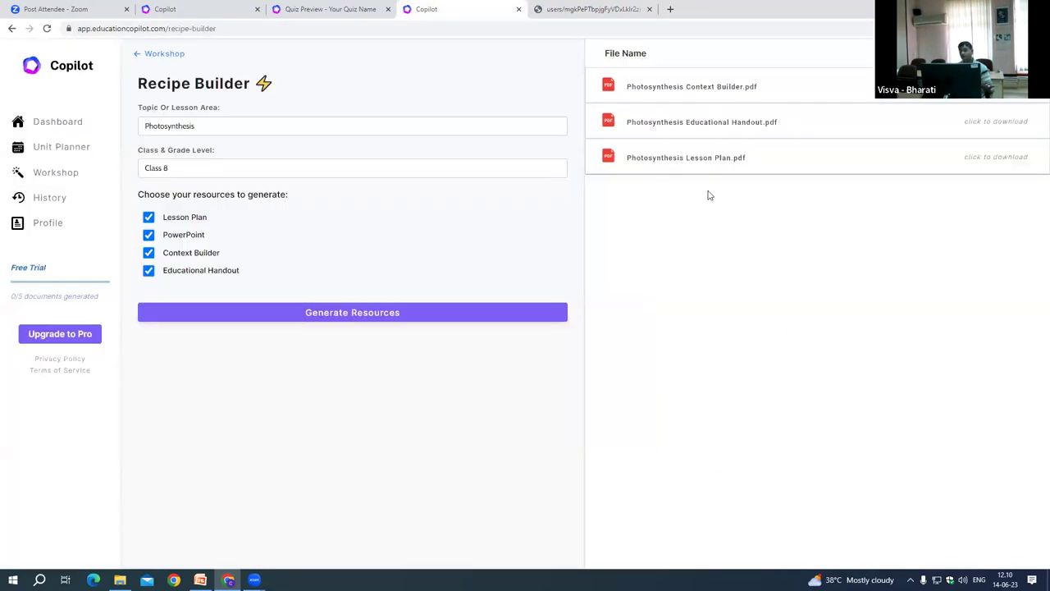
Step: View the four-page Photosynthesis Context Builder PDF, then save Photosynthesis Powerpoint to the Desktop
left_click(697, 90)
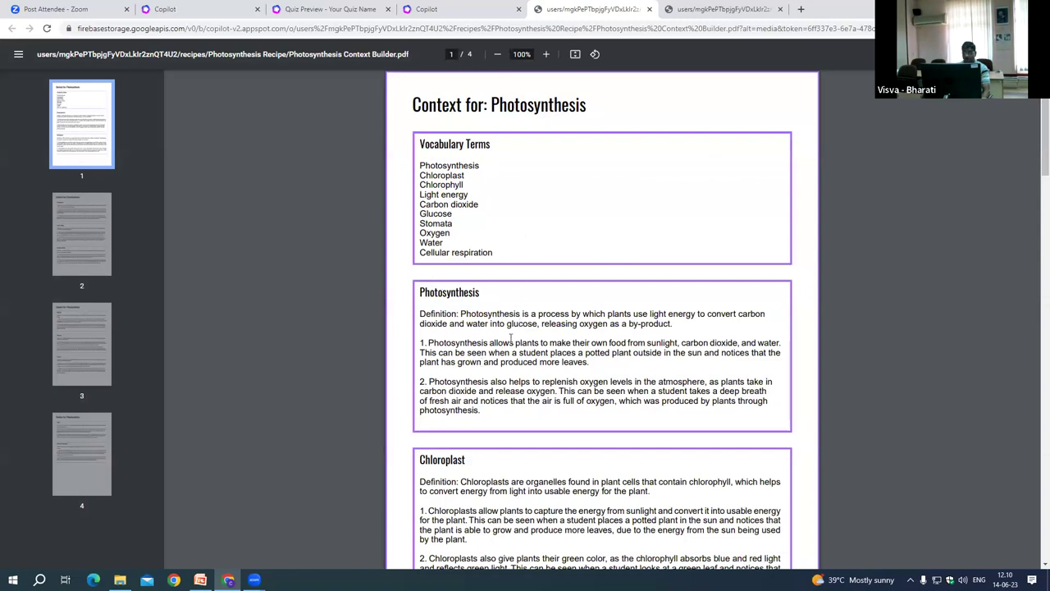
scroll(562, 352, "down", 1)
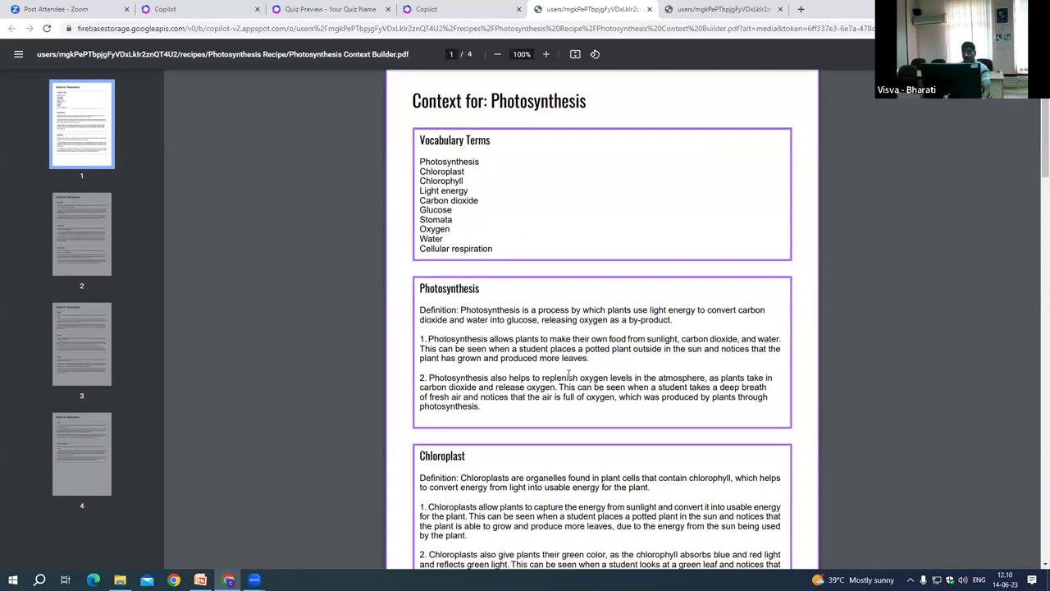
scroll(432, 351, "down", 4)
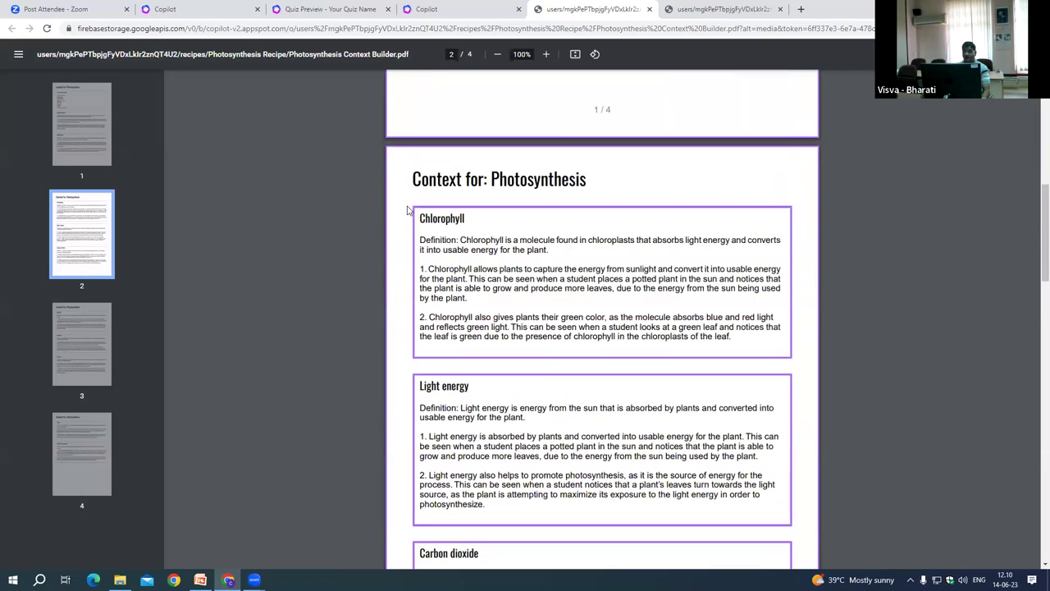
scroll(535, 397, "down", 2)
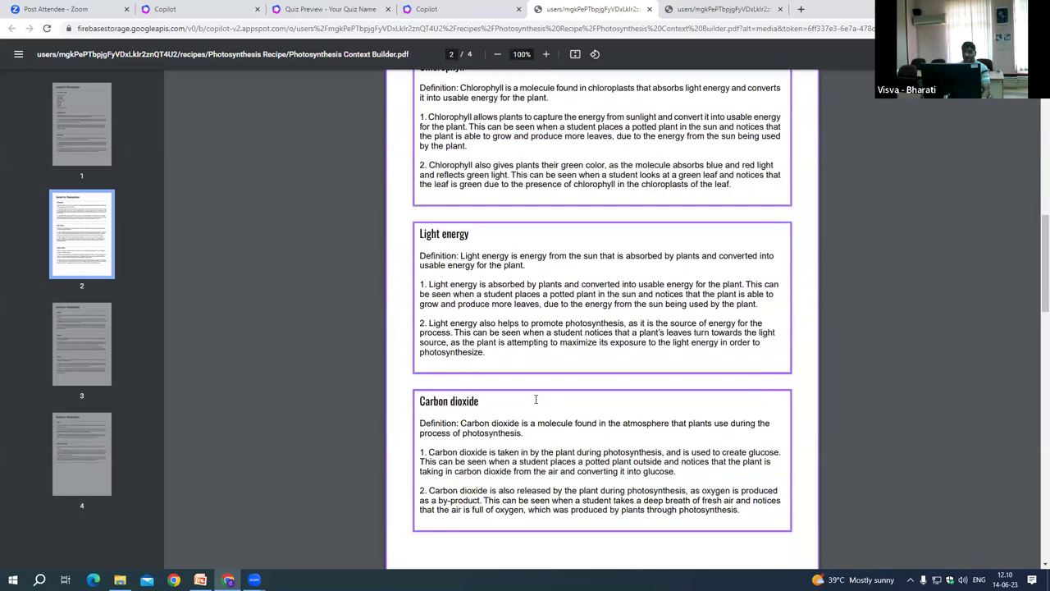
scroll(522, 396, "down", 5)
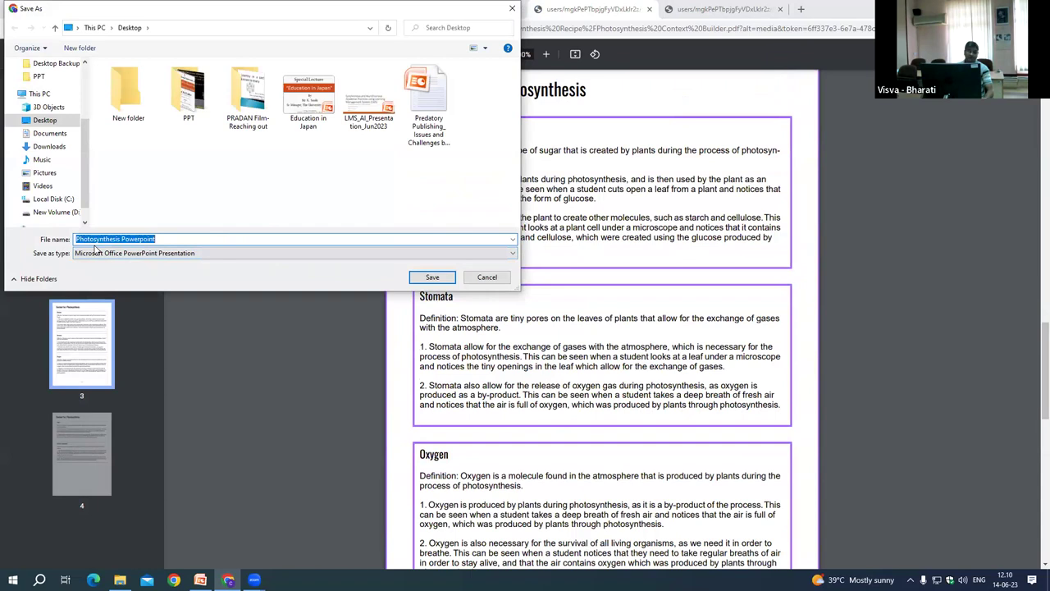
left_click(418, 281)
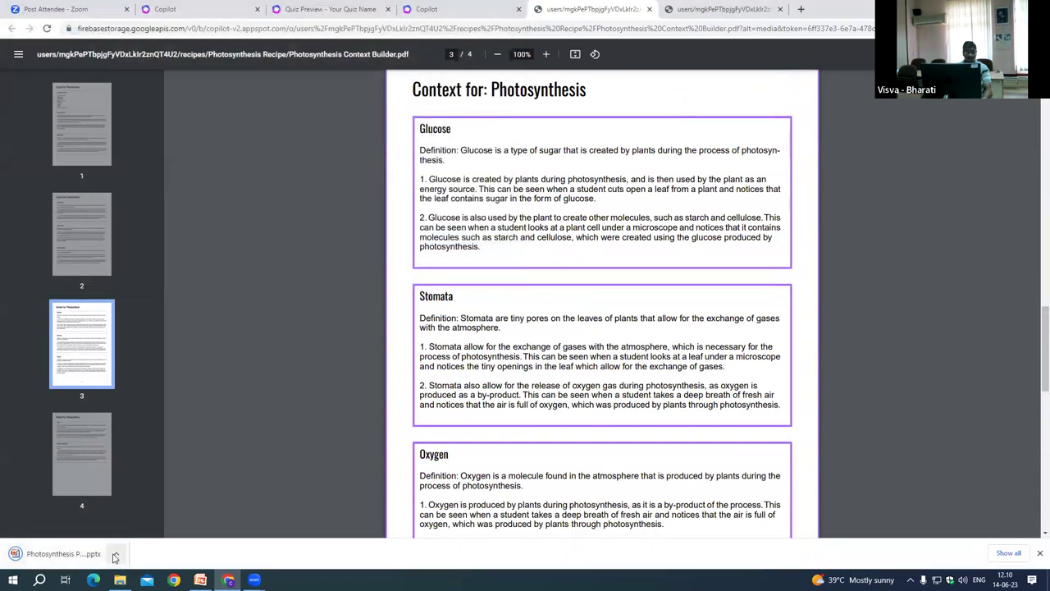
Step: Open the downloaded Photosynthesis Powerpoint, recover its content, and select the Introduction slide's body text
left_click(115, 556)
left_click(175, 483)
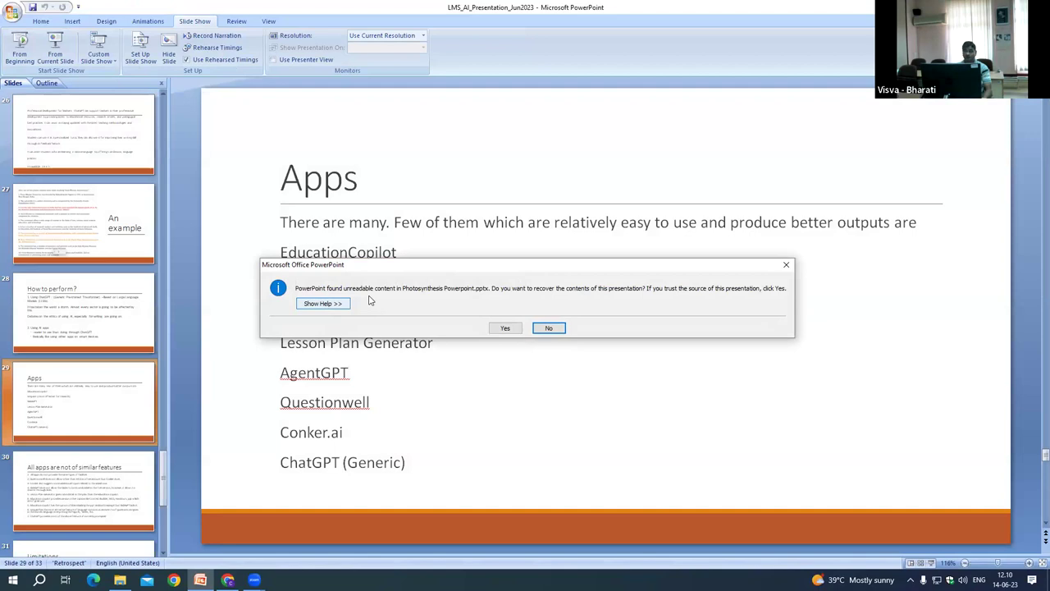
left_click(505, 328)
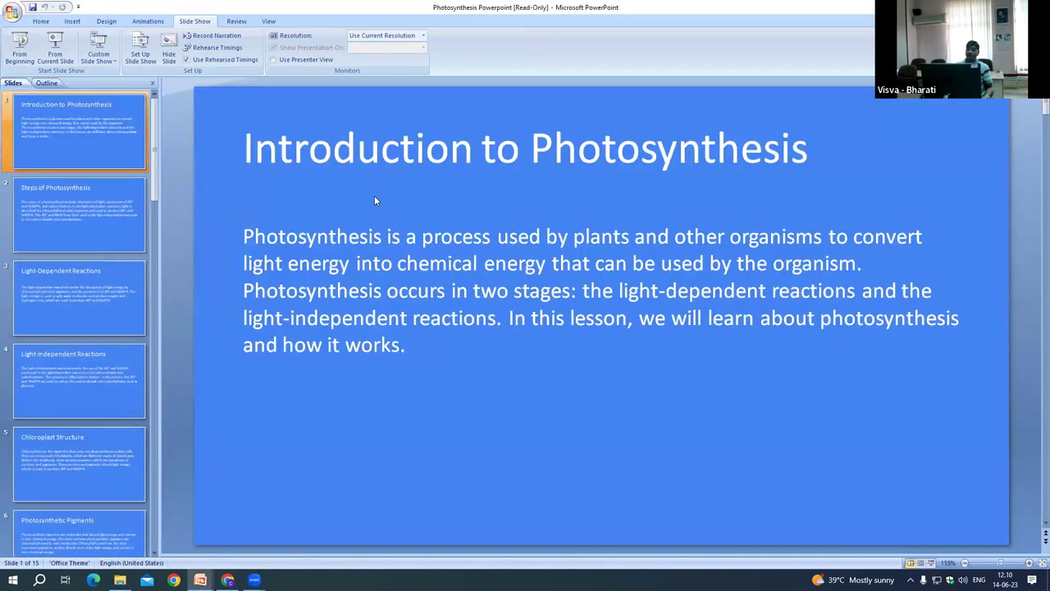
left_click(435, 263)
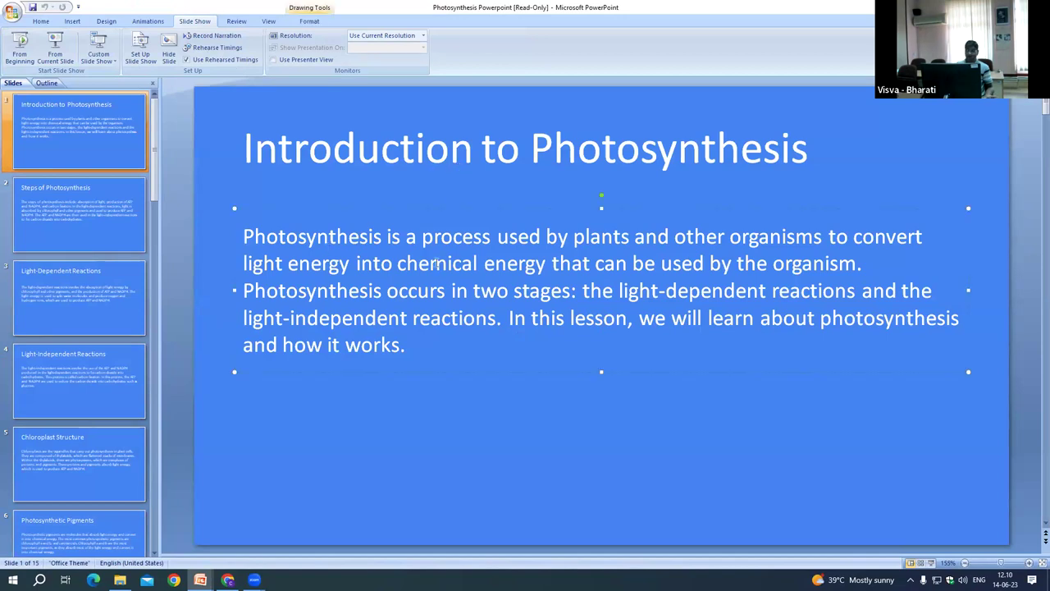
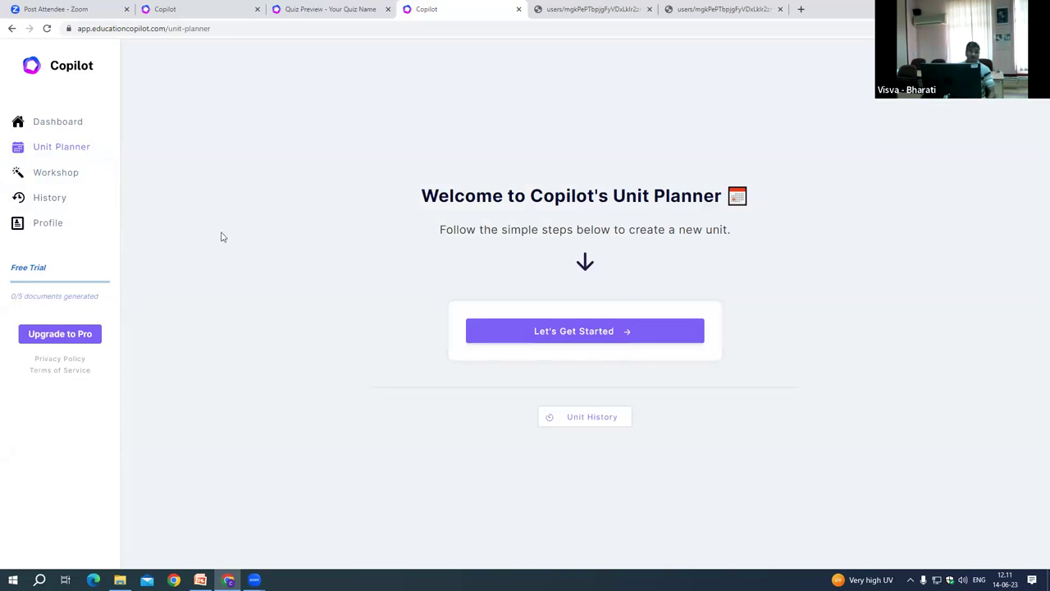
Step: Browse the Workshop tool cards, then switch to the shared Photosynthesis Class 8 quiz preview
left_click(68, 176)
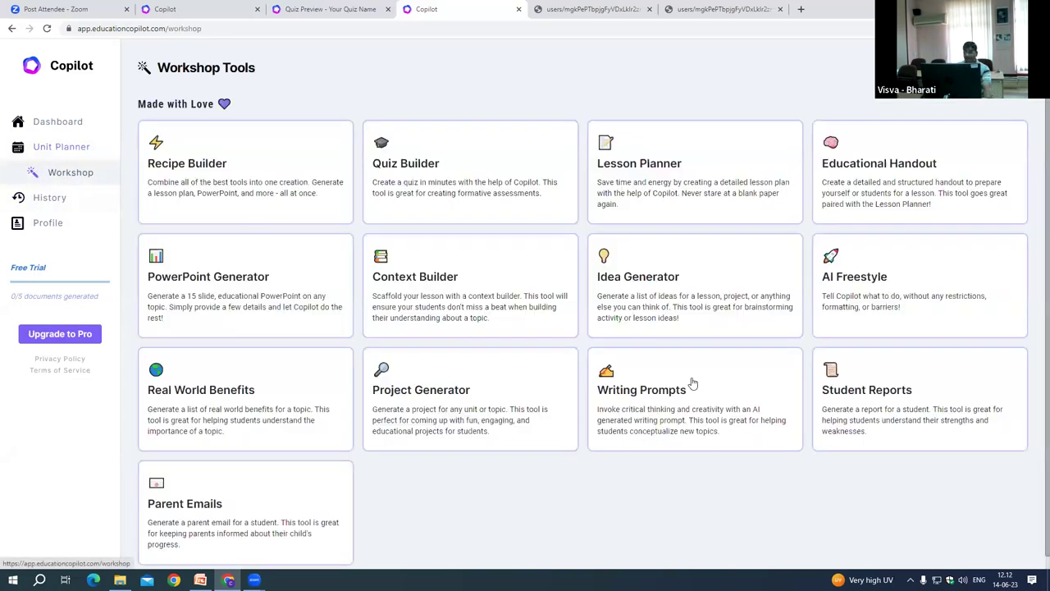
scroll(685, 449, "down", 1)
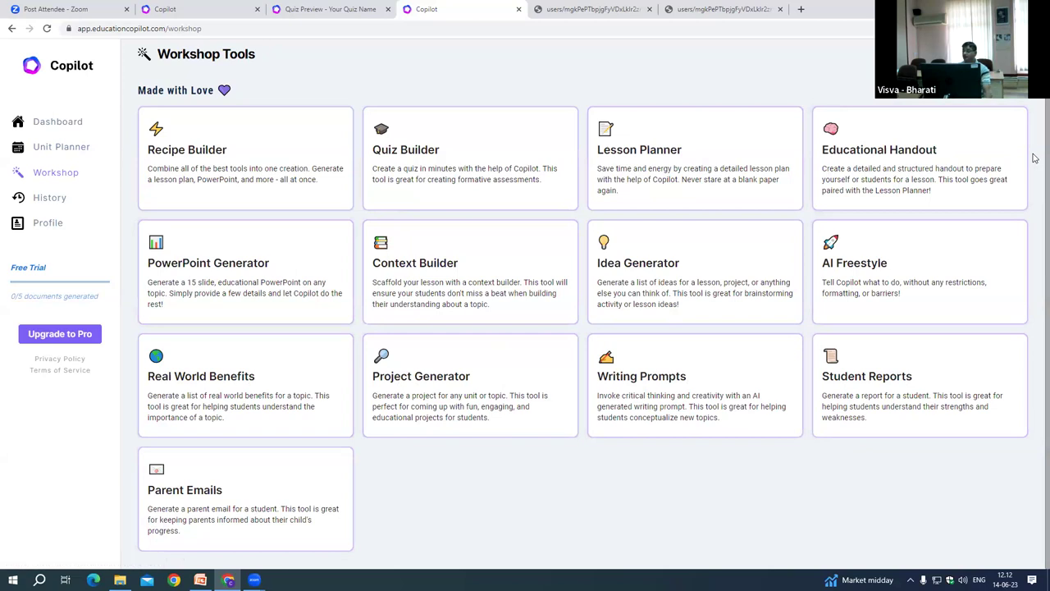
left_click(314, 10)
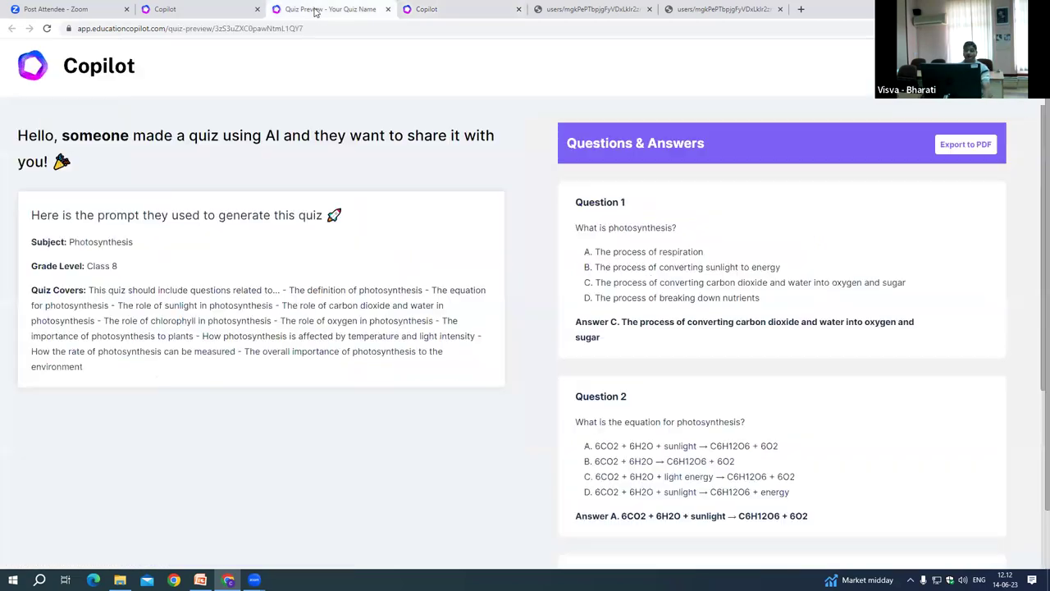
Step: Close the quiz preview, extra Copilot and users pages, then start a fresh Google tab
left_click(246, 10)
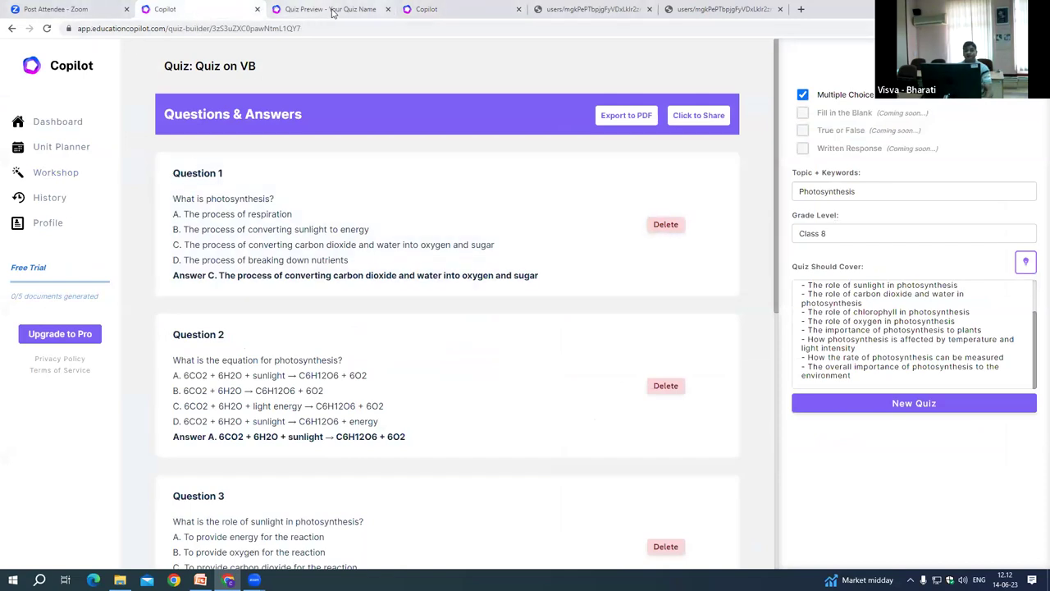
left_click(388, 10)
left_click(388, 10)
left_click(388, 10)
left_click(388, 10)
left_click(279, 10)
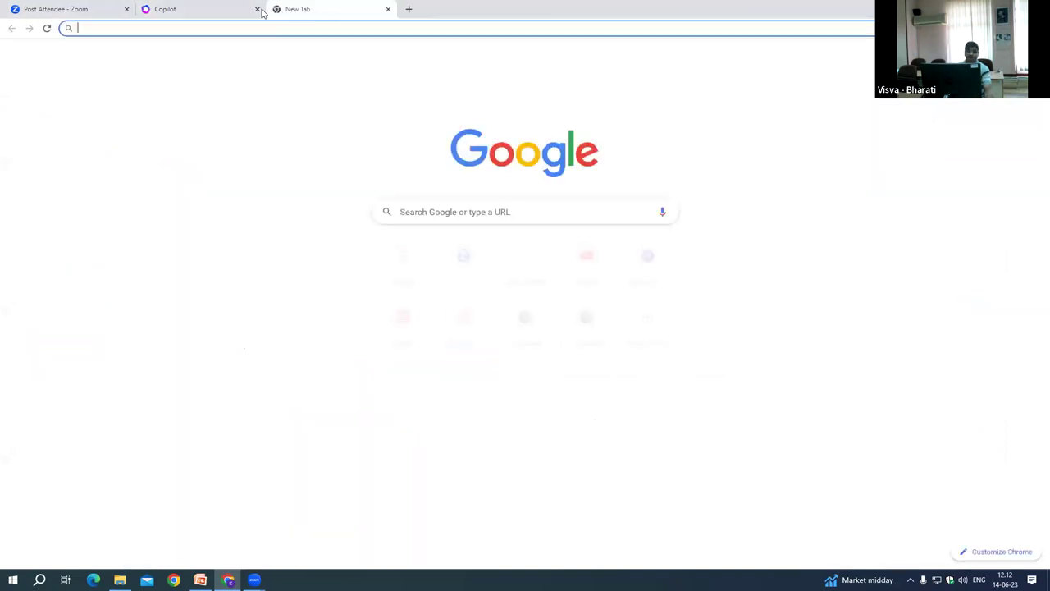
Step: Close the last Copilot page, search Google for 'scispace copilot' and open the SCISPACE result
left_click(258, 10)
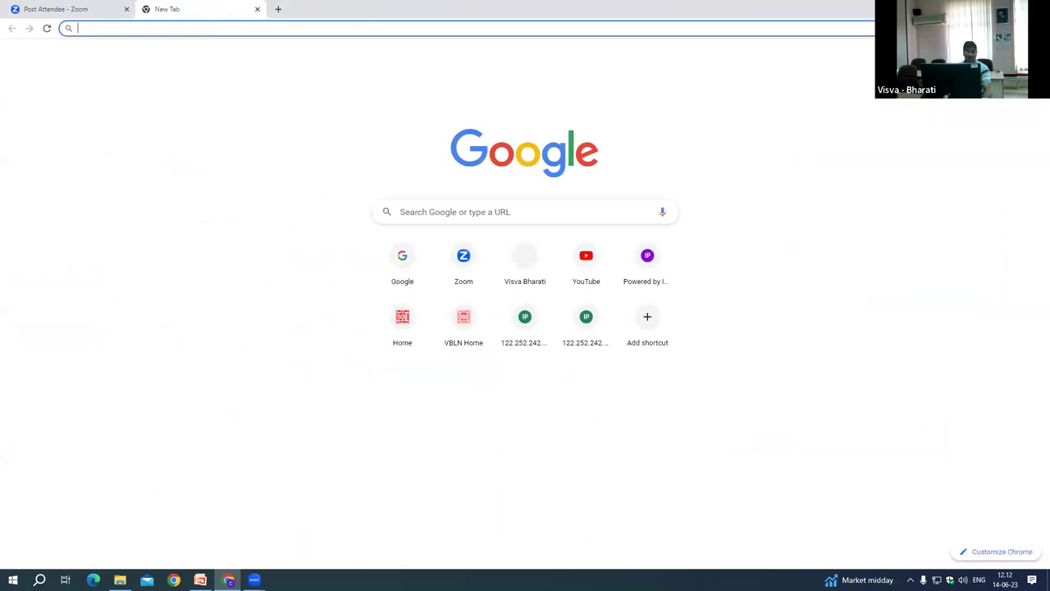
left_click(544, 215)
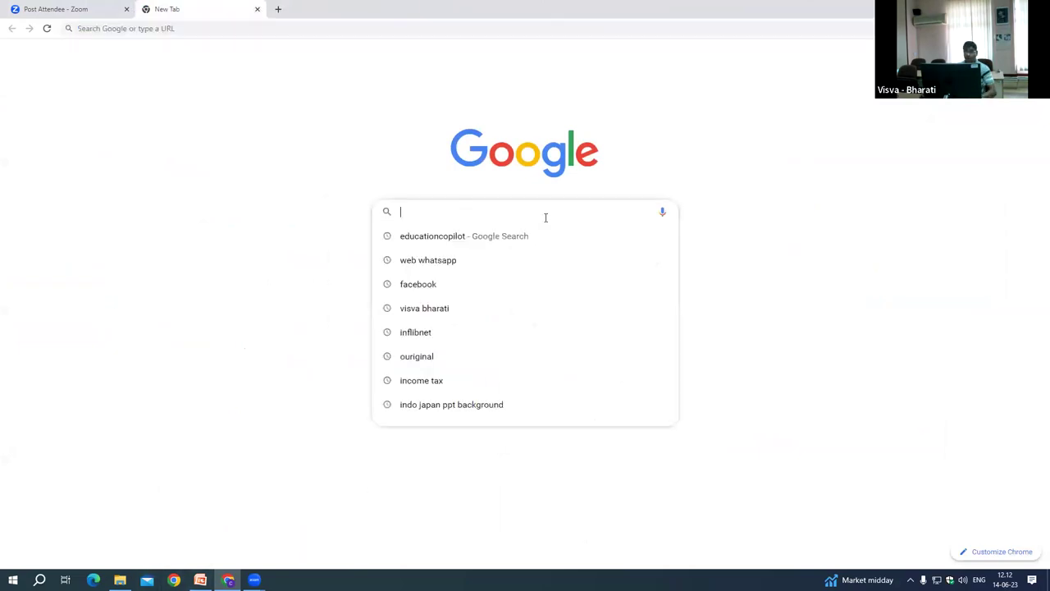
type("sc i")
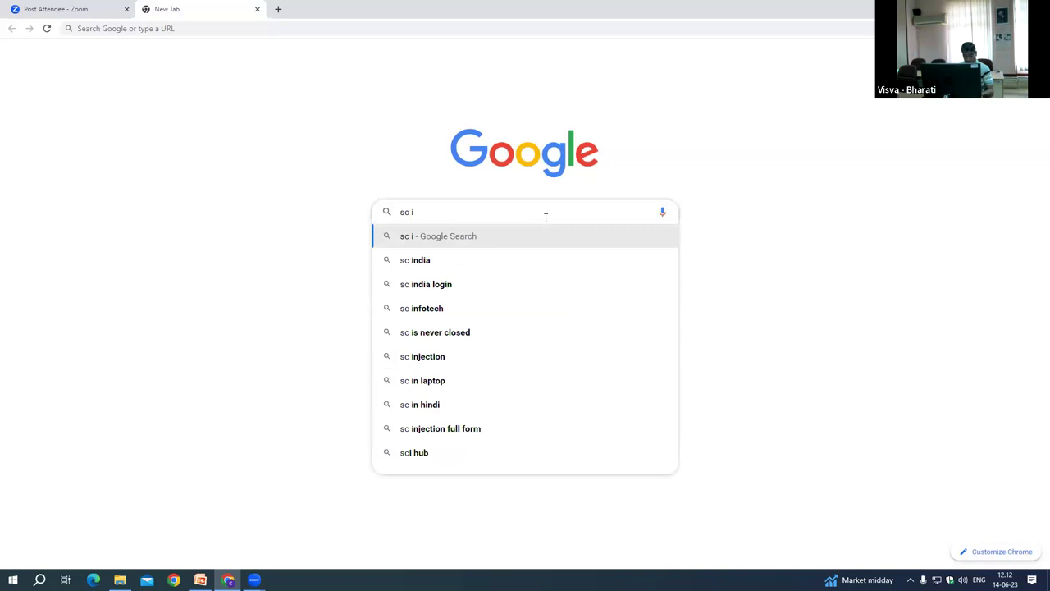
type("sp")
key("BackSpace")
key("BackSpace")
key("BackSpace")
key("BackSpace")
type("ispace")
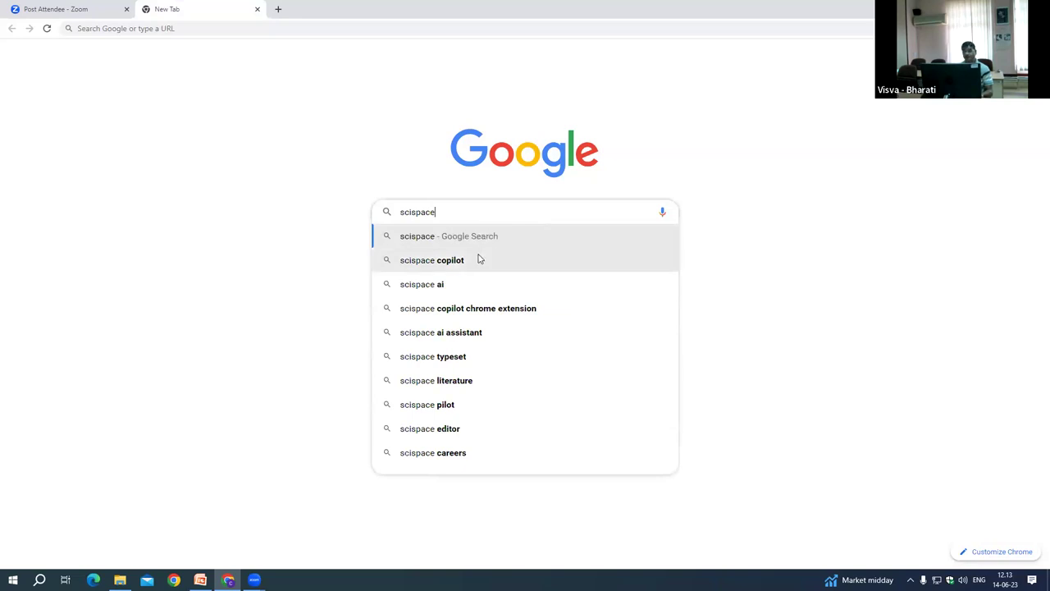
left_click(479, 260)
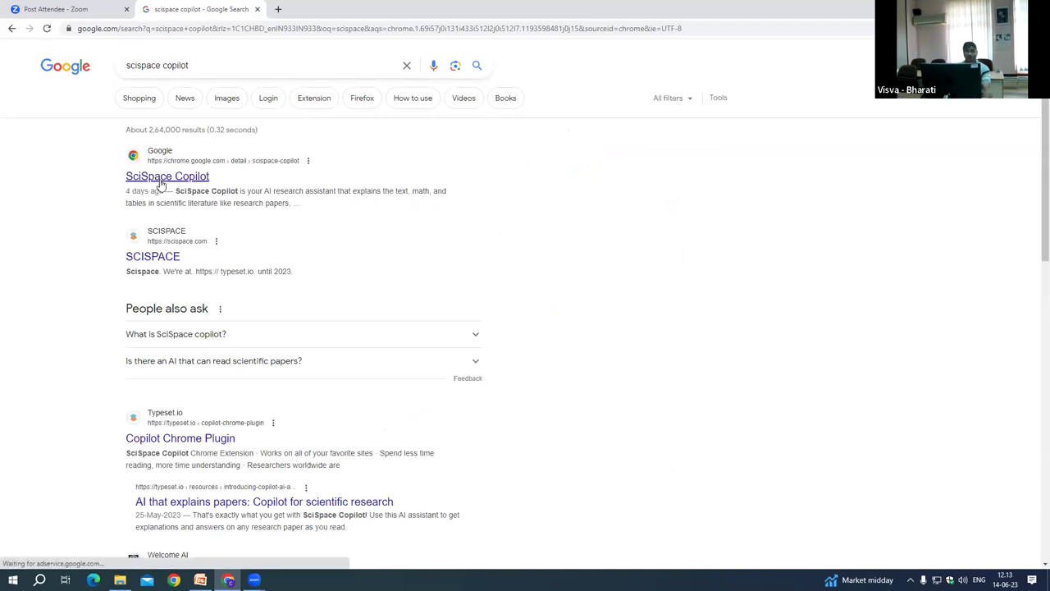
left_click(153, 259)
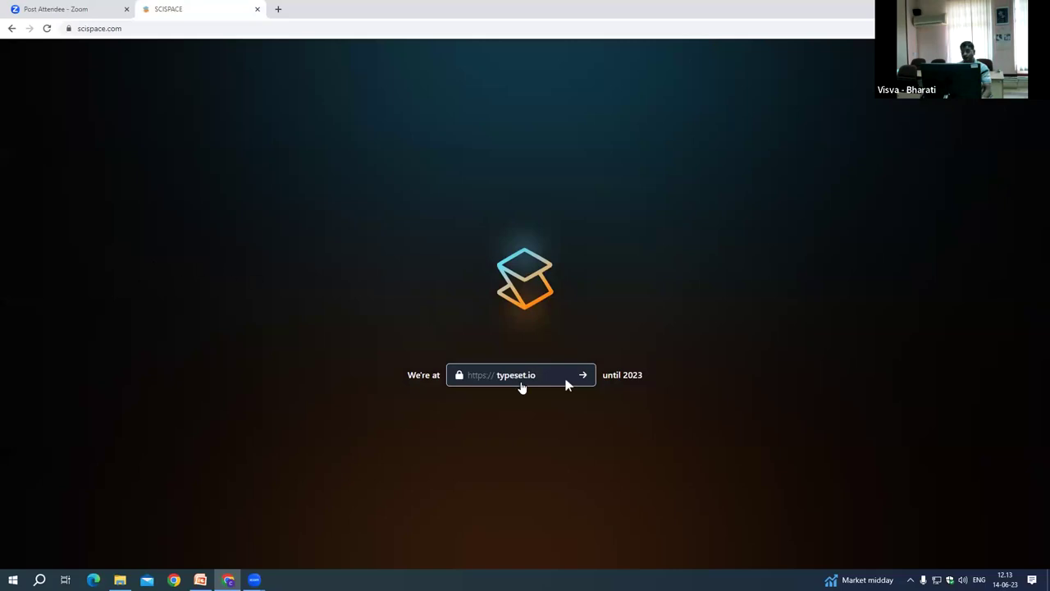
Step: Go to typeset.io, dismiss the login popups, and choose Upload PDF to reach the log-in dialog
left_click(523, 383)
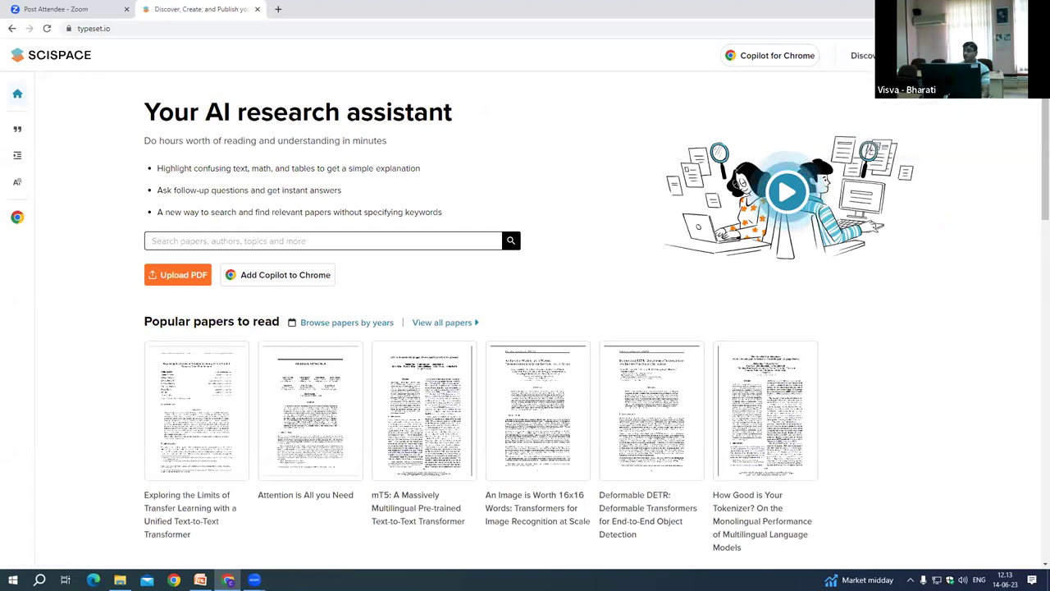
left_click(919, 134)
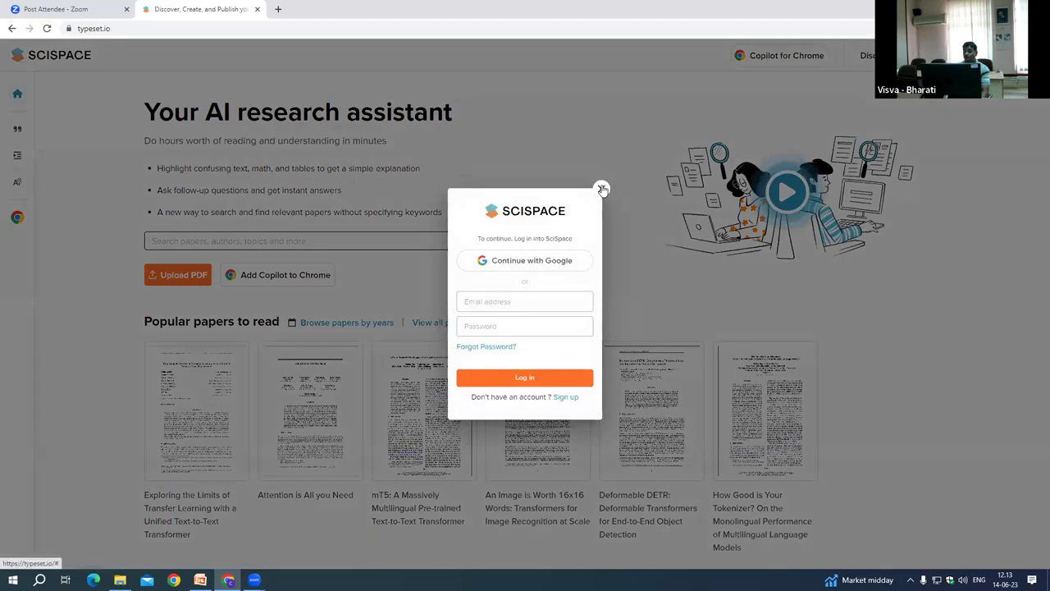
left_click(907, 128)
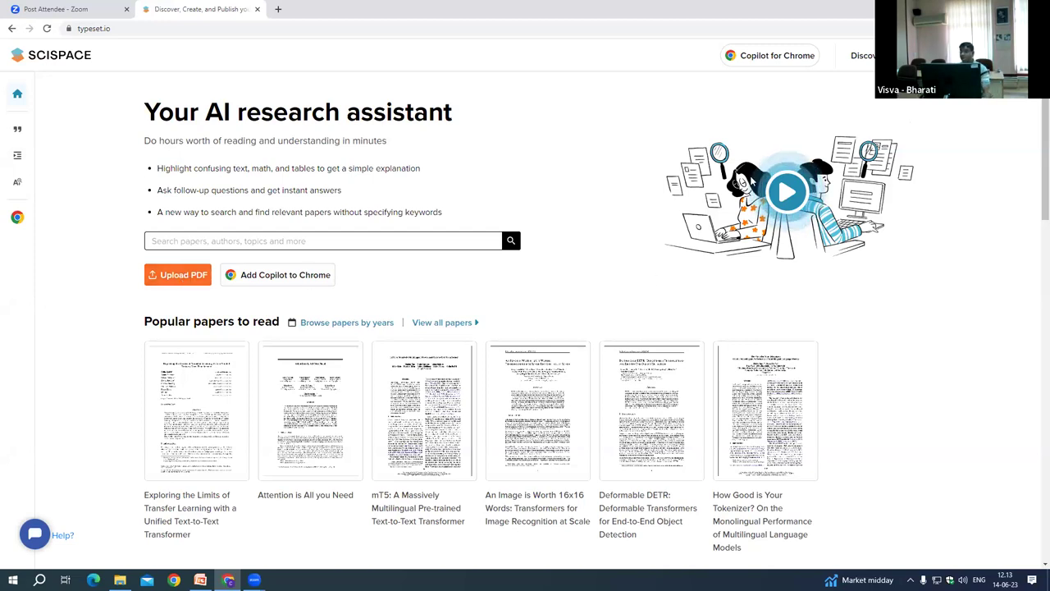
left_click(174, 275)
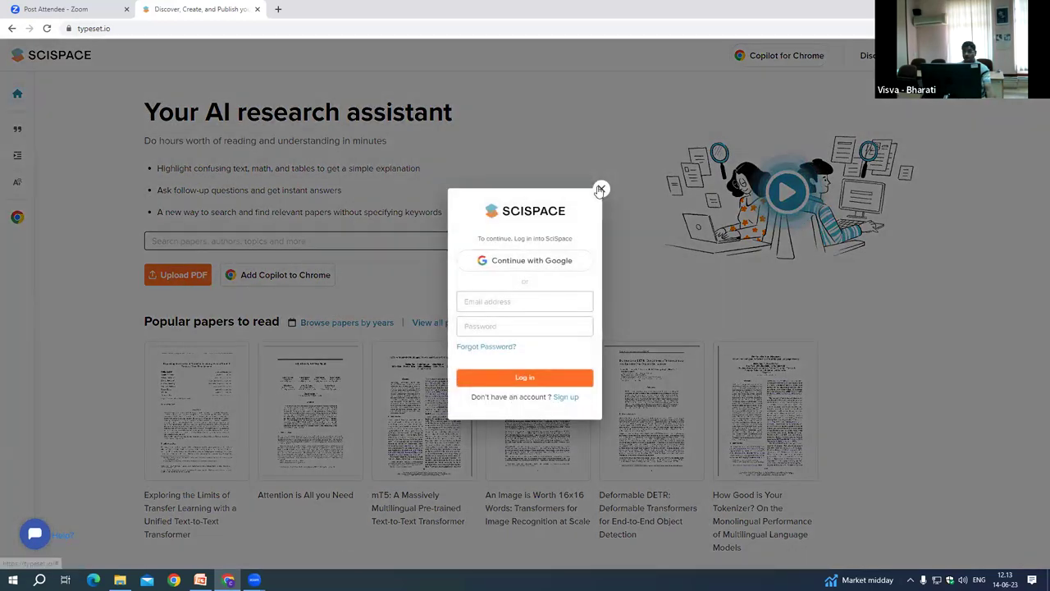
left_click(571, 304)
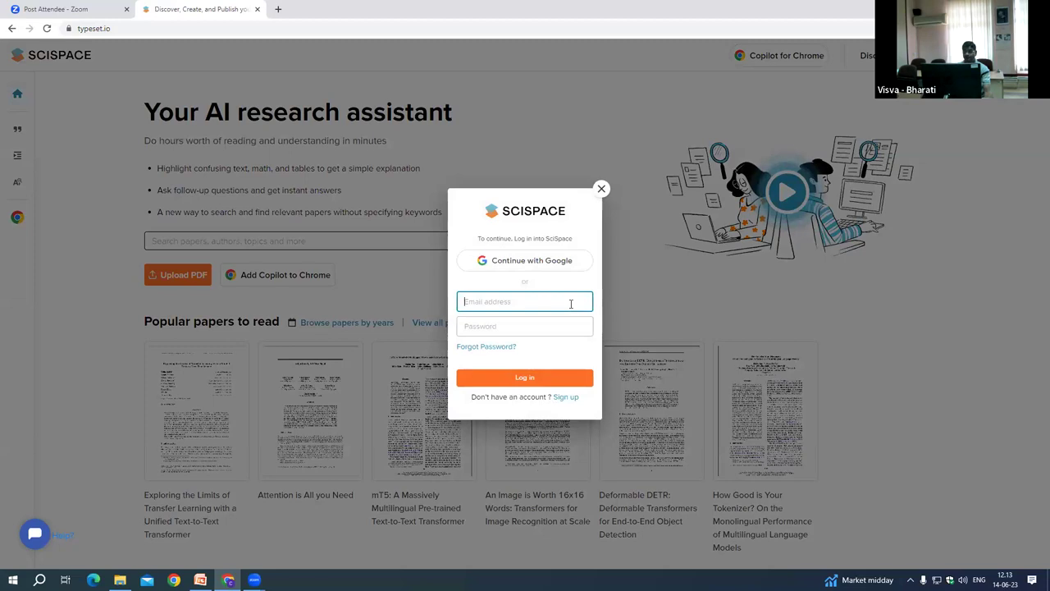
Step: Continue with Google using another account, entering that account's e-mail address and password
left_click(563, 264)
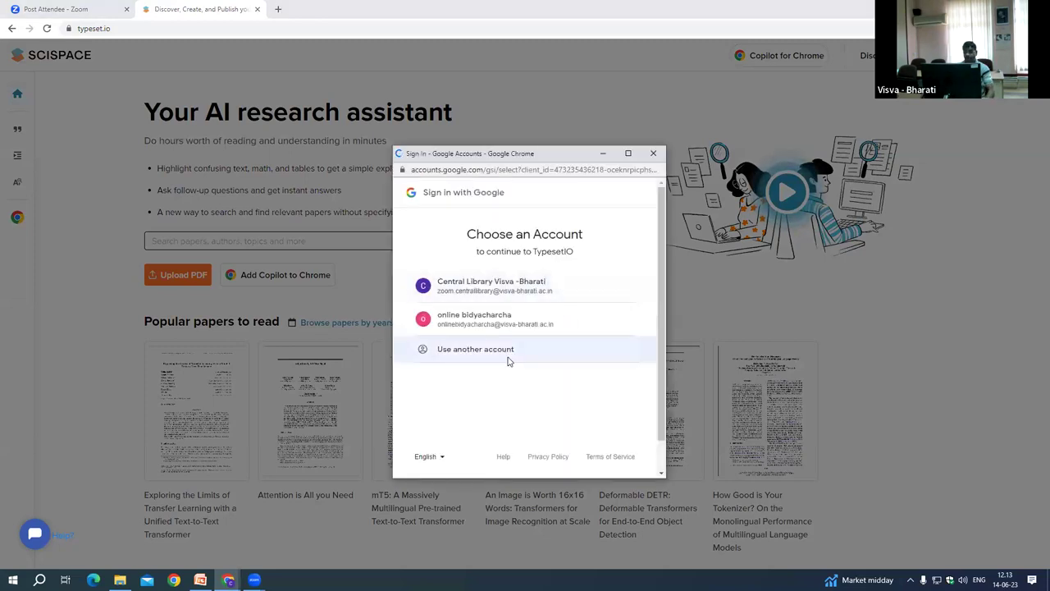
left_click(507, 351)
left_click(509, 295)
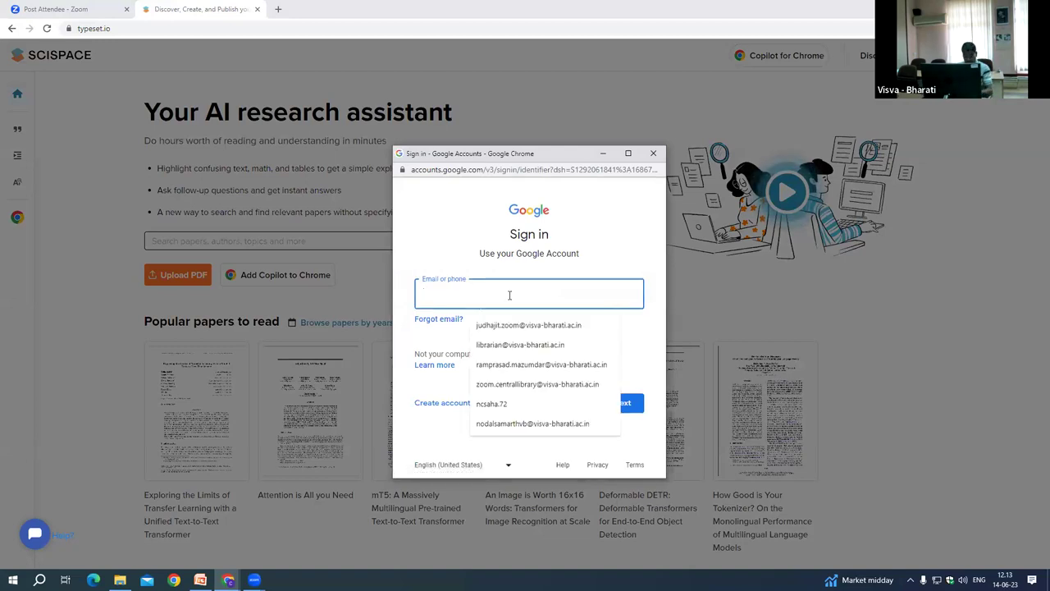
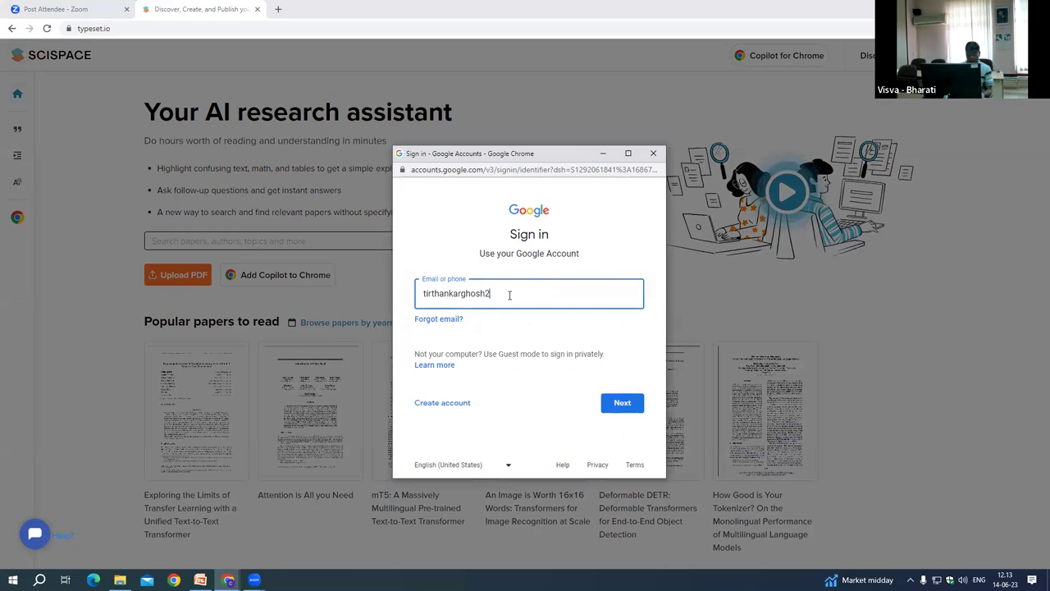
key("Return")
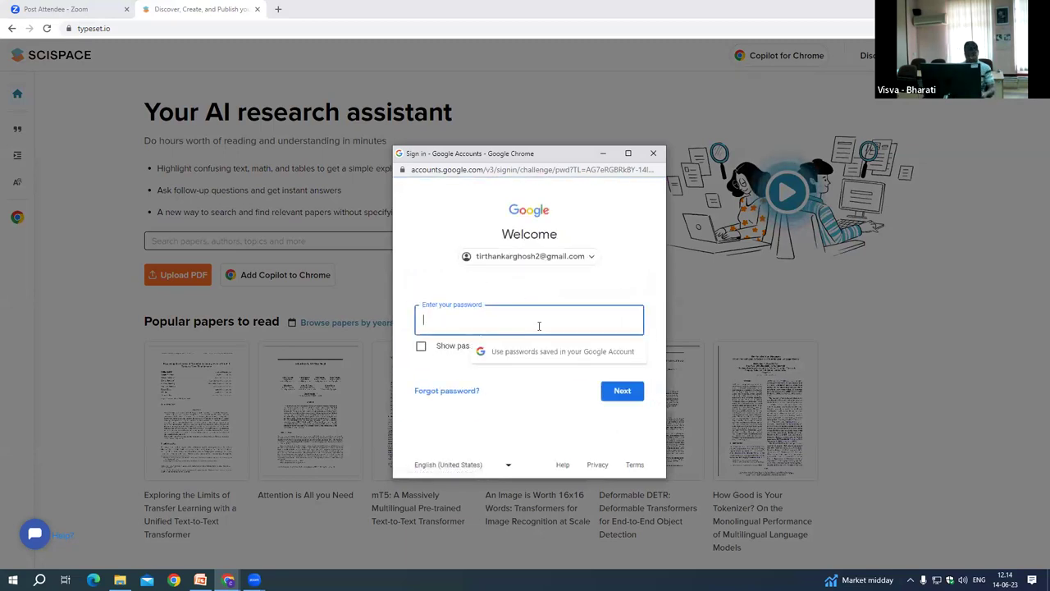
type("••••••••••")
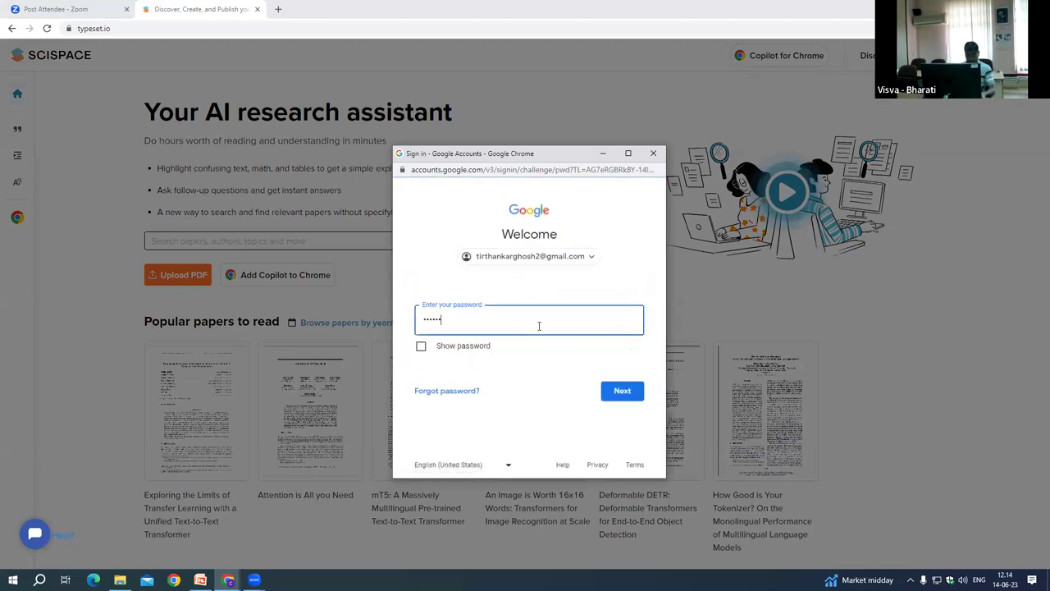
type("•••••••••")
key("Return")
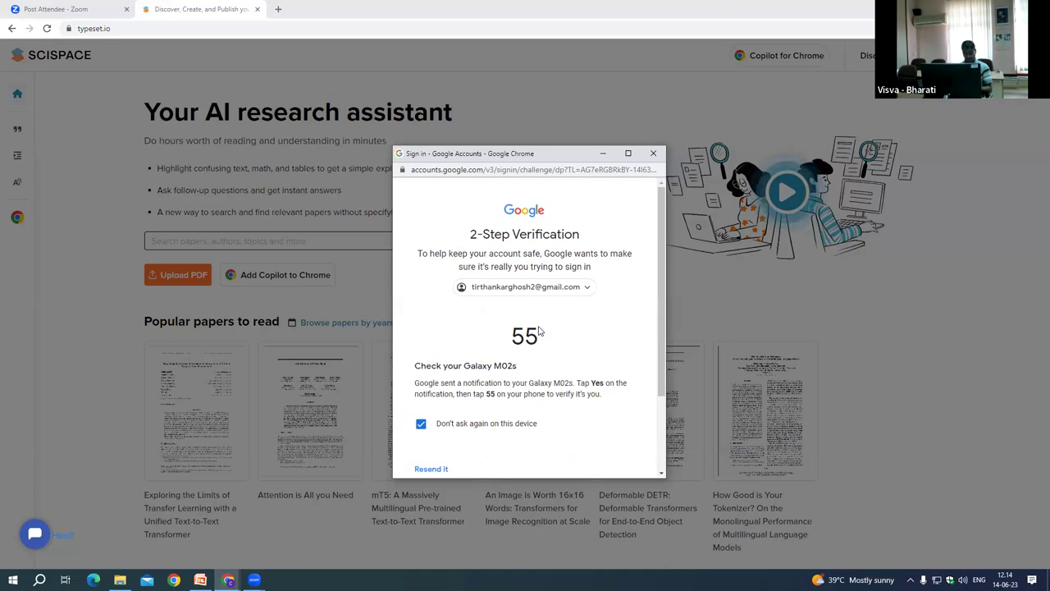
Step: Look at other 2-Step Verification methods, trying the phone security code option
left_click_drag(666, 345, 668, 447)
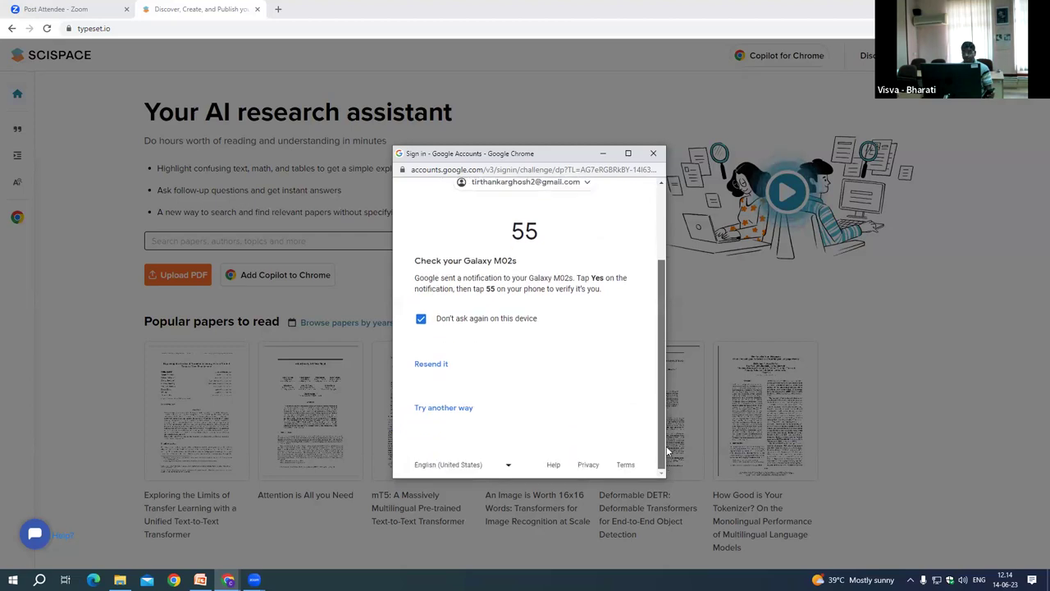
left_click(466, 410)
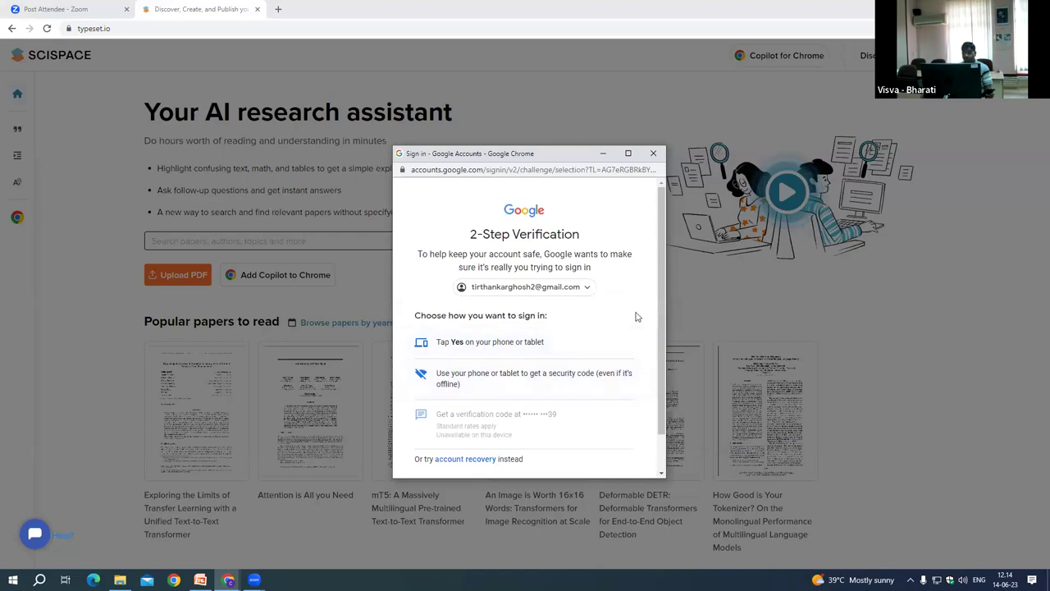
scroll(650, 423, "down", 2)
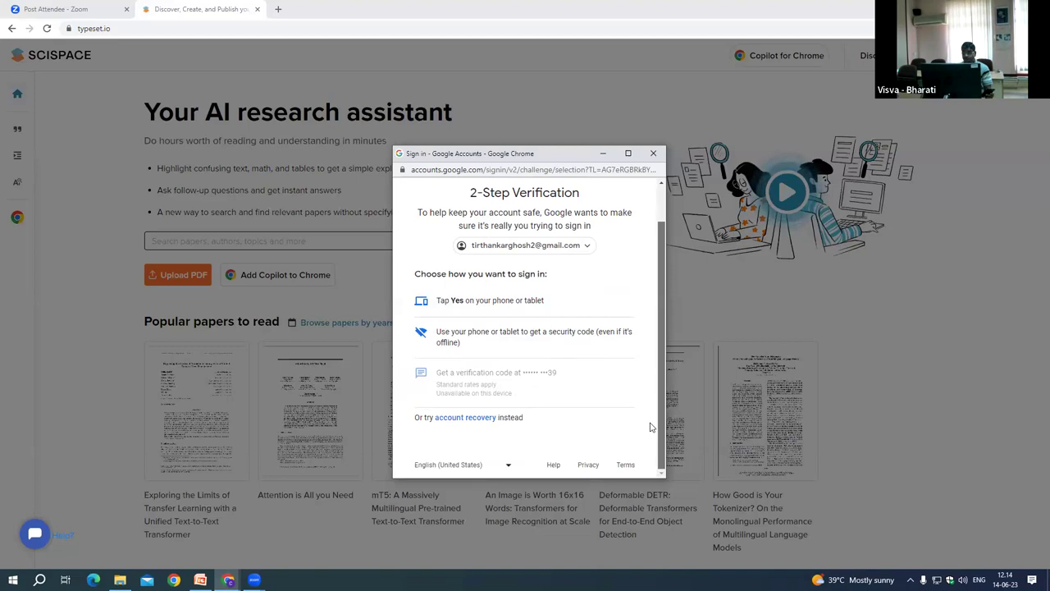
left_click(539, 350)
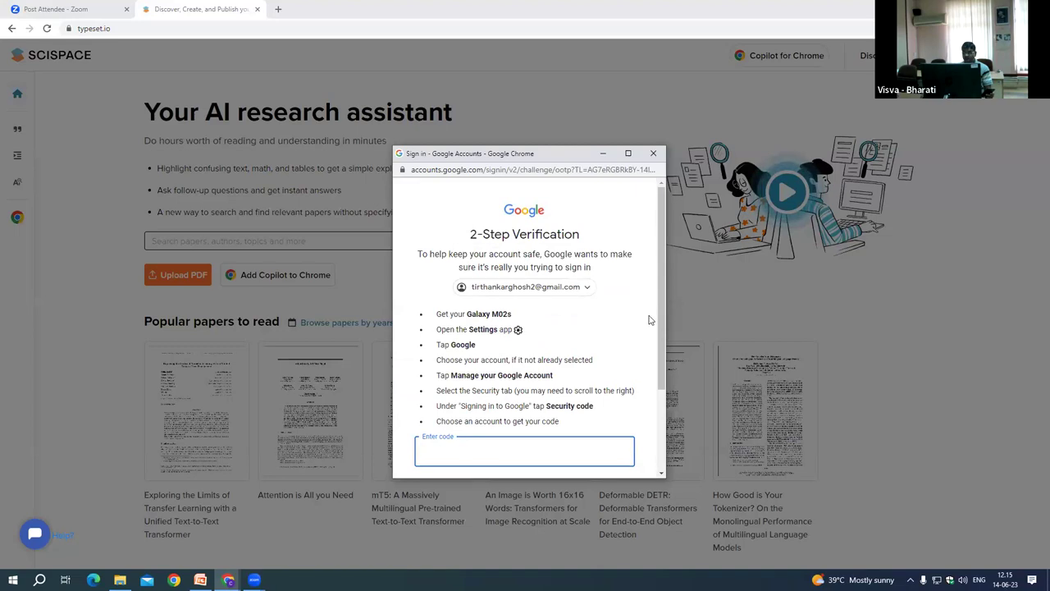
mouse_move(661, 319)
left_mouse_down()
mouse_move(667, 399)
mouse_move(667, 330)
left_mouse_up()
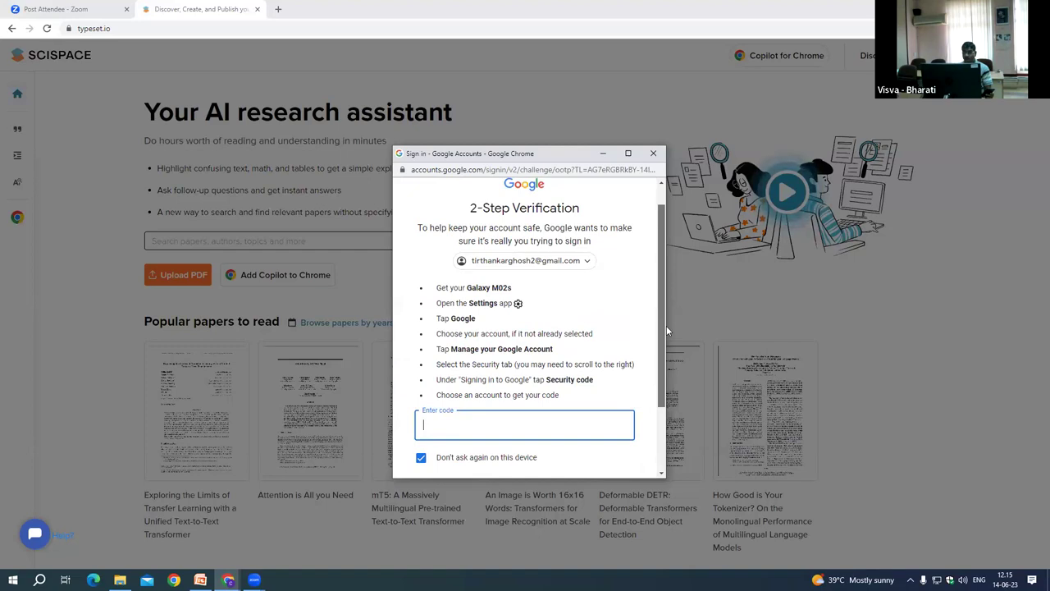
left_click_drag(672, 372, 680, 410)
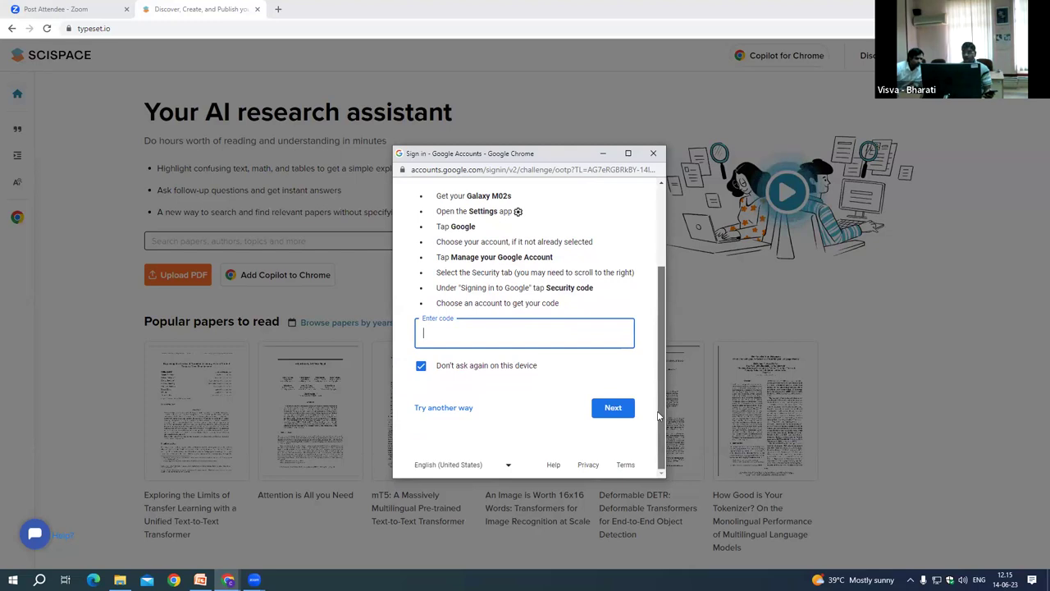
Step: Switch to approving the sign-in on the phone and resend the verification prompt
left_click(457, 409)
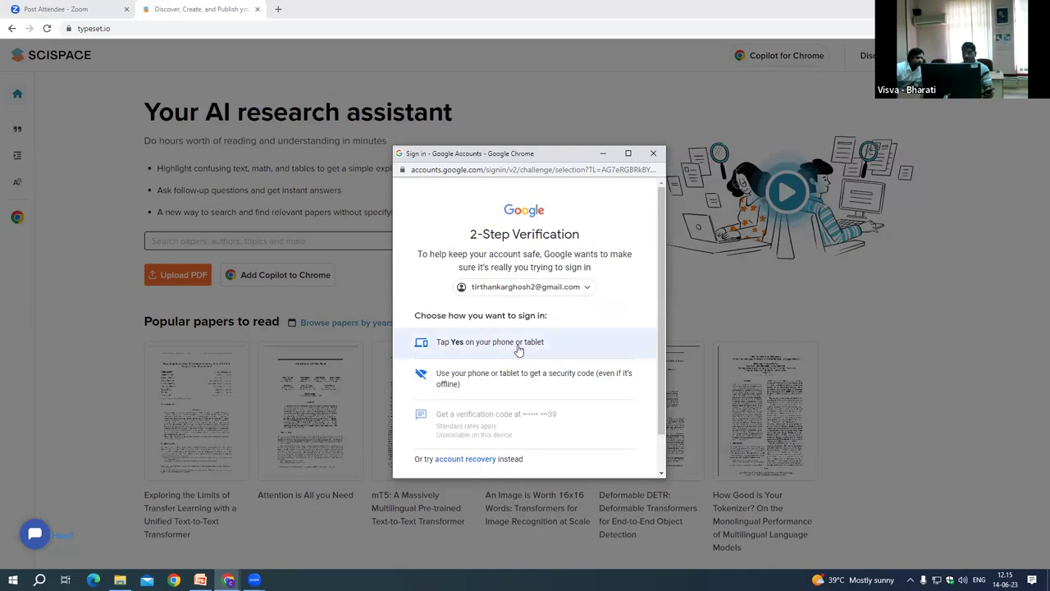
left_click(518, 348)
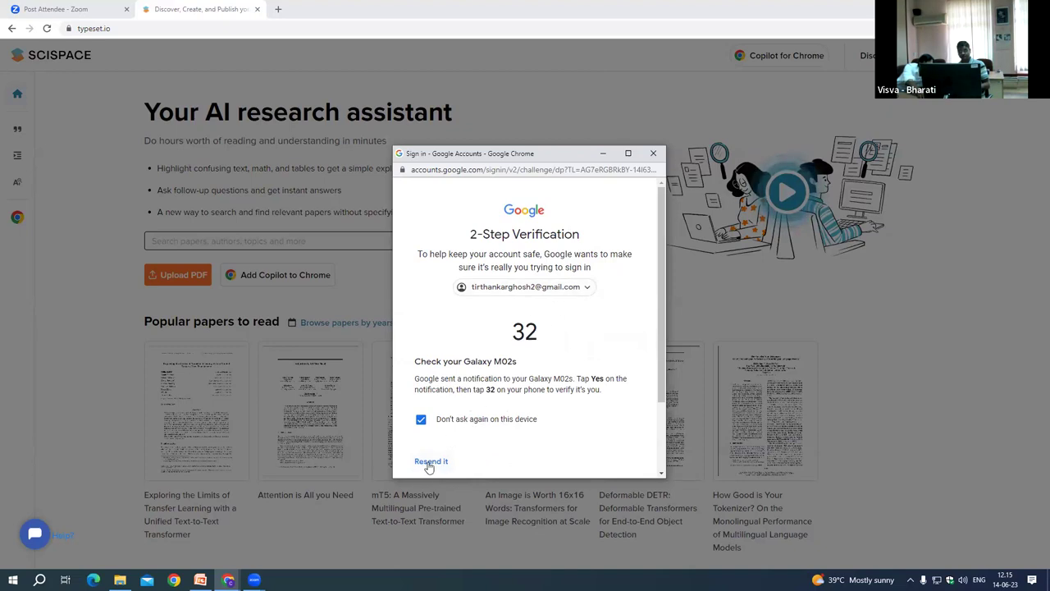
left_click(430, 461)
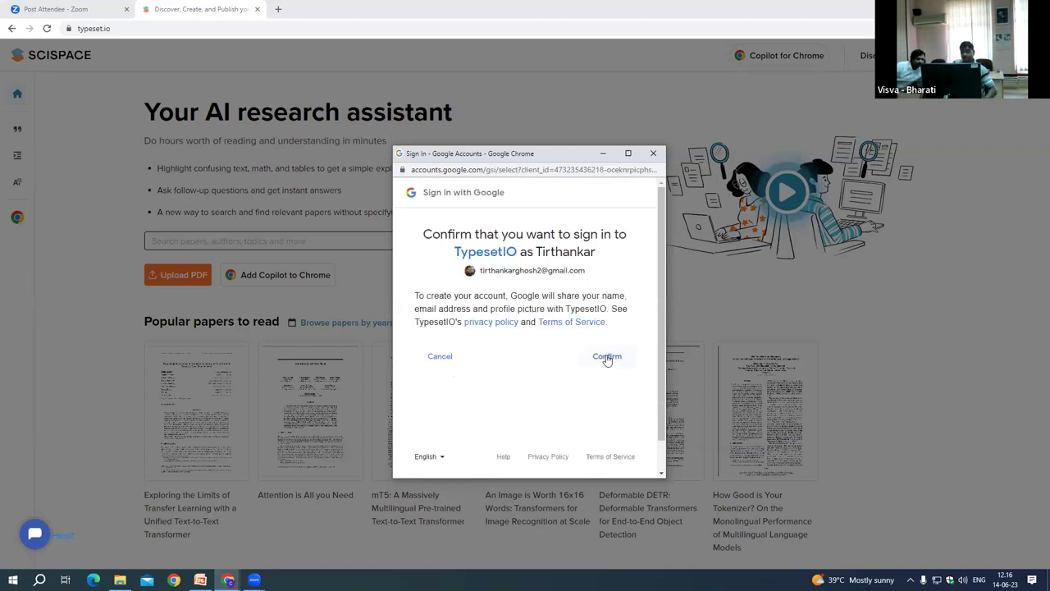
Step: Confirm signing in to TypesetIO with the Google account
left_click(607, 357)
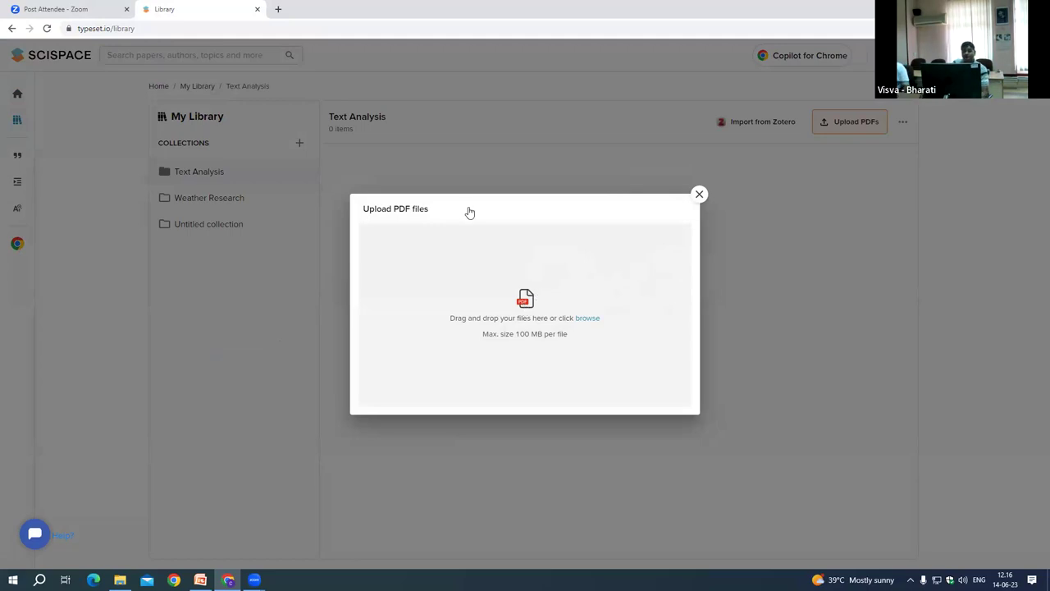
Step: Search Google for 'a paper on climate change' and open the OECD 'Estimating Global Impacts from Climate Change' PDF
left_click(278, 10)
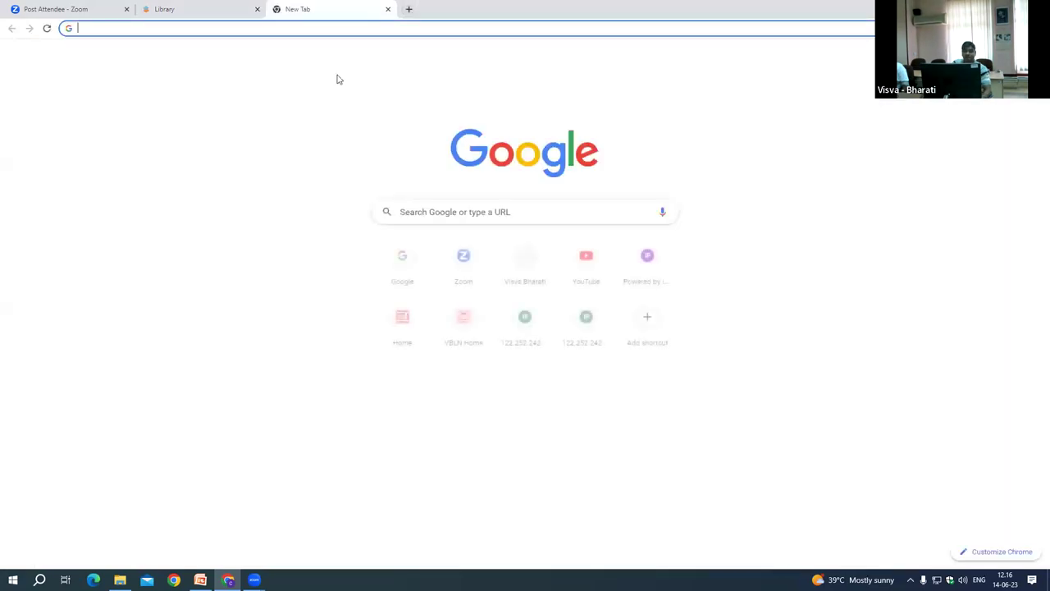
left_click(411, 215)
type("a p")
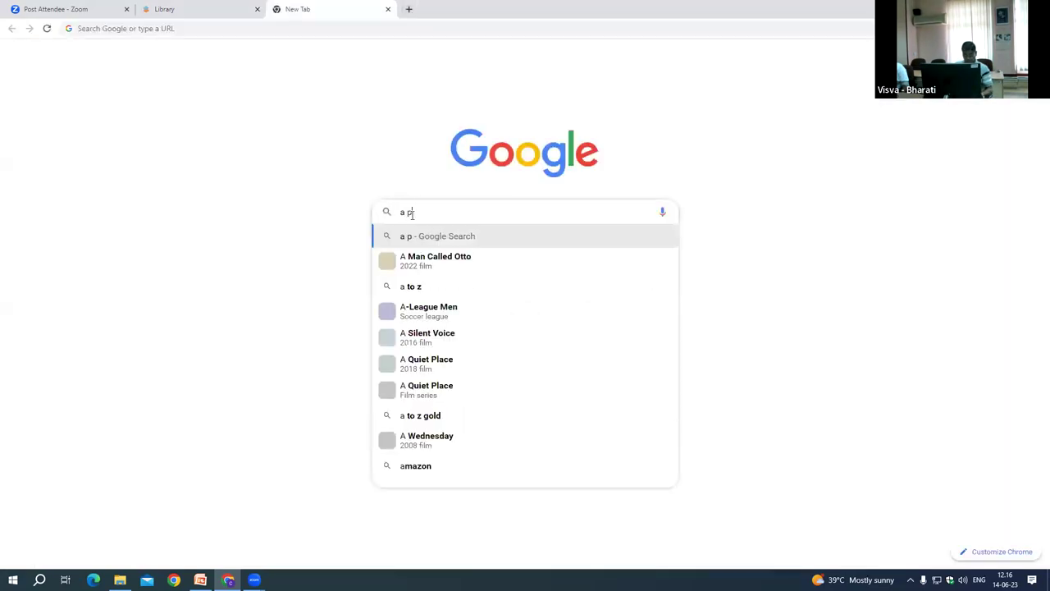
type("aper on ")
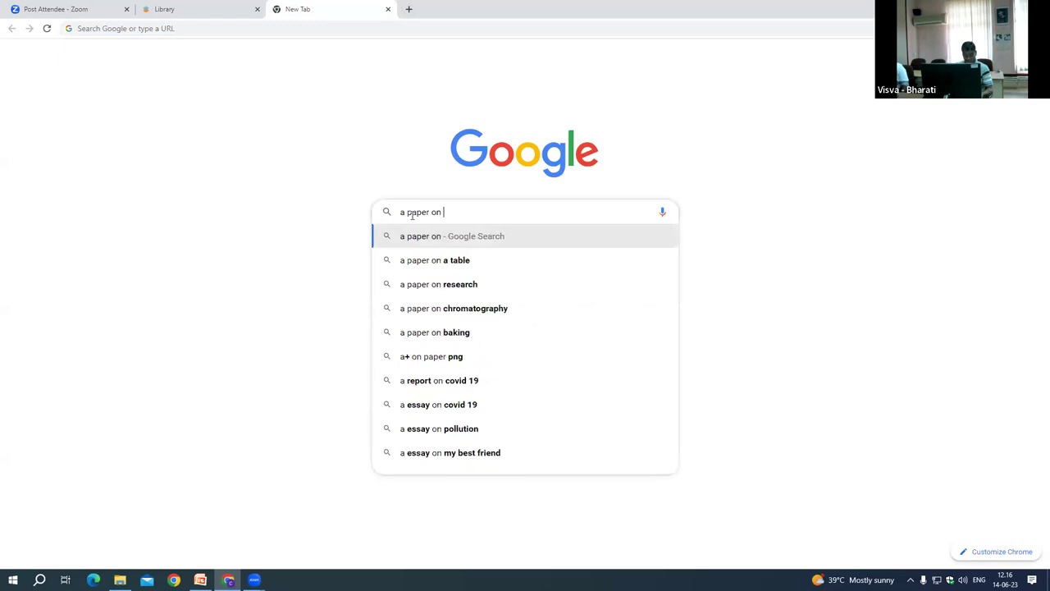
type("climate change")
key("Return")
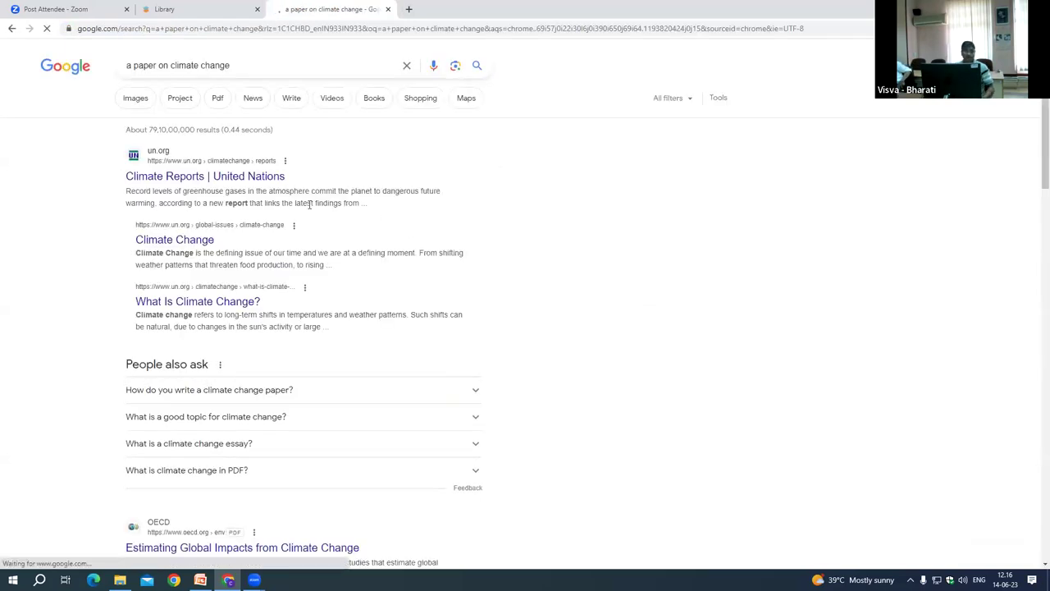
left_click(208, 177)
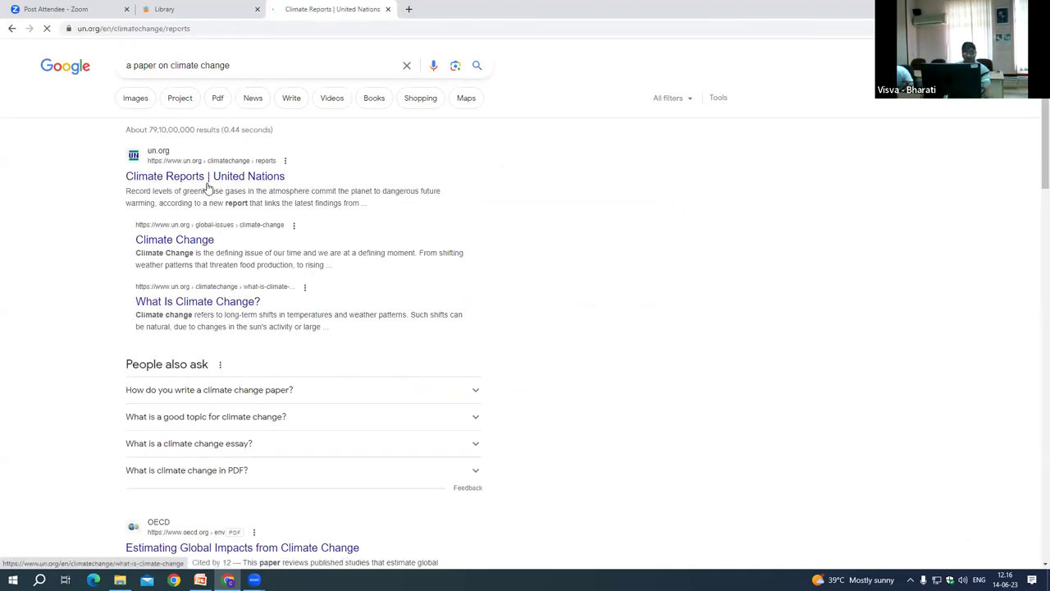
left_click(11, 29)
left_click(196, 548)
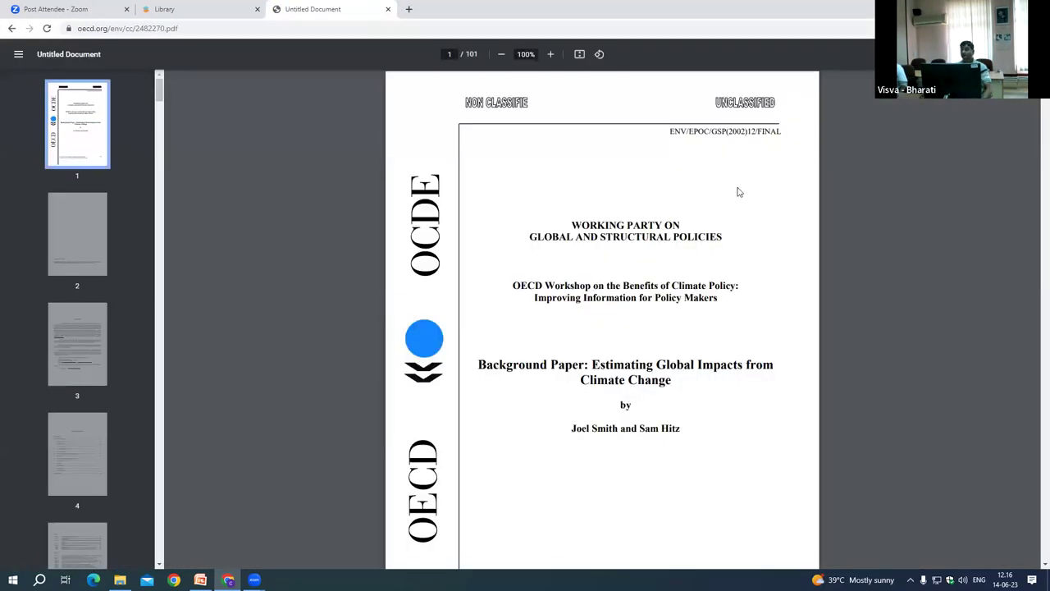
Step: Save the OECD PDF as ClimateChange.pdf, then return to SciSpace's upload dialog to browse for it
scroll(737, 191, "down", 3)
key("ctrl+s")
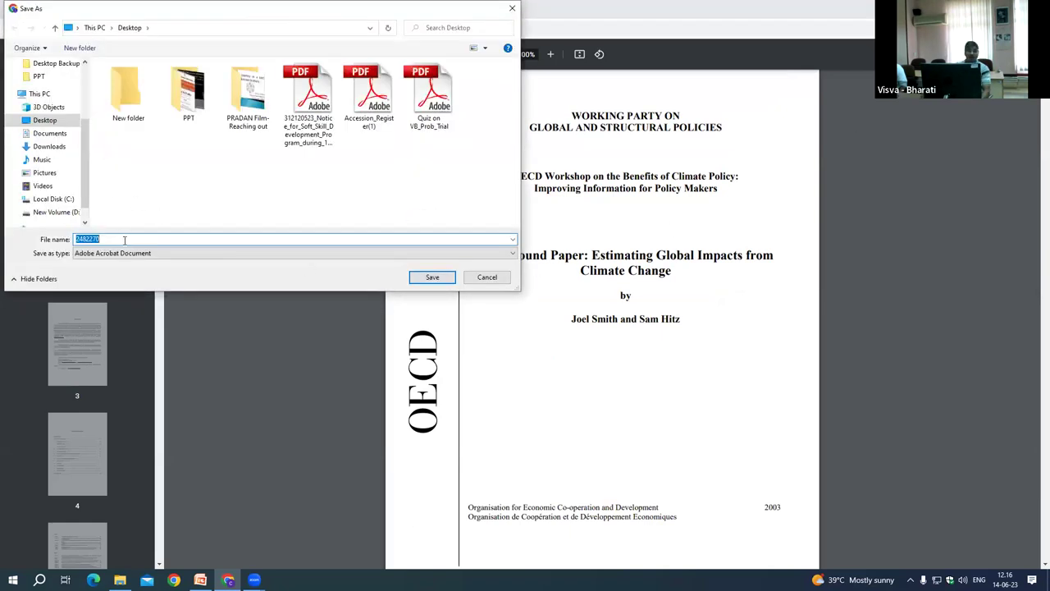
key("BackSpace")
type("Cl")
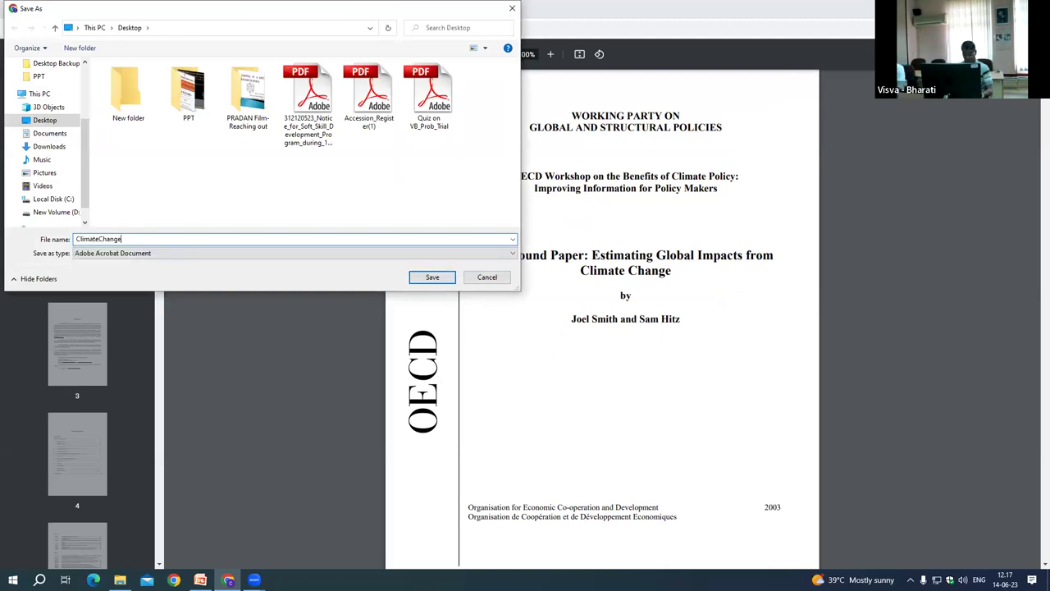
type("imateChange")
key("Return")
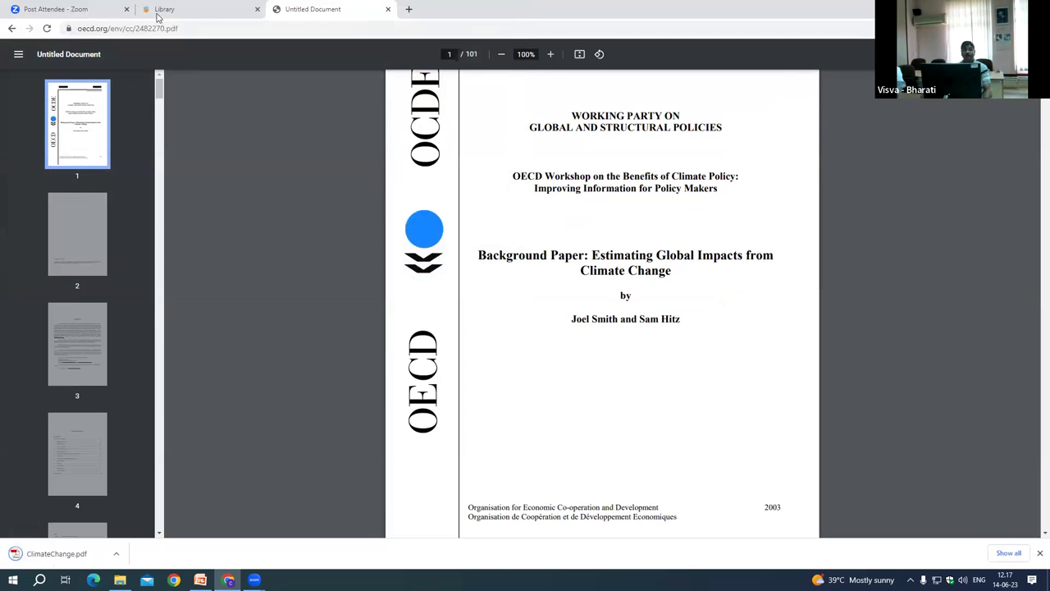
left_click(159, 11)
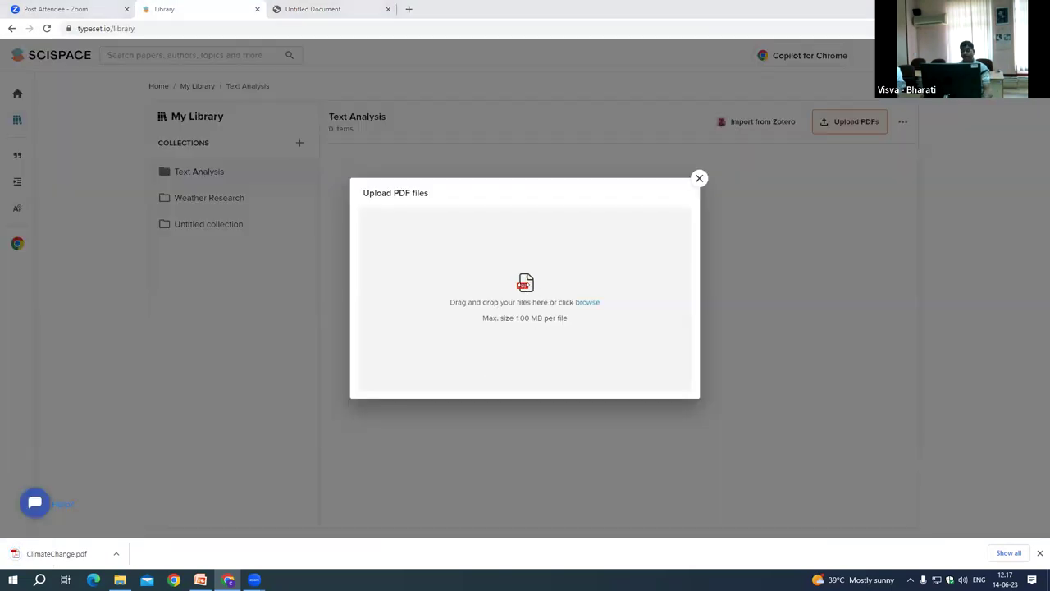
left_click(587, 302)
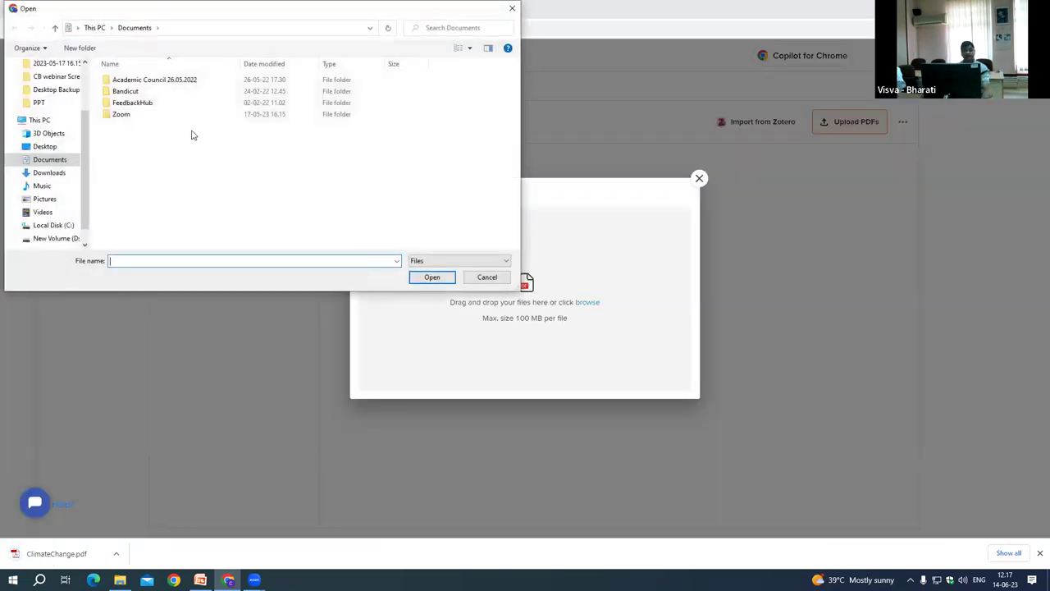
Step: Pick ClimateChange.pdf from Recent files and upload it to the Text Analysis collection
left_click(51, 174)
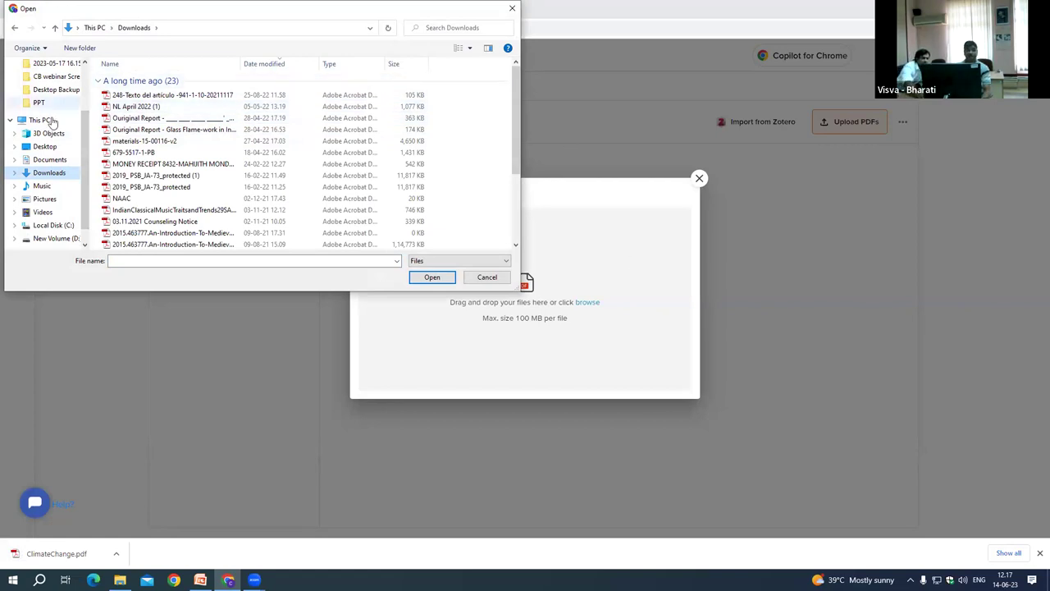
scroll(57, 123, "up", 2)
scroll(50, 124, "up", 1)
left_click(47, 71)
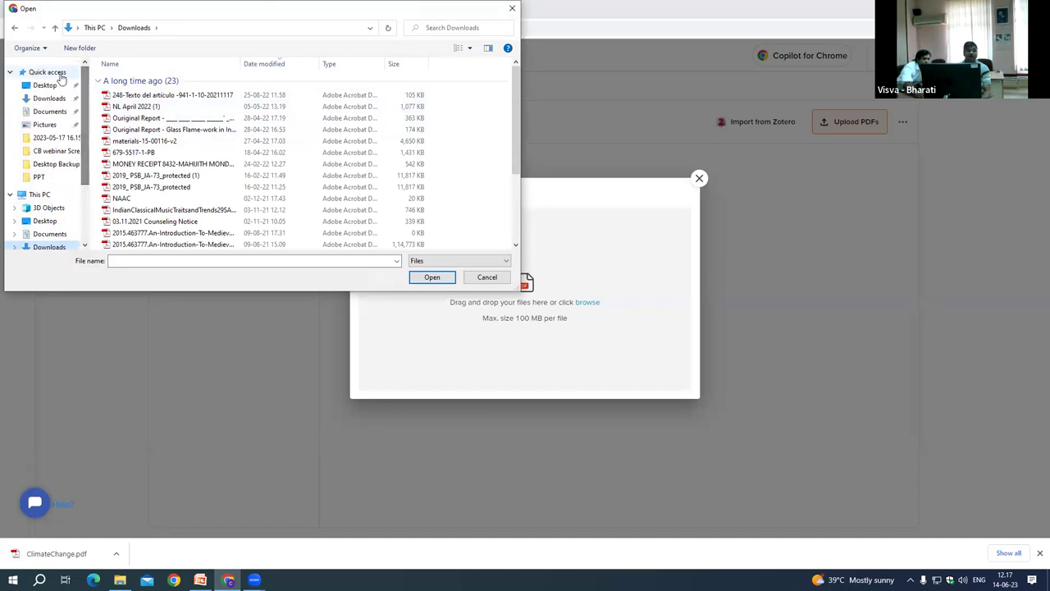
left_click(148, 214)
left_click(432, 276)
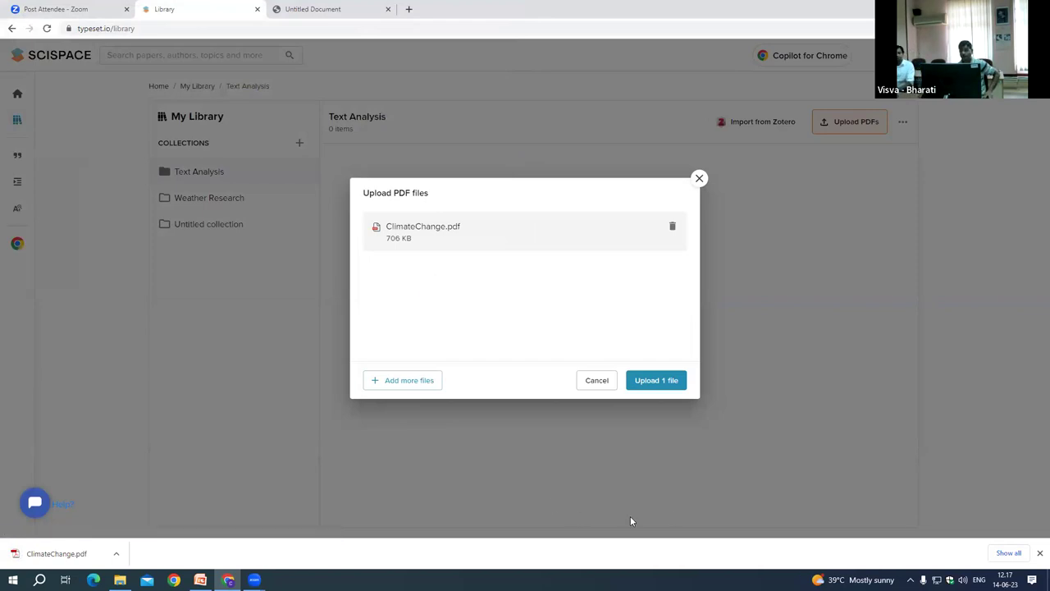
left_click(674, 382)
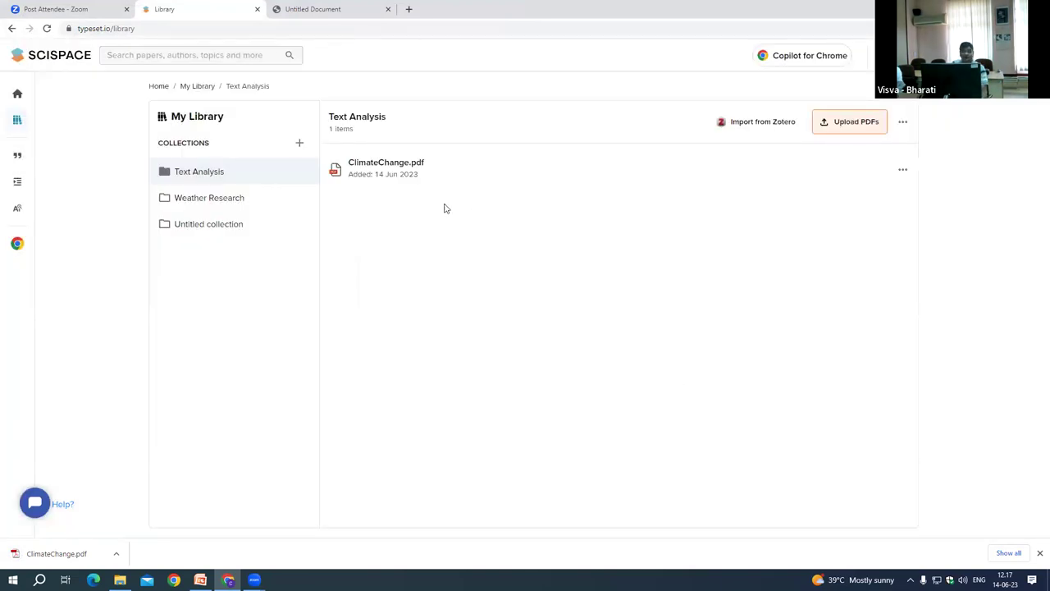
Step: Open the uploaded ClimateChange.pdf in the reader beside the Copilot panel
left_click(373, 174)
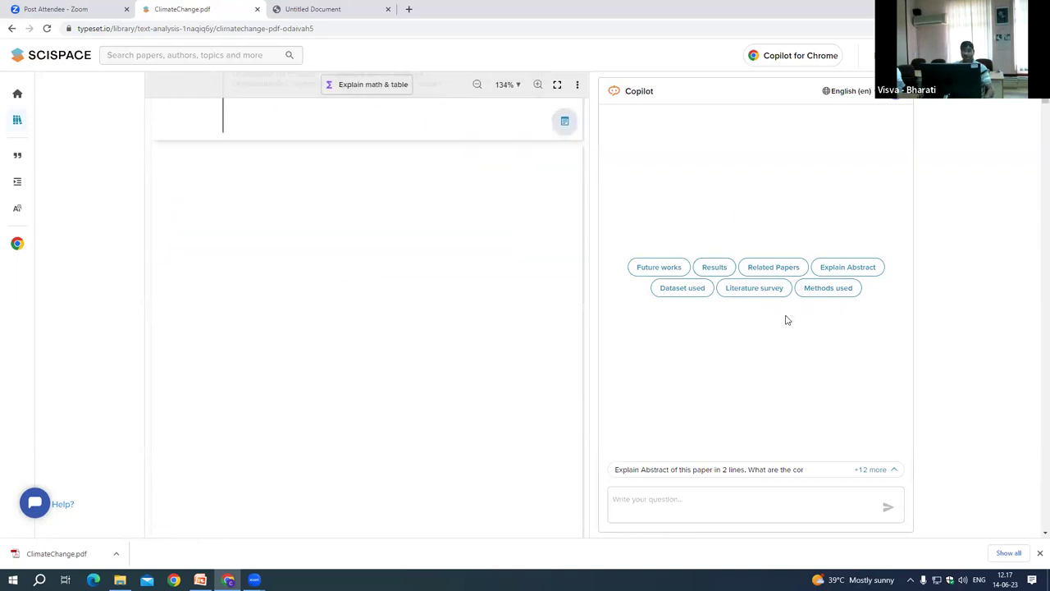
Step: Select the Executive Summary paragraphs and category list and have Copilot summarize them into three points
scroll(365, 300, "up", 3)
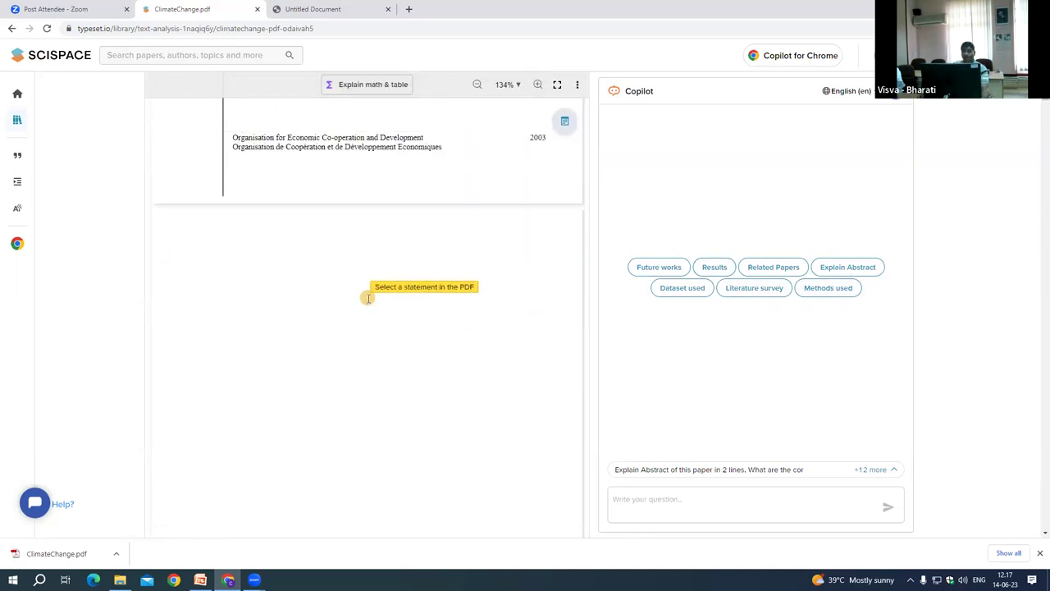
scroll(368, 301, "down", 10)
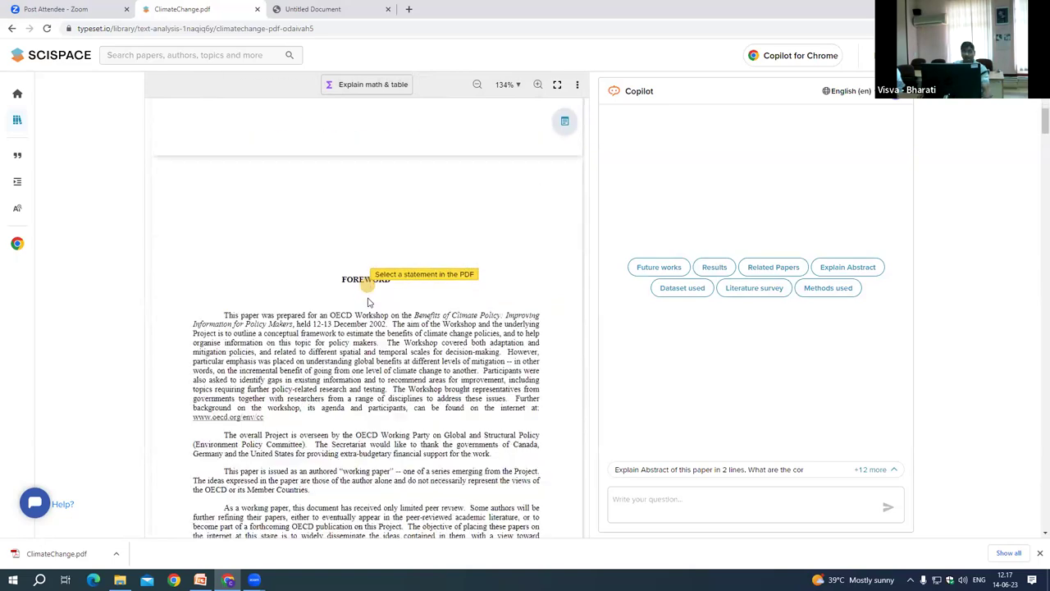
scroll(368, 301, "down", 10)
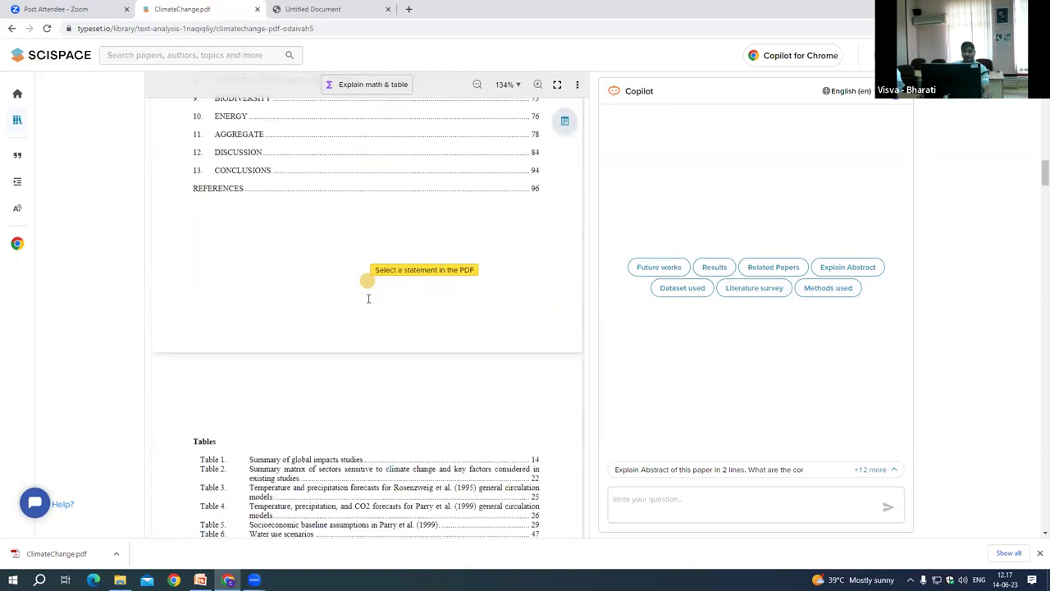
scroll(369, 301, "down", 10)
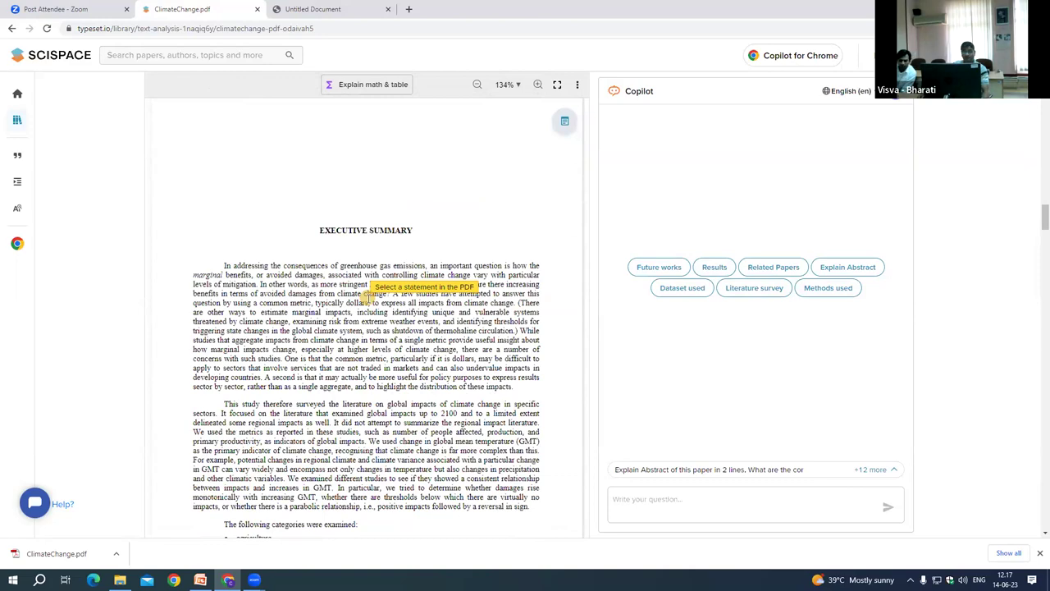
scroll(368, 301, "down", 3)
scroll(368, 301, "up", 4)
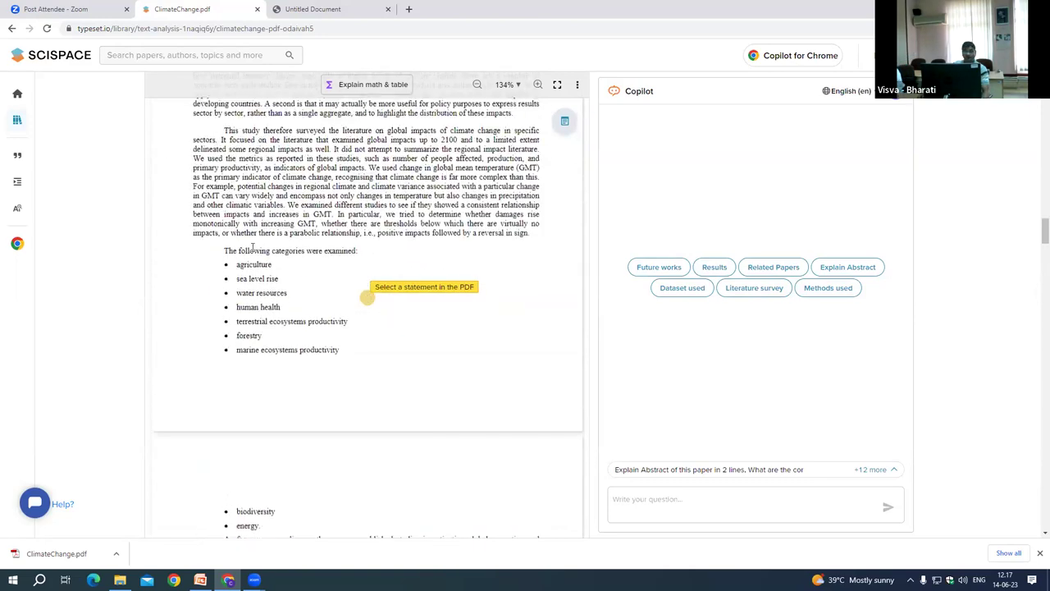
scroll(209, 216, "up", 3)
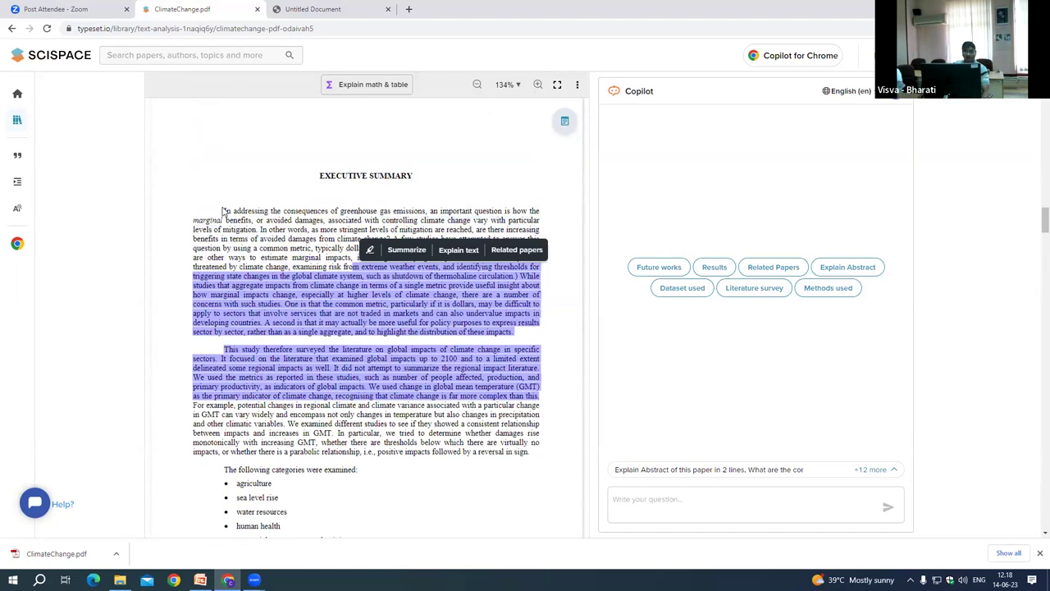
left_click_drag(223, 210, 543, 451)
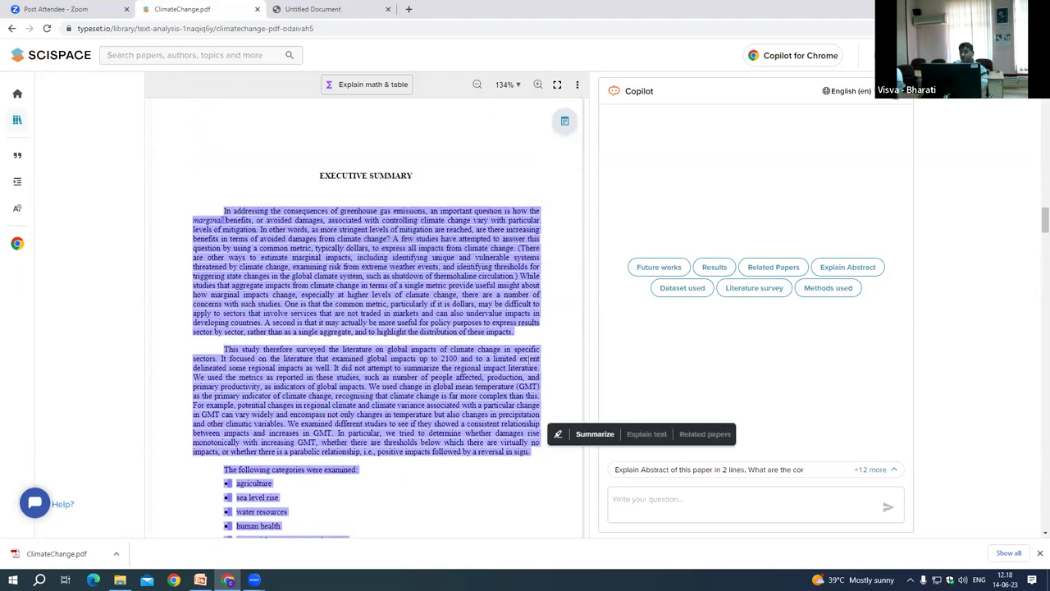
scroll(909, 355, "up", 3)
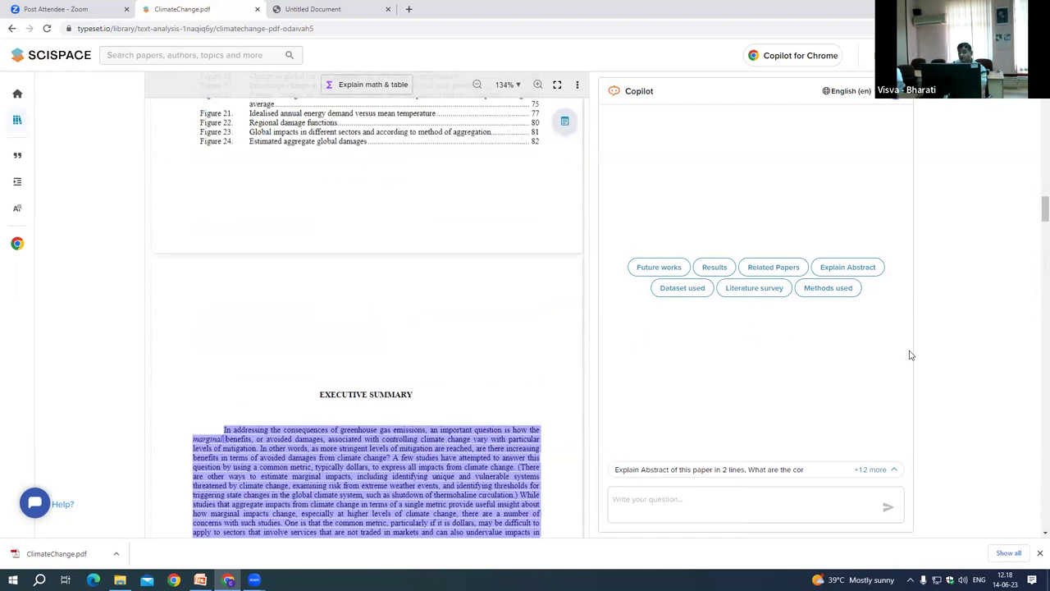
scroll(905, 356, "down", 3)
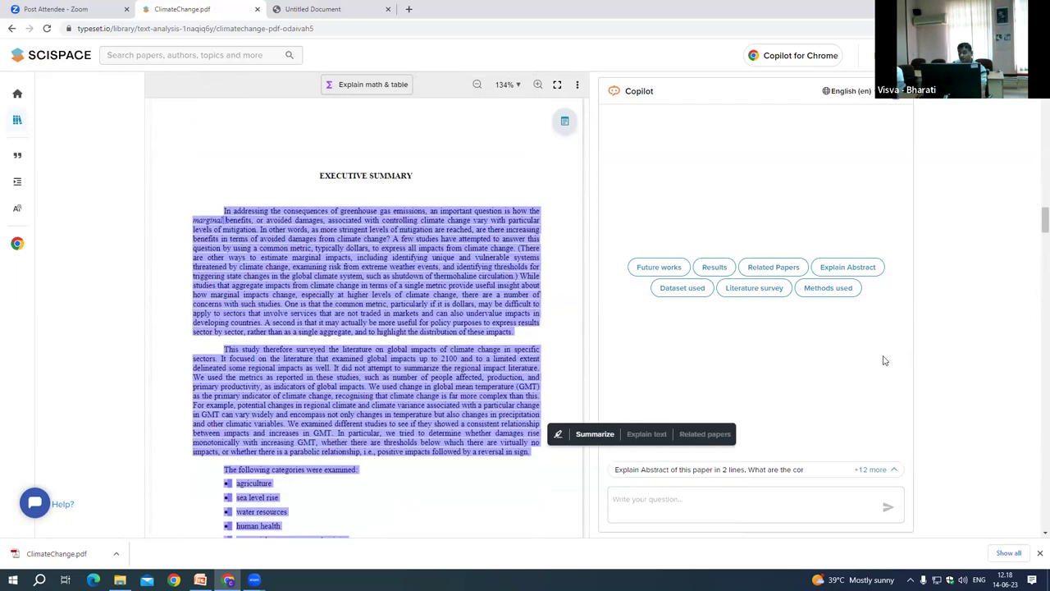
left_click(614, 436)
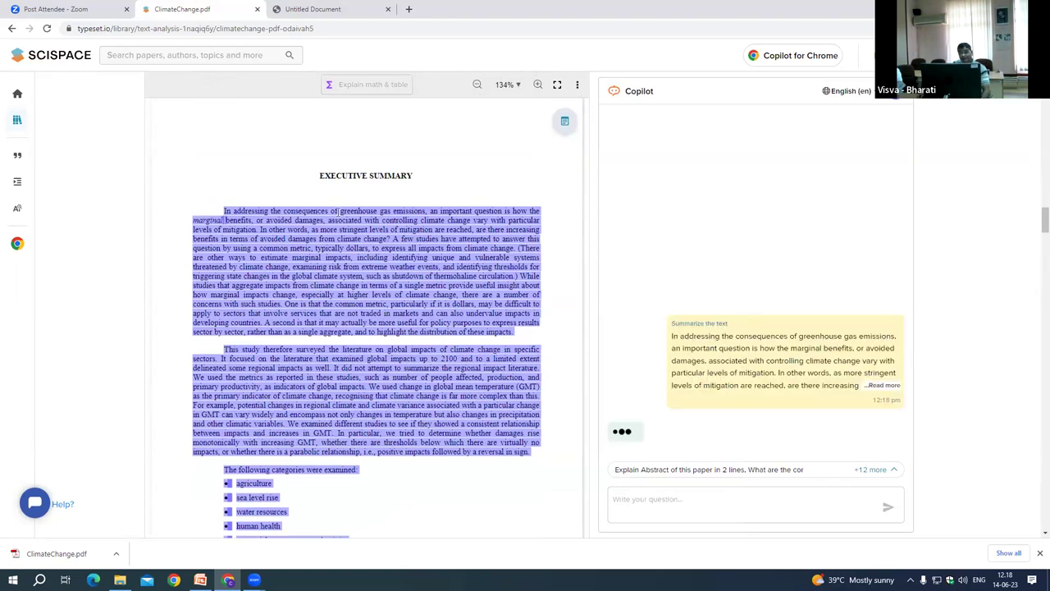
scroll(391, 345, "down", 6)
scroll(392, 344, "up", 4)
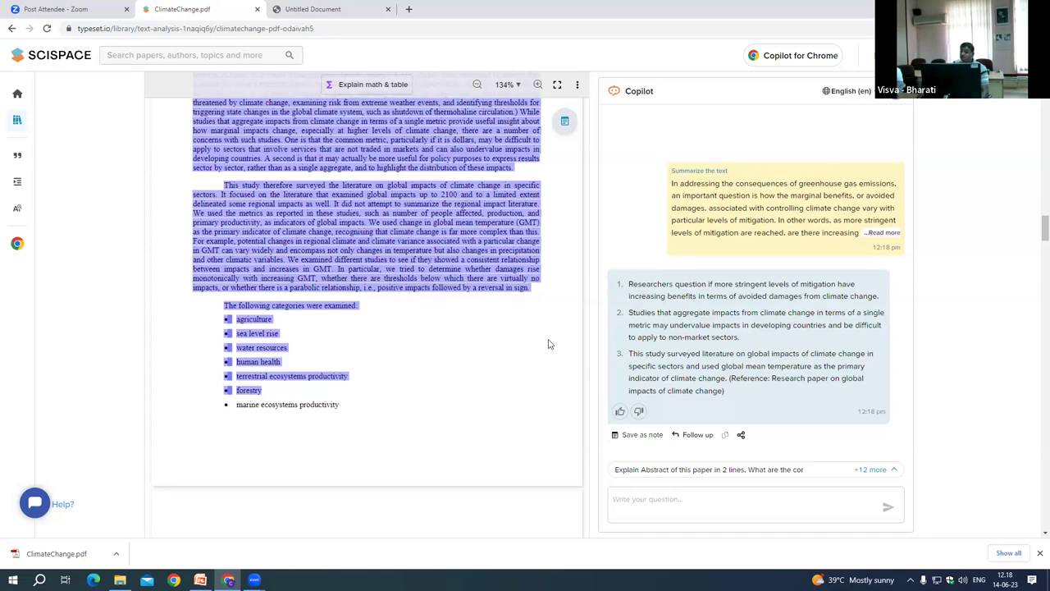
scroll(549, 344, "down", 3)
scroll(548, 344, "up", 10)
scroll(549, 344, "up", 6)
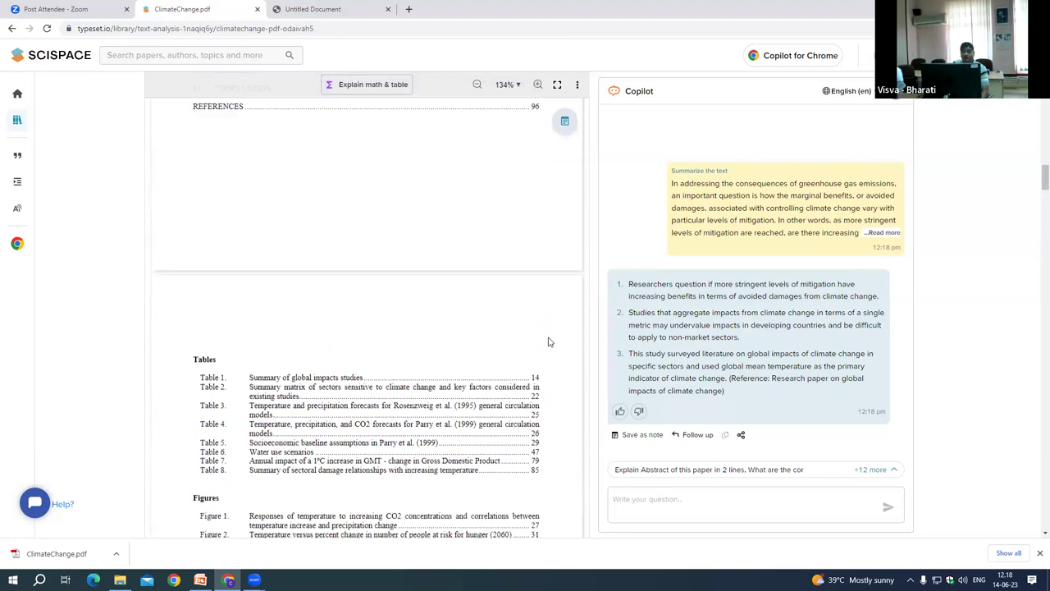
scroll(549, 342, "up", 4)
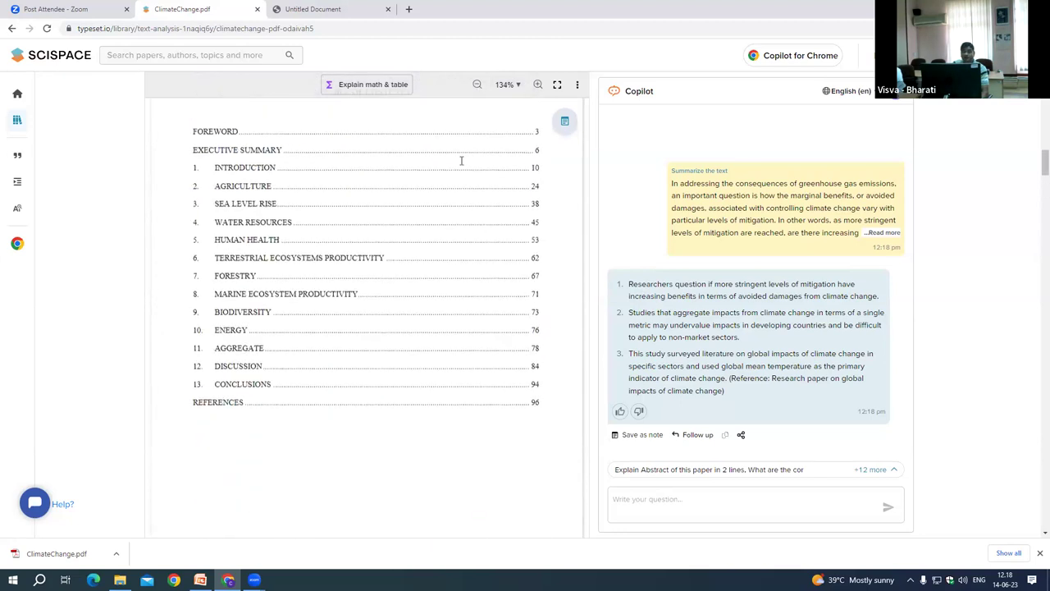
Step: Capture Table S-1 (sectoral damage vs. increasing temperature) as an area and read Copilot's explanation
left_click(389, 85)
scroll(391, 263, "down", 5)
scroll(391, 267, "down", 10)
scroll(325, 252, "down", 5)
left_click_drag(198, 201, 533, 500)
left_click_drag(546, 476, 546, 477)
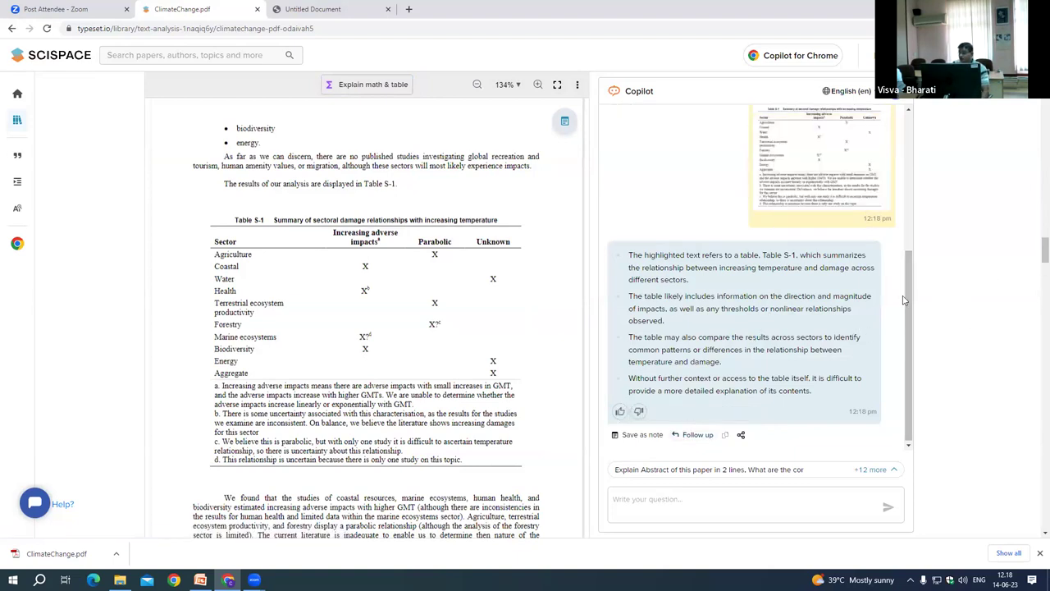
left_click_drag(903, 300, 900, 78)
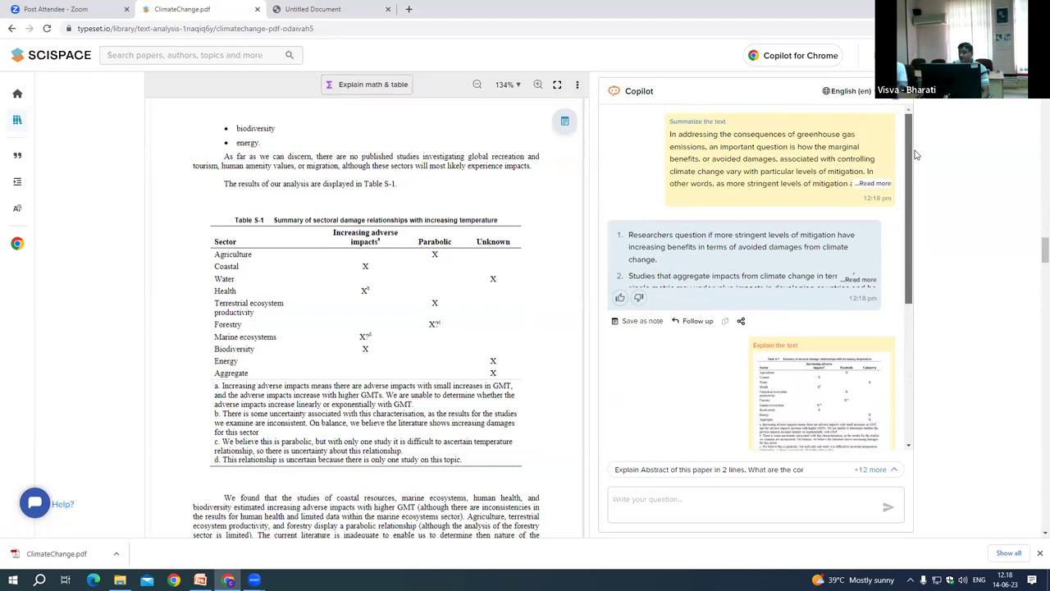
Step: Set Copilot's reply language to Hindi
left_click(867, 92)
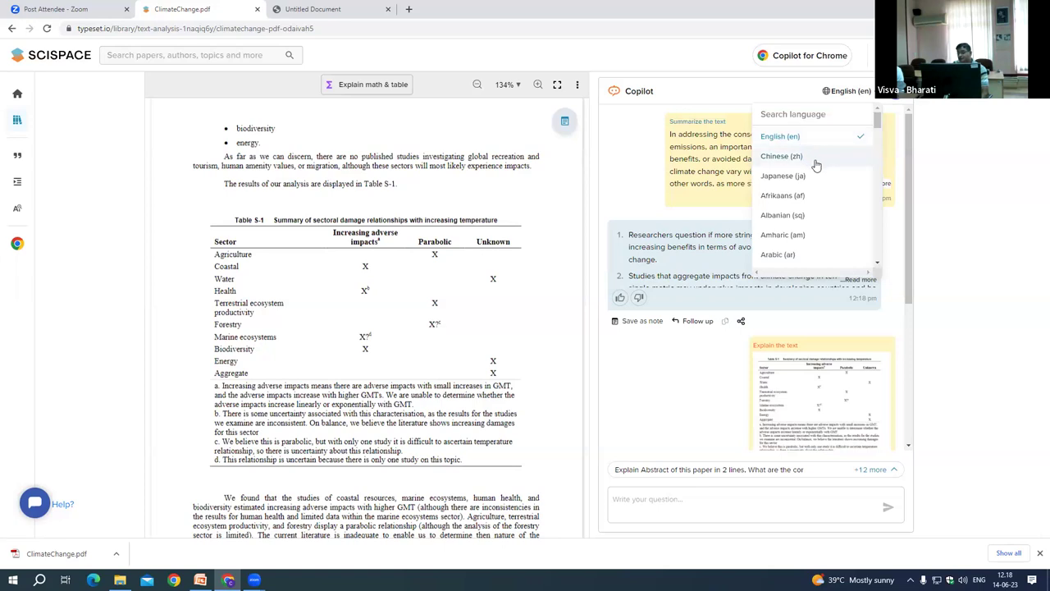
scroll(880, 229, "down", 3)
scroll(880, 229, "down", 2)
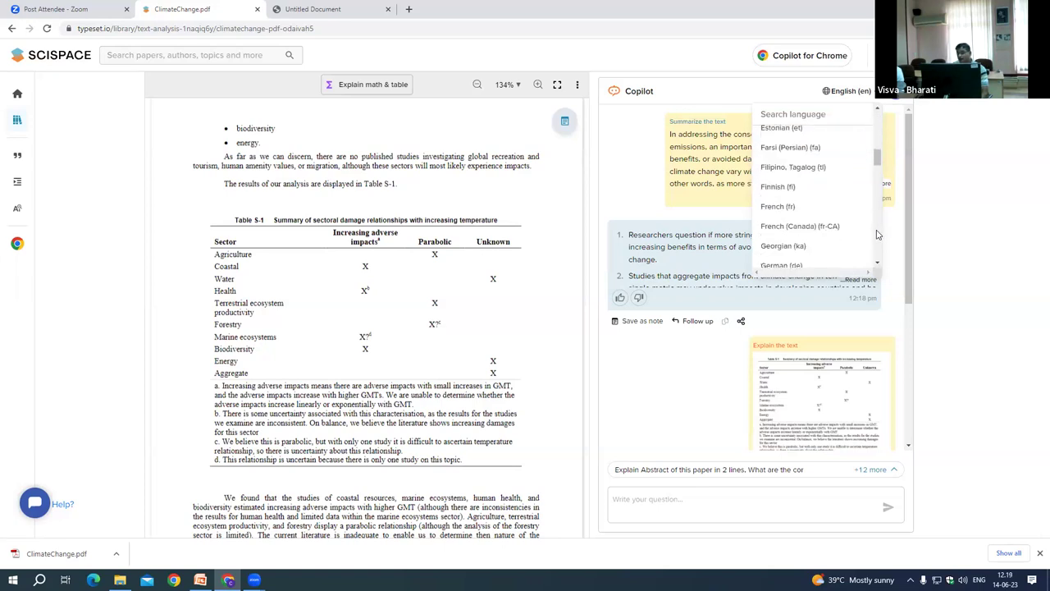
scroll(875, 235, "down", 2)
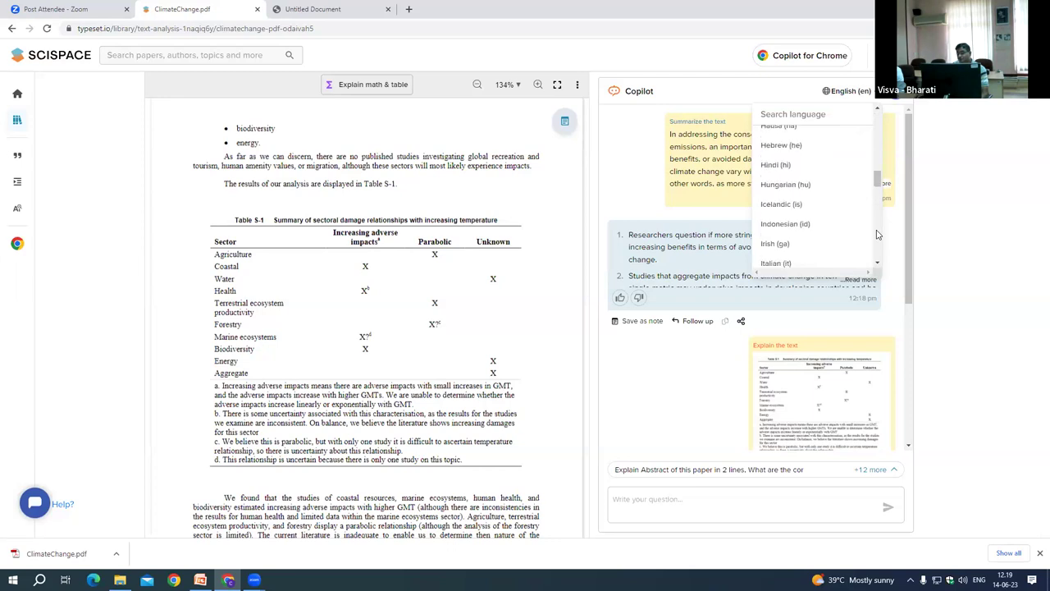
scroll(876, 235, "down", 2)
scroll(876, 234, "up", 2)
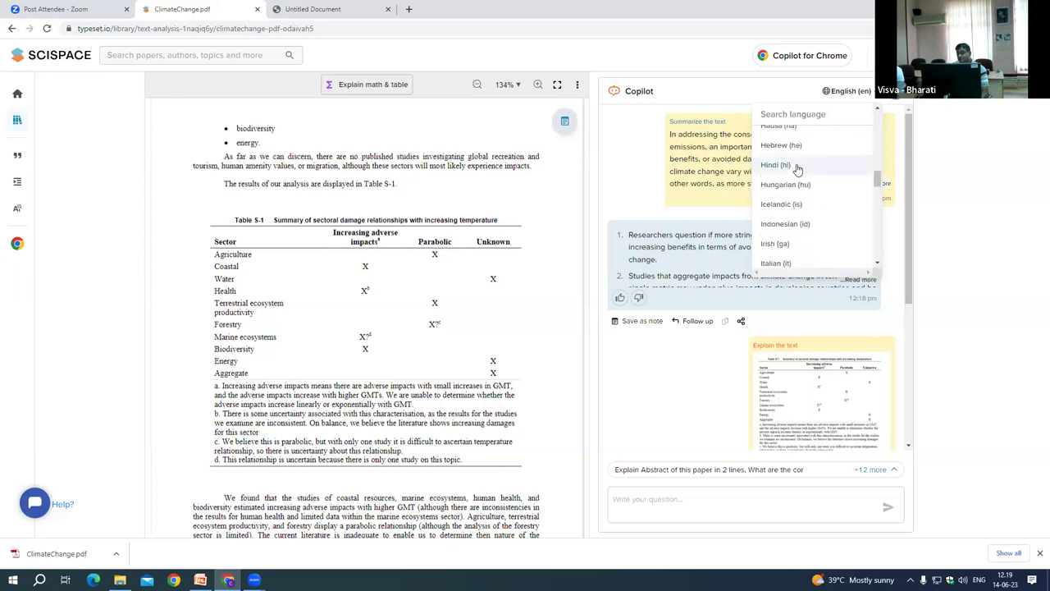
left_click(775, 165)
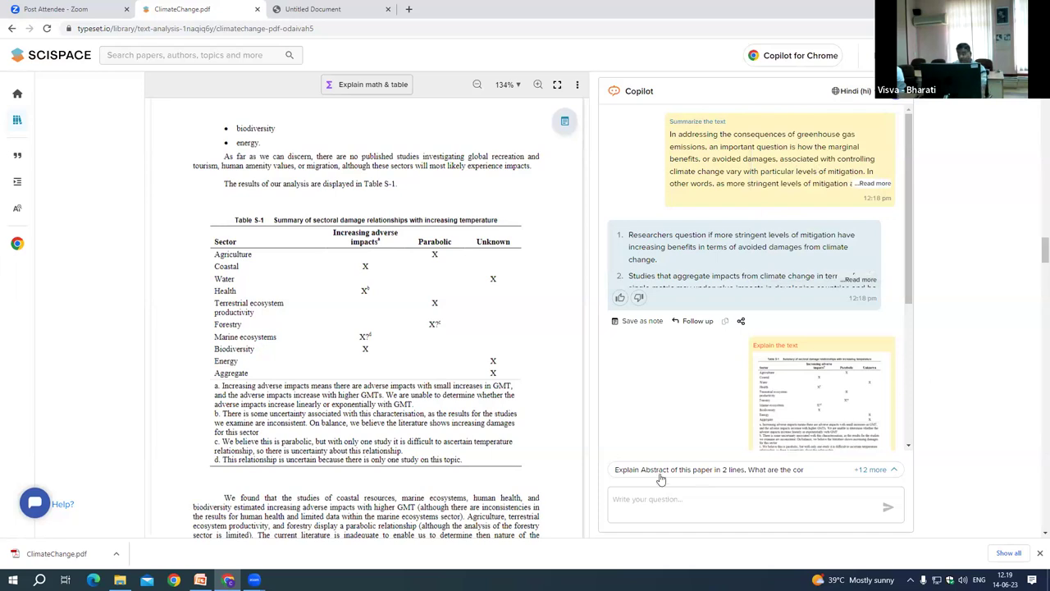
Step: Summarize the passage beginning 'We found that the studies of coastal resources' in Hindi
scroll(246, 281, "down", 2)
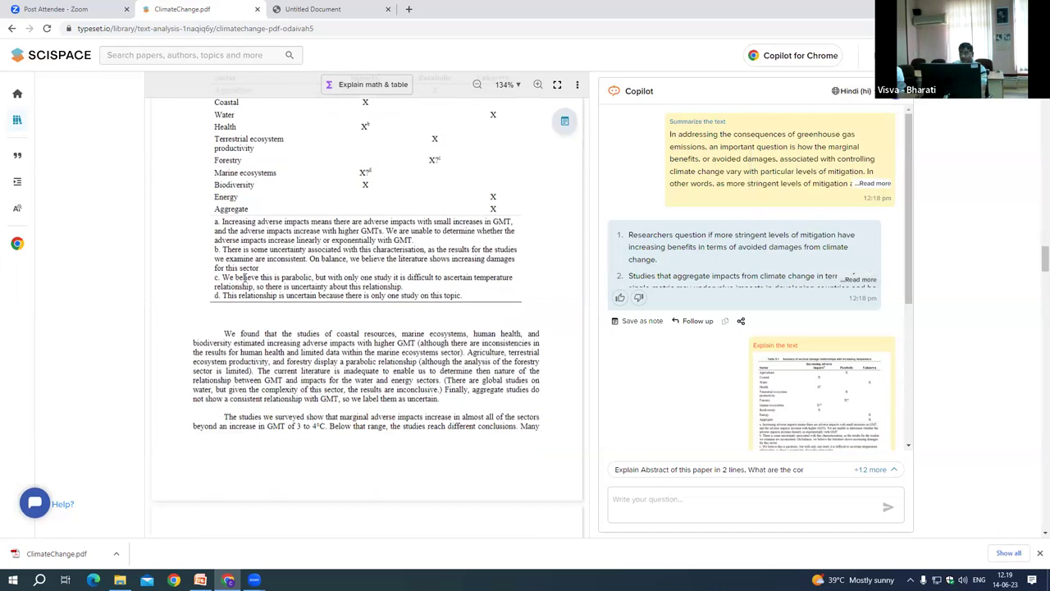
scroll(244, 278, "down", 2)
scroll(234, 190, "down", 2)
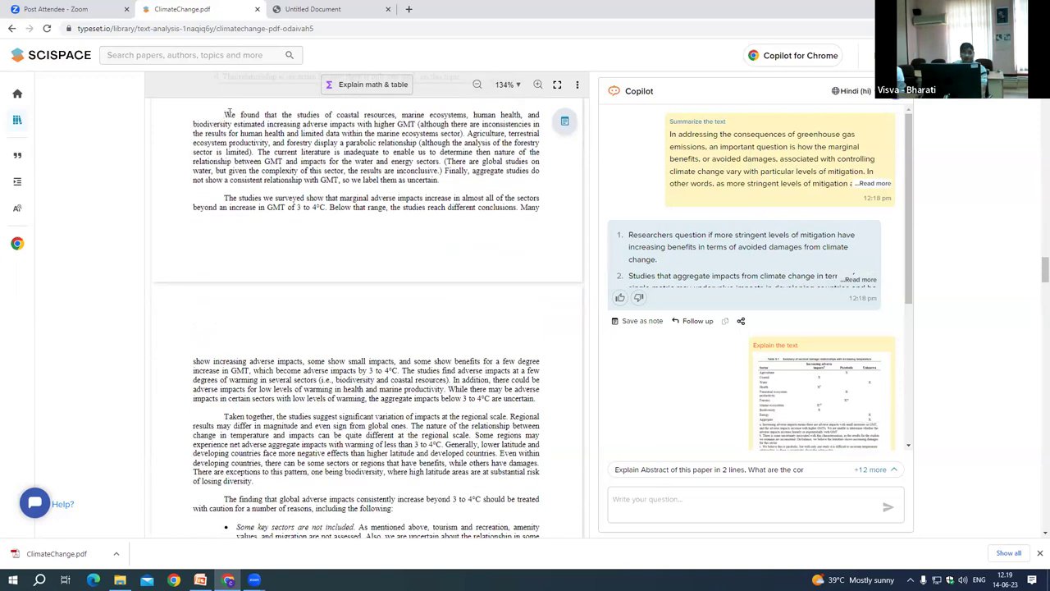
left_click_drag(223, 110, 421, 482)
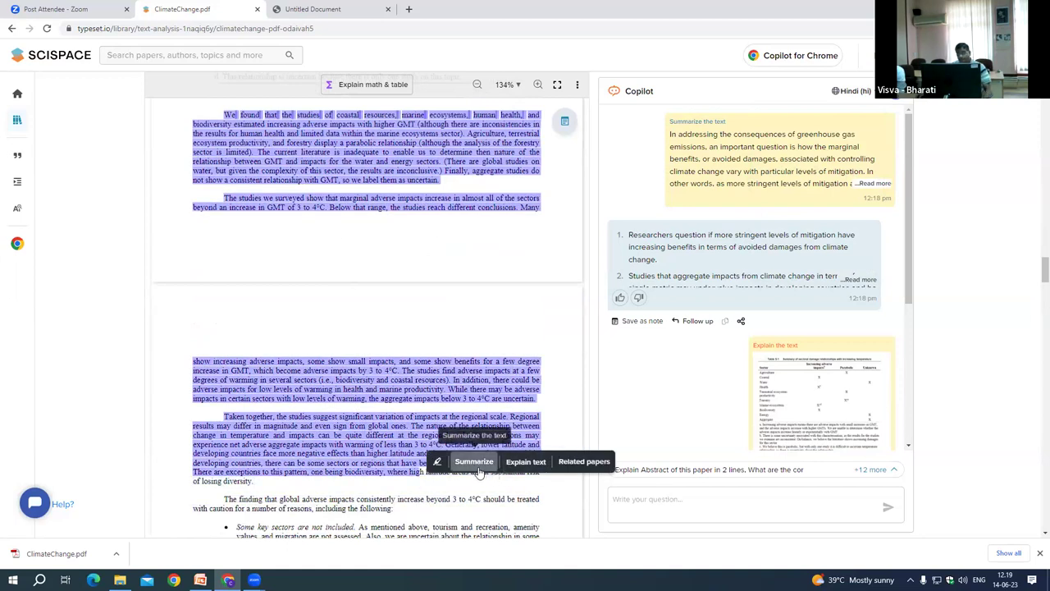
left_click(476, 464)
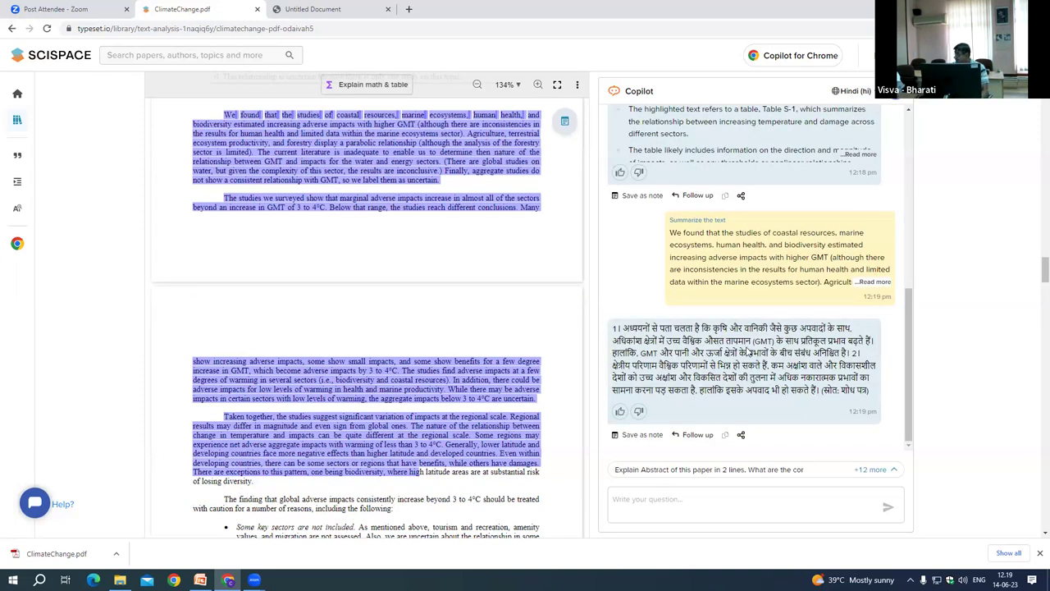
left_click_drag(908, 348, 908, 174)
left_click(875, 95)
left_click_drag(876, 119, 877, 133)
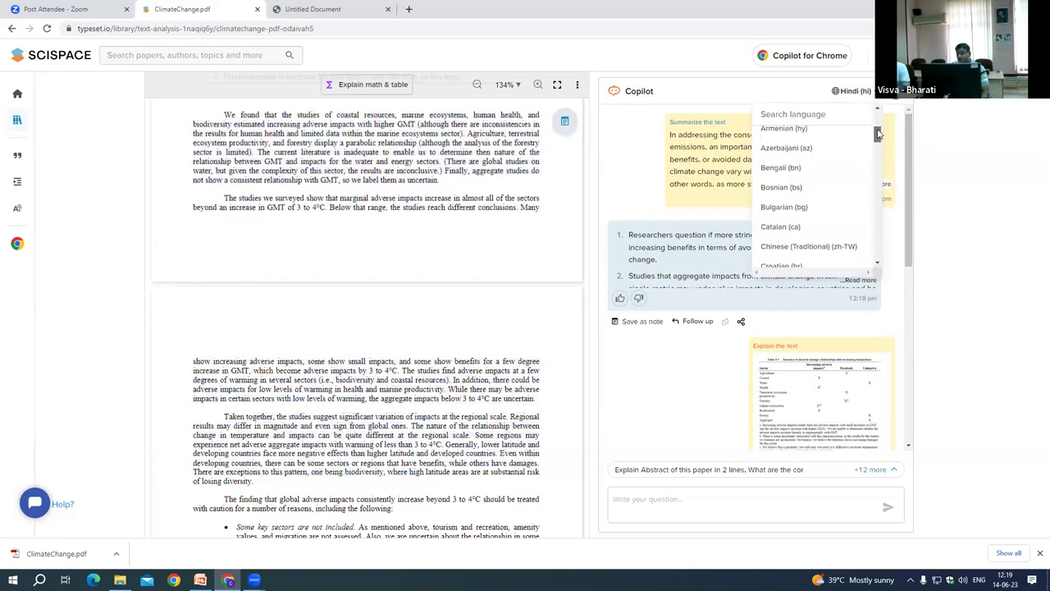
Step: Switch Copilot to Bengali and summarize 'The finding that global adverse impacts…' paragraph and bullets
left_click(806, 168)
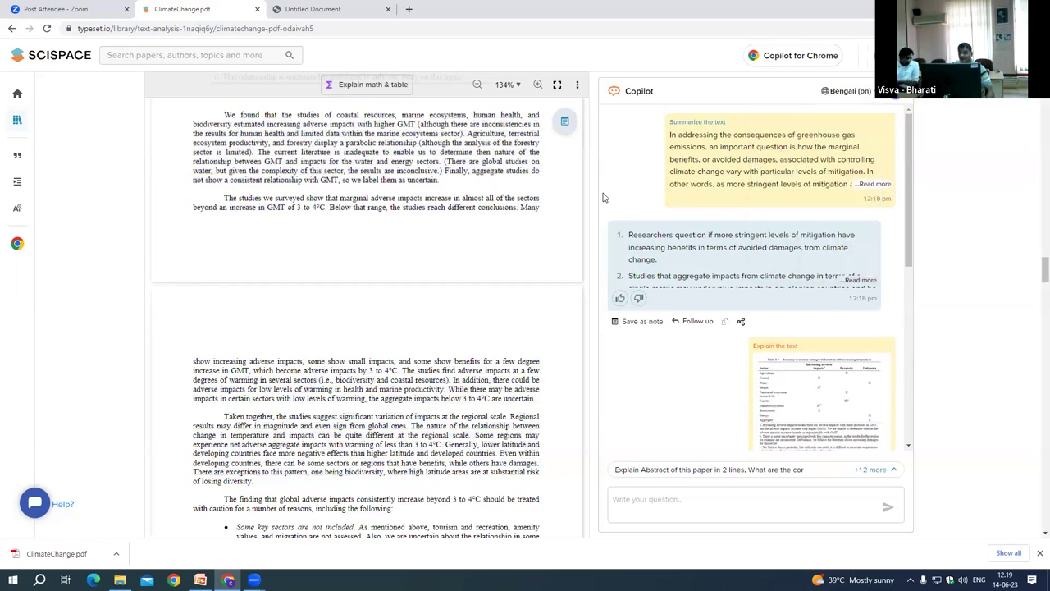
scroll(550, 271, "down", 3)
scroll(549, 266, "down", 7)
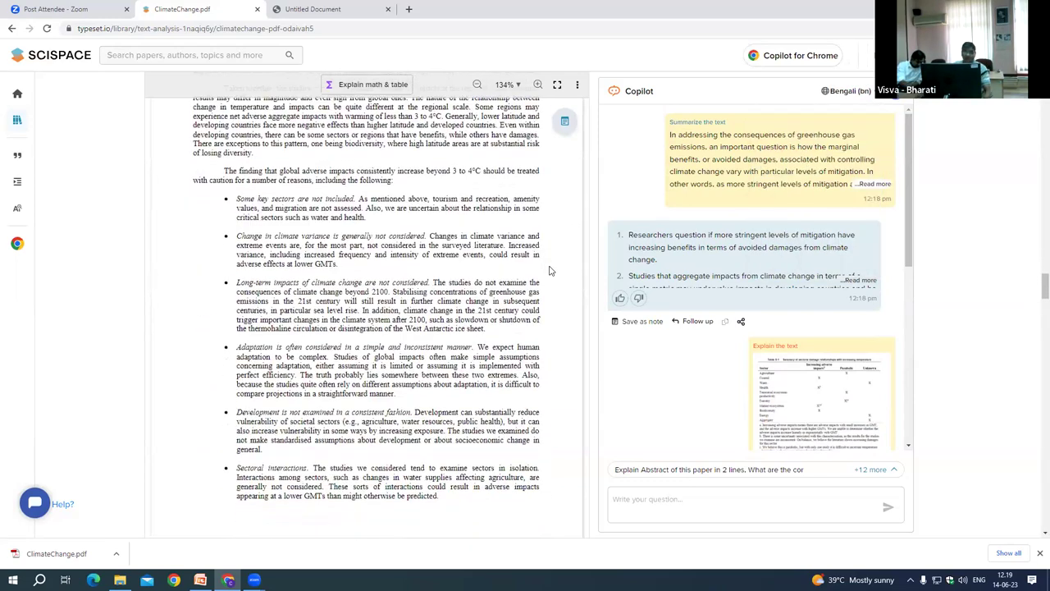
scroll(246, 180, "up", 4)
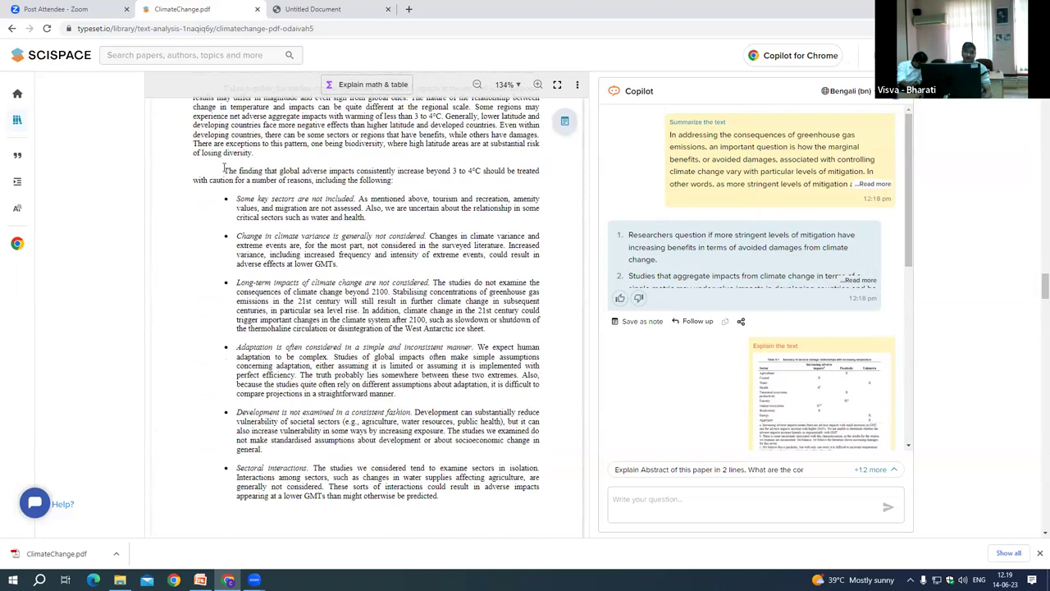
left_click_drag(223, 169, 440, 501)
left_click(489, 482)
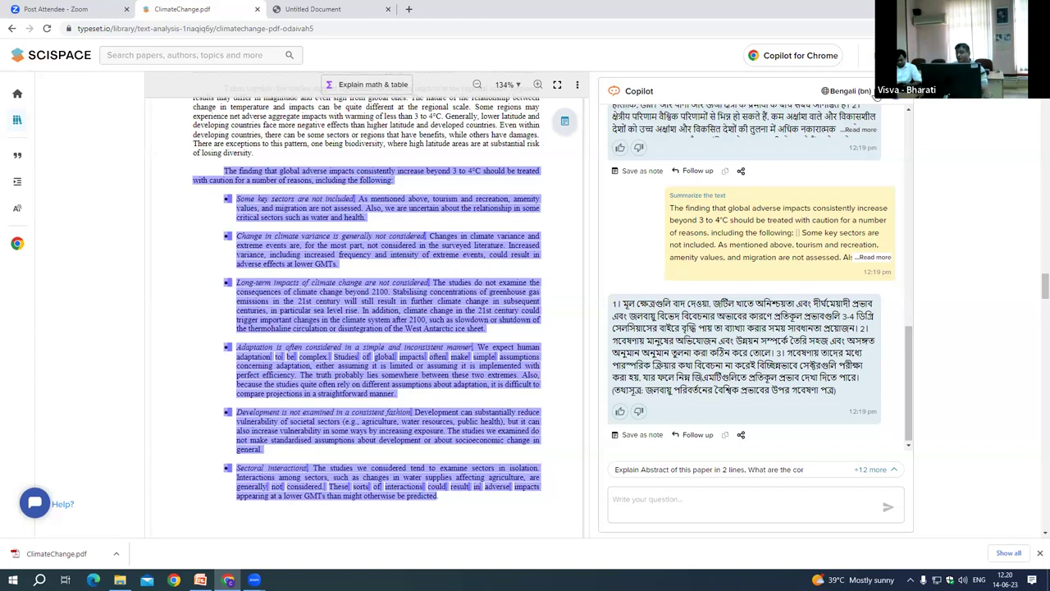
left_click(874, 95)
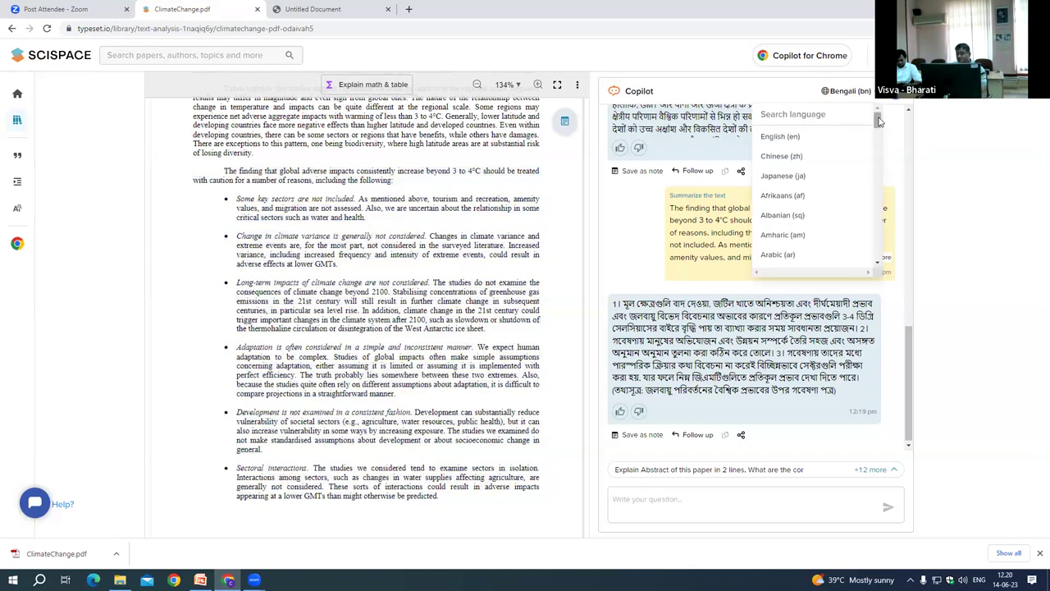
Step: Set Copilot's reply language to Marathi
left_click_drag(880, 133, 878, 198)
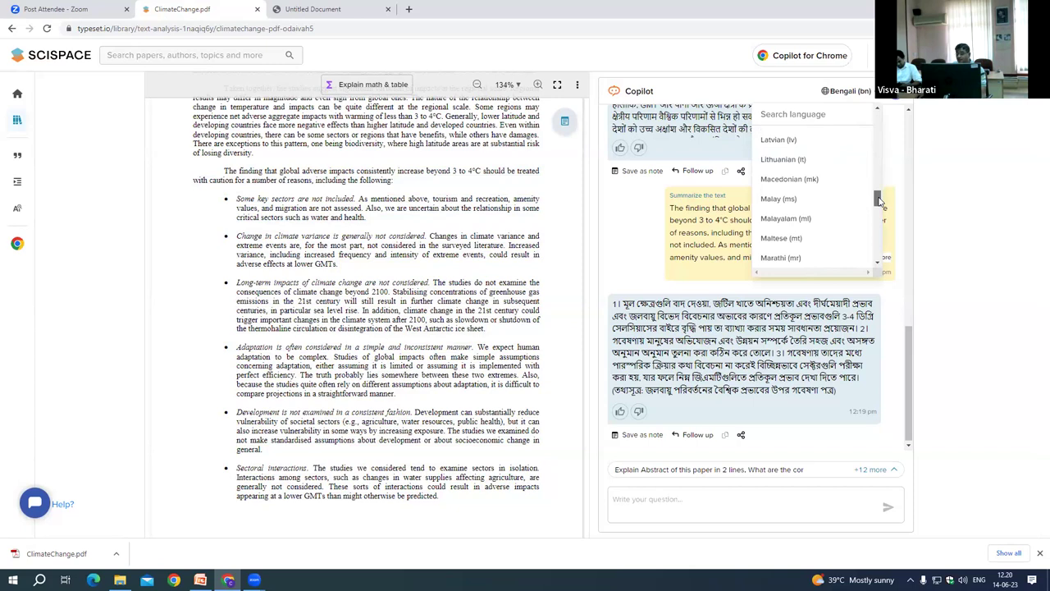
left_click_drag(878, 199, 879, 201)
left_click(820, 225)
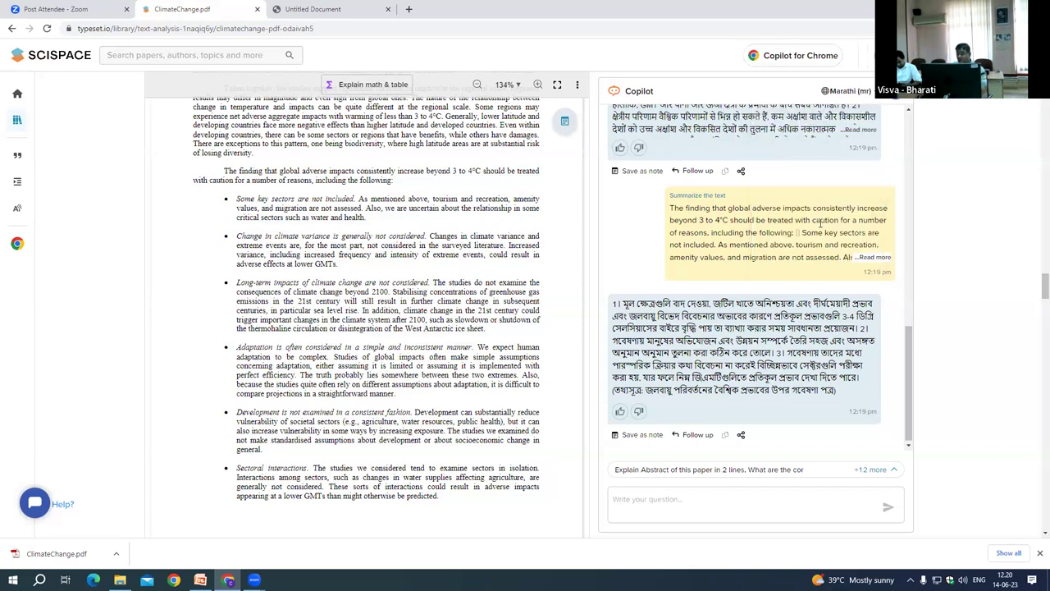
Step: Summarize the three 'Other important factors' paragraphs in Marathi, then return to the title page
scroll(464, 356, "down", 4)
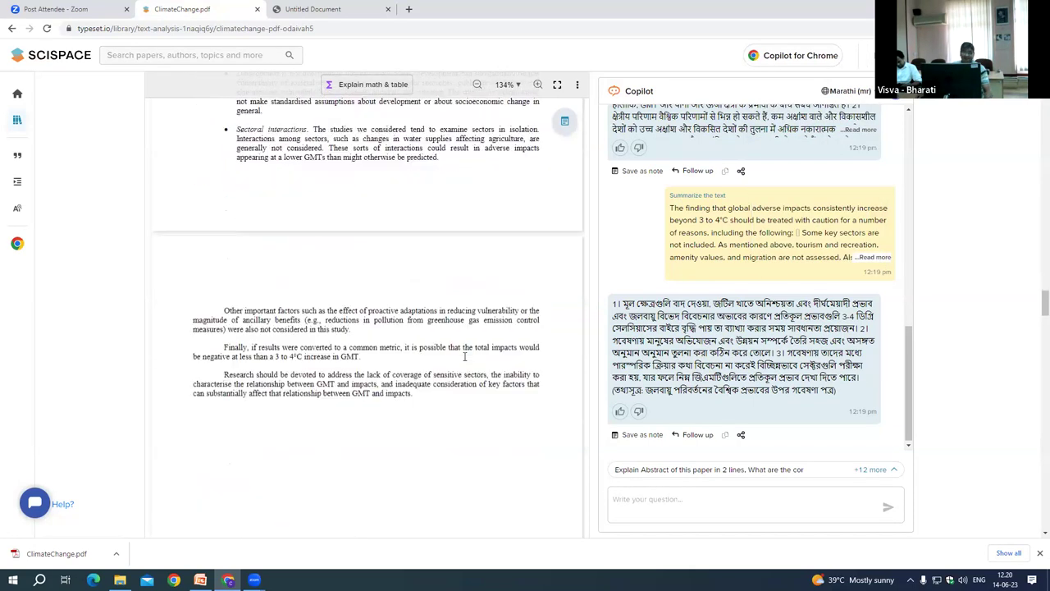
scroll(464, 356, "down", 2)
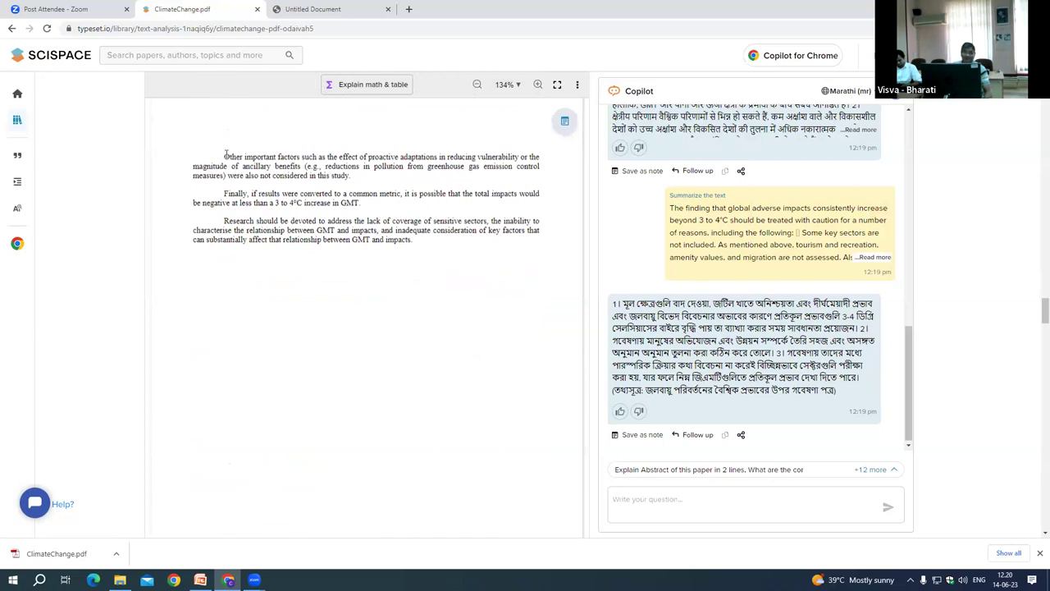
left_click_drag(224, 156, 413, 245)
left_click(462, 228)
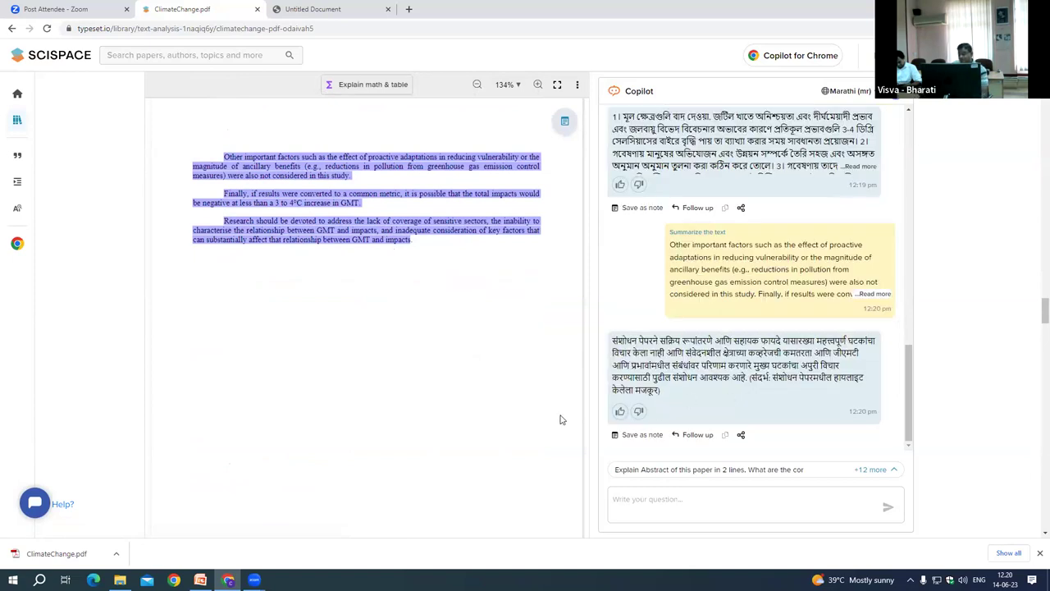
scroll(561, 415, "up", 8)
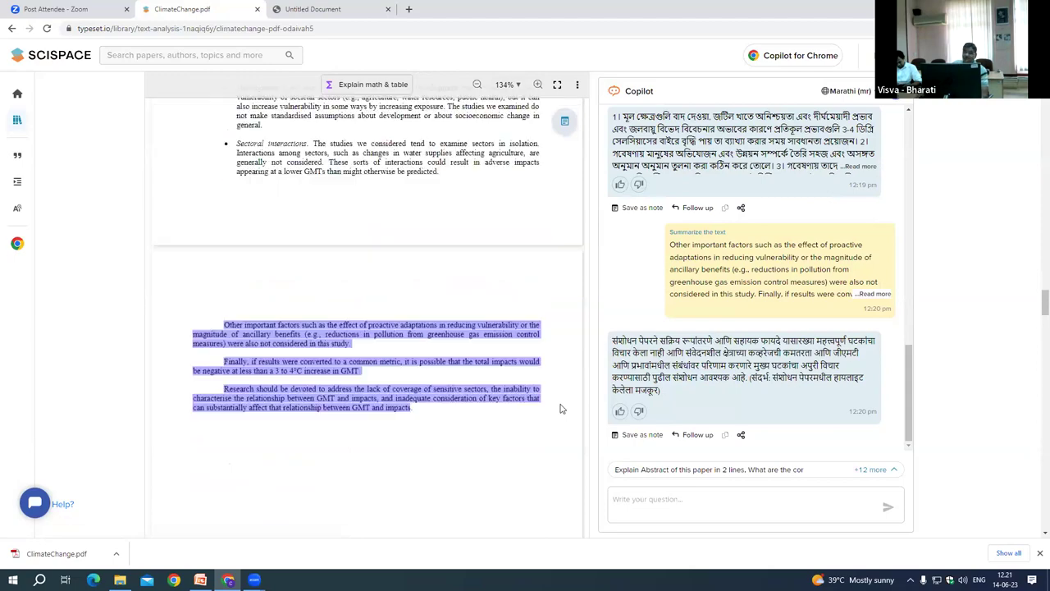
scroll(570, 366, "up", 10)
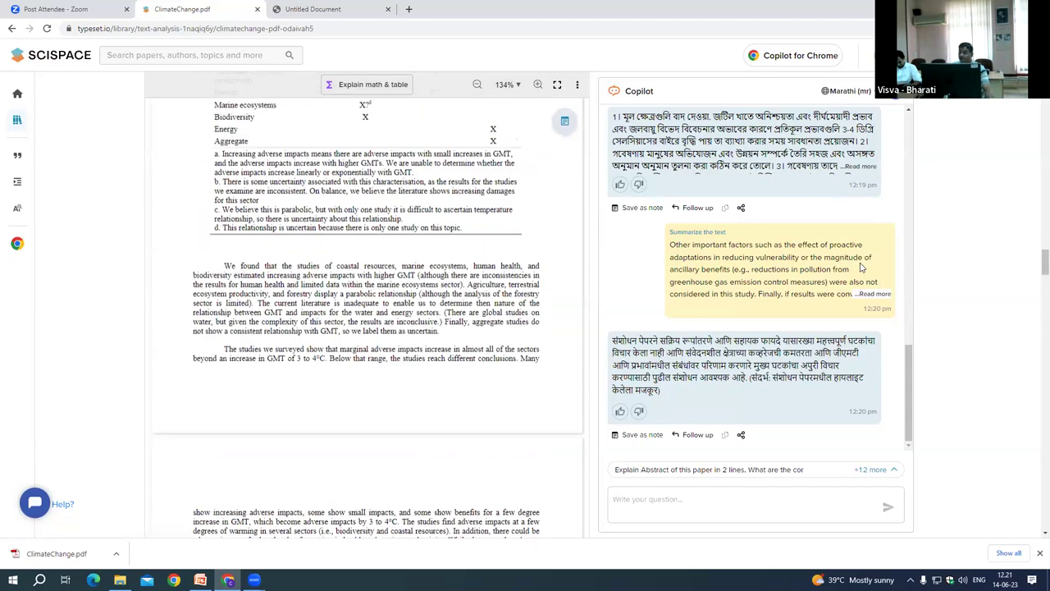
scroll(490, 222, "up", 10)
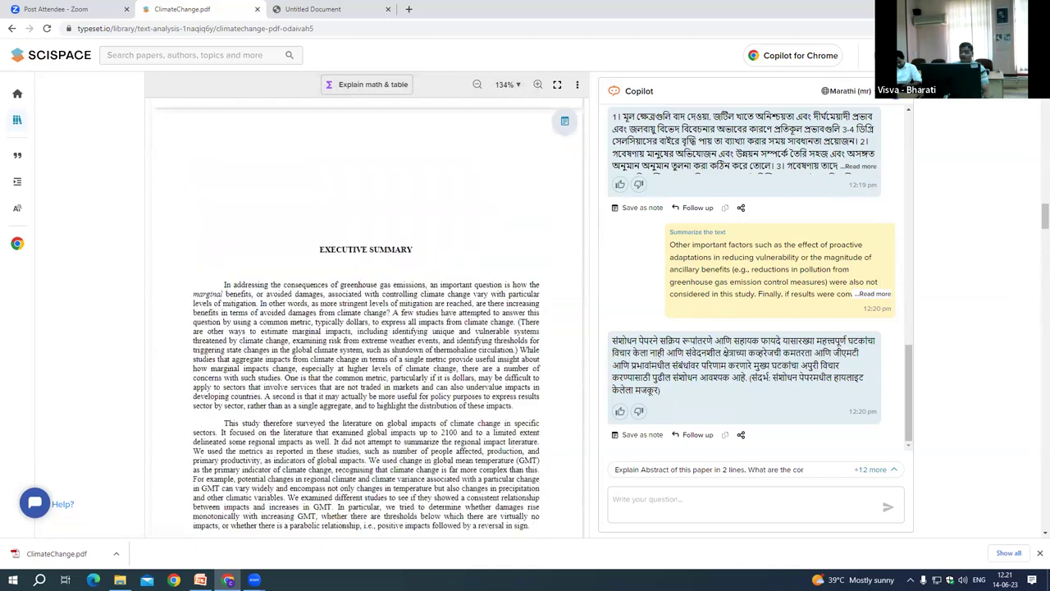
scroll(491, 221, "up", 10)
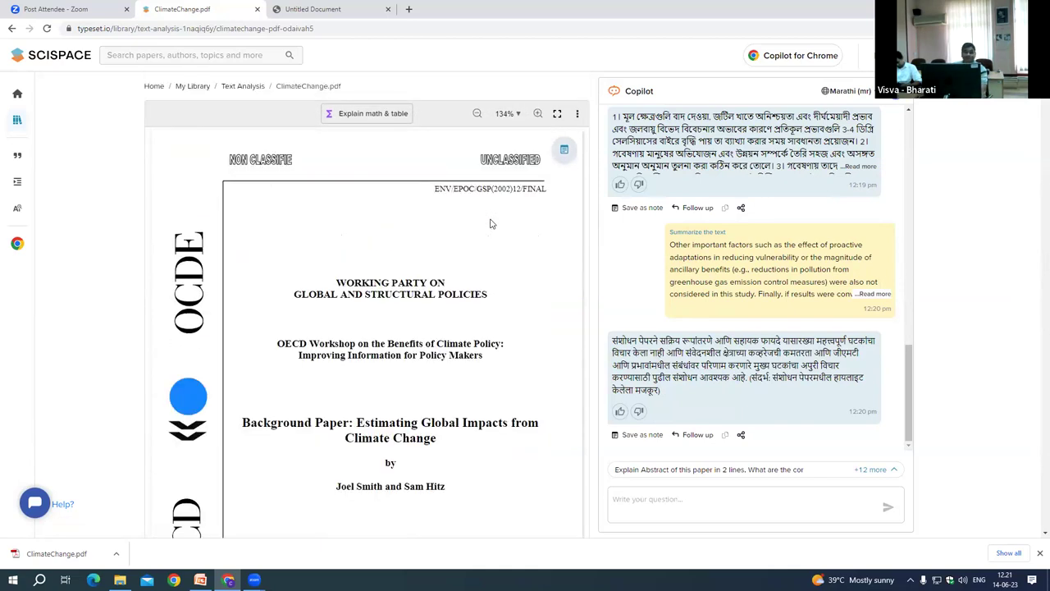
mouse_move(24, 119)
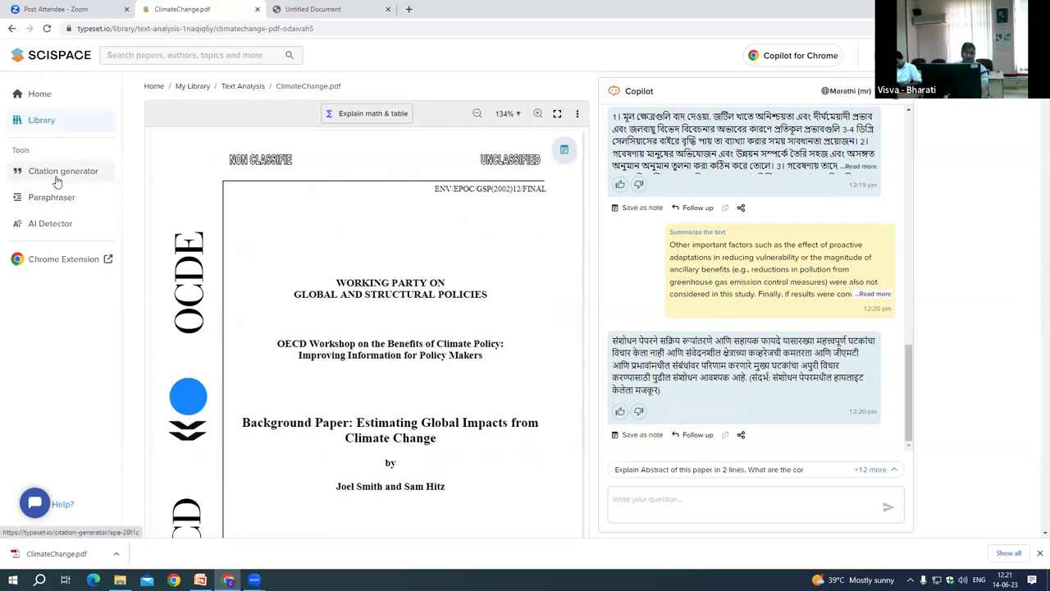
Step: Open the citation generator with APA 7th edition as the citation style
left_click(58, 174)
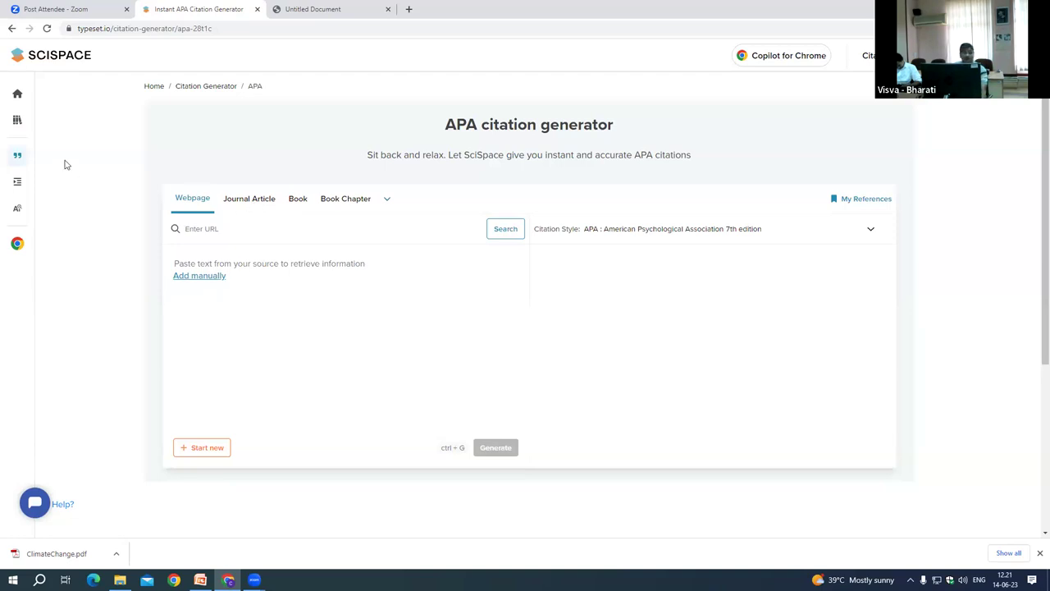
left_click(871, 232)
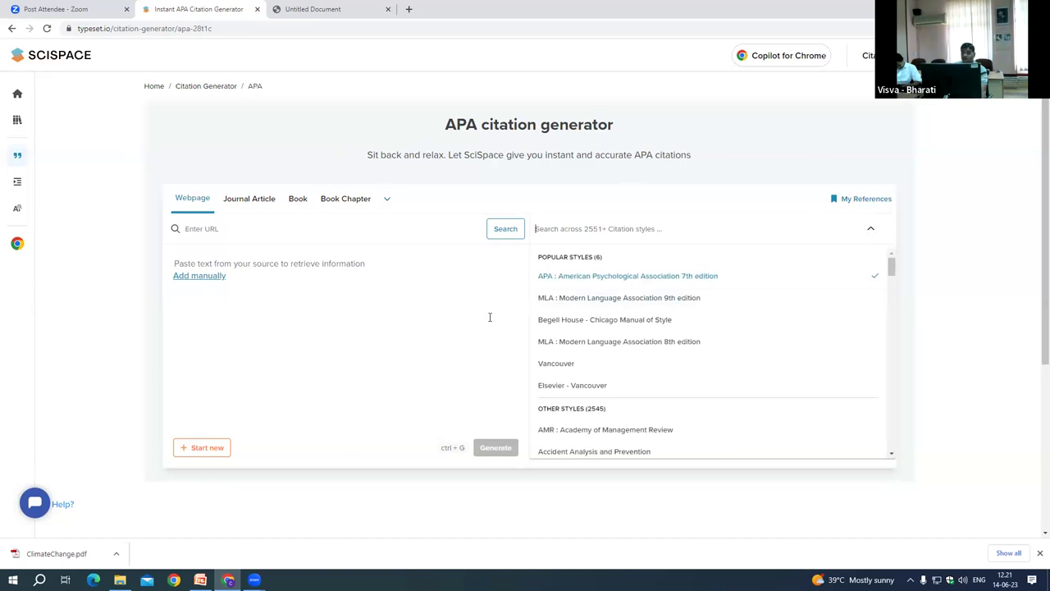
left_click(421, 297)
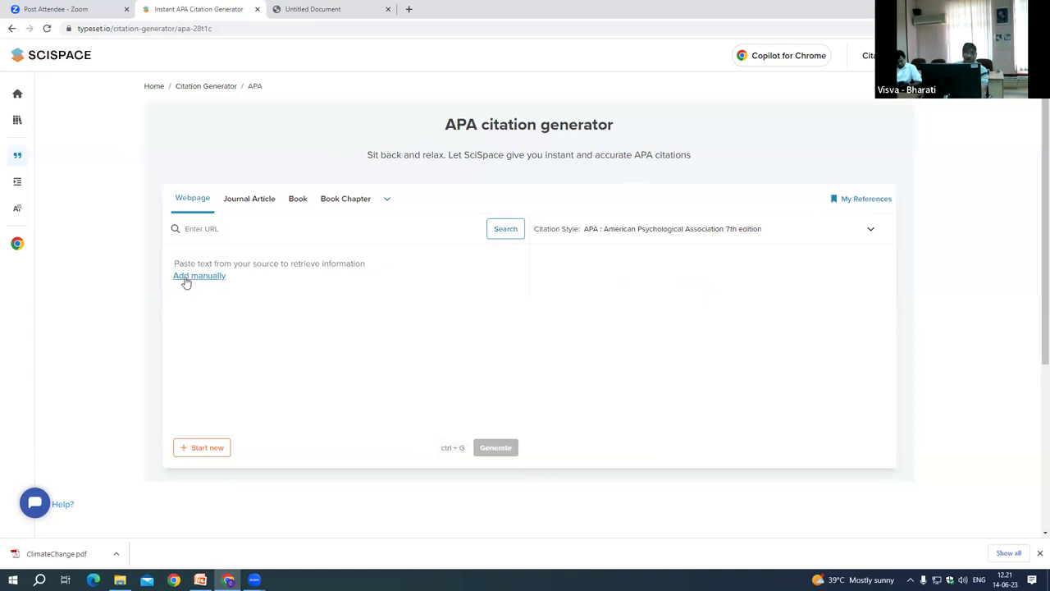
mouse_move(27, 198)
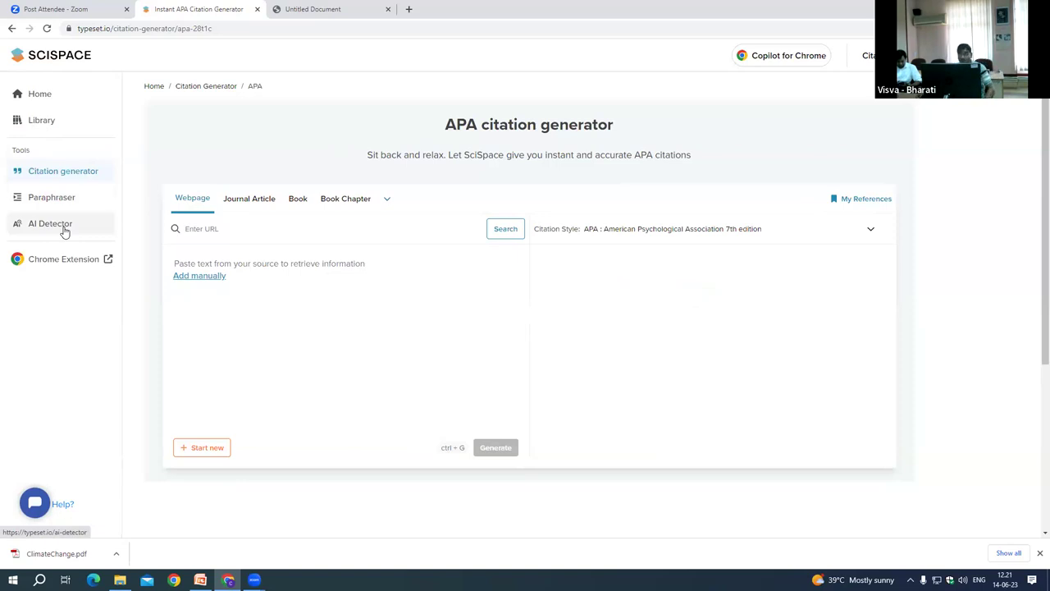
Step: Open the Academic AI Detector, then switch to the OECD climate change PDF's Foreword
left_click(65, 232)
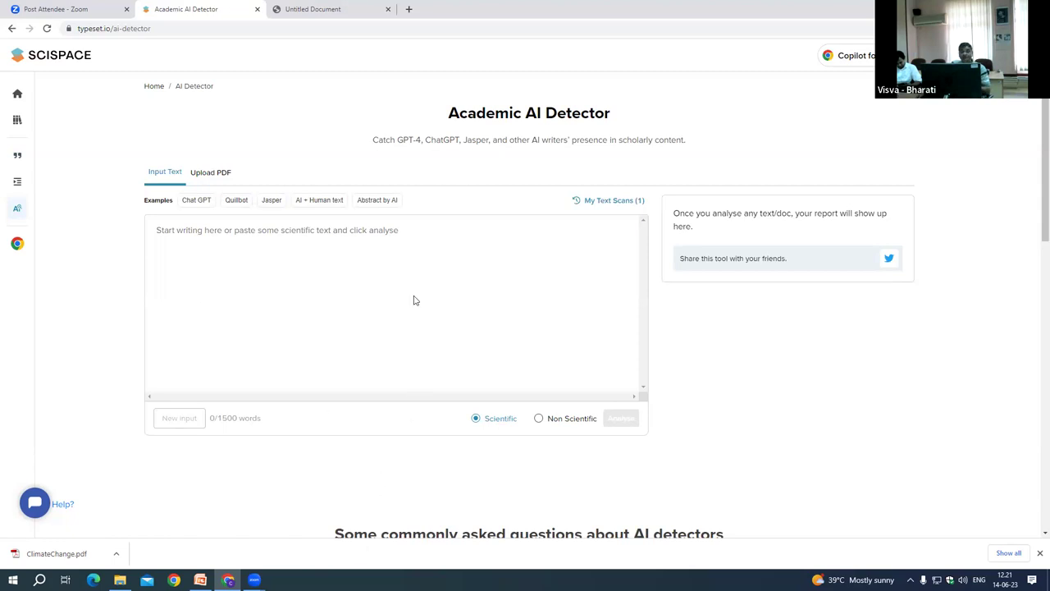
left_click(341, 9)
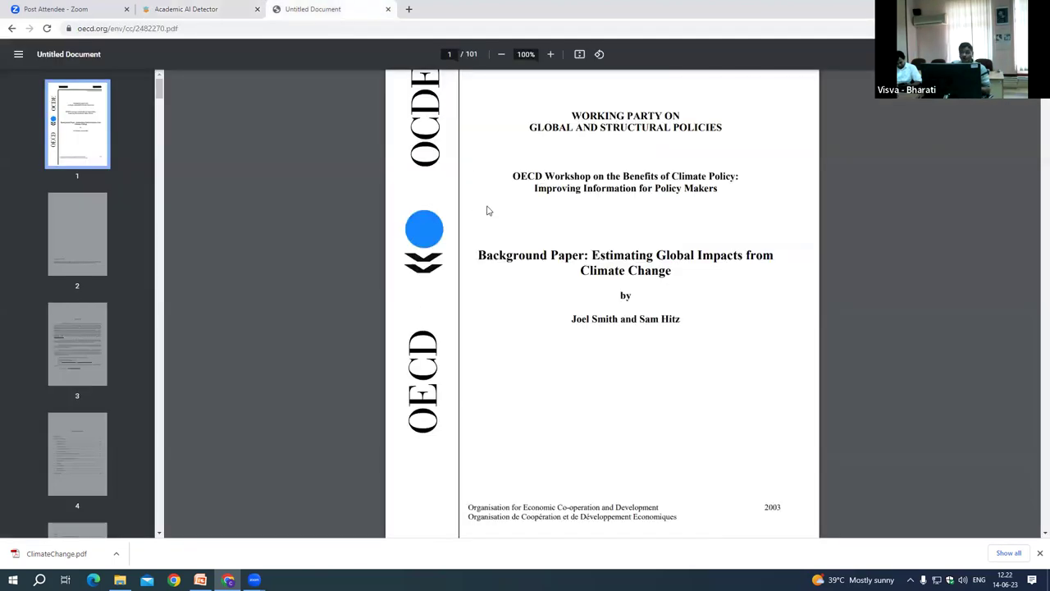
scroll(490, 235, "down", 15)
scroll(495, 300, "down", 9)
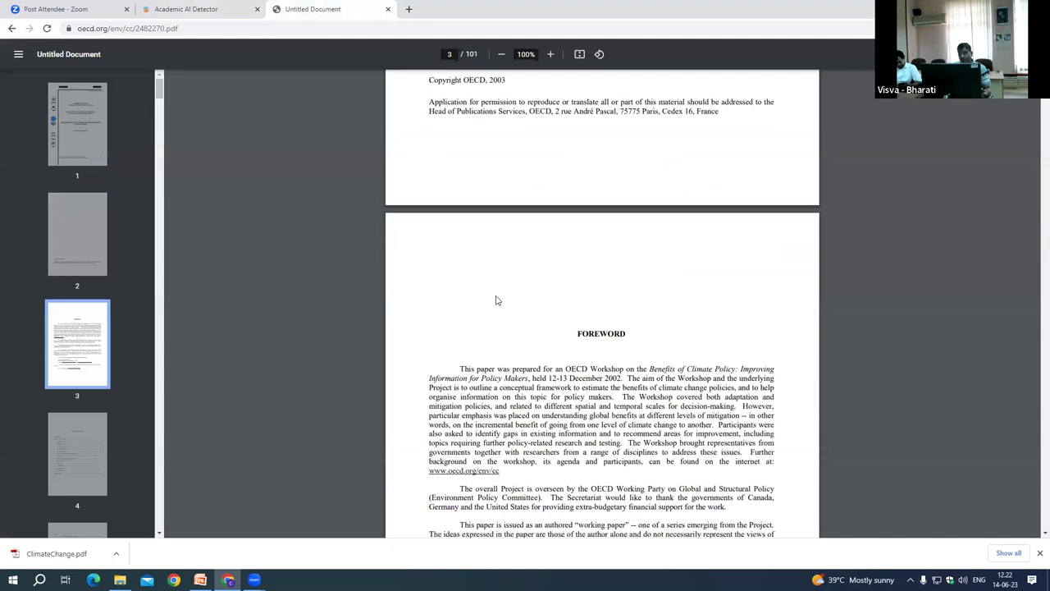
scroll(496, 300, "up", 6)
scroll(496, 300, "down", 3)
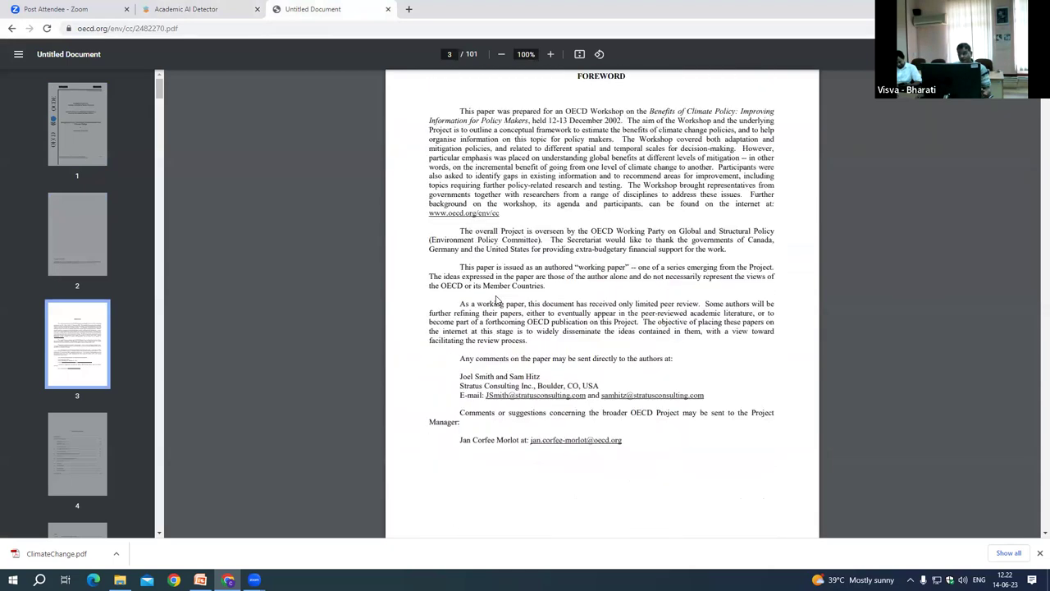
scroll(492, 295, "up", 3)
Step: Copy the Foreword text and bring up paste options in the detector's empty text box
left_click_drag(460, 211, 683, 459)
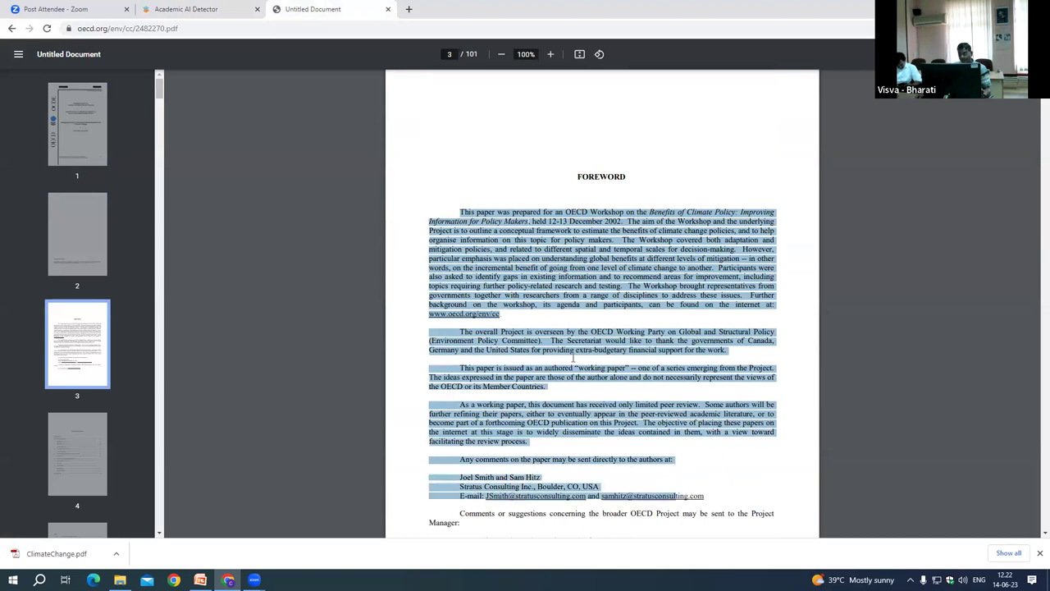
right_click(545, 291)
left_click(589, 300)
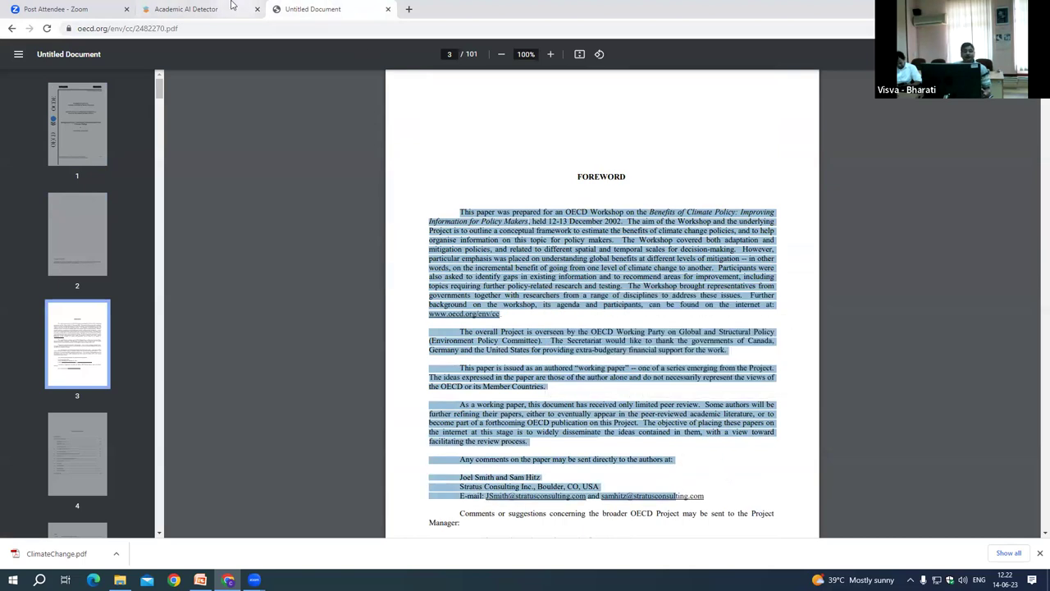
left_click(230, 9)
right_click(240, 232)
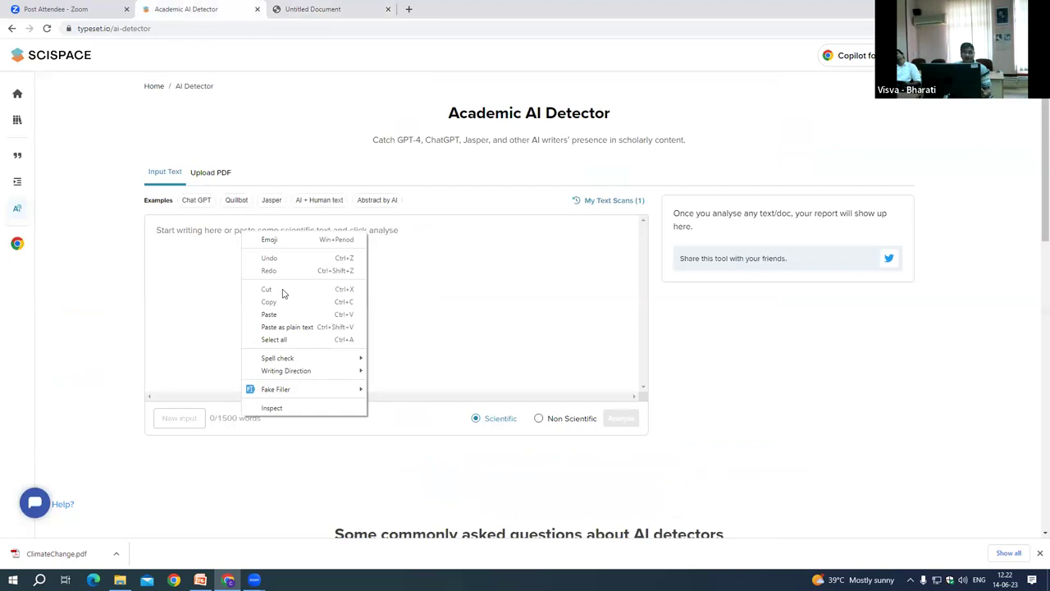
Step: Paste the Foreword text and analyse it, getting a 21% Moderately Human report
left_click(269, 314)
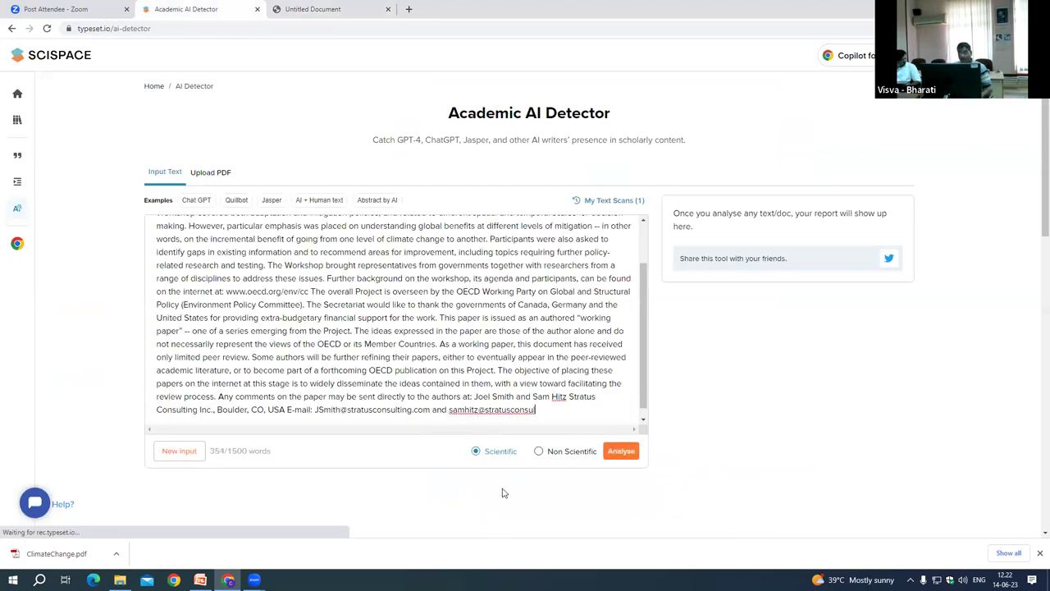
left_click(616, 452)
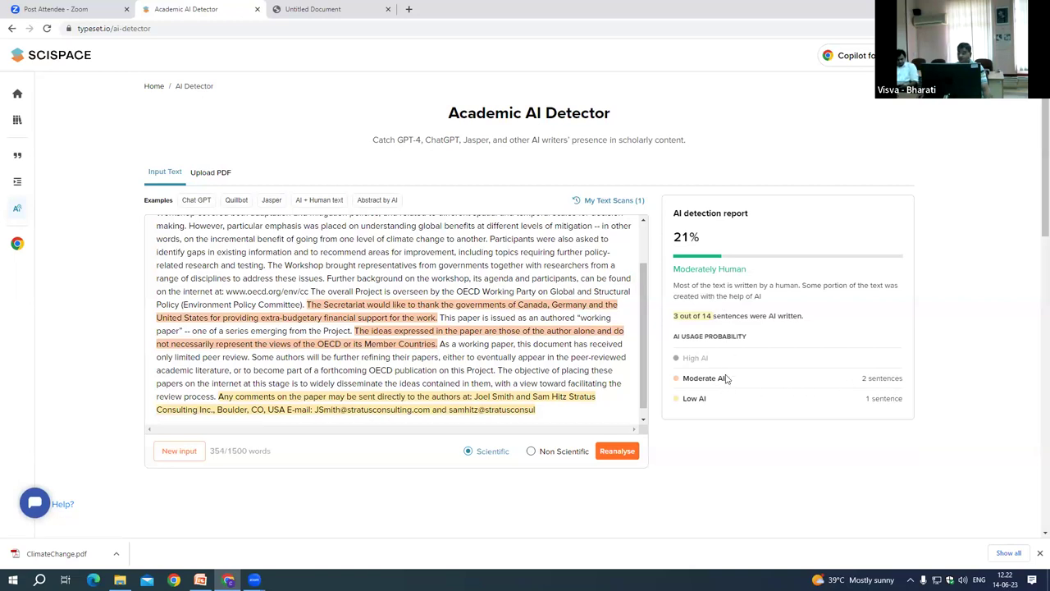
scroll(760, 394, "down", 2)
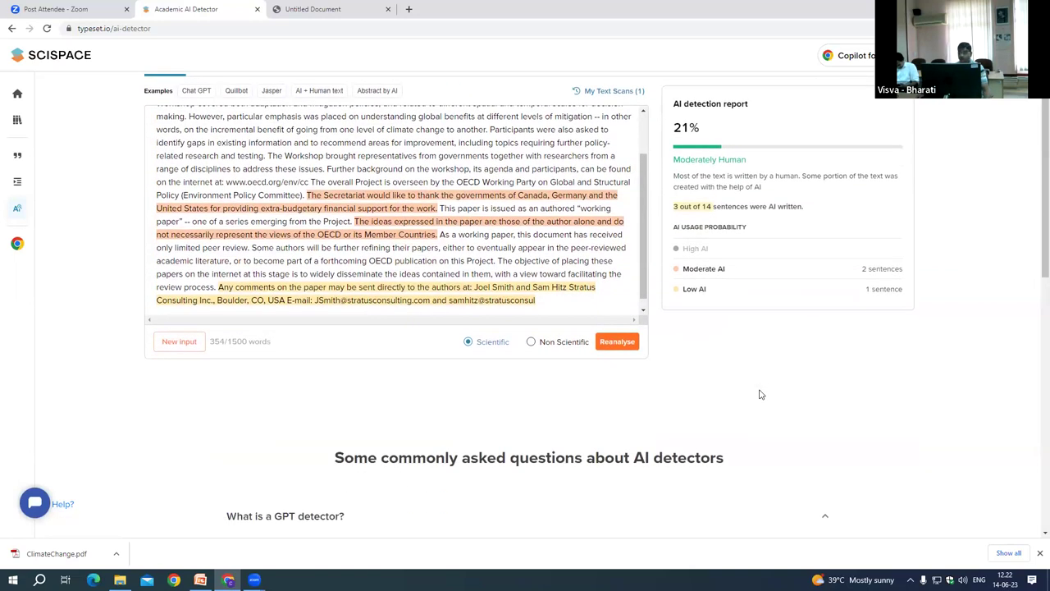
scroll(760, 395, "up", 2)
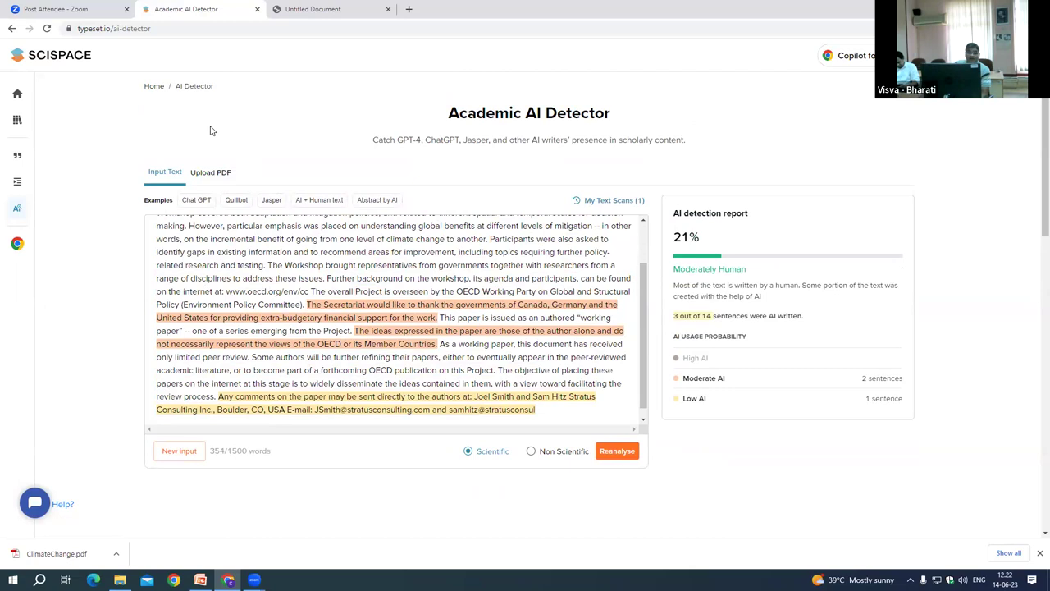
Step: Try the Upload PDF tab, cancel the file picker, return to Input Text, then go home
left_click(210, 172)
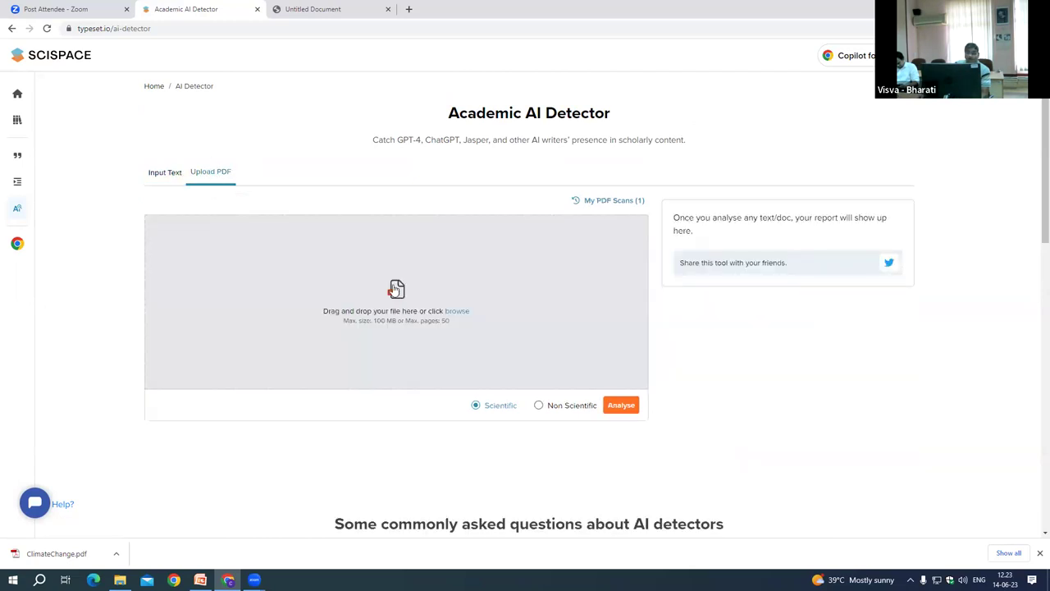
left_click(396, 287)
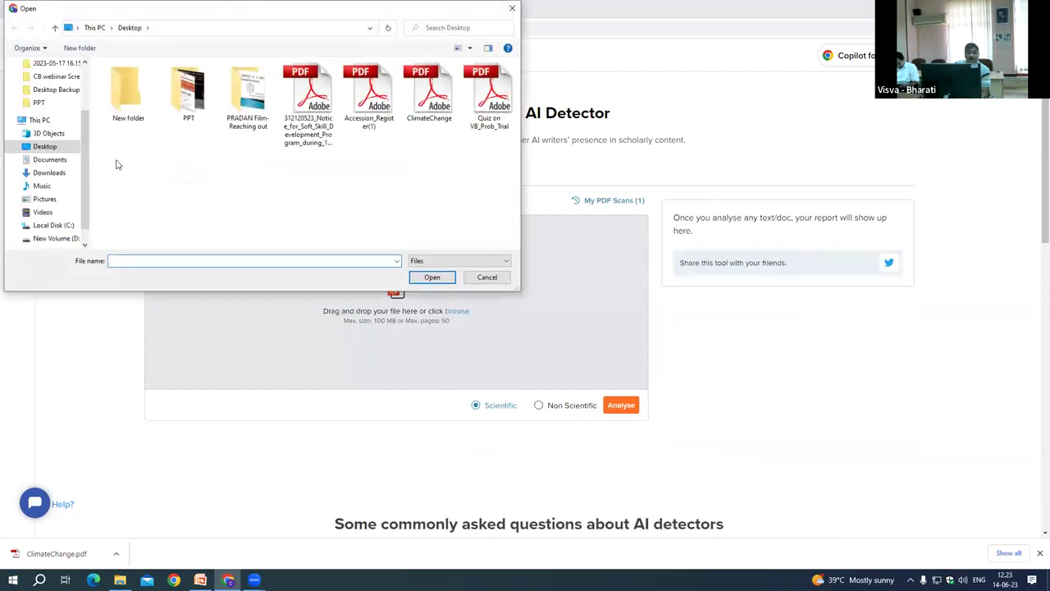
left_click(487, 277)
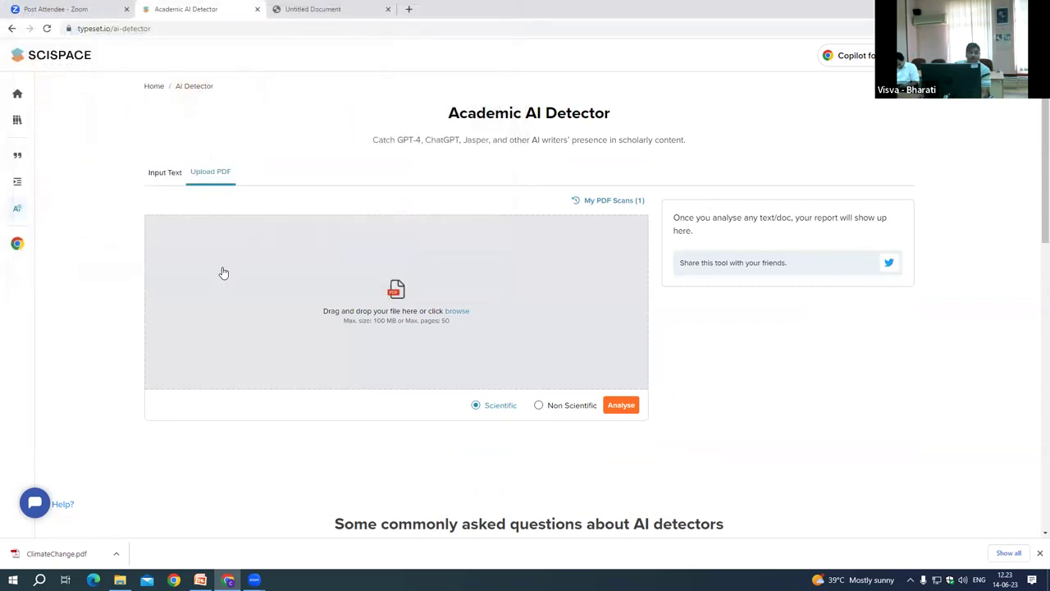
left_click(166, 173)
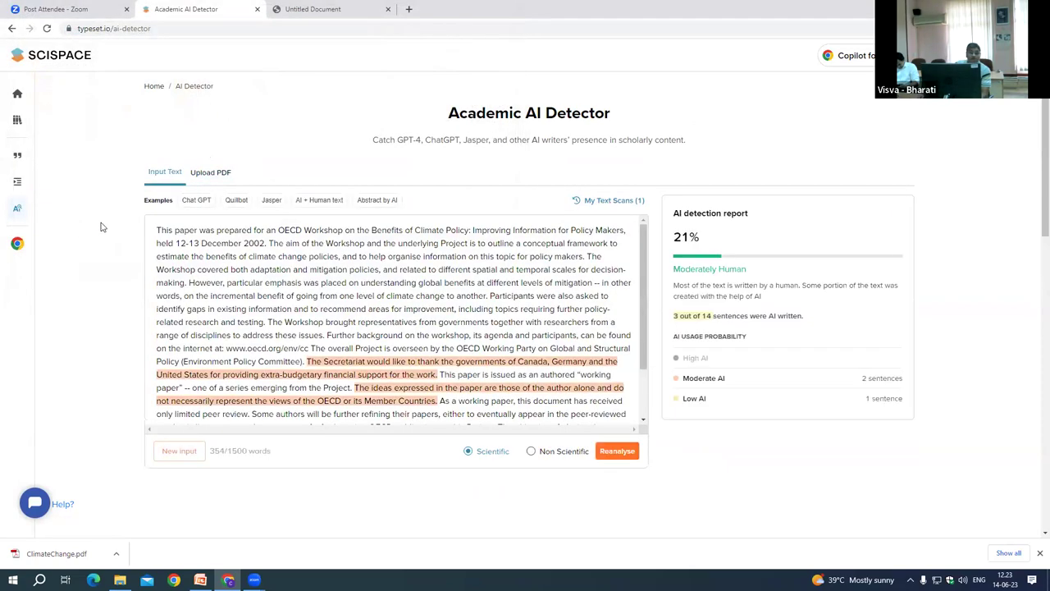
mouse_move(37, 121)
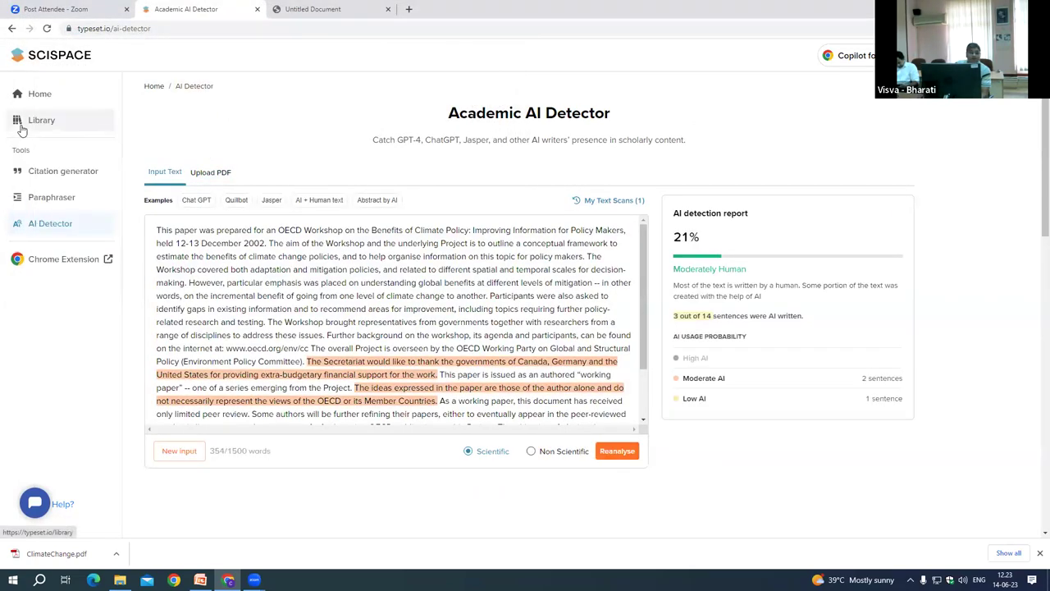
left_click(39, 98)
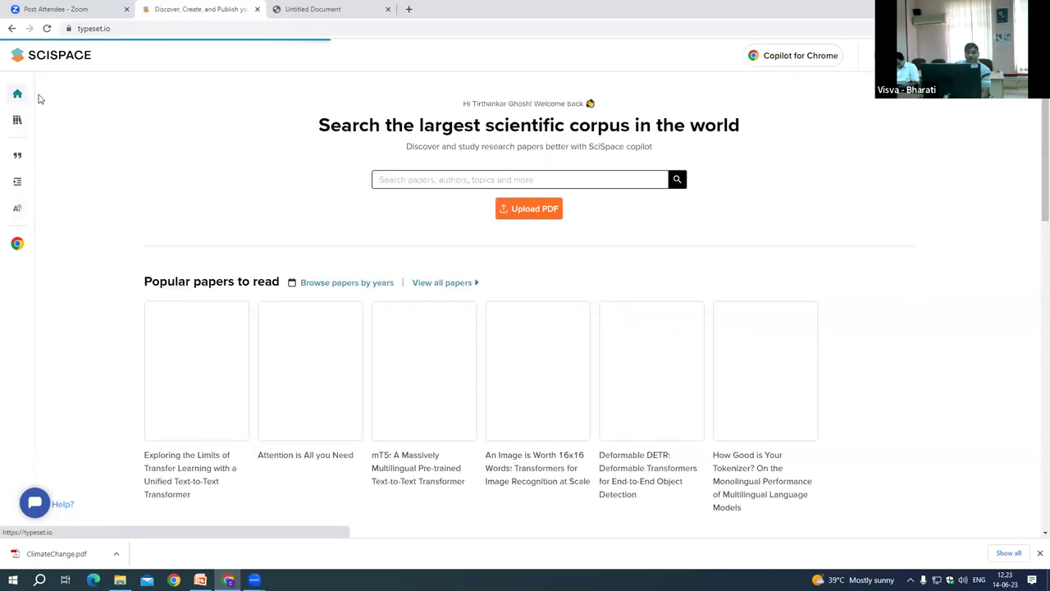
Step: Search papers for 'Climate Change' and filter to Open Access, yielding 50,853 results
left_click(447, 180)
type("Climate Change")
left_click(676, 181)
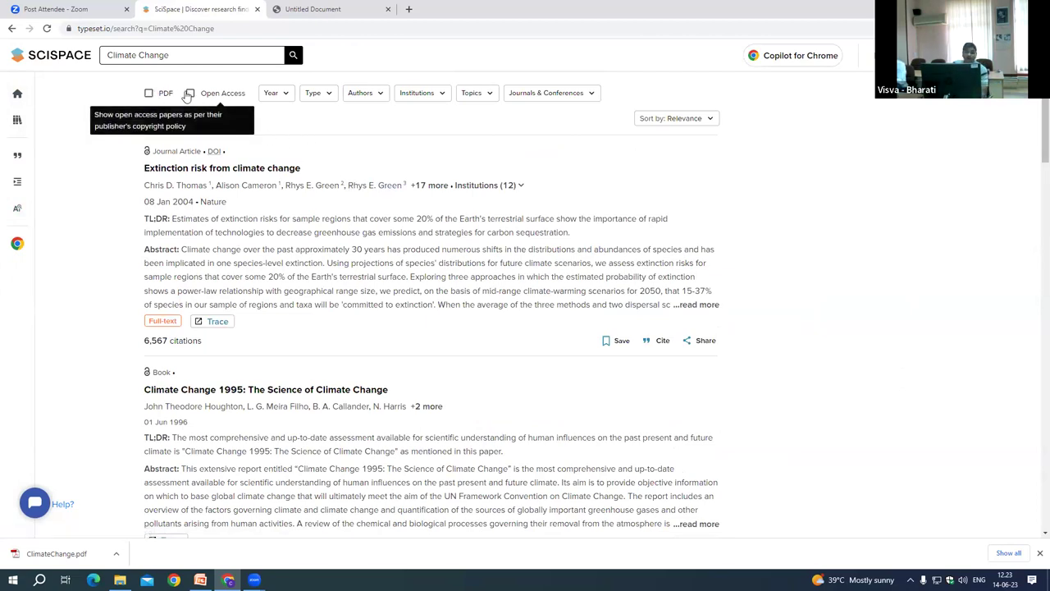
left_click(191, 95)
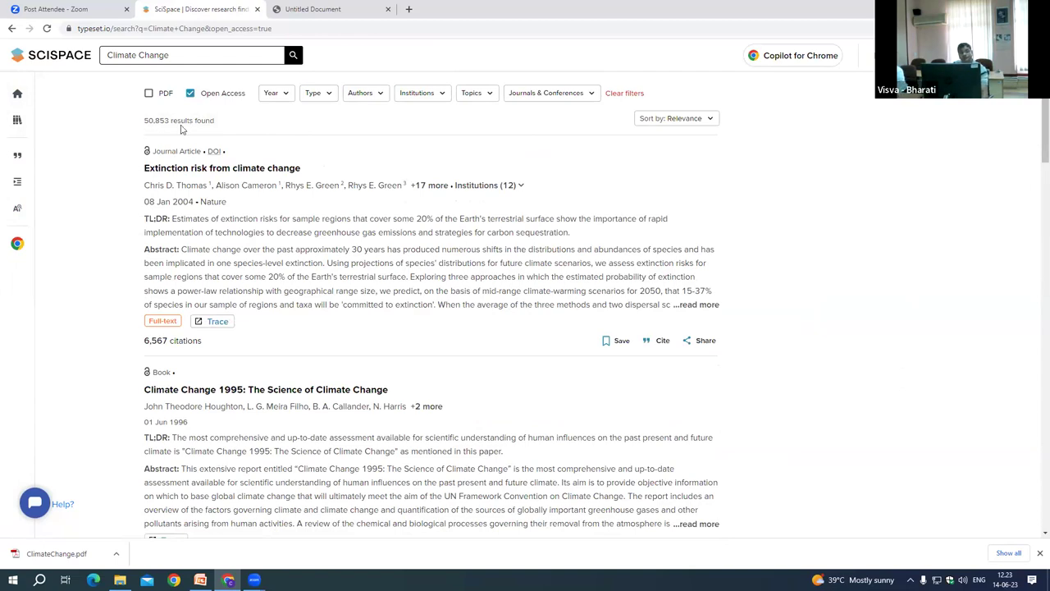
left_click(286, 95)
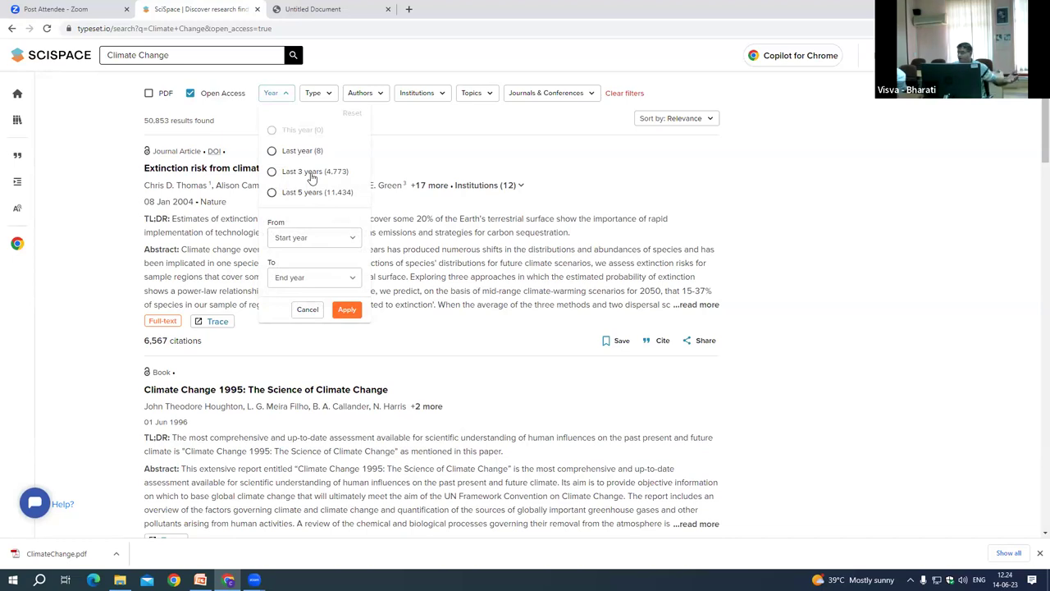
Step: Apply the Last 3 years year filter, then look over the Authors and Institutions filters
left_click(312, 178)
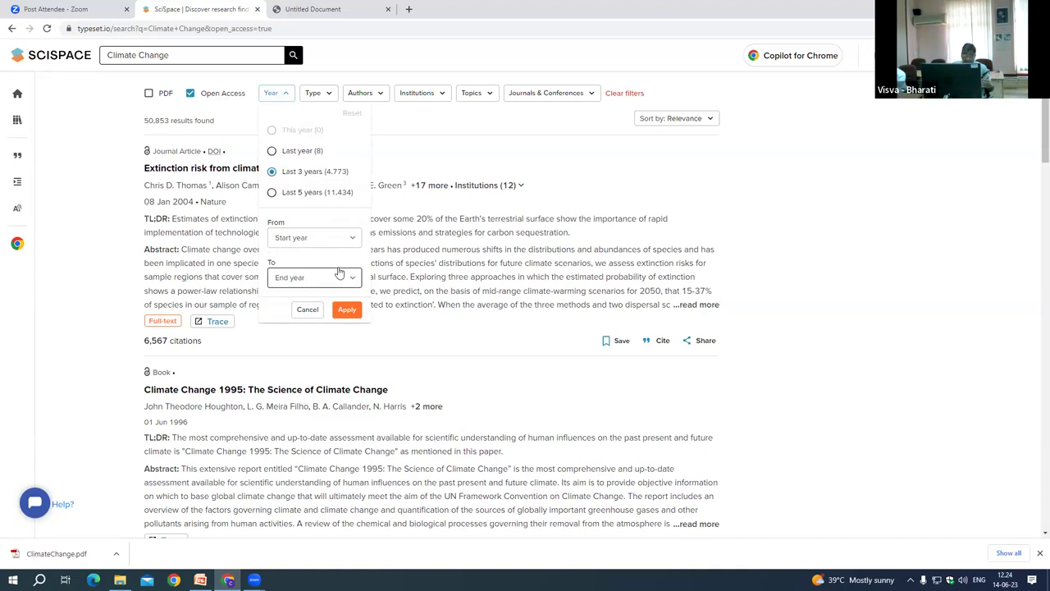
left_click(347, 309)
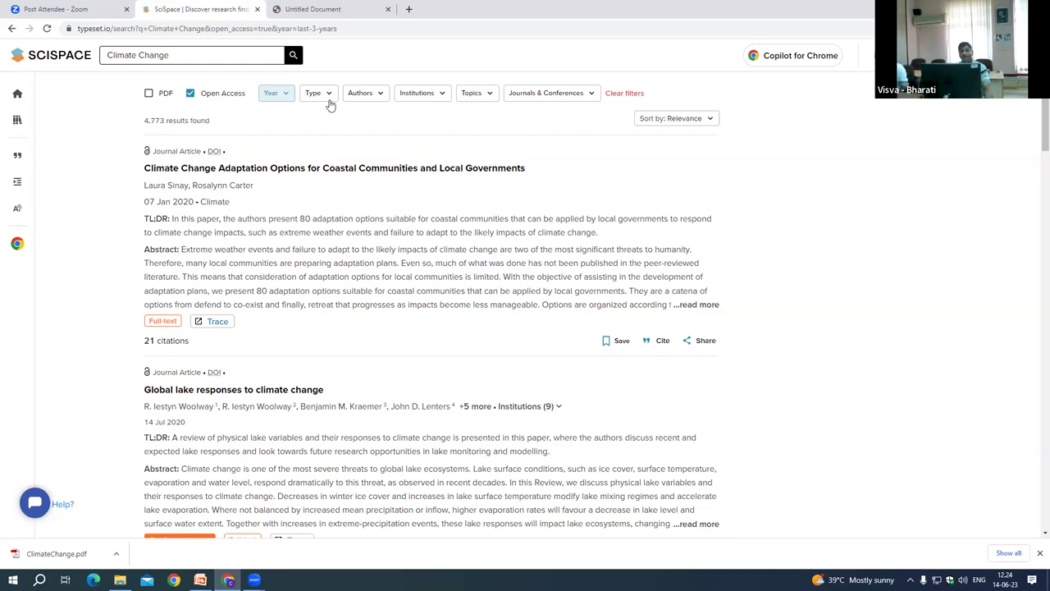
left_click(378, 95)
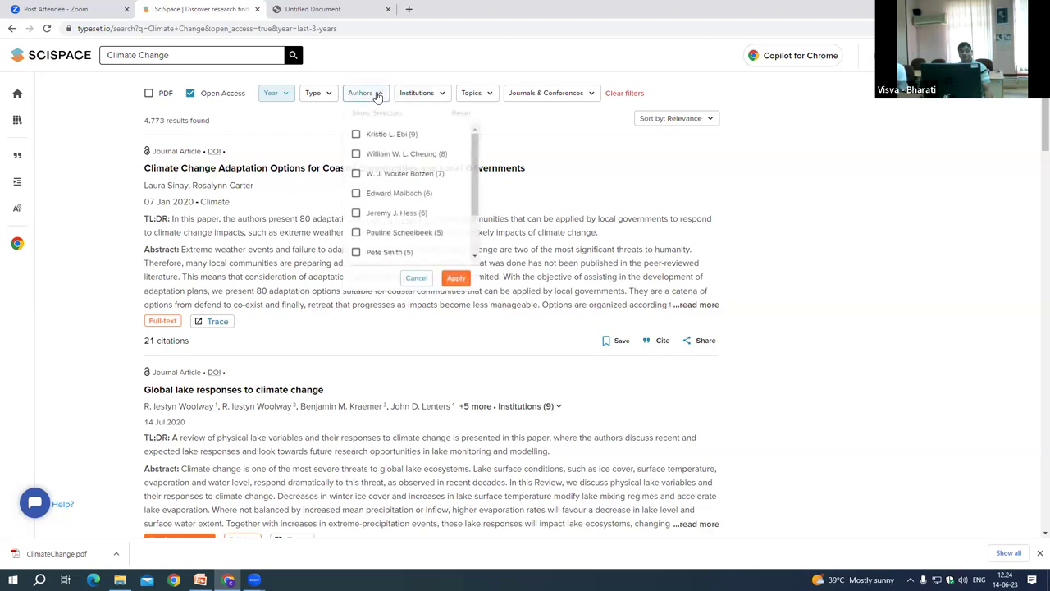
left_click(413, 98)
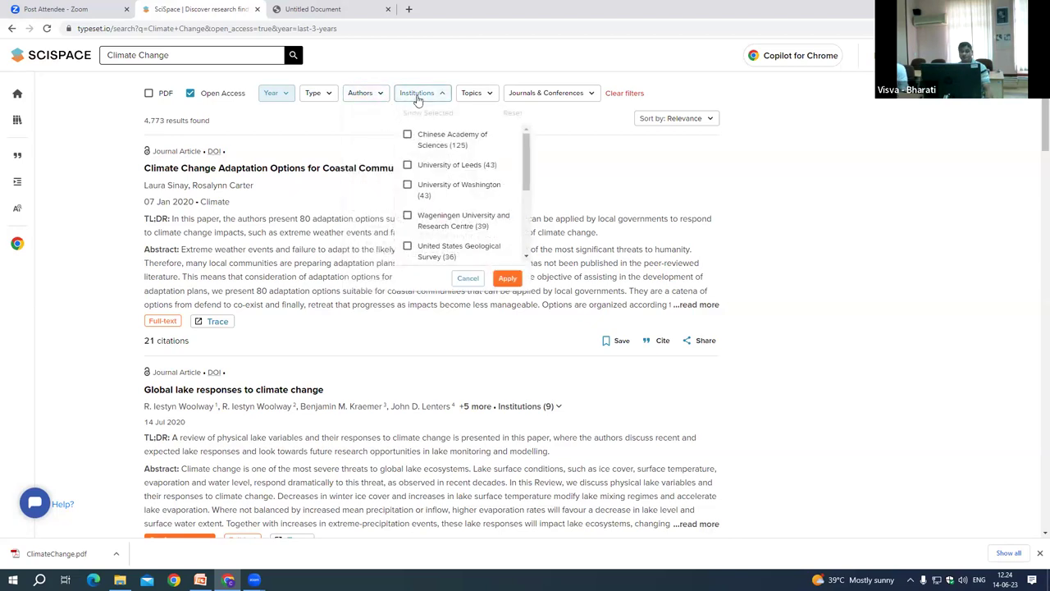
Step: Filter the results by the Climate change topic, leaving 2,346 papers
left_click(474, 96)
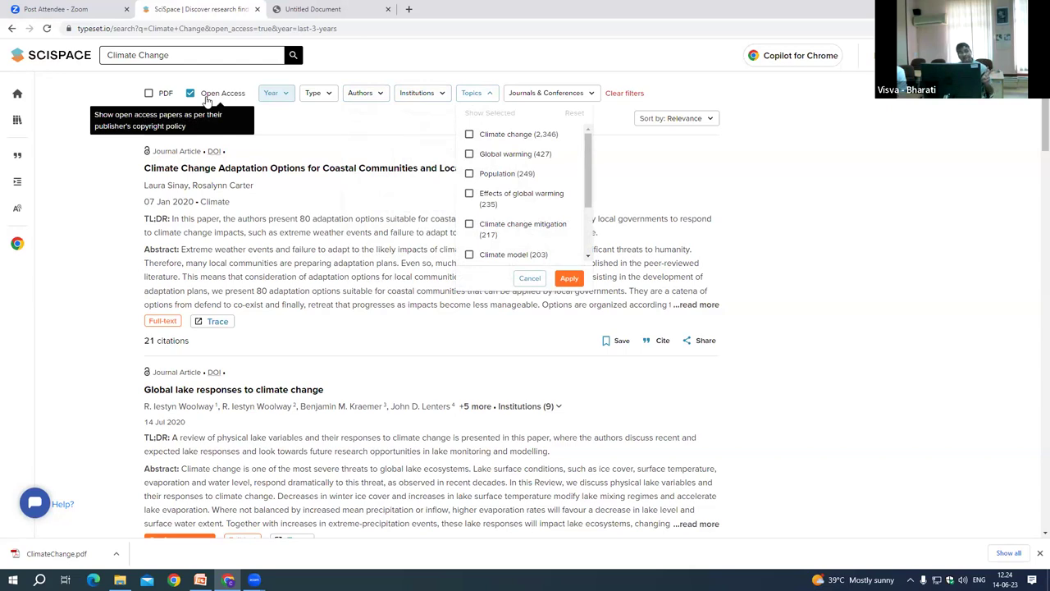
left_click(469, 135)
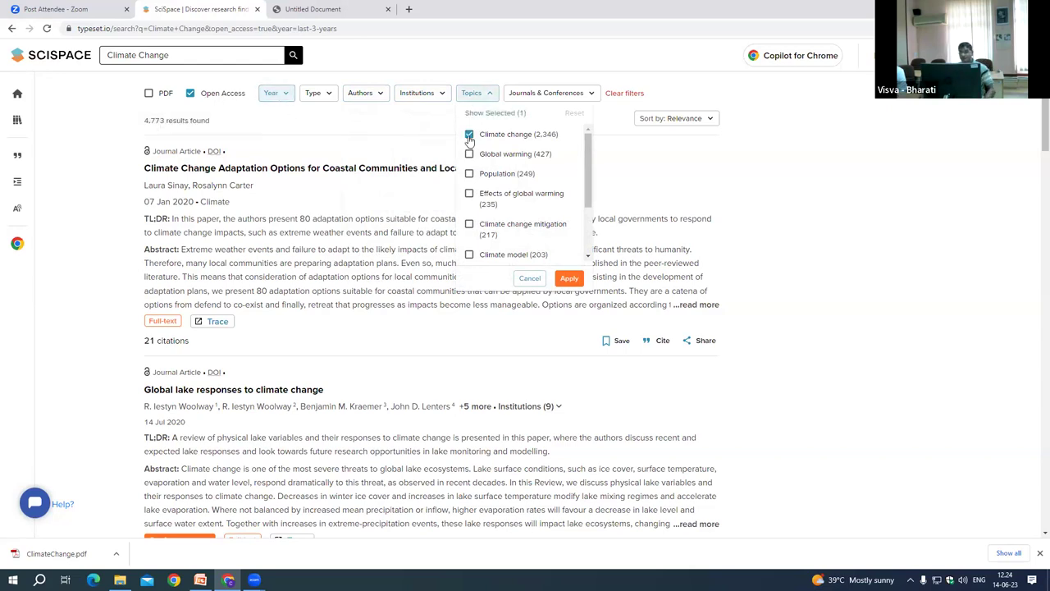
left_click(569, 279)
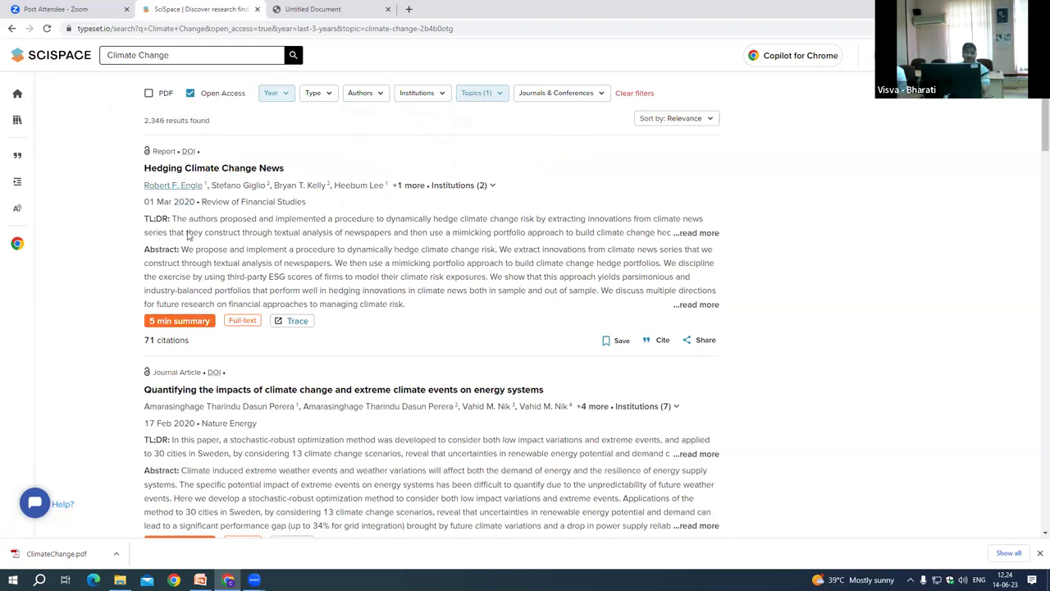
Step: Open 'Hedging Climate Change News' and ask Copilot for the paper's contributions
left_click(223, 169)
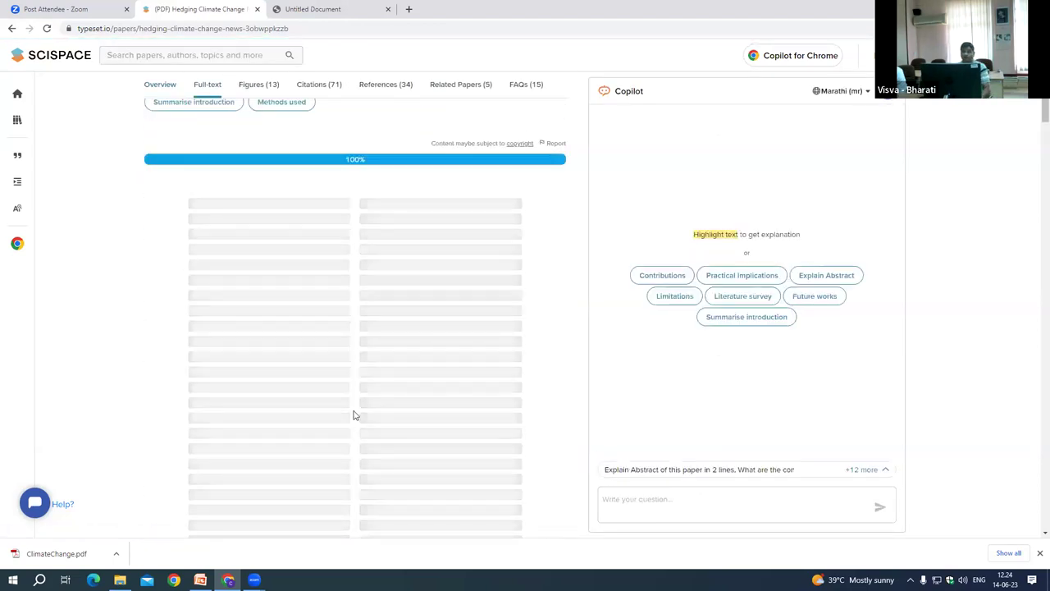
scroll(460, 367, "up", 2)
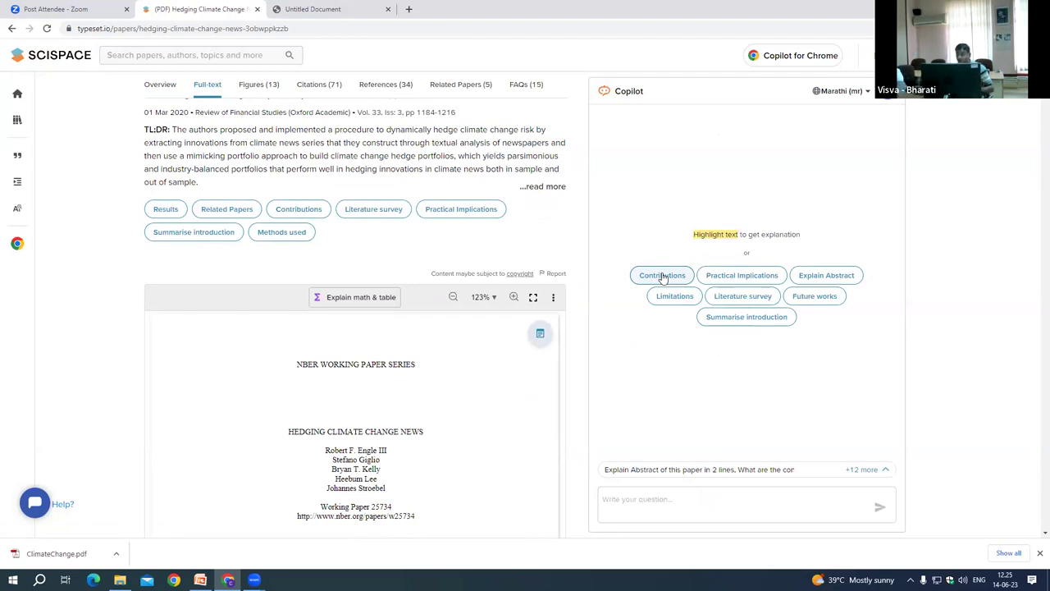
left_click(662, 276)
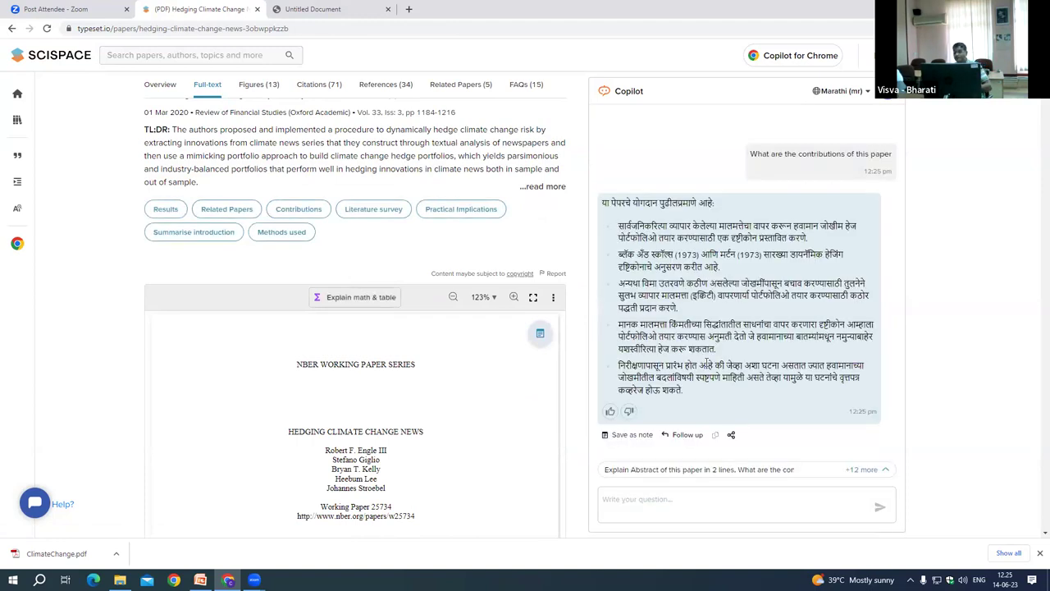
Step: Switch Copilot's answer language to Bengali, then to English (en)
left_click(870, 93)
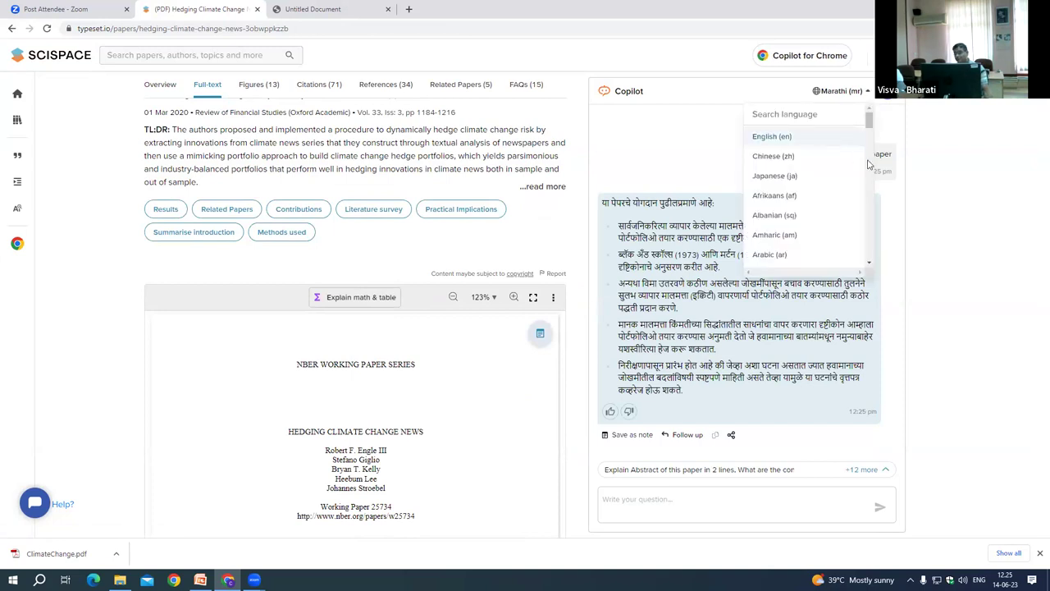
mouse_move(867, 120)
left_mouse_down()
mouse_move(868, 148)
mouse_move(867, 136)
left_mouse_up()
left_click(805, 141)
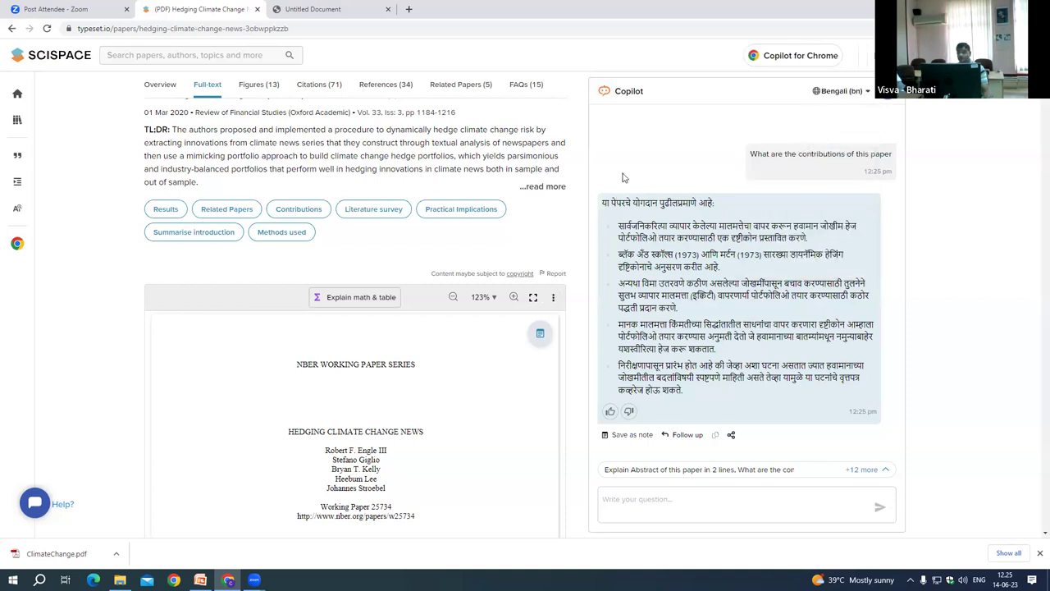
left_click(845, 92)
left_click(830, 138)
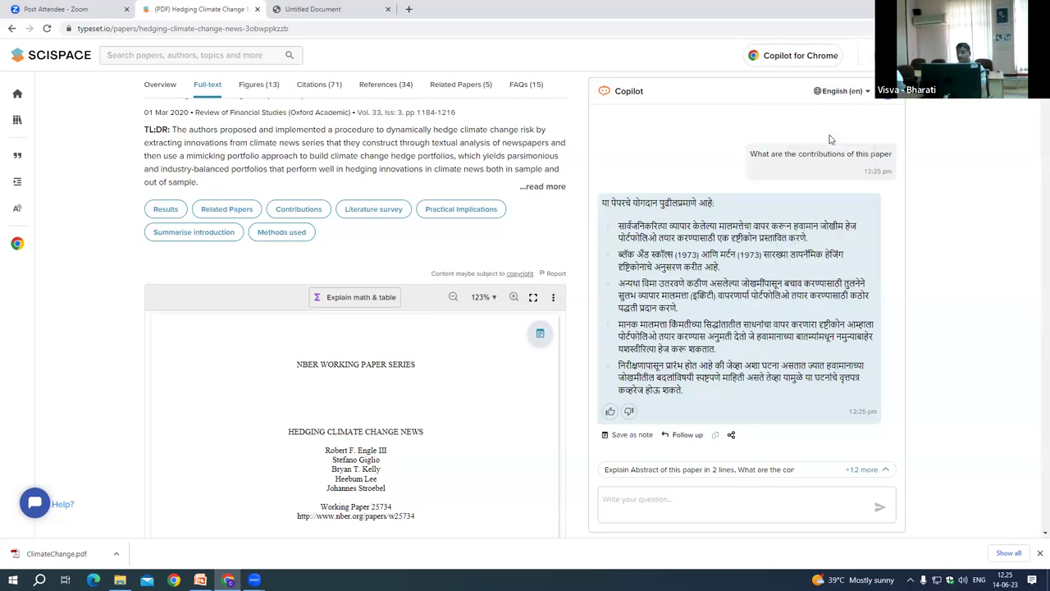
scroll(537, 451, "down", 2)
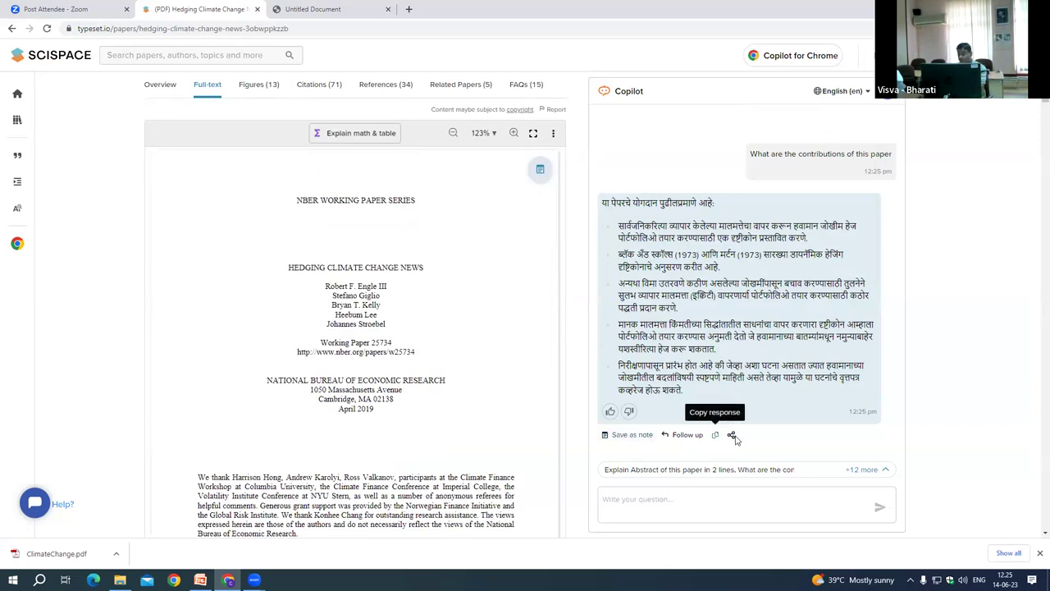
scroll(537, 361, "up", 3)
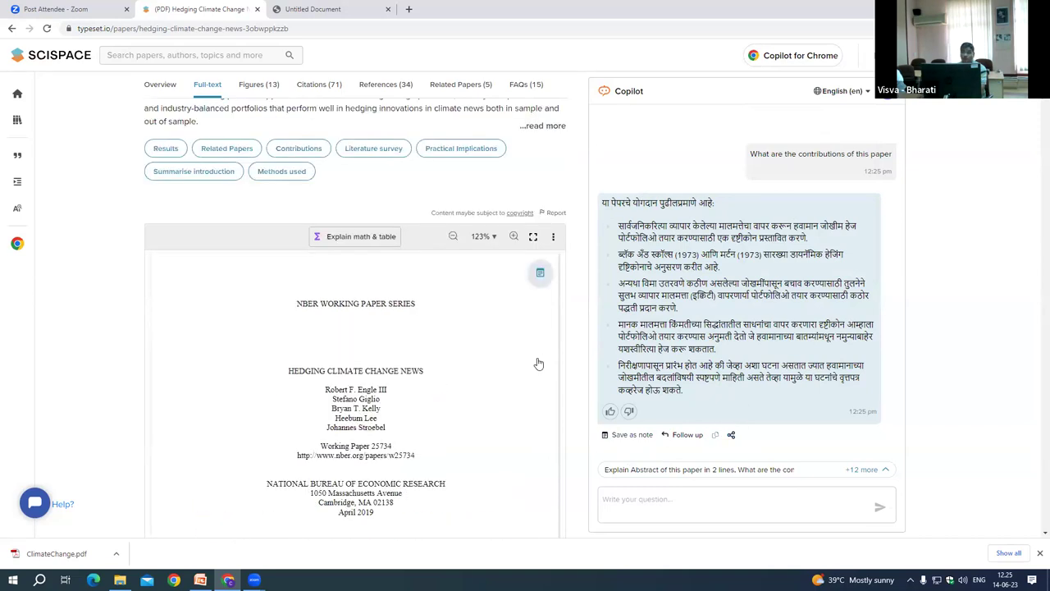
scroll(538, 361, "down", 2)
scroll(538, 361, "up", 3)
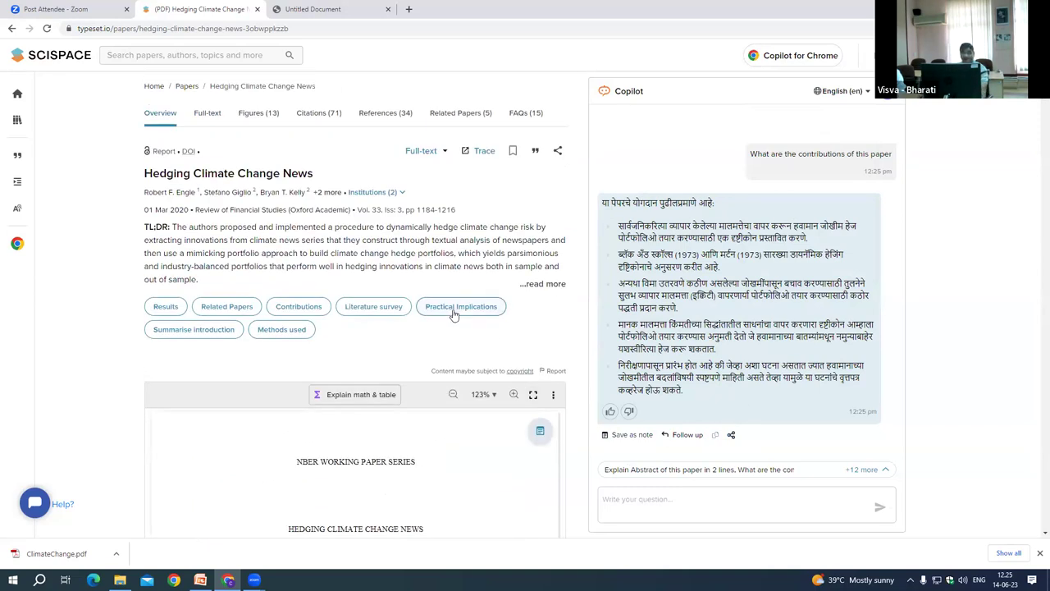
Step: Ask Copilot, in English, for the paper's practical implications
left_click(454, 307)
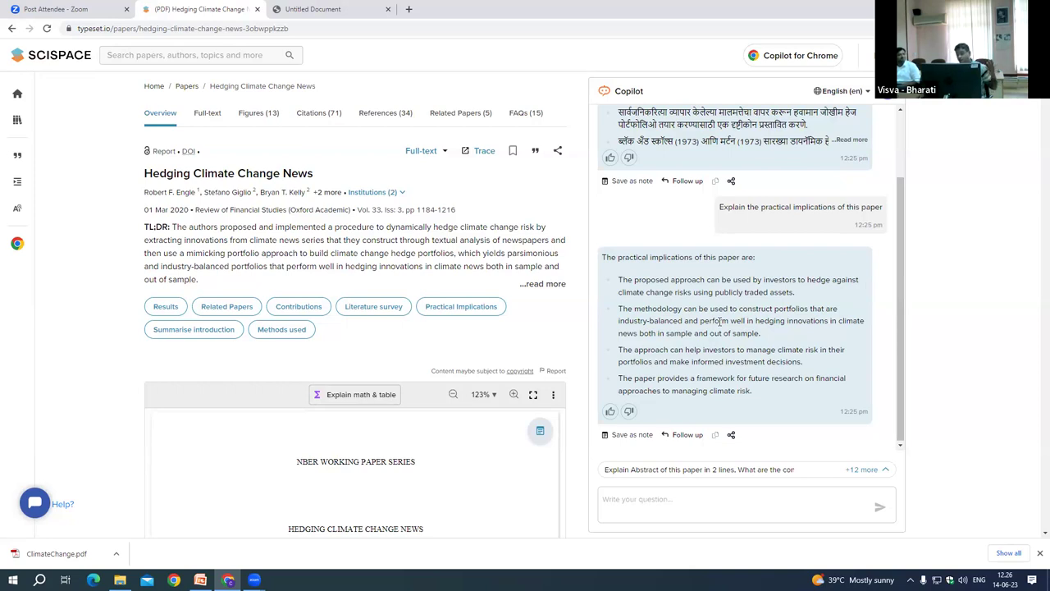
left_click(845, 94)
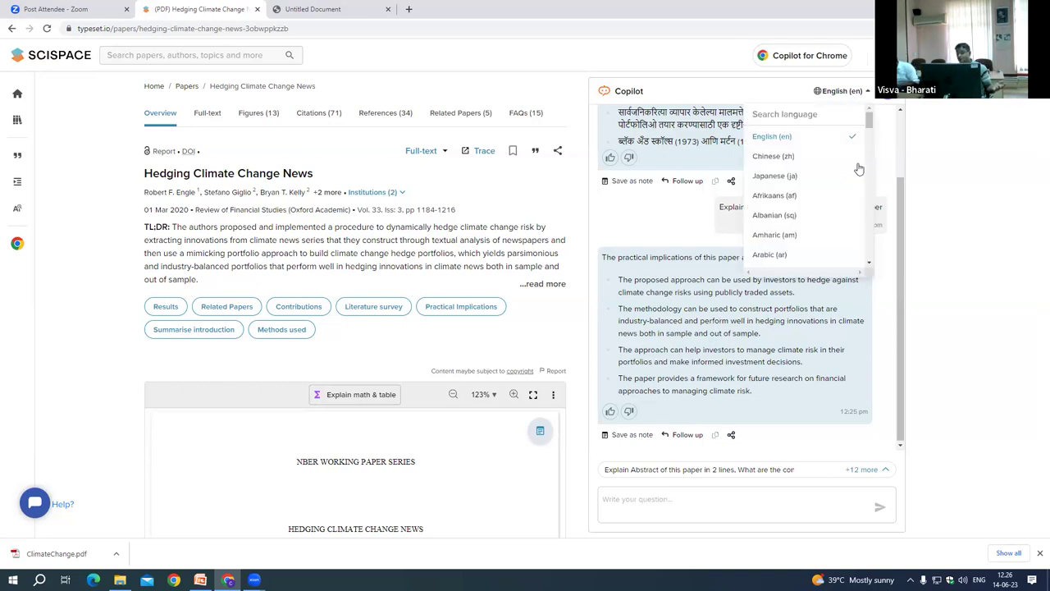
scroll(820, 214, "down", 3)
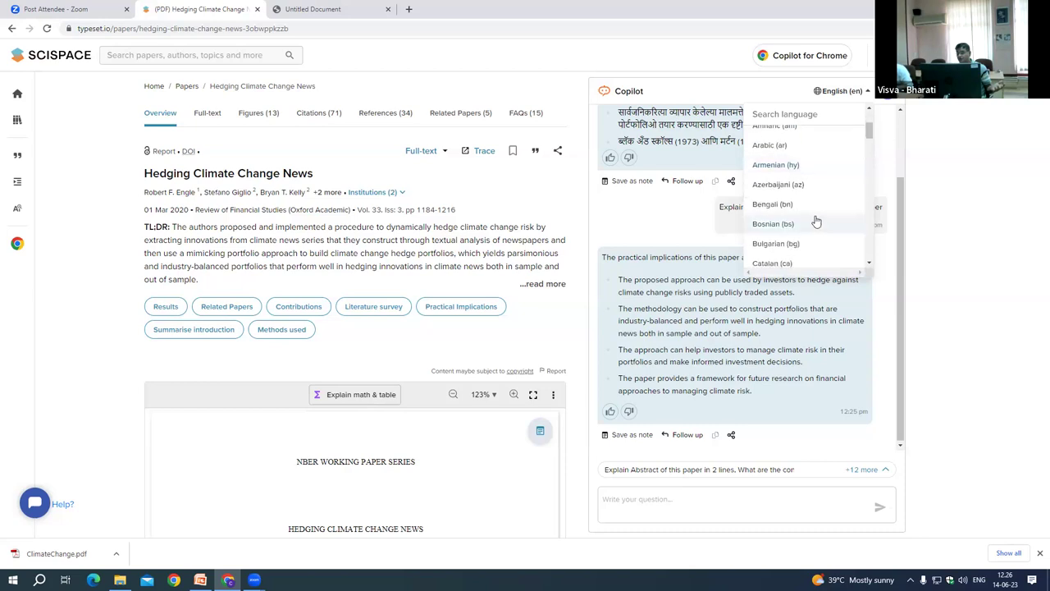
Step: Set Copilot to Bengali (bn), re-ask the practical implications, then ask for the methods used
left_click(806, 206)
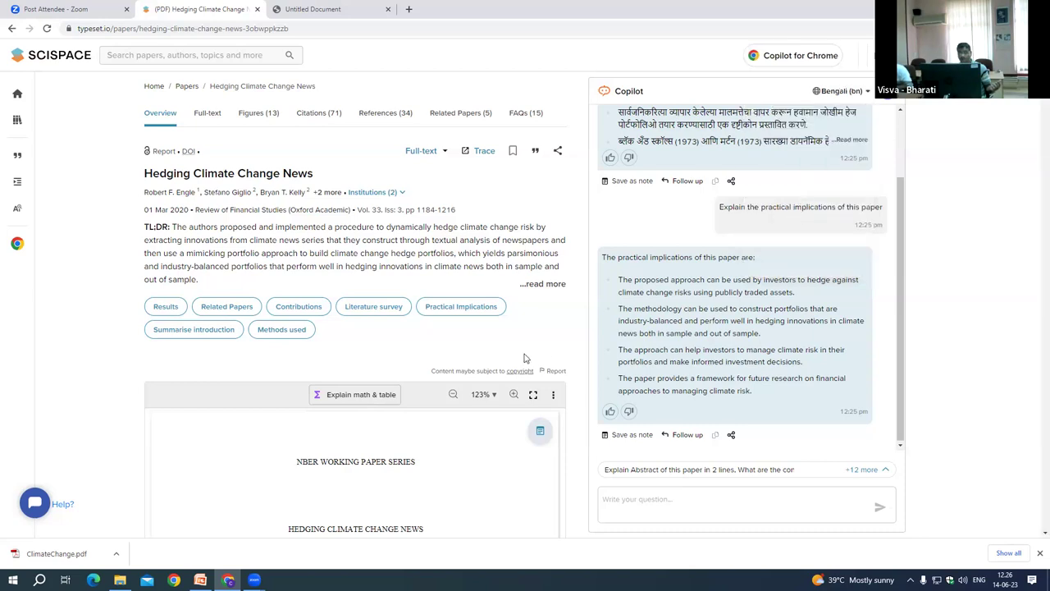
left_click(437, 317)
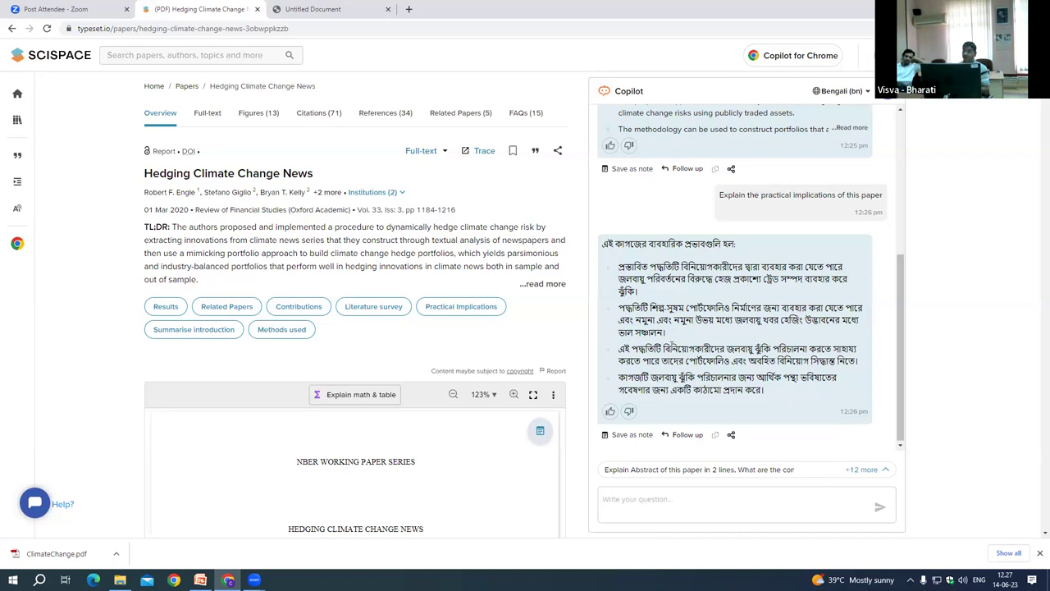
left_click(281, 330)
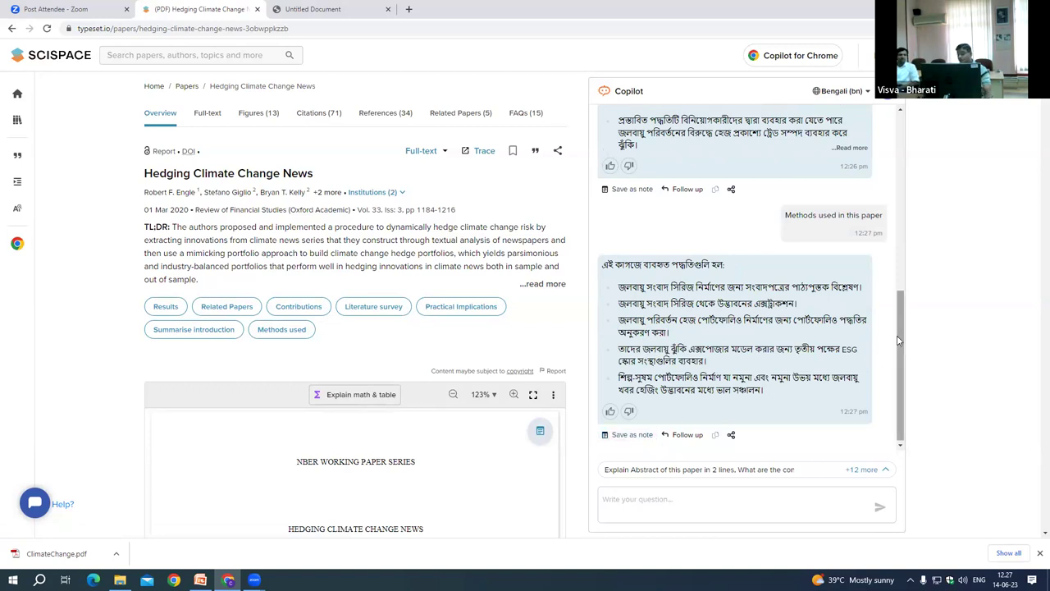
Step: Scroll through Copilot's Bengali answer listing the paper's five methods
left_click_drag(901, 356, 900, 356)
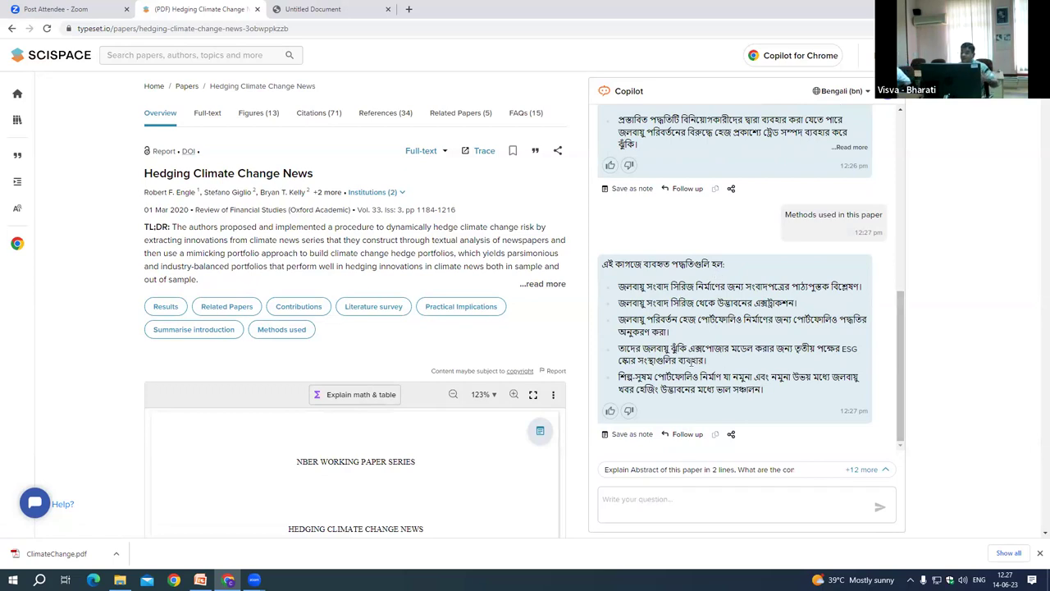
Step: Trace the paper's related papers in a new Explore tab, then return to the paper tab
left_click(484, 153)
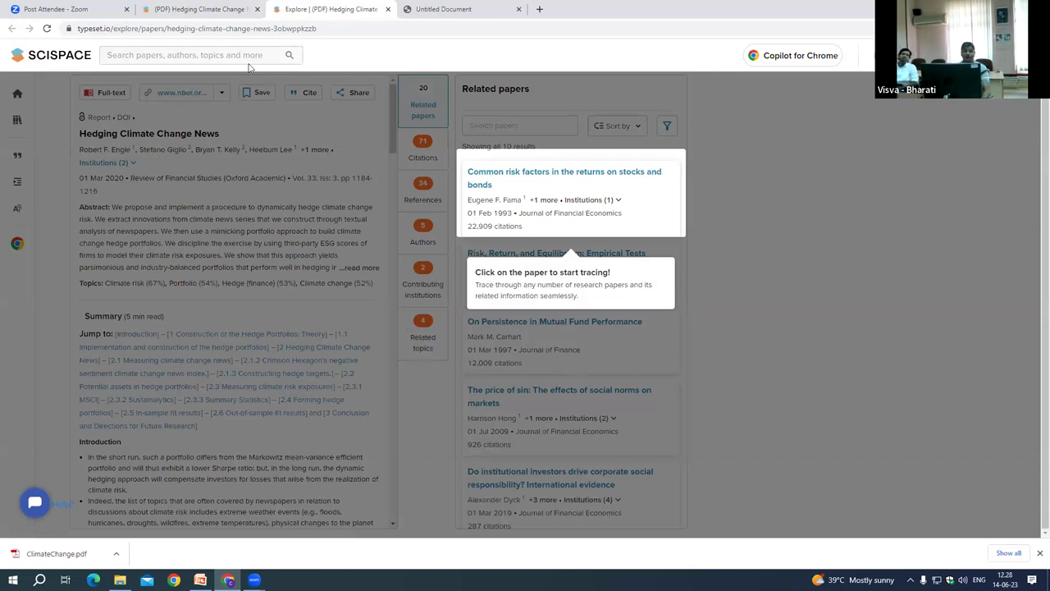
left_click(208, 11)
Step: Open the paper's PDF in full-screen reading view
scroll(248, 209, "down", 15)
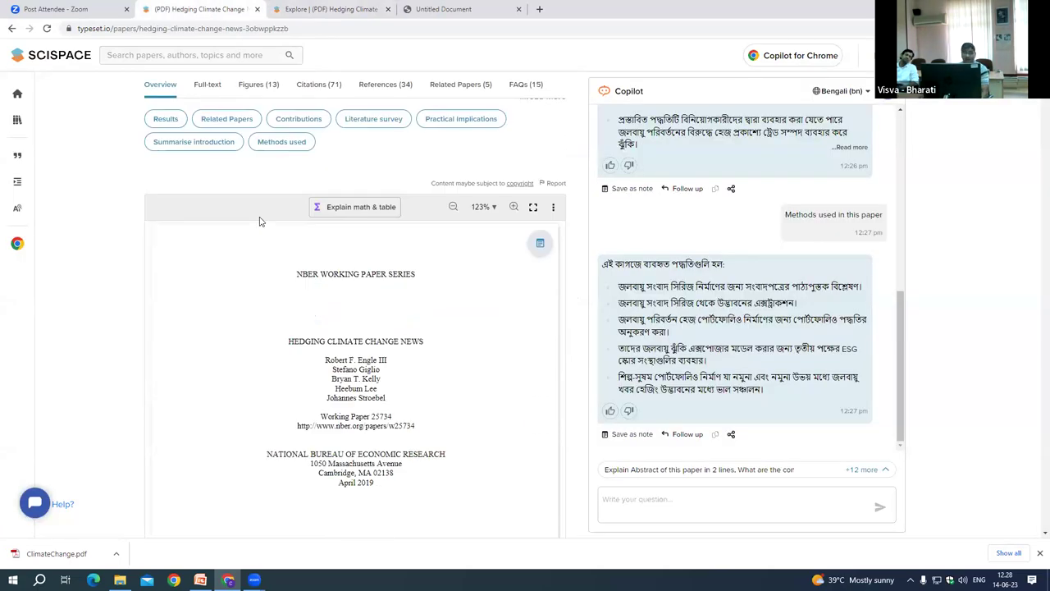
scroll(263, 246, "down", 10)
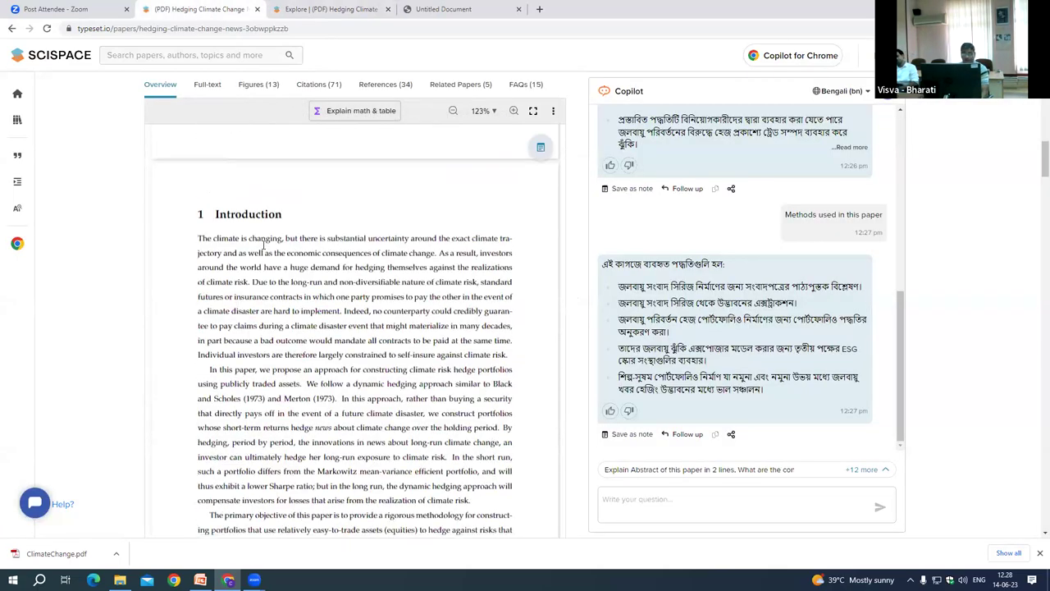
scroll(262, 246, "down", 20)
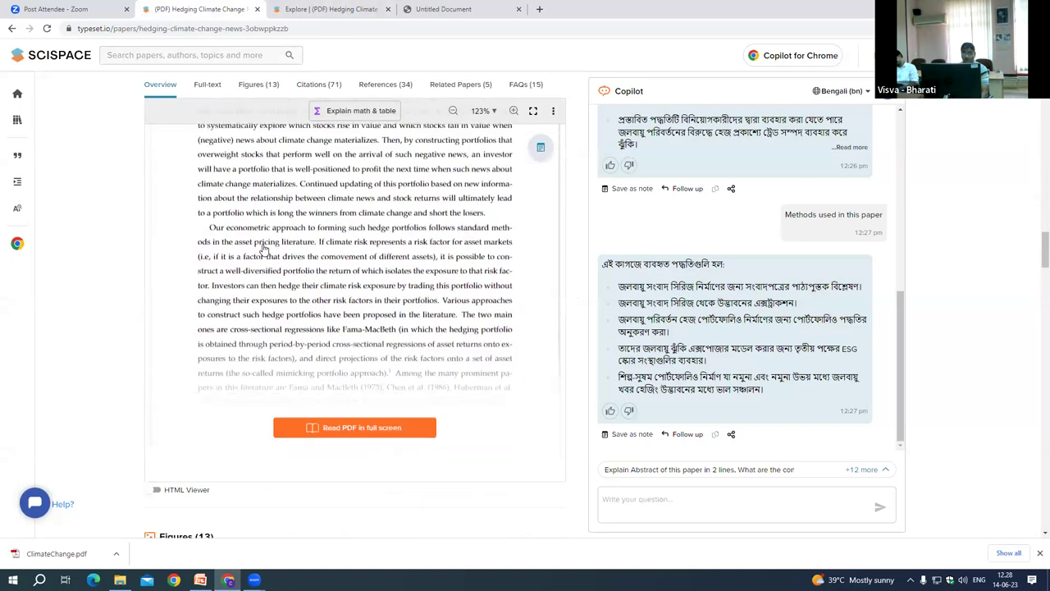
scroll(276, 227, "up", 15)
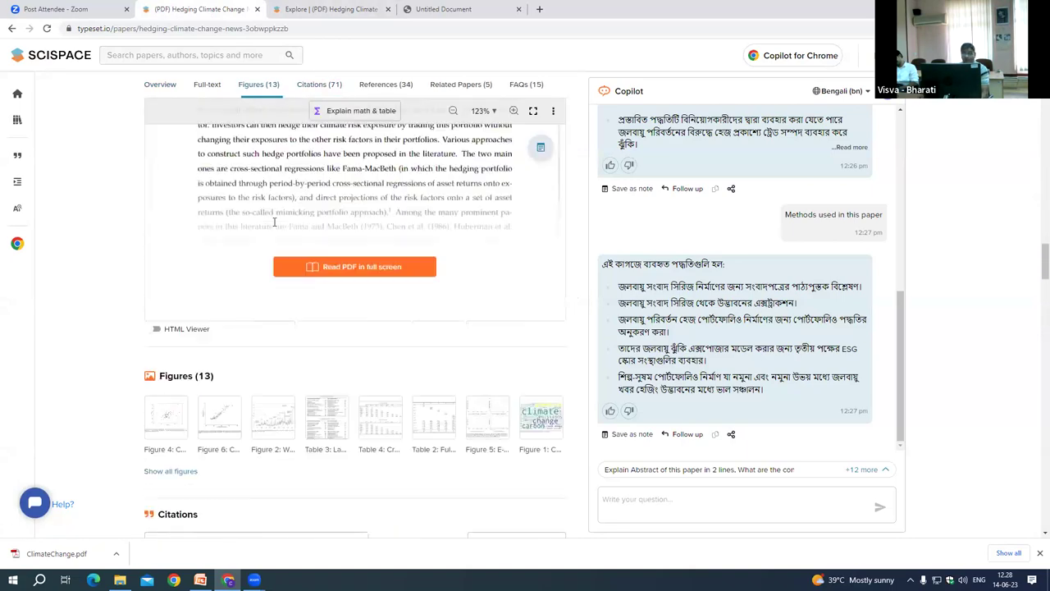
scroll(402, 297, "down", 5)
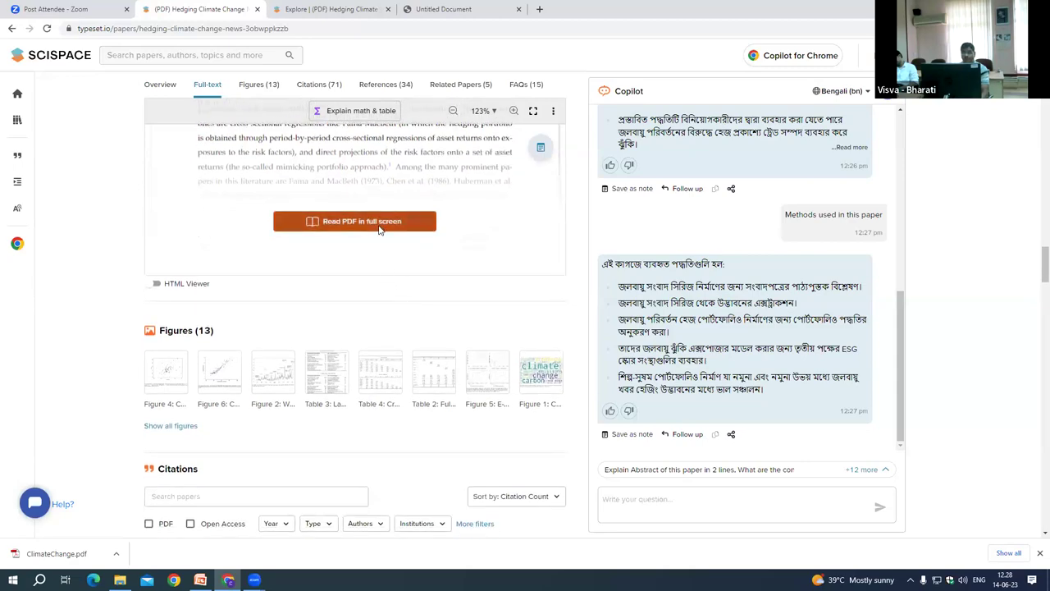
left_click(379, 221)
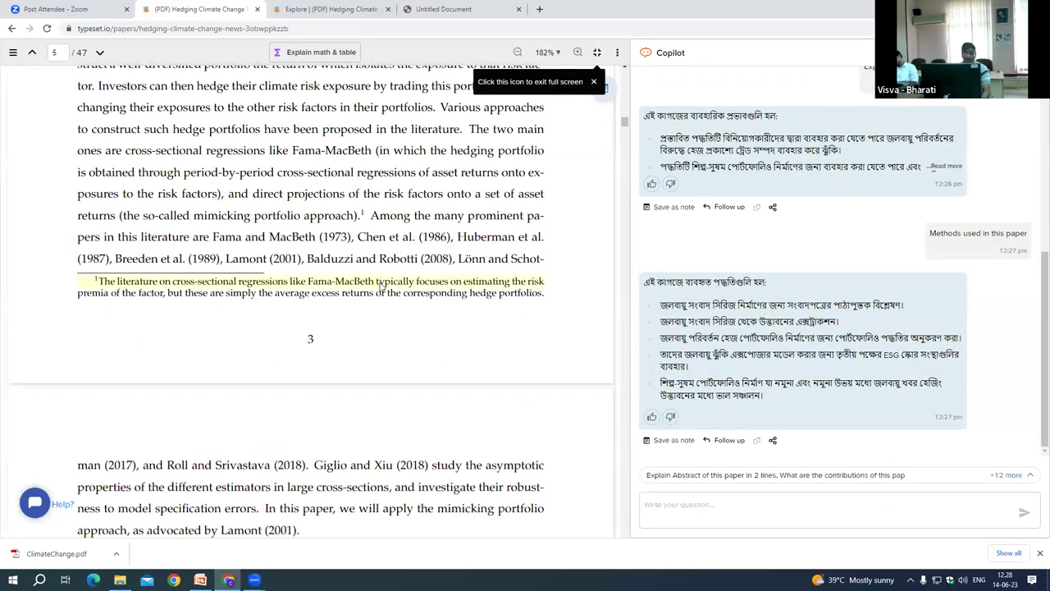
Step: Page through the PDF to Figure 1, the Climate Change Vocabulary word cloud on page 13
scroll(380, 284, "down", 10)
scroll(379, 284, "down", 6)
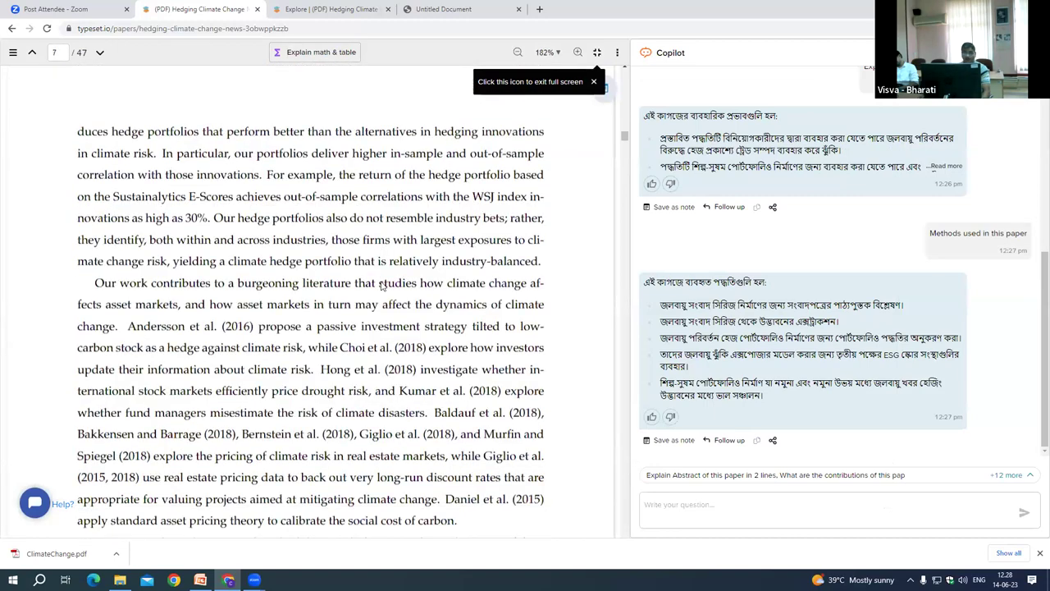
scroll(381, 284, "down", 10)
scroll(381, 285, "down", 5)
scroll(380, 285, "up", 6)
scroll(381, 285, "down", 7)
scroll(380, 283, "down", 15)
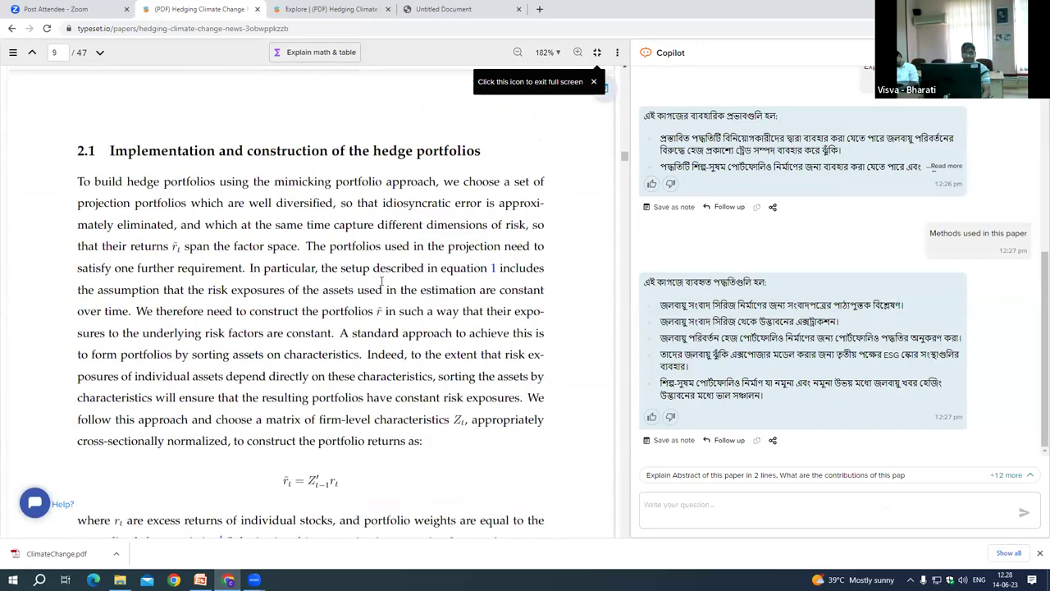
scroll(380, 285, "down", 15)
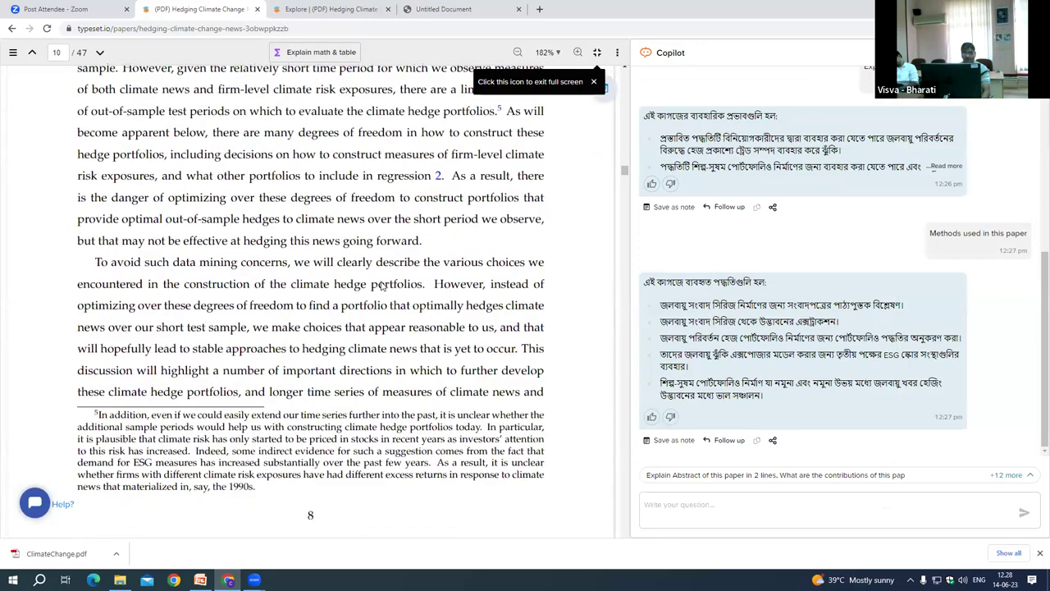
scroll(197, 211, "down", 15)
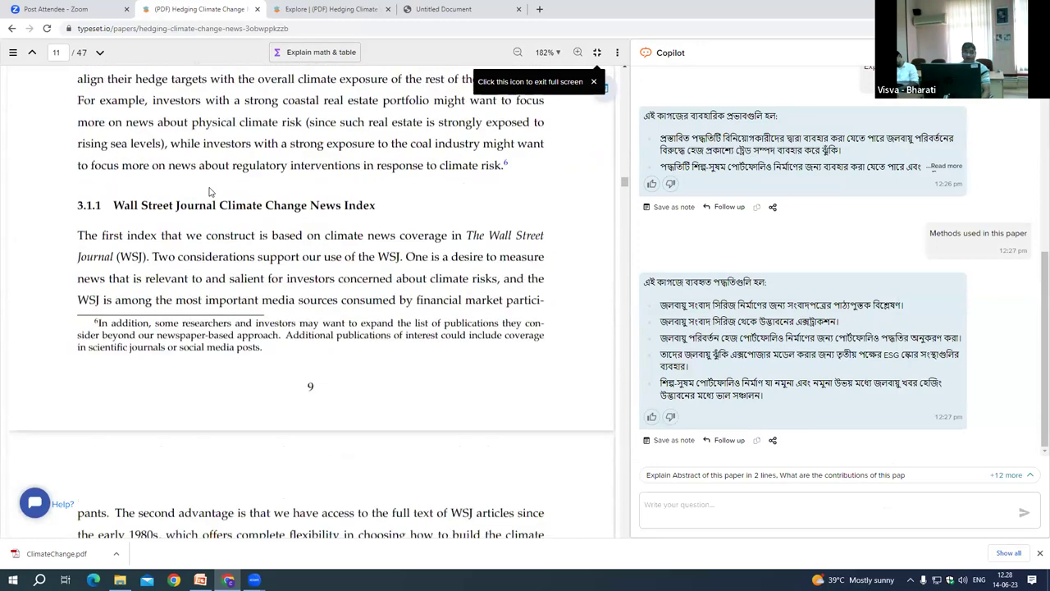
scroll(294, 56, "down", 5)
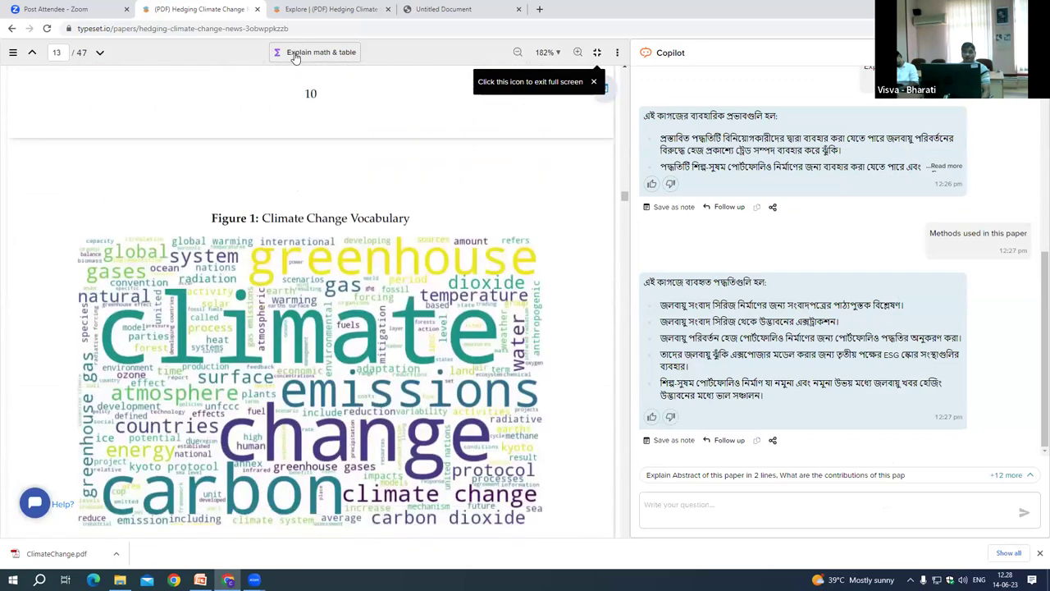
scroll(168, 183, "up", 2)
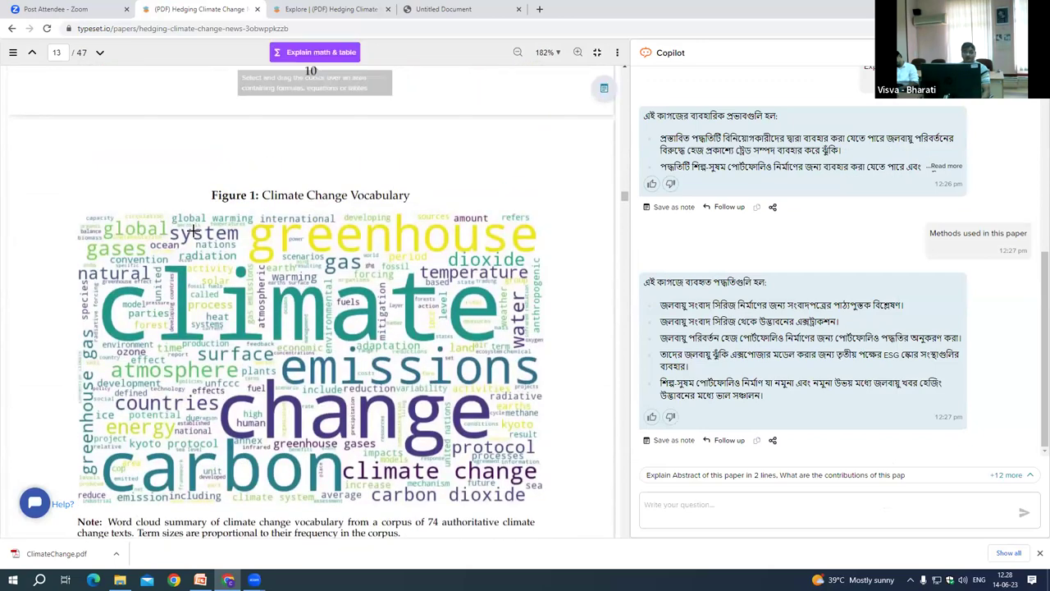
Step: Capture Figure 2, the WSJ Climate Change News Index chart, for Copilot's Bengali explanation, then select 'CNN'
scroll(166, 181, "down", 5)
scroll(211, 272, "down", 6)
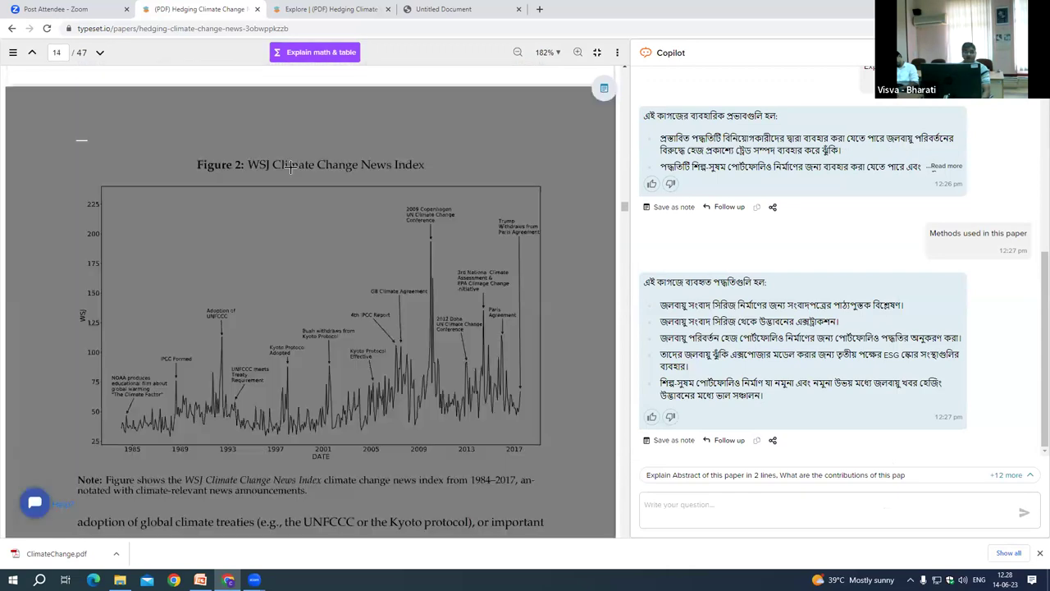
left_click_drag(75, 139, 568, 464)
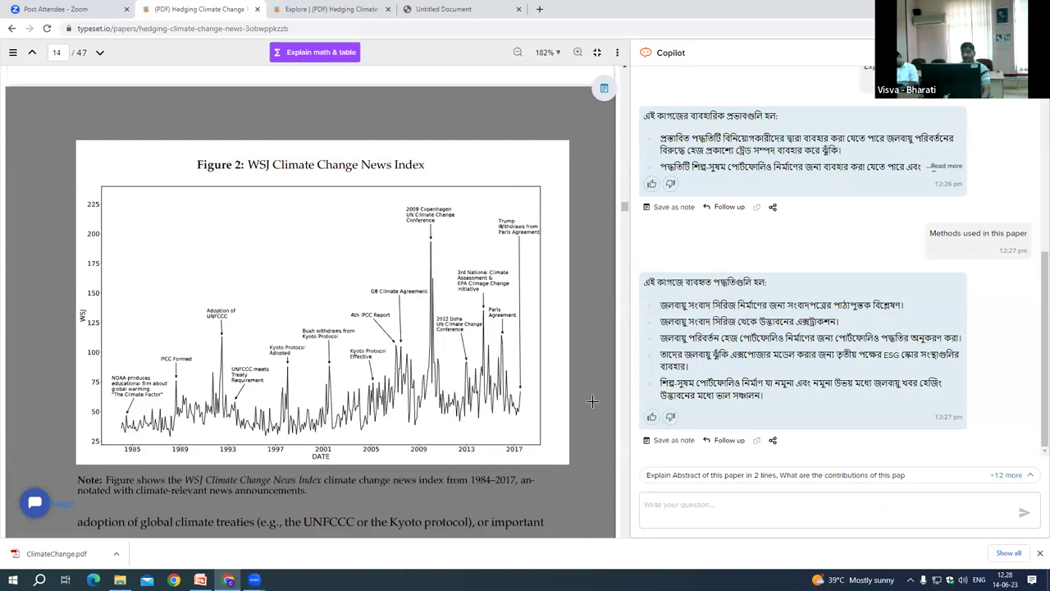
scroll(595, 413, "down", 3)
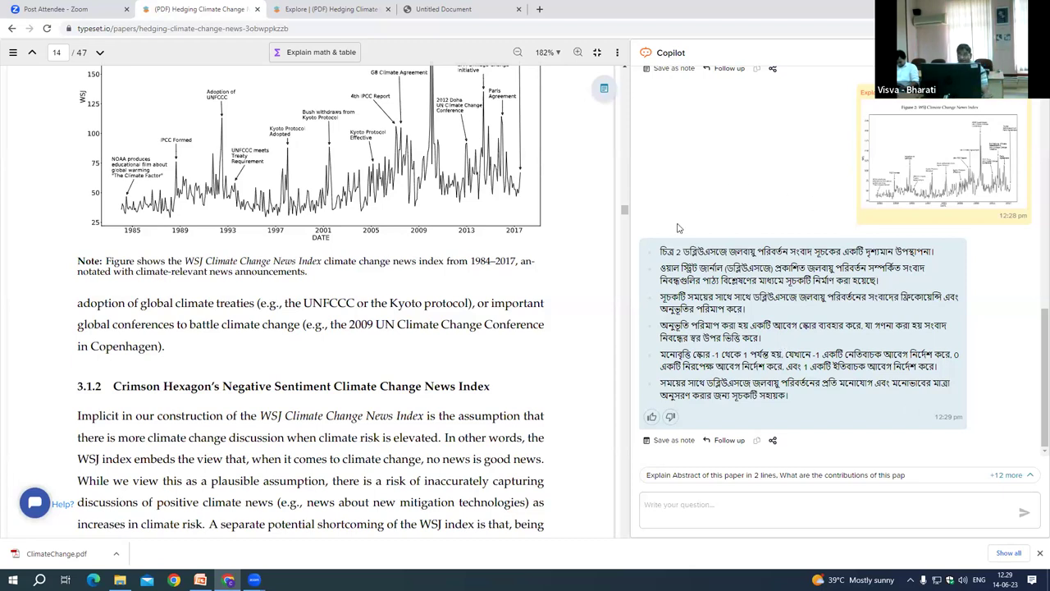
scroll(677, 228, "up", 5)
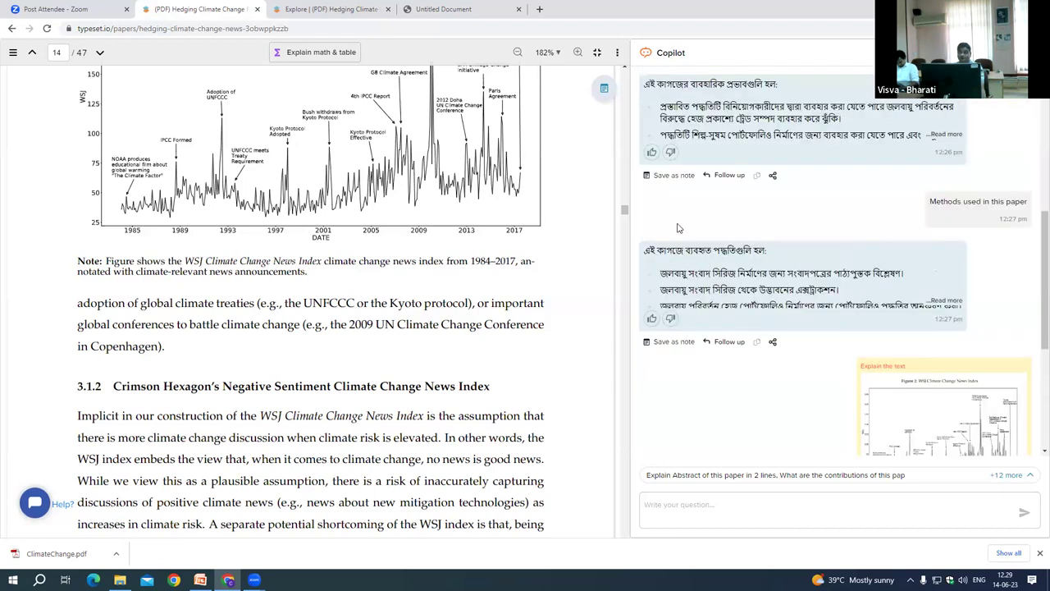
scroll(402, 316, "down", 10)
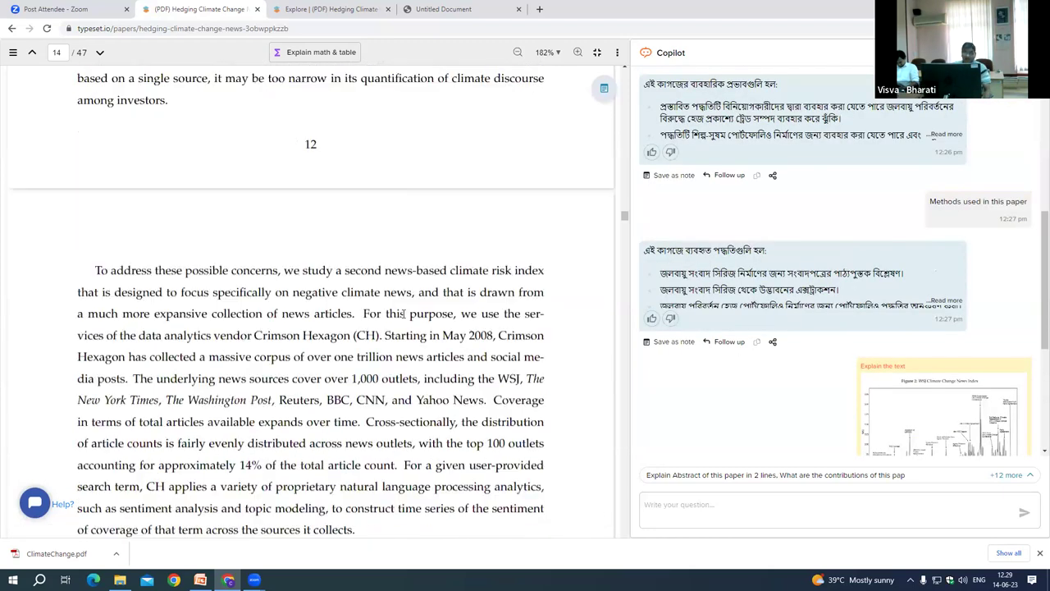
left_click_drag(355, 374, 384, 374)
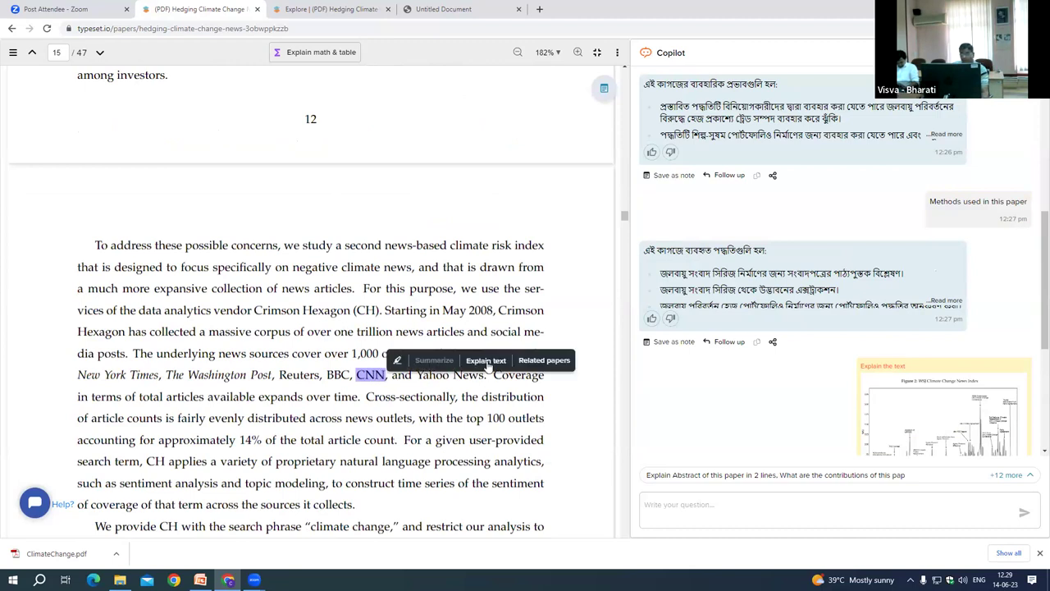
Step: Have Copilot explain the term CNN, then jump back to the paper's title page
left_click(486, 360)
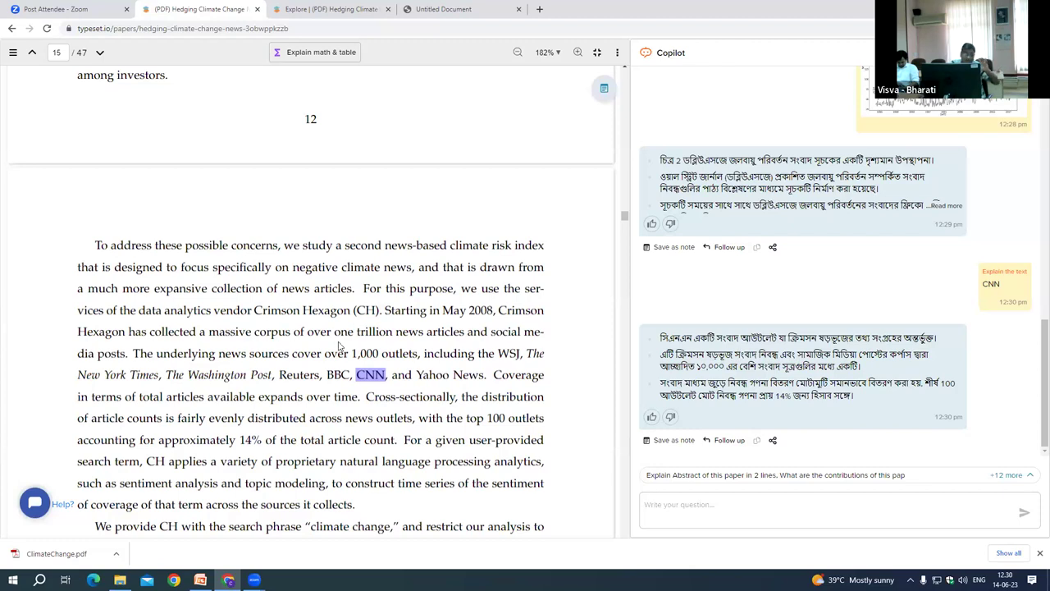
scroll(339, 365, "down", 5)
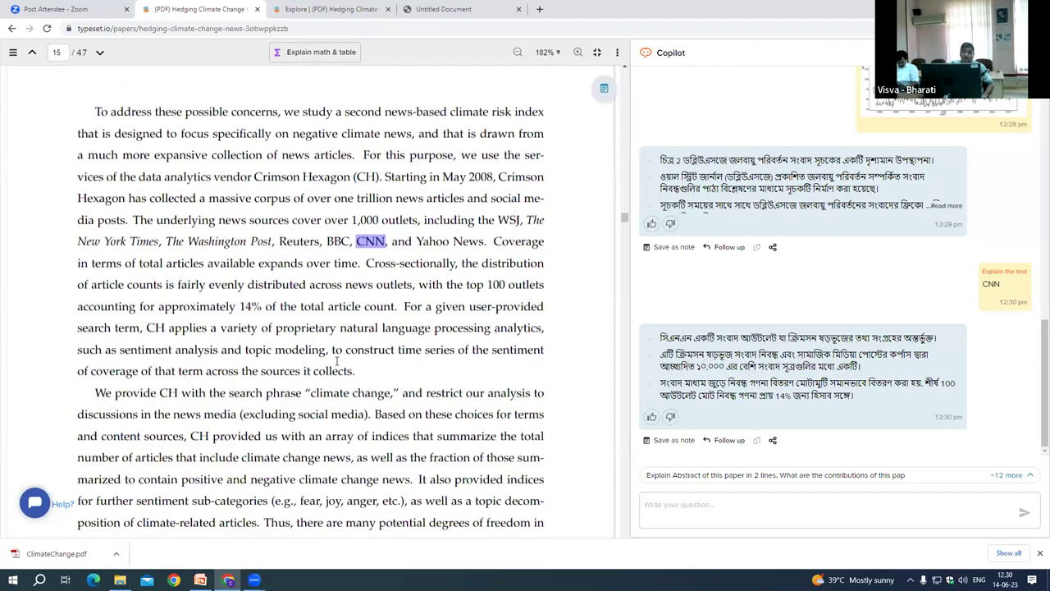
scroll(607, 223, "down", 4)
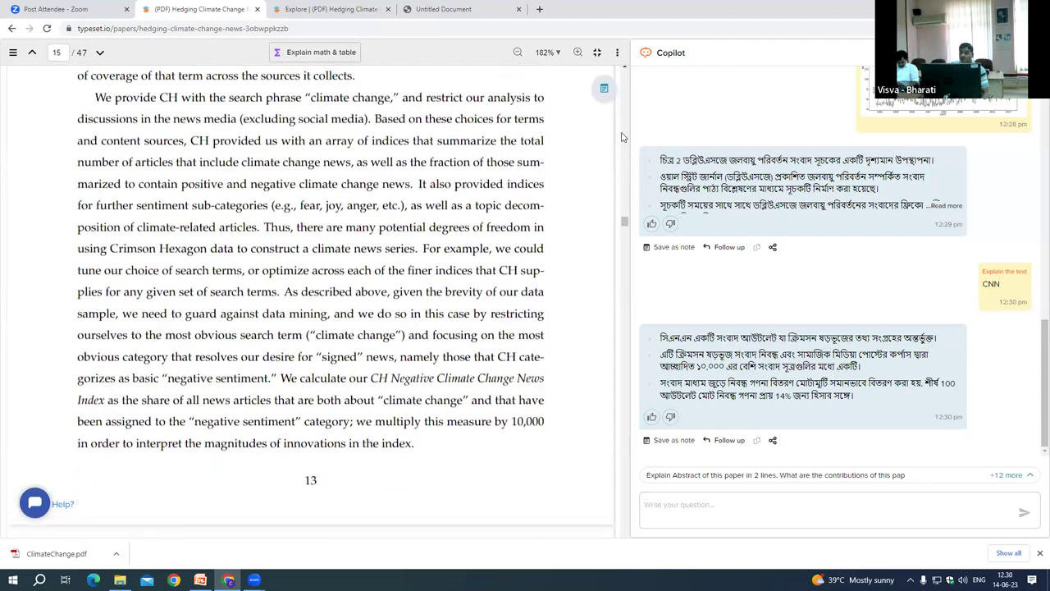
scroll(584, 97, "up", 5)
left_click(32, 51)
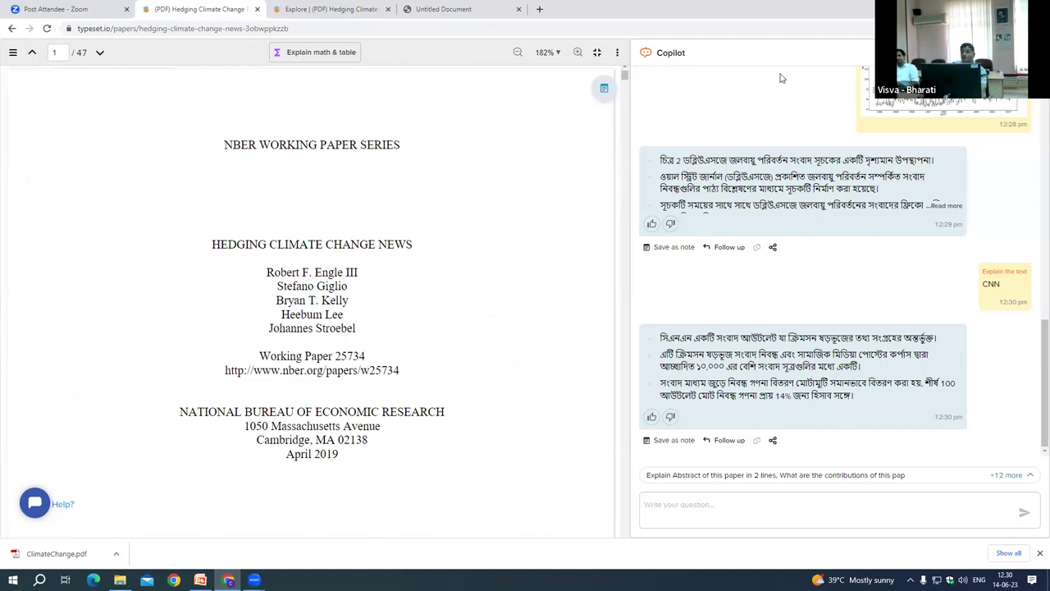
Step: Leave expanded view, open the Weather Research library collection, and start uploading PDFs to it
left_click(597, 55)
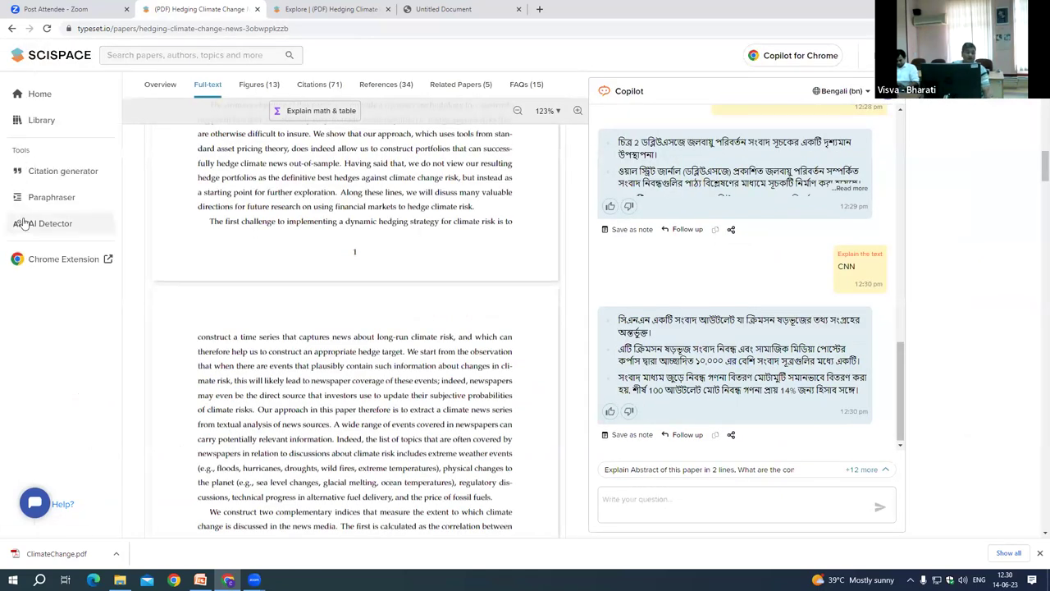
left_click(50, 128)
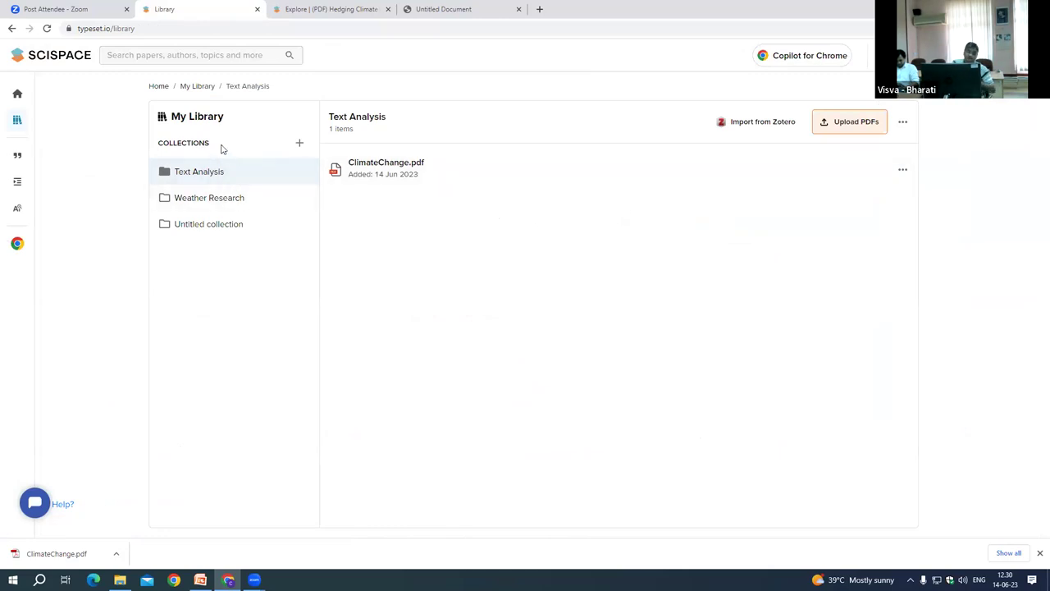
left_click(242, 206)
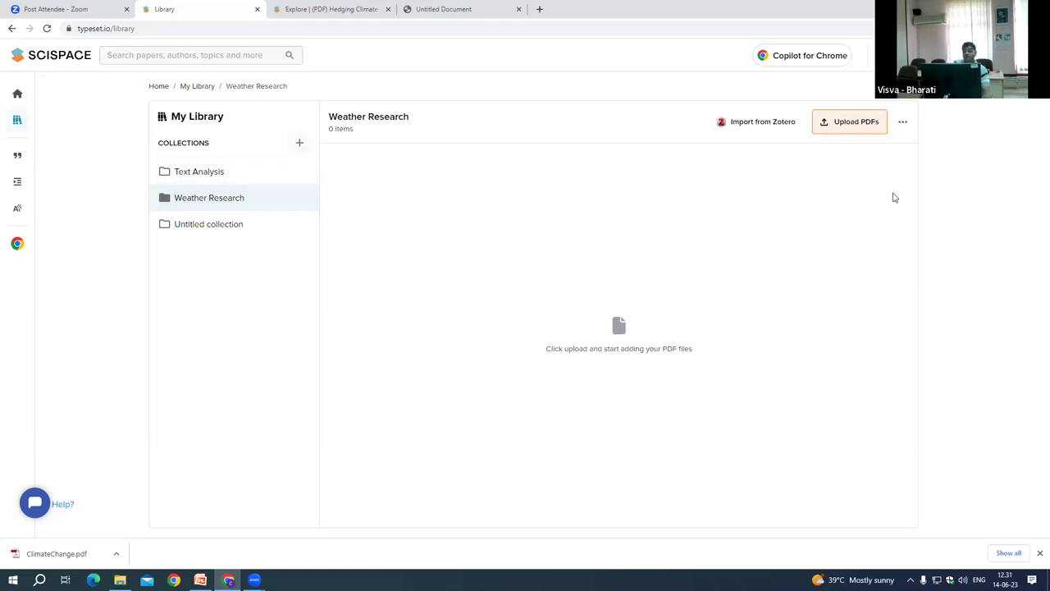
left_click(873, 132)
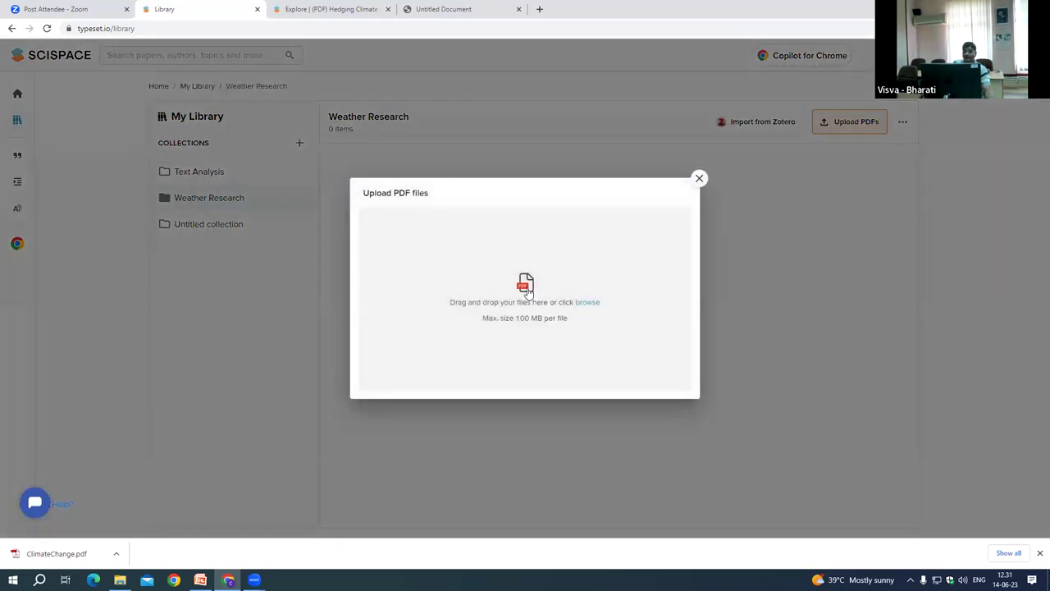
Step: Close the upload dialog and create a new library collection named Statistics
left_click(698, 178)
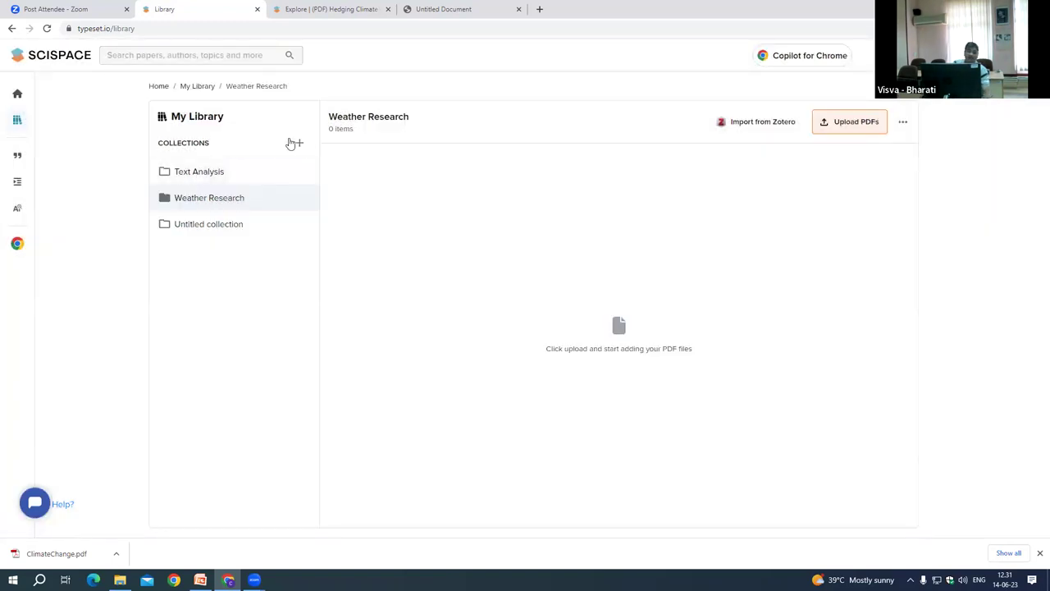
left_click(299, 143)
left_click(446, 291)
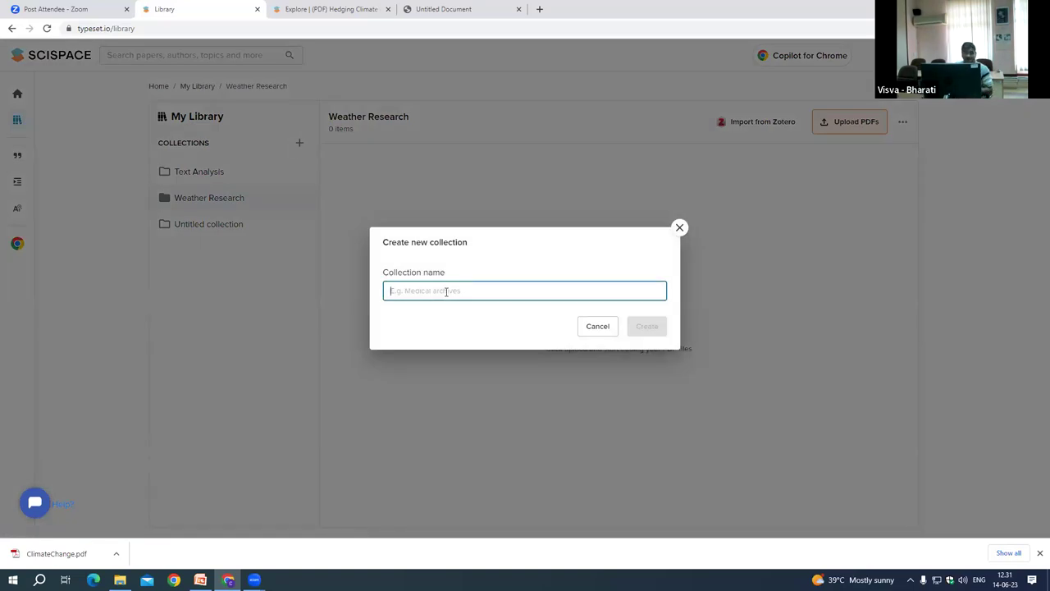
type("Statistics")
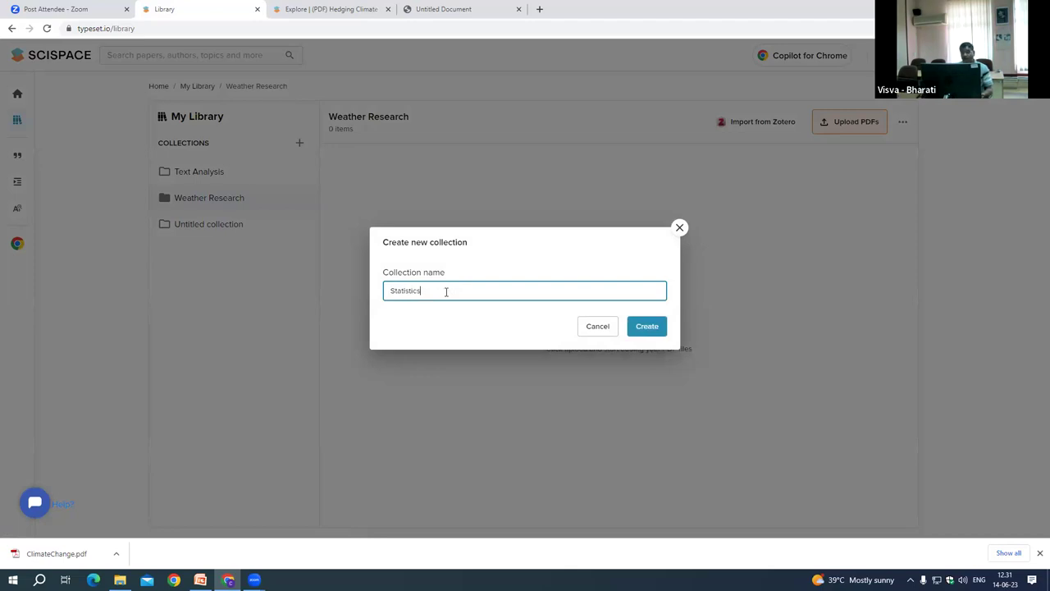
left_click(645, 328)
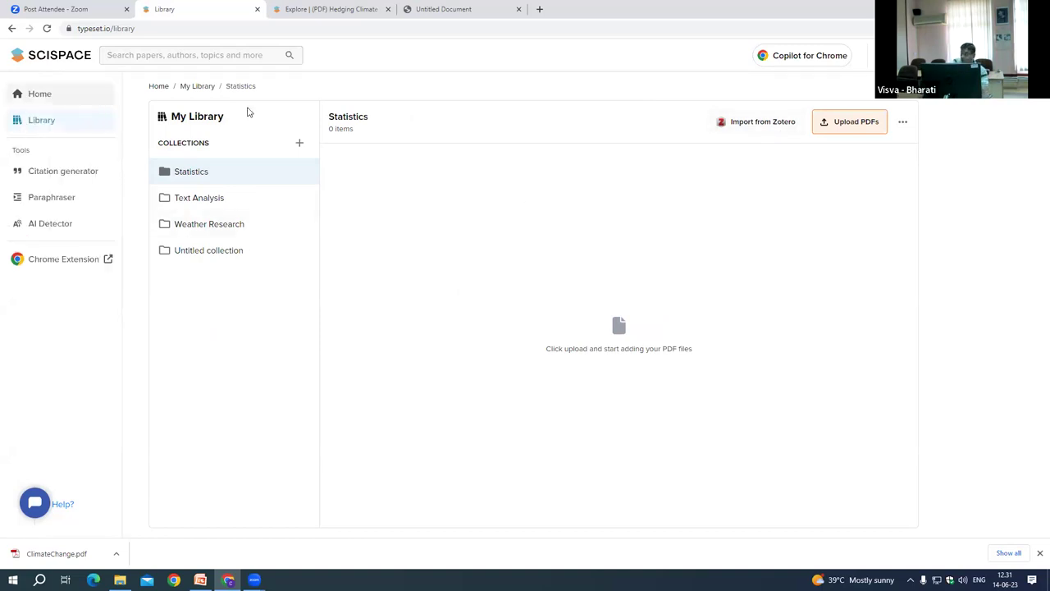
Step: Open Weather Research, then the citation generator, trying the Journal Article and Book source types
mouse_move(16, 95)
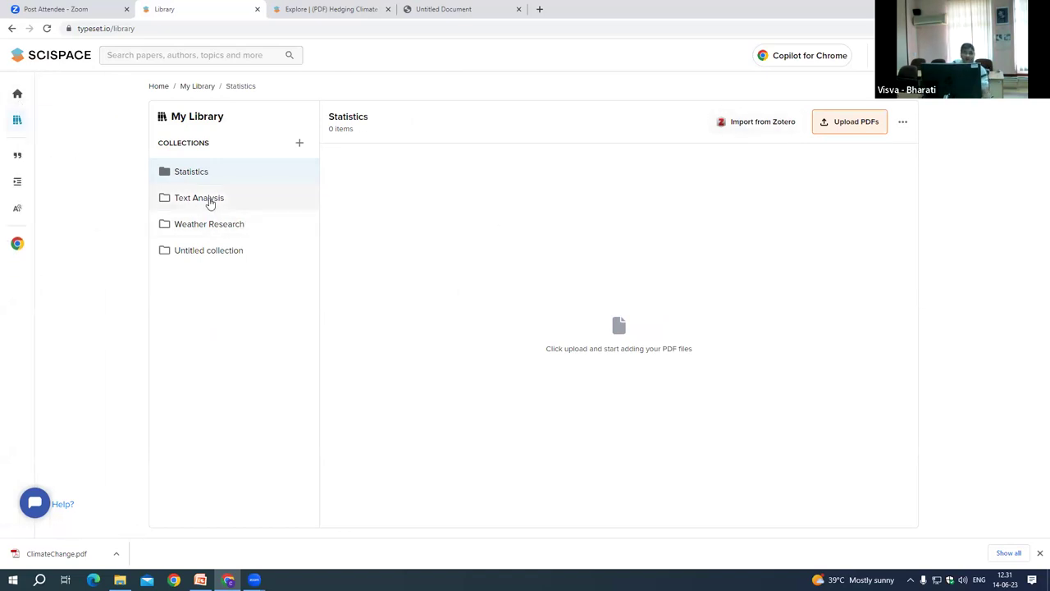
left_click(212, 227)
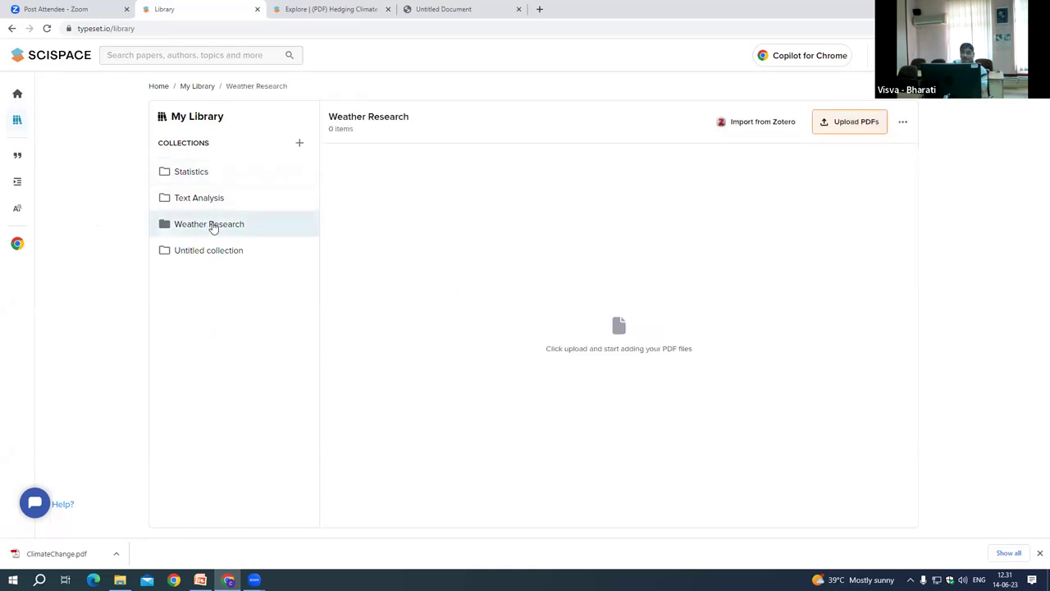
mouse_move(30, 159)
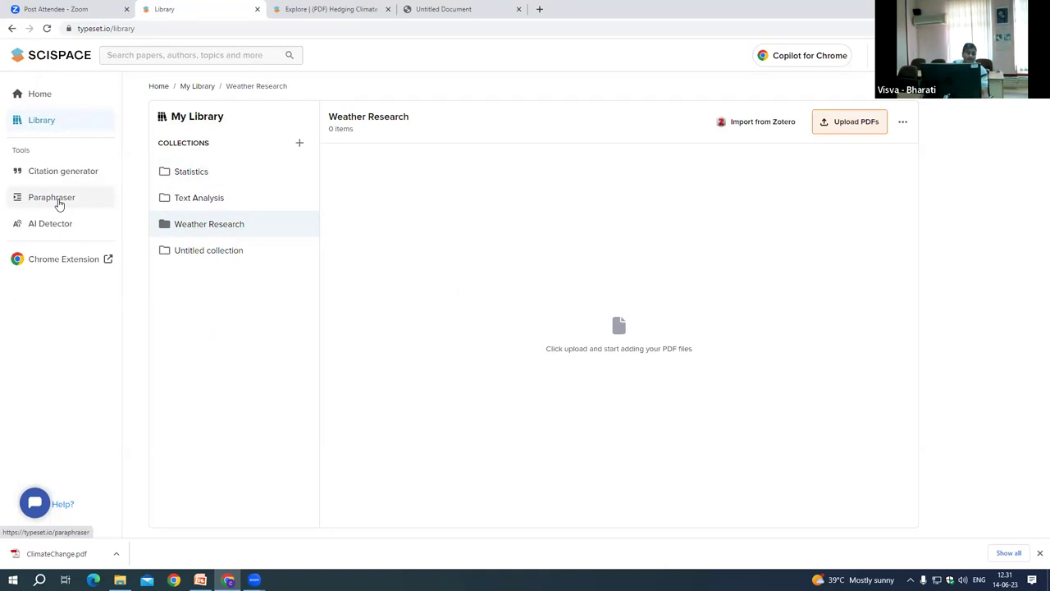
left_click(51, 171)
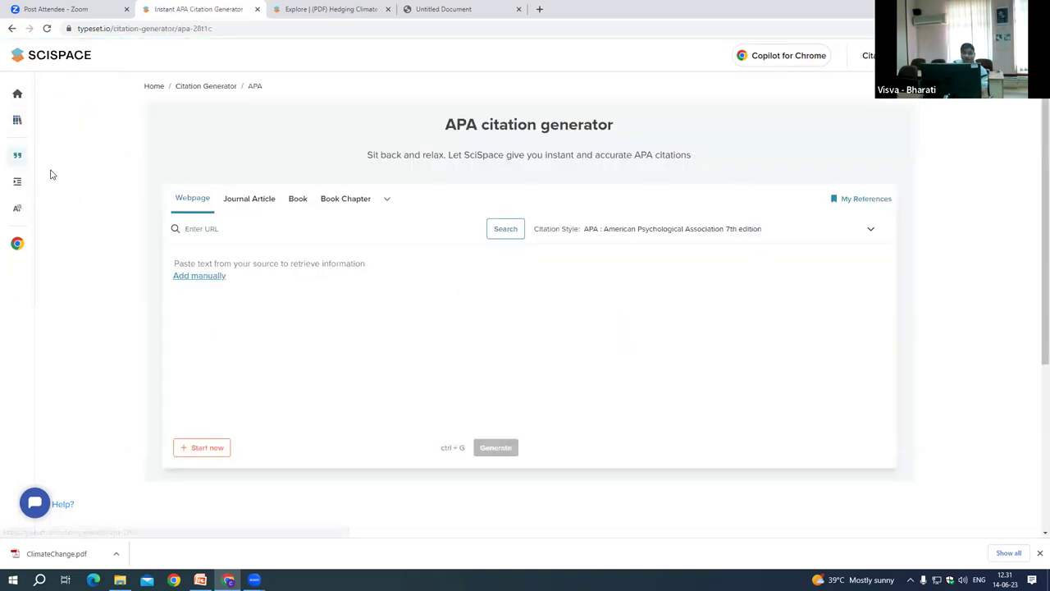
left_click(240, 200)
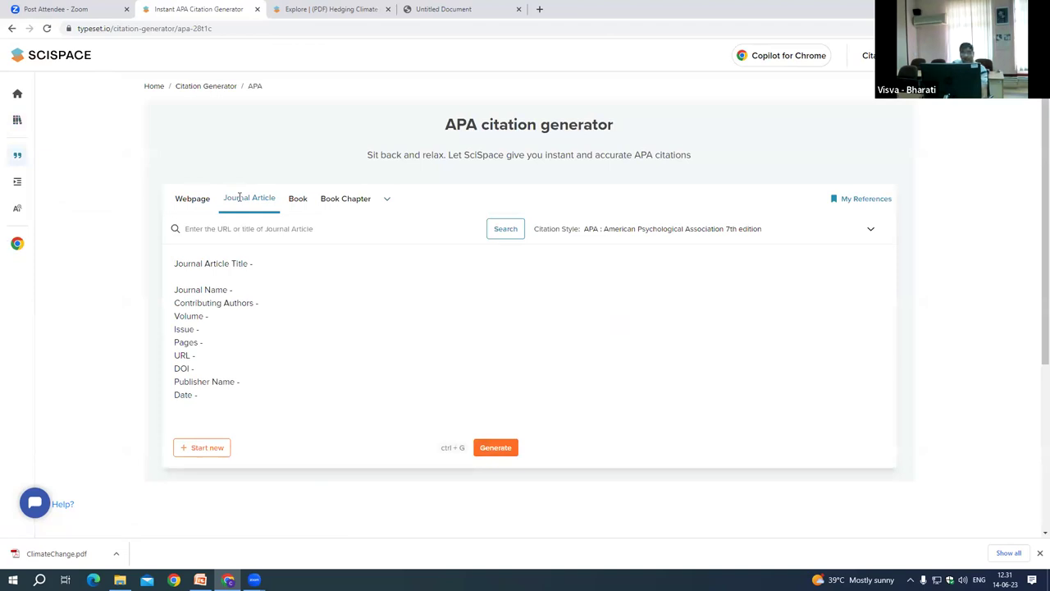
left_click(293, 207)
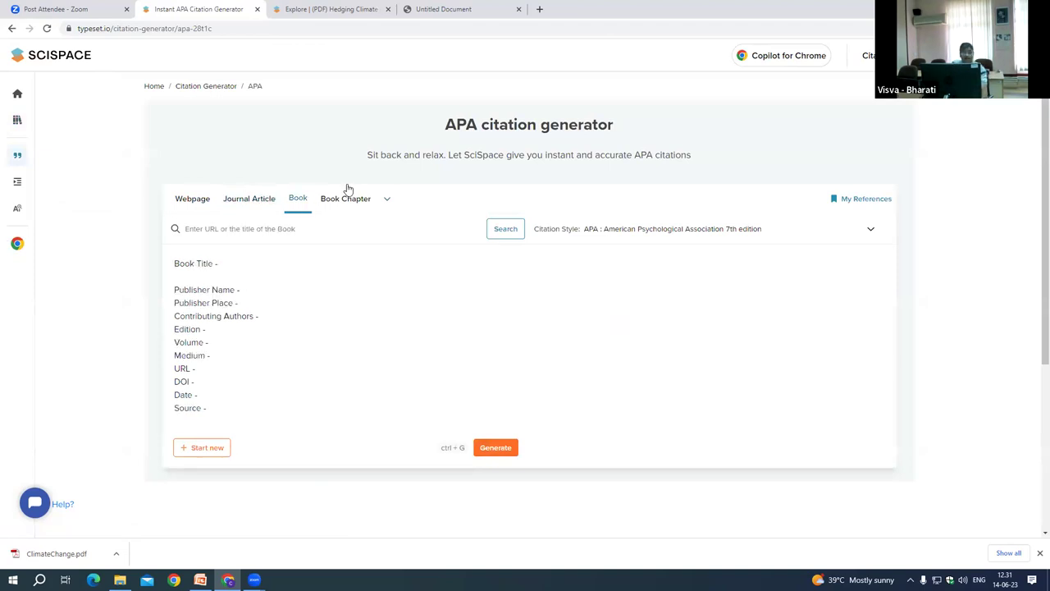
Step: In the paper's tab, open the citation generator, keep APA 7th edition style, and clear the Book form
left_click(332, 11)
left_click(738, 256)
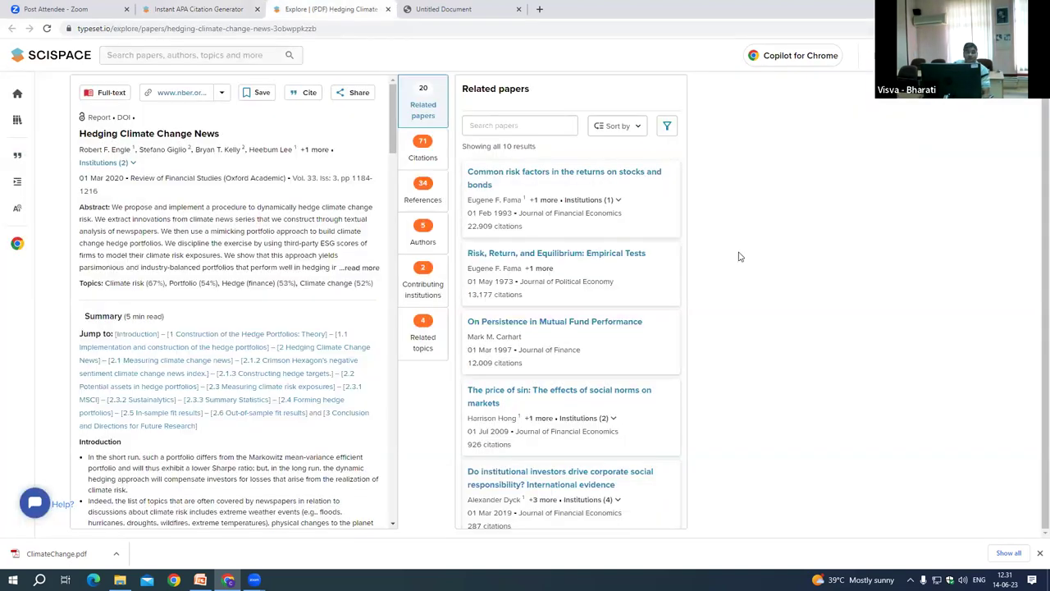
mouse_move(25, 131)
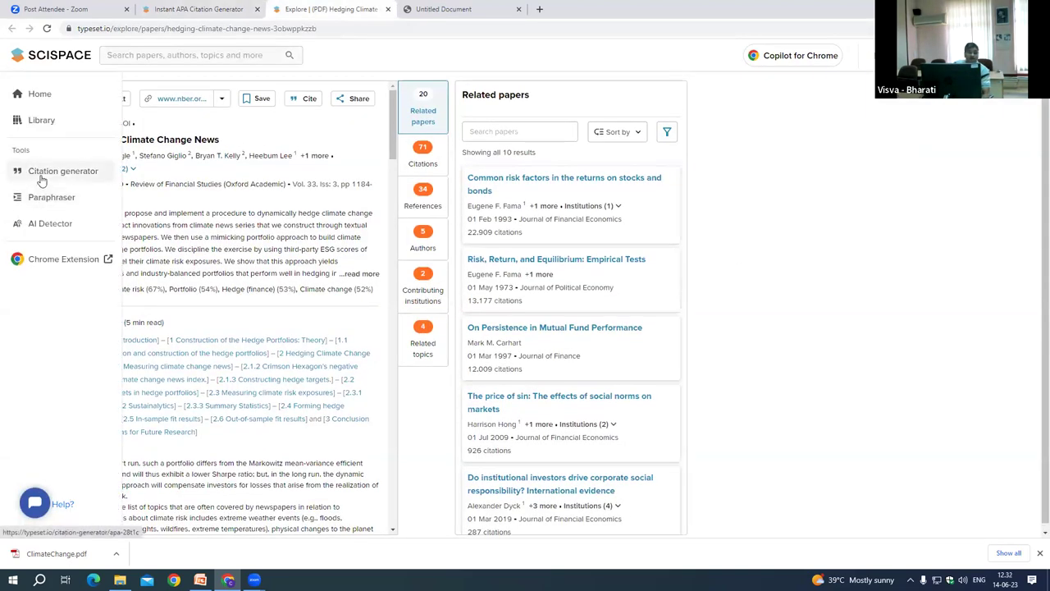
left_click(41, 176)
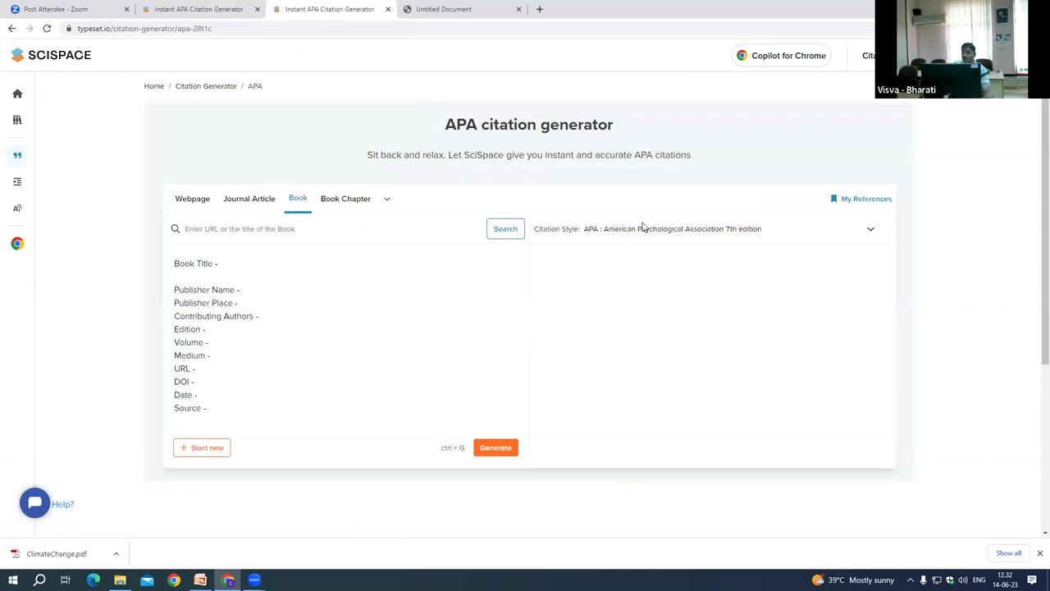
left_click(867, 230)
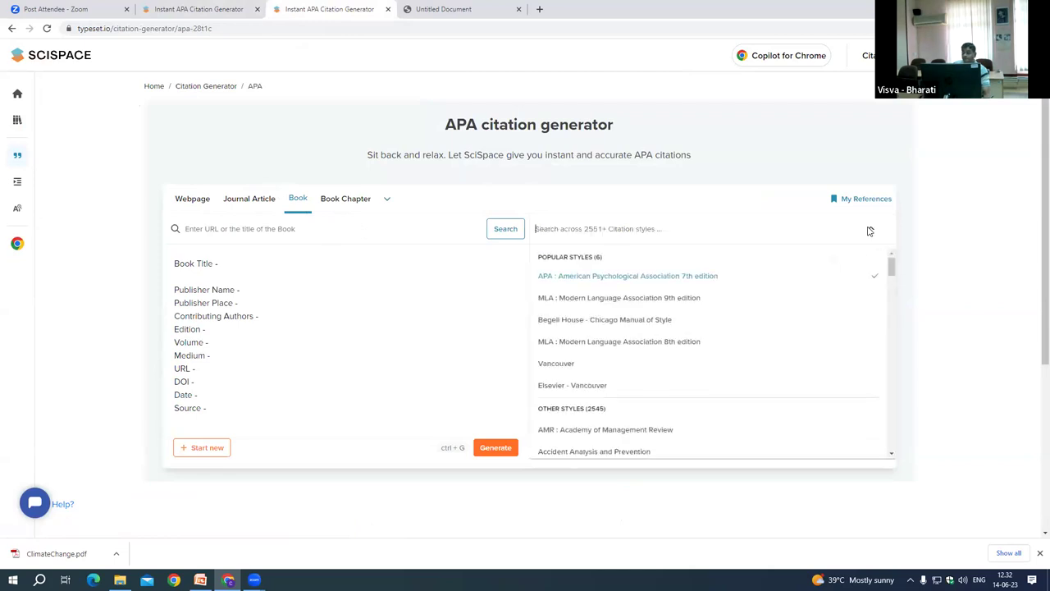
left_click(495, 331)
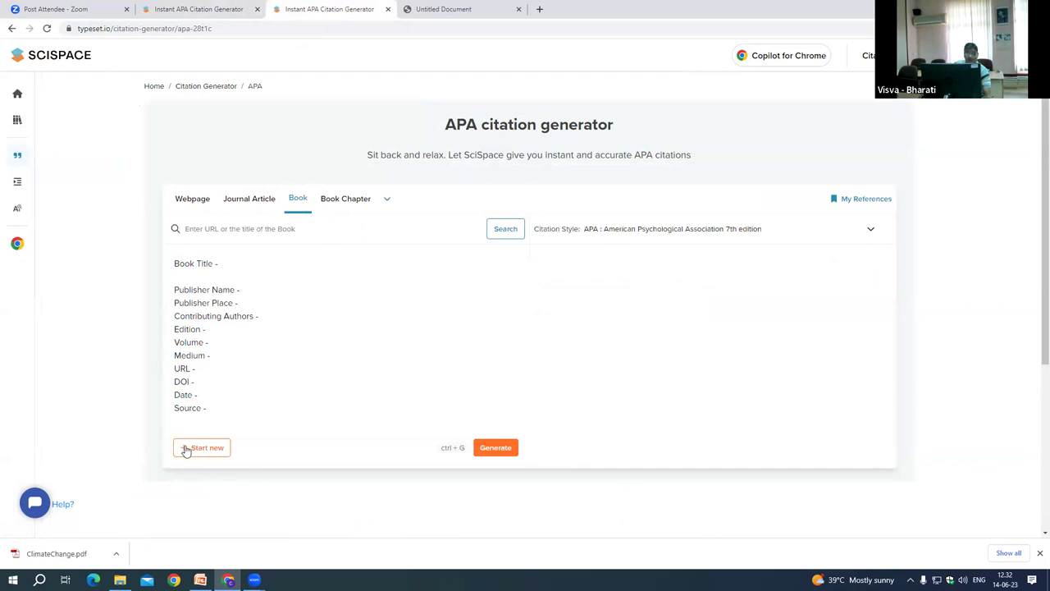
left_click(185, 448)
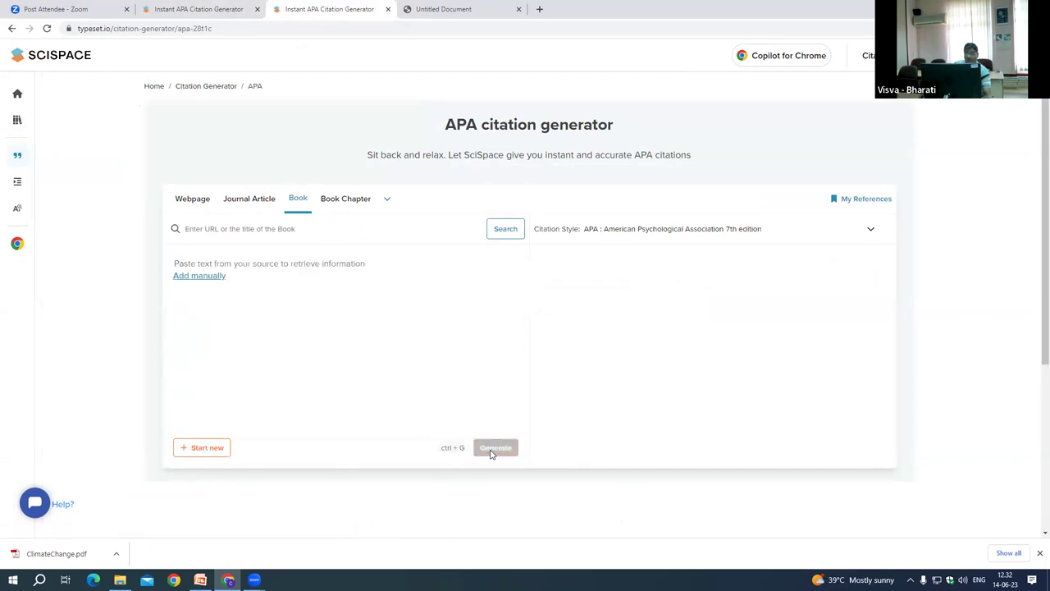
left_click(32, 121)
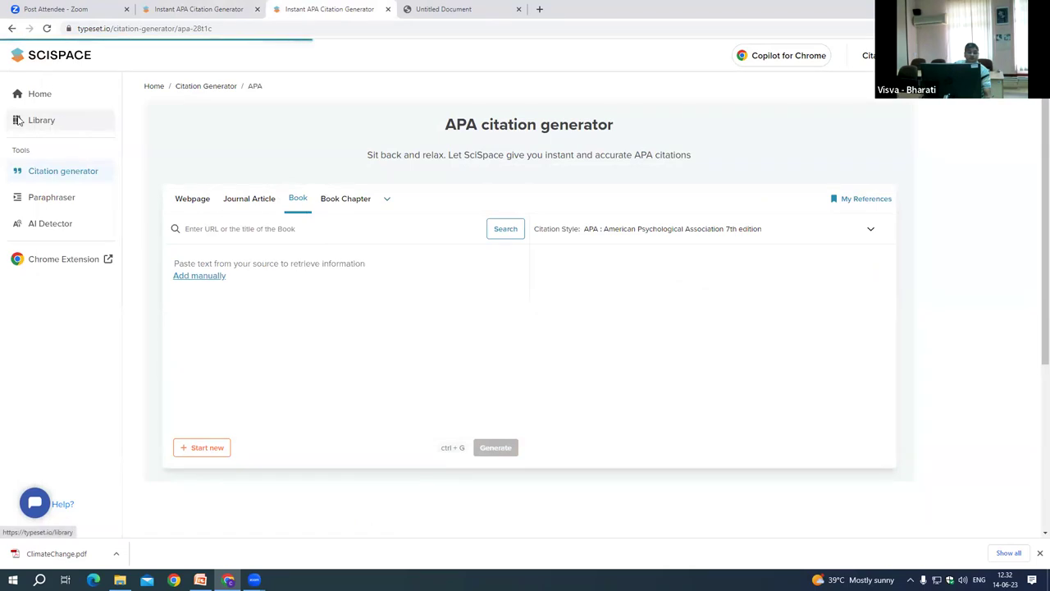
Step: Upload ClimateChange.pdf into the Weather Research collection and open it in the reader
left_click(191, 224)
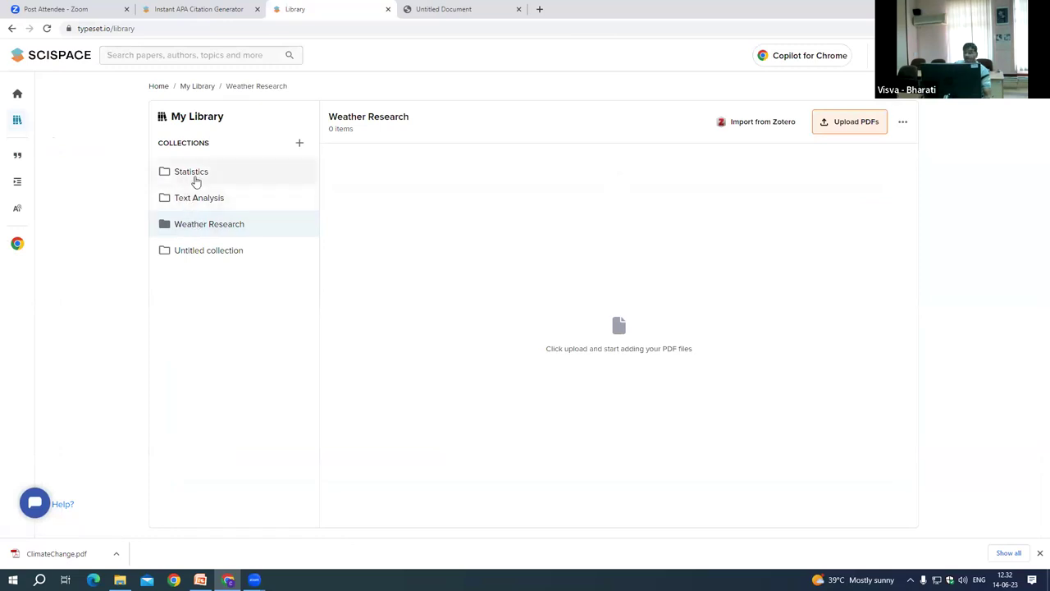
left_click(840, 133)
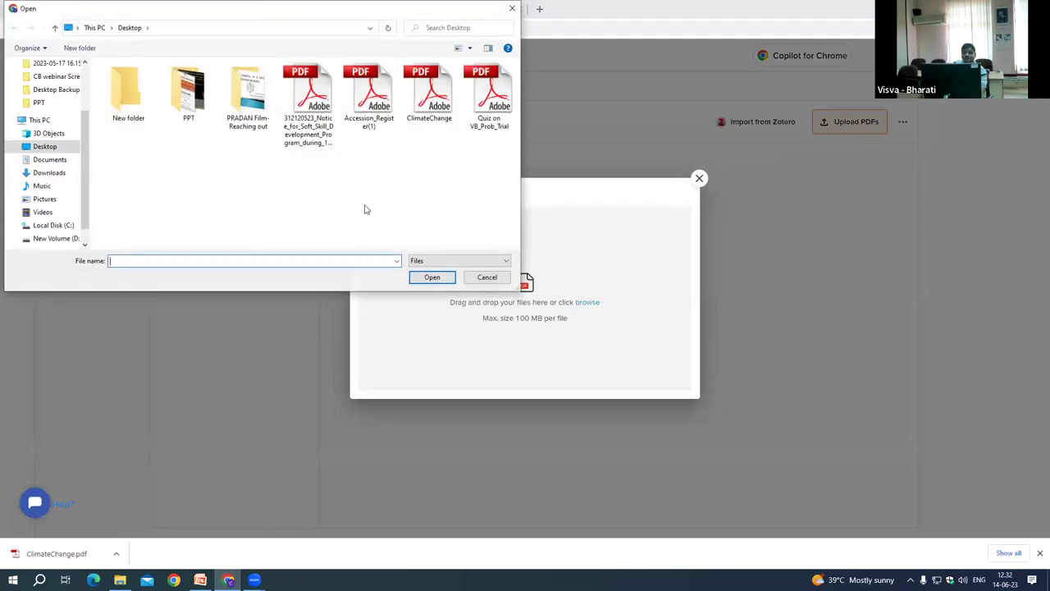
left_click(428, 92)
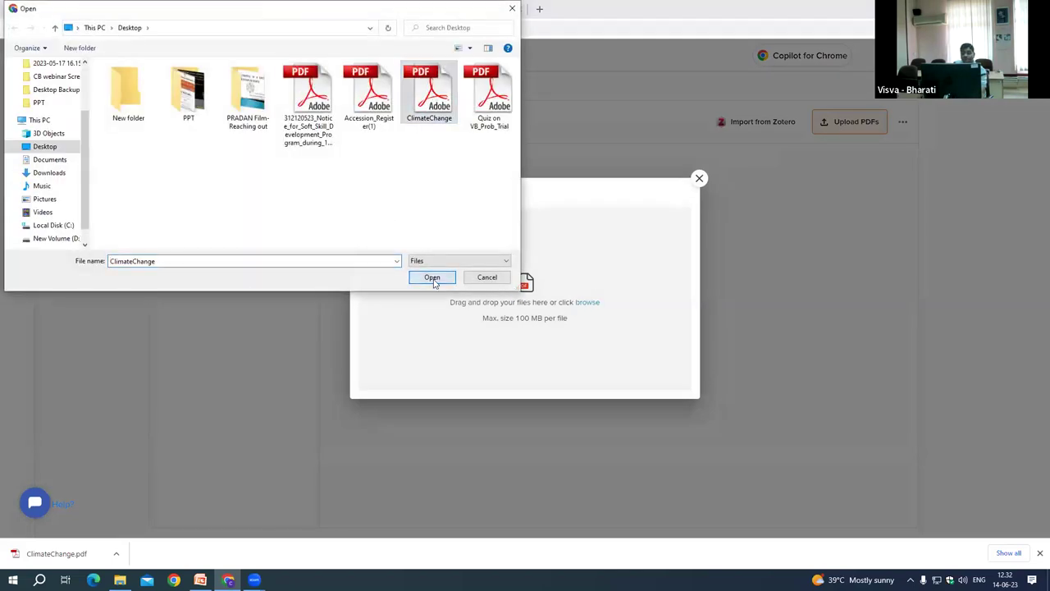
left_click(432, 277)
left_click(663, 382)
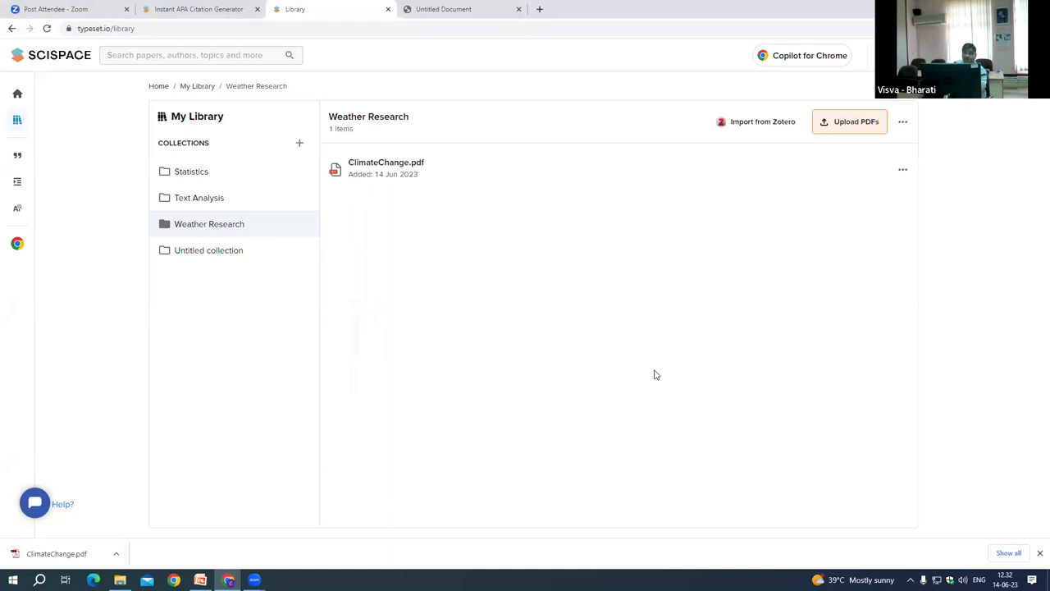
left_click(465, 169)
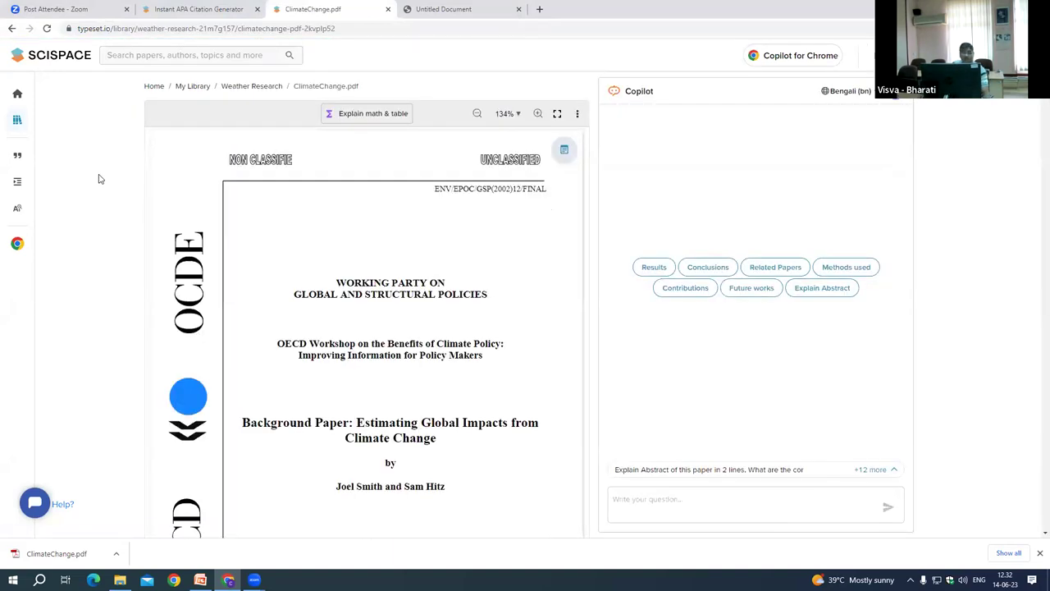
left_click(49, 175)
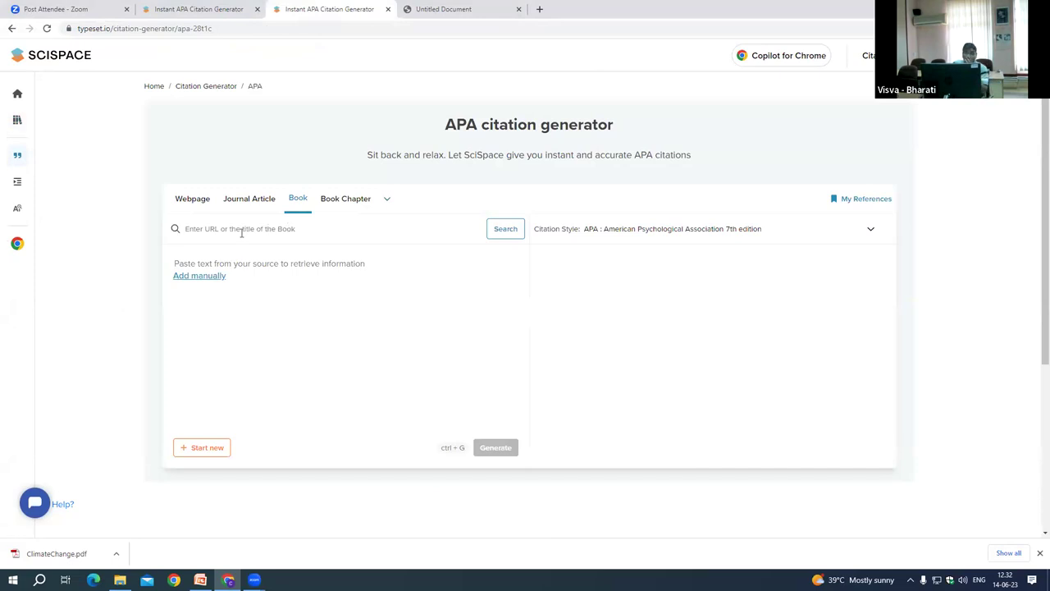
Step: Set the APA citation generator to the Journal Article form, then bring back the OECD climate PDF
left_click(241, 233)
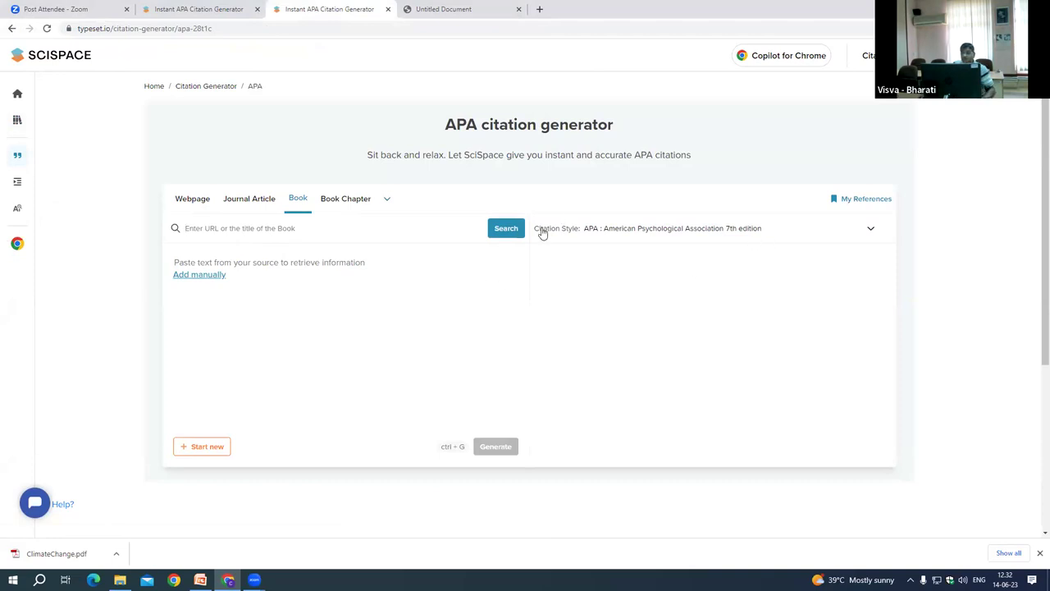
mouse_move(21, 159)
left_click(55, 174)
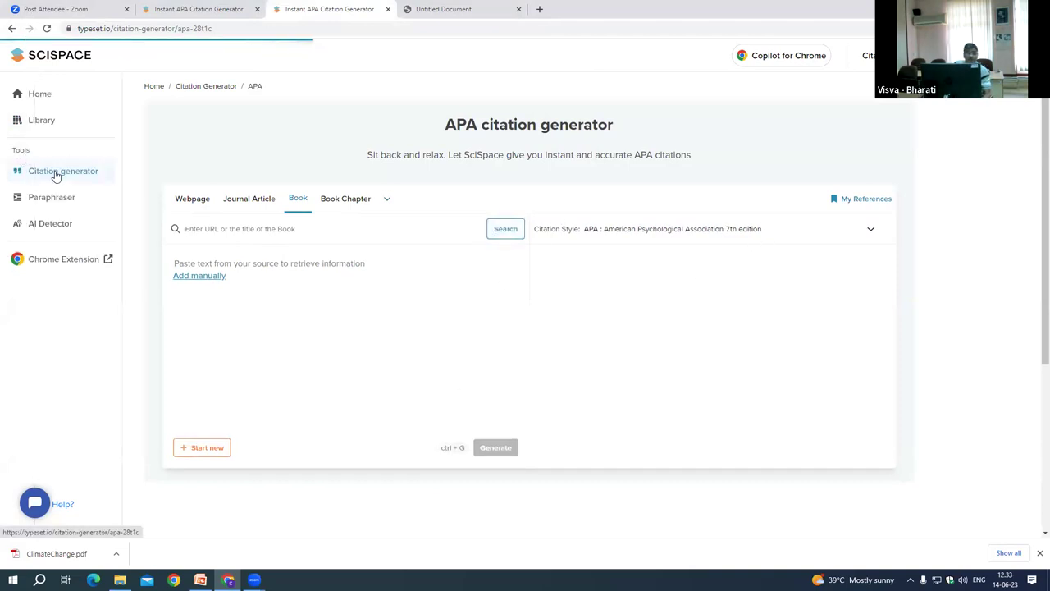
left_click(269, 198)
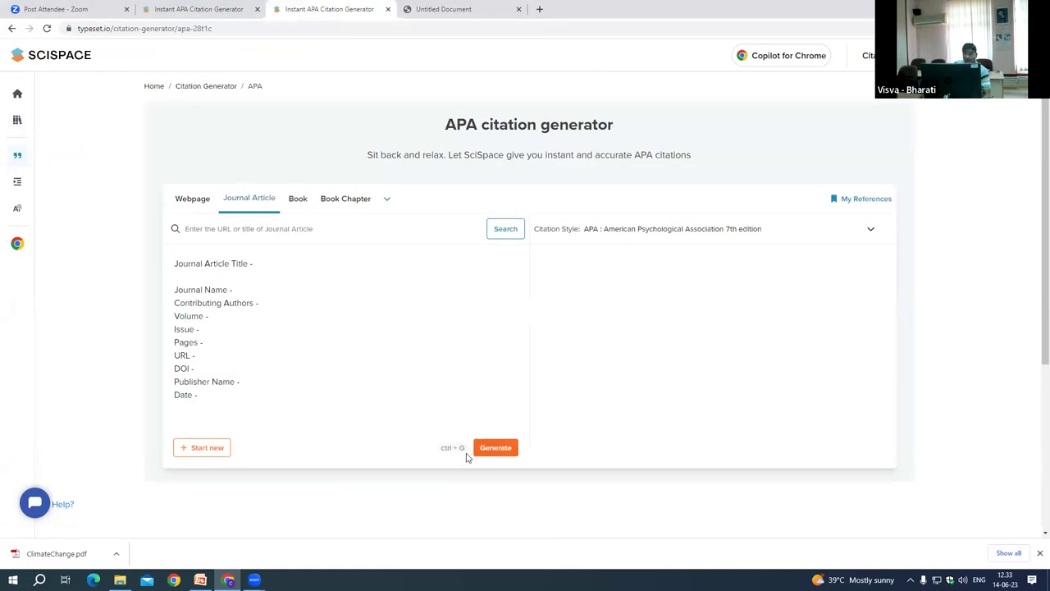
left_click(381, 225)
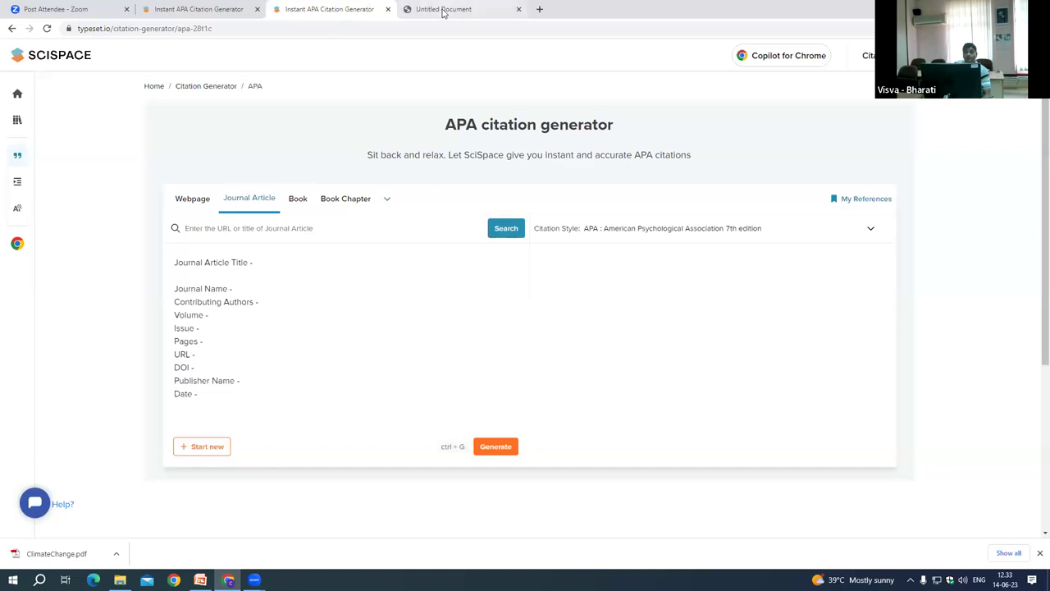
left_click(435, 9)
scroll(479, 189, "up", 8)
scroll(481, 185, "up", 8)
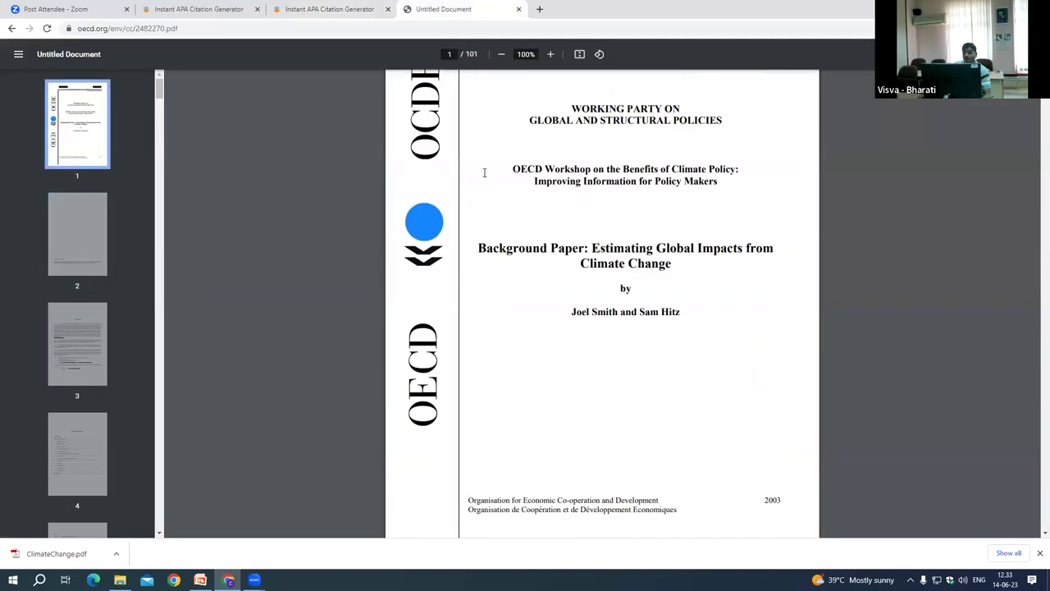
Step: Copy the working party and workshop title headings from page 1 of the OECD PDF
left_click_drag(566, 221, 717, 302)
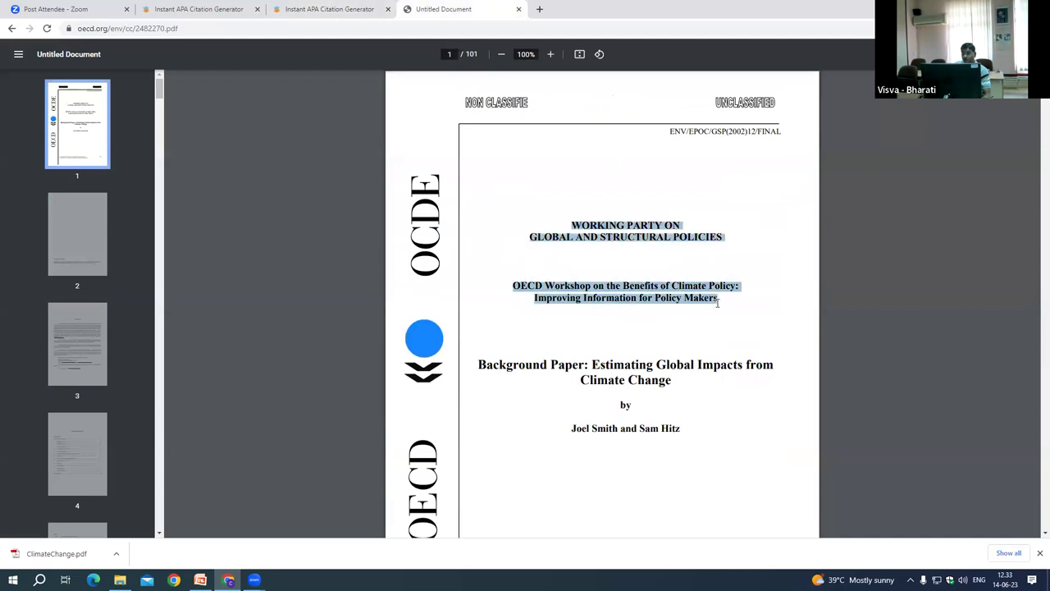
left_click(707, 331)
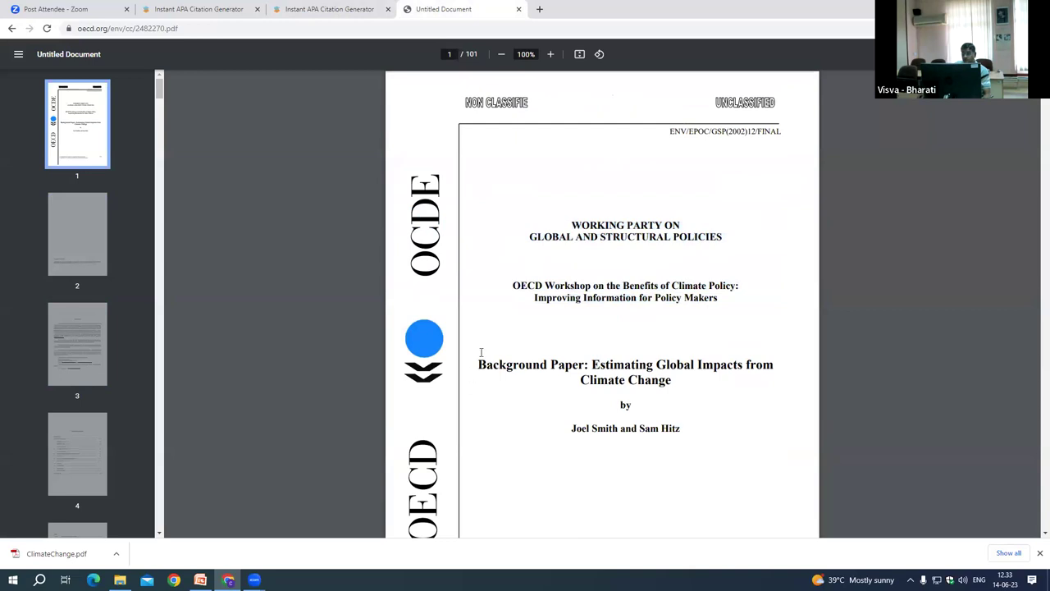
left_click_drag(574, 223, 747, 244)
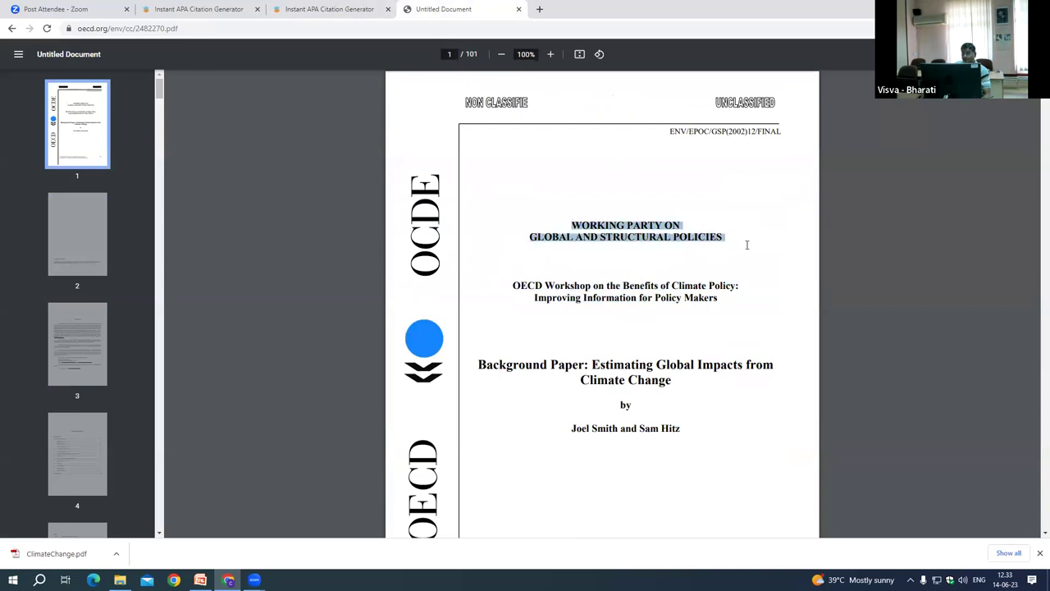
left_click(722, 303, "shift")
right_click(618, 277)
left_click(640, 285)
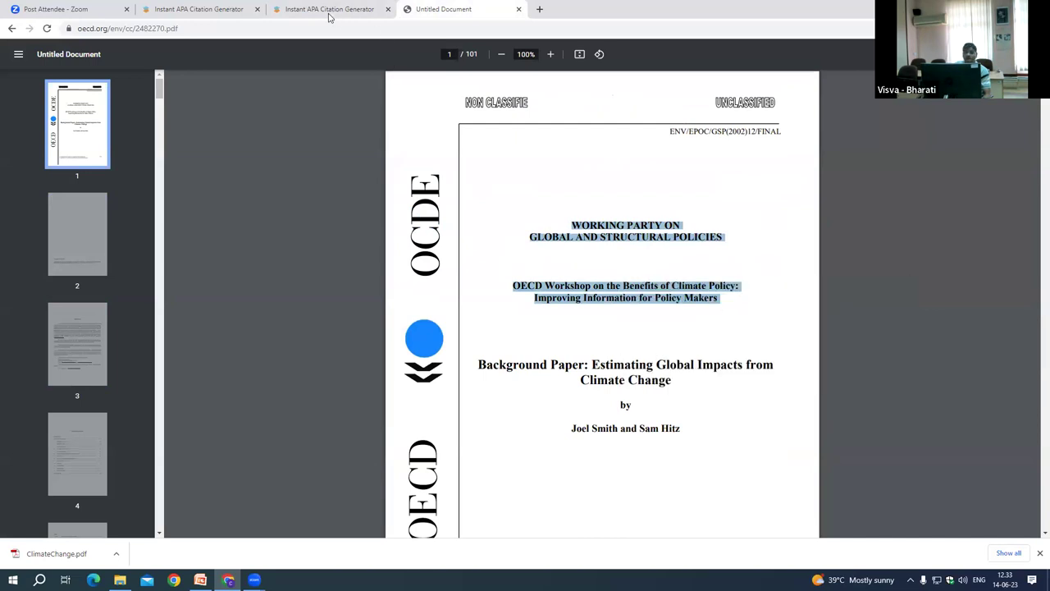
left_click(207, 9)
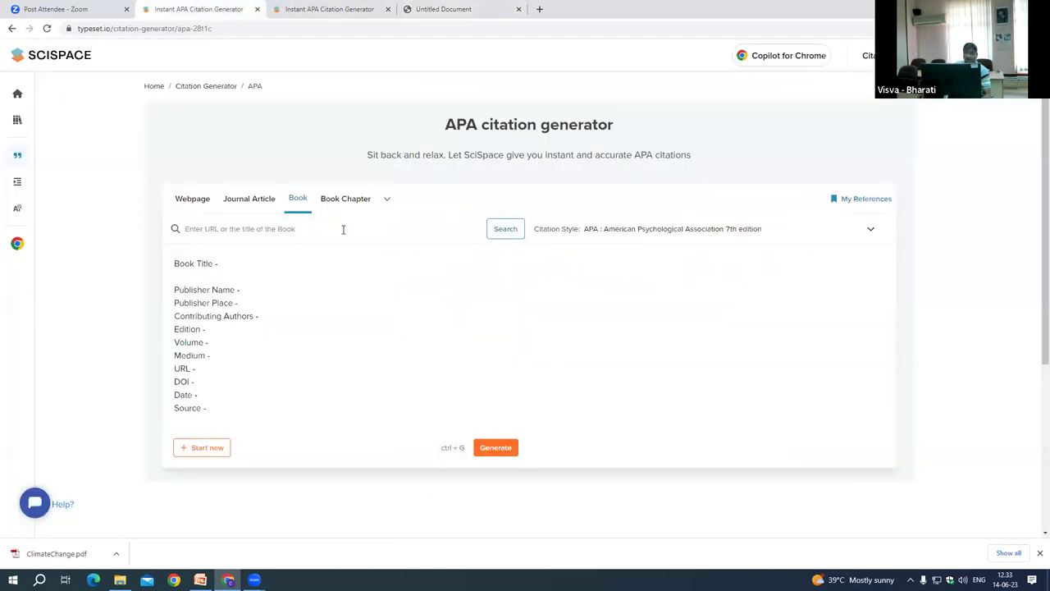
Step: Paste the copied workshop title into the Book search, browse results, and keep APA 7th edition
right_click(343, 230)
left_click(395, 312)
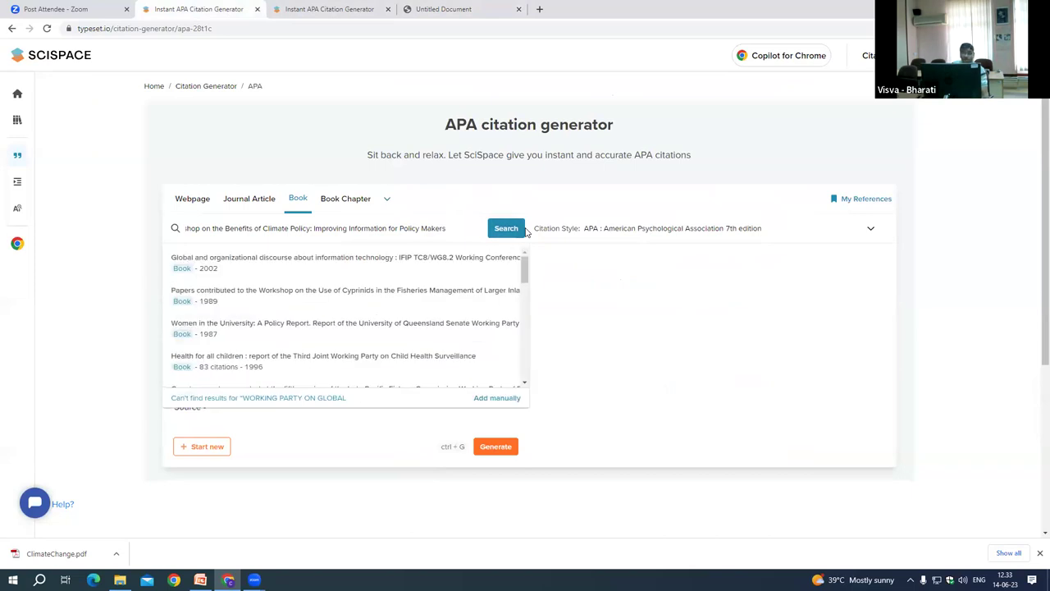
left_click_drag(526, 269, 524, 352)
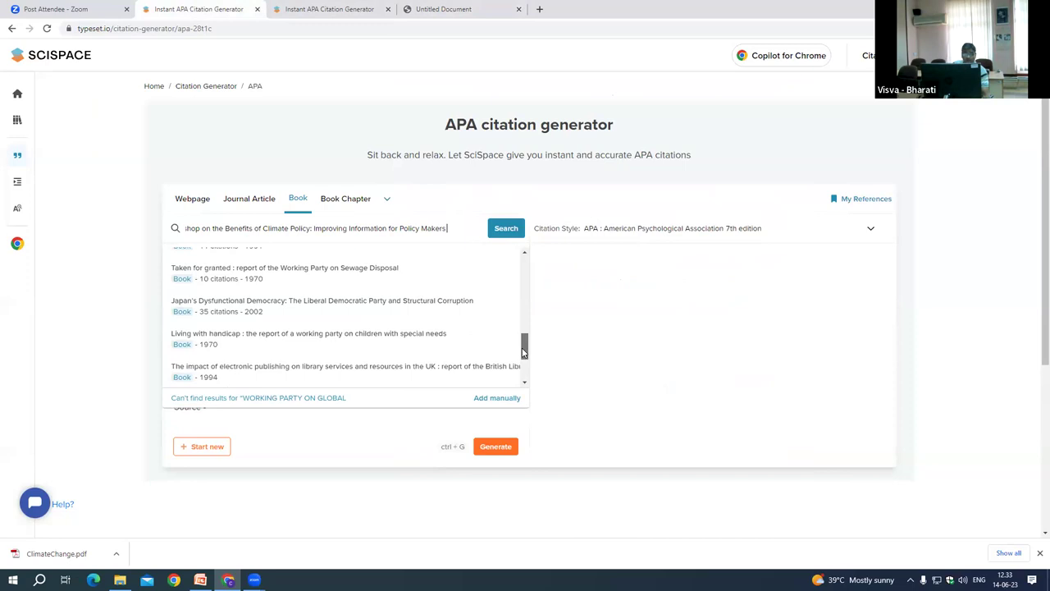
left_click_drag(524, 353, 525, 256)
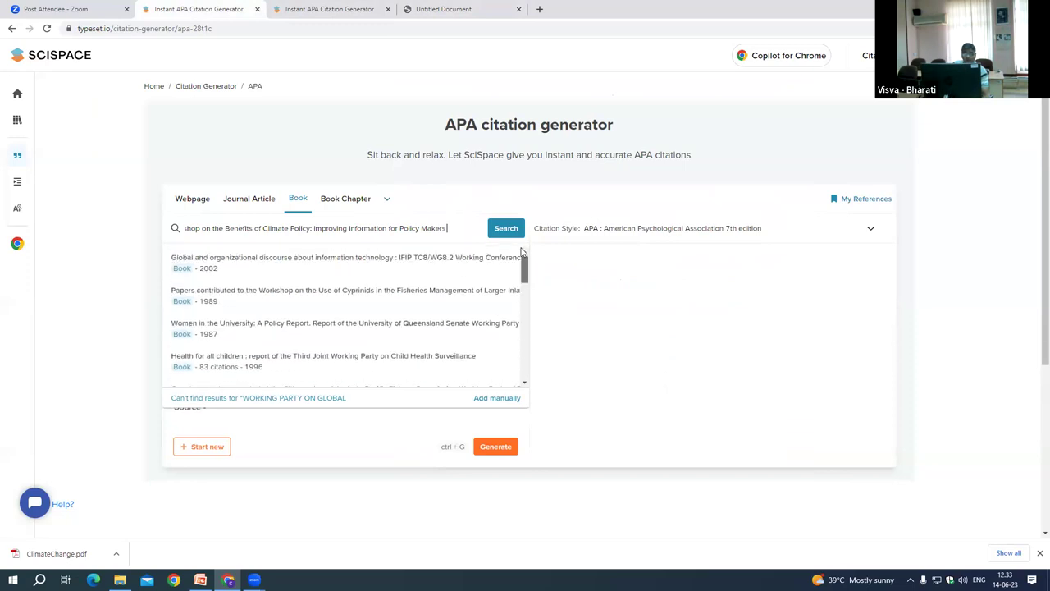
left_click(868, 230)
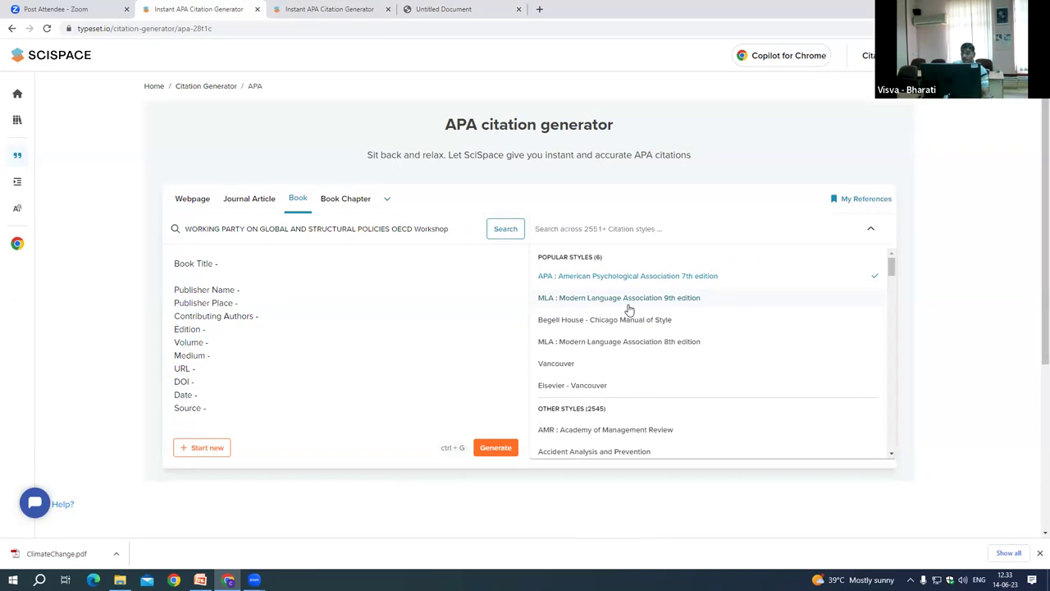
left_click(334, 81)
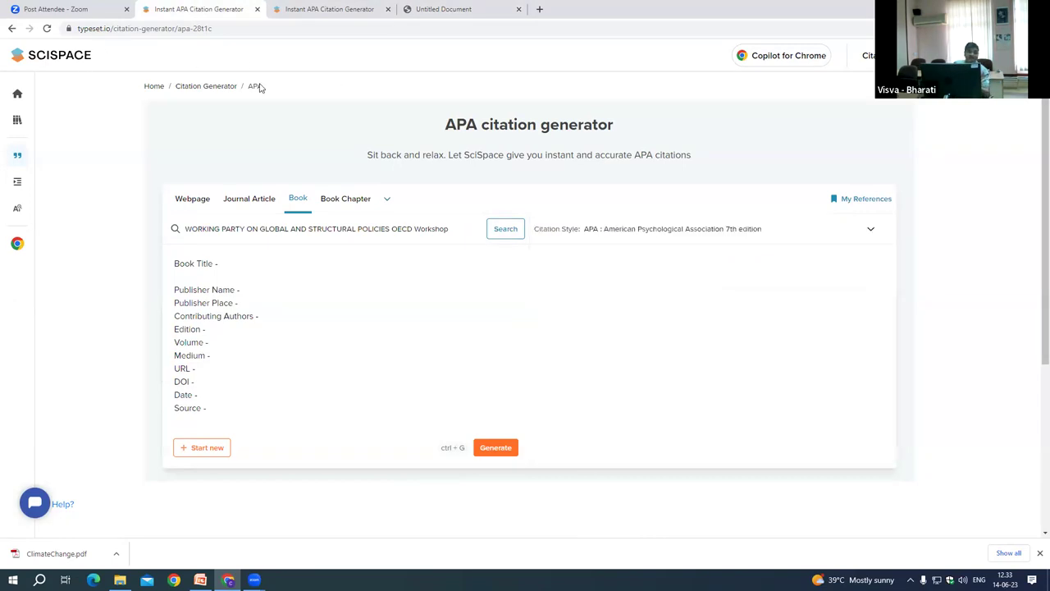
Step: Return to the SciSpace home page, then run Test Mic in Zoom's audio settings and close them
mouse_move(18, 94)
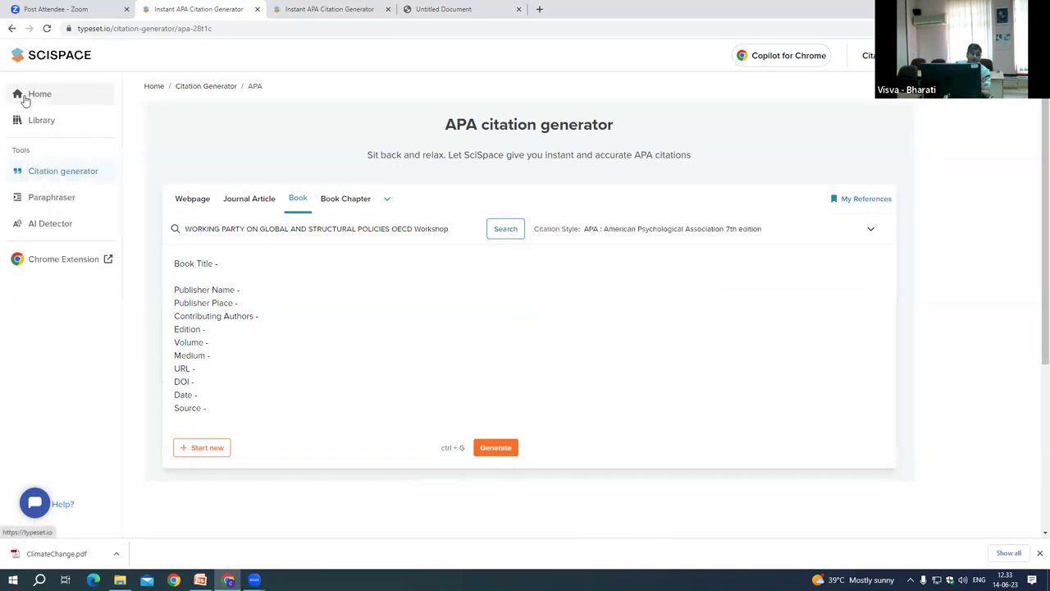
left_click(25, 97)
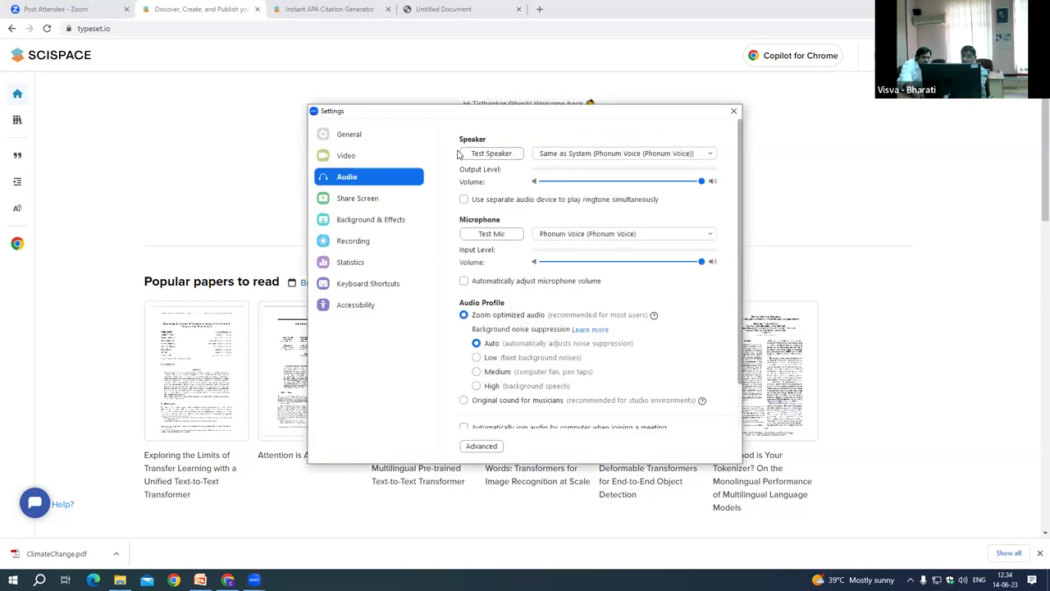
left_click(485, 236)
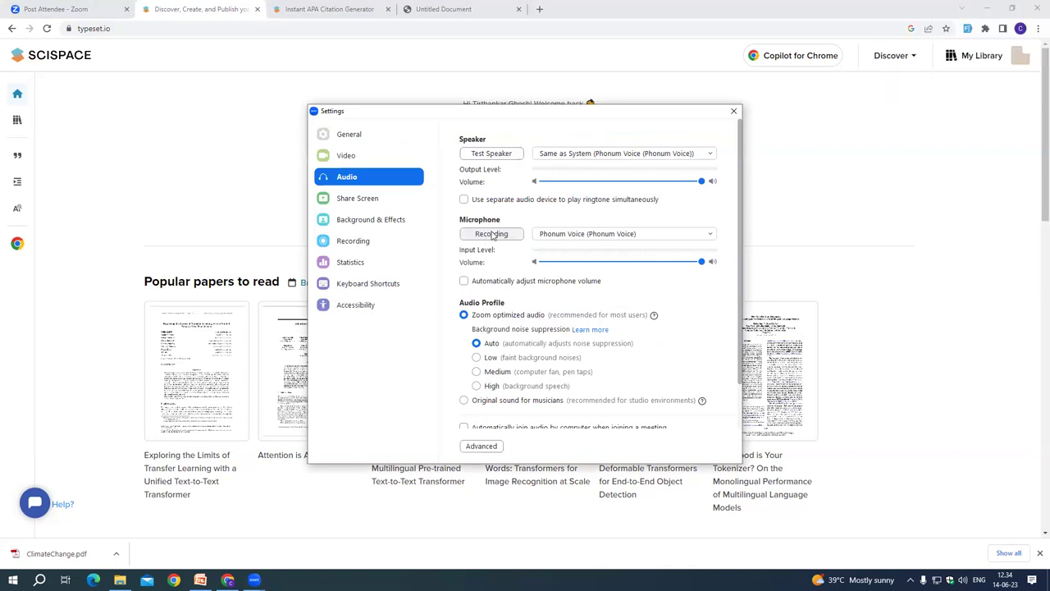
left_click(733, 110)
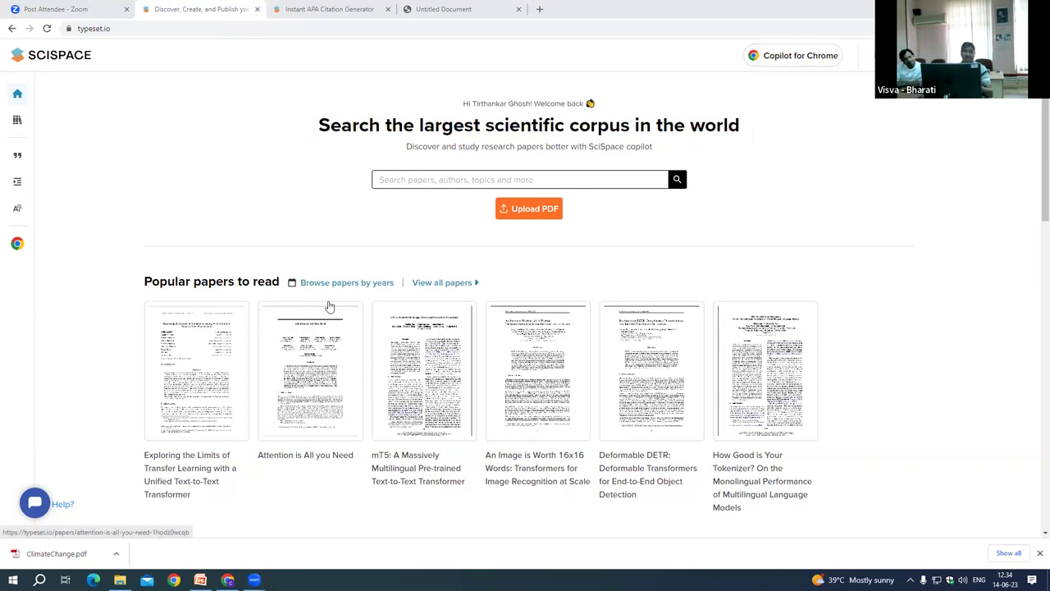
Step: Check the Apps slide in PowerPoint, then open a new Chrome tab on the Google start page
left_click(200, 579)
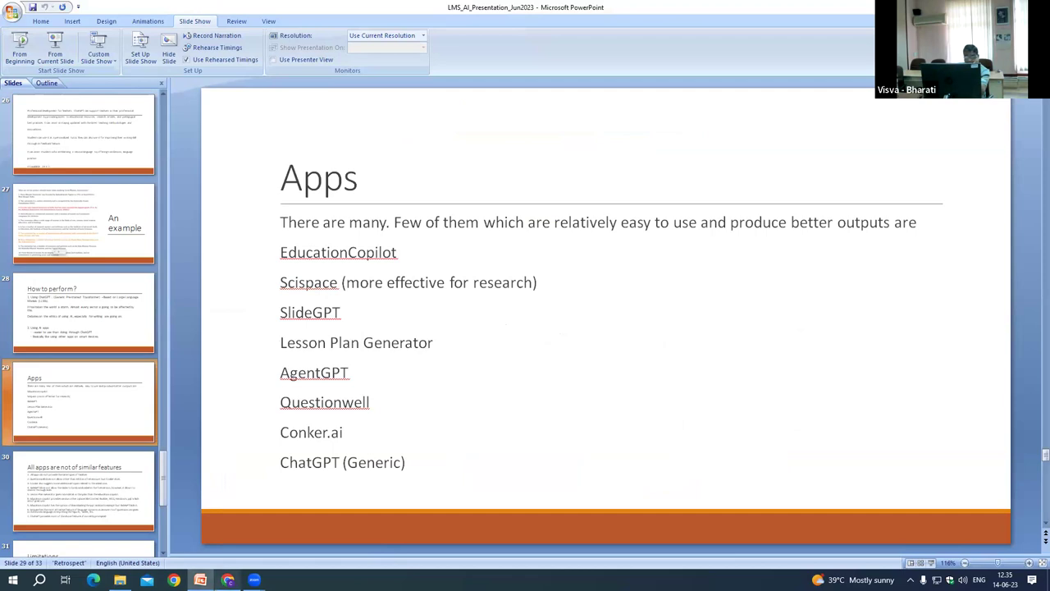
left_click(228, 580)
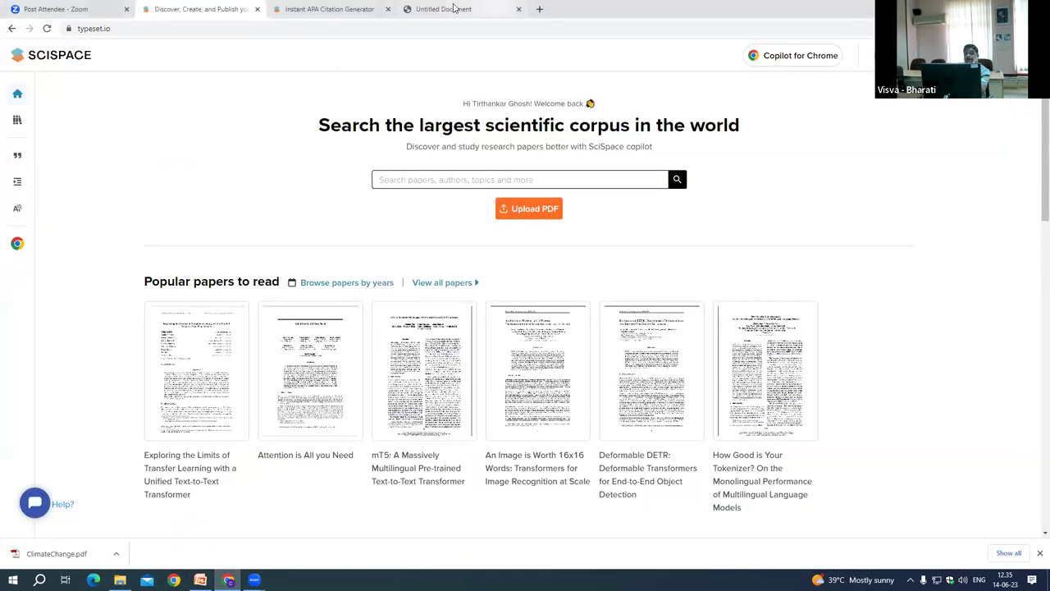
key("ctrl+t")
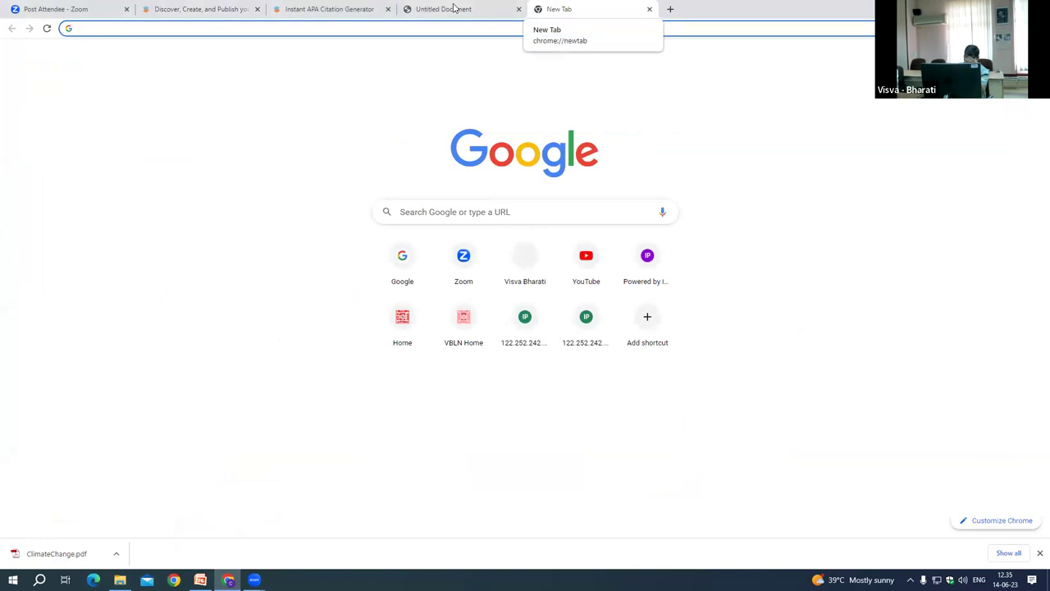
Step: Search Google for 'SlideGPT' and open the SlidesGPT website from the results
left_click(494, 217)
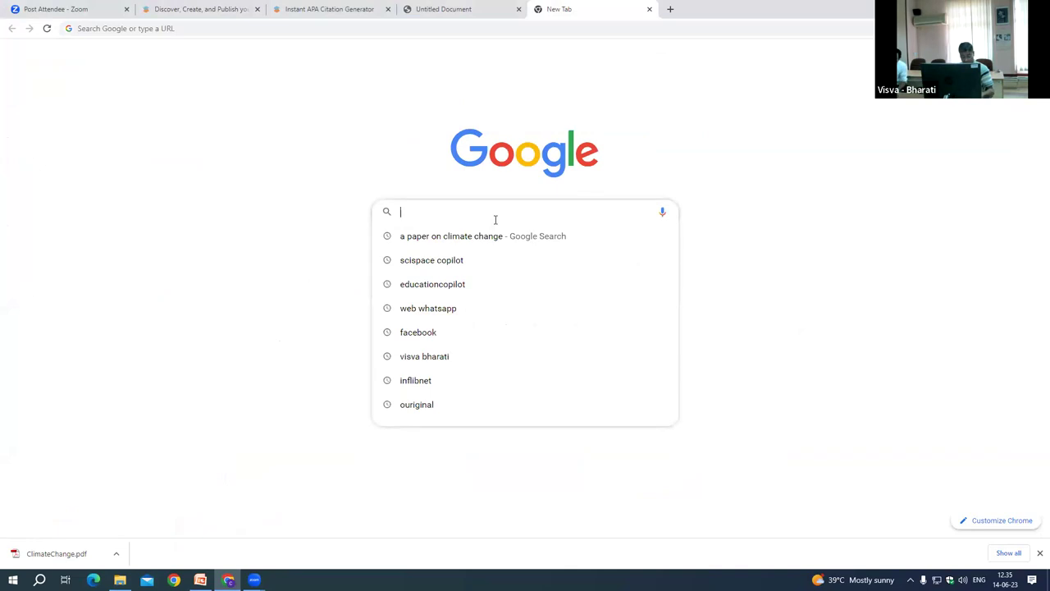
type("SlideGPT")
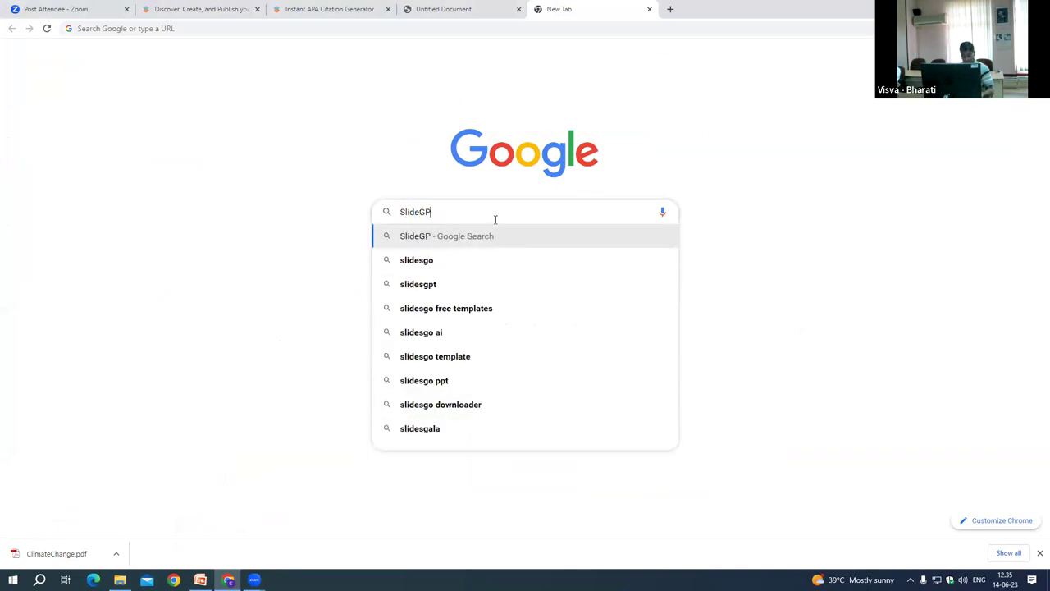
key("Return")
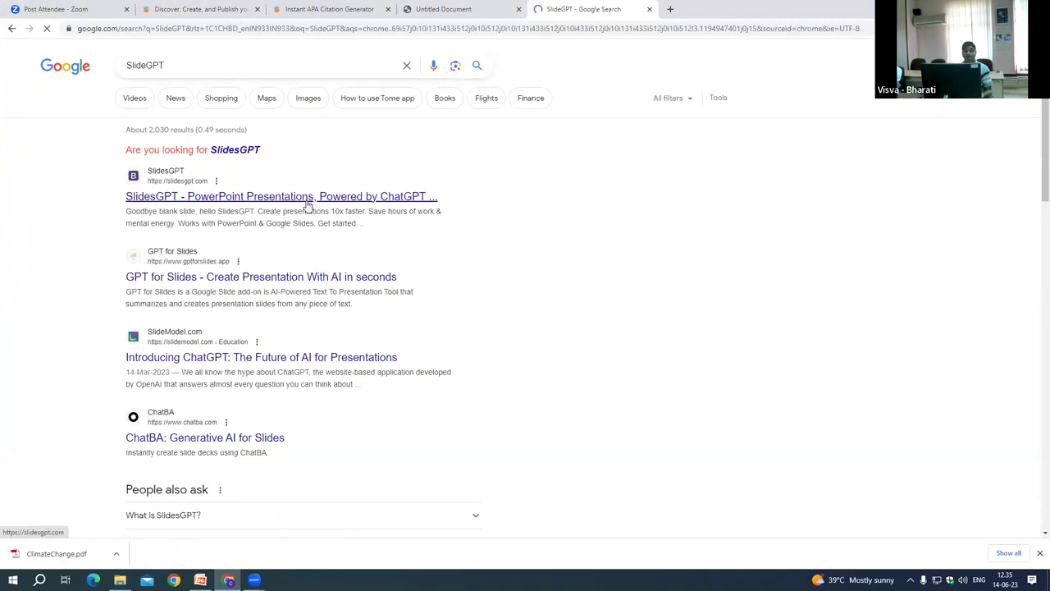
left_click(308, 205)
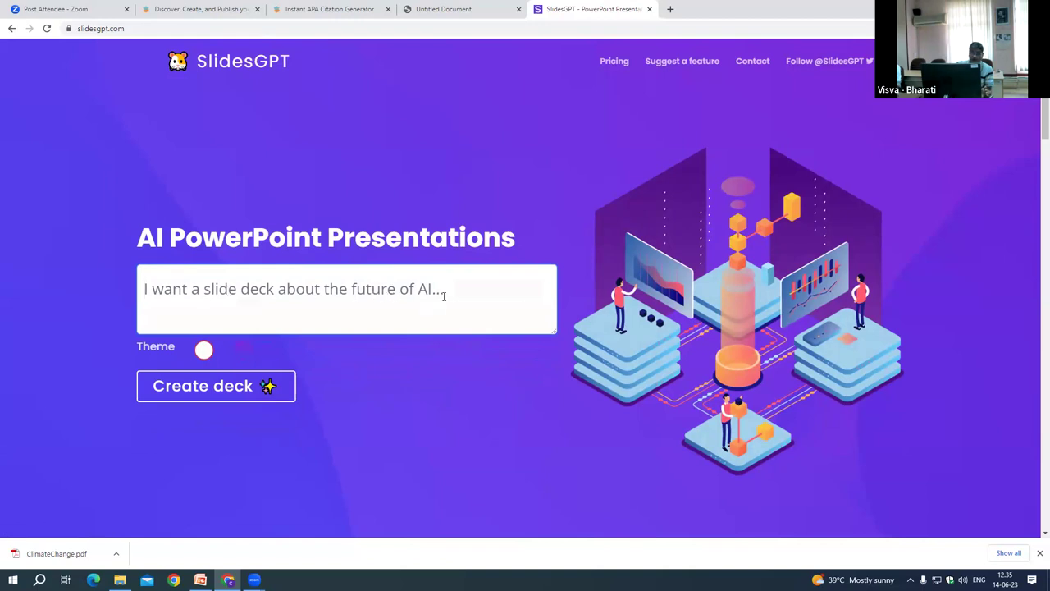
Step: Begin the SlidesGPT prompt as 'I want a slide de', correcting the typos
type("I want A ")
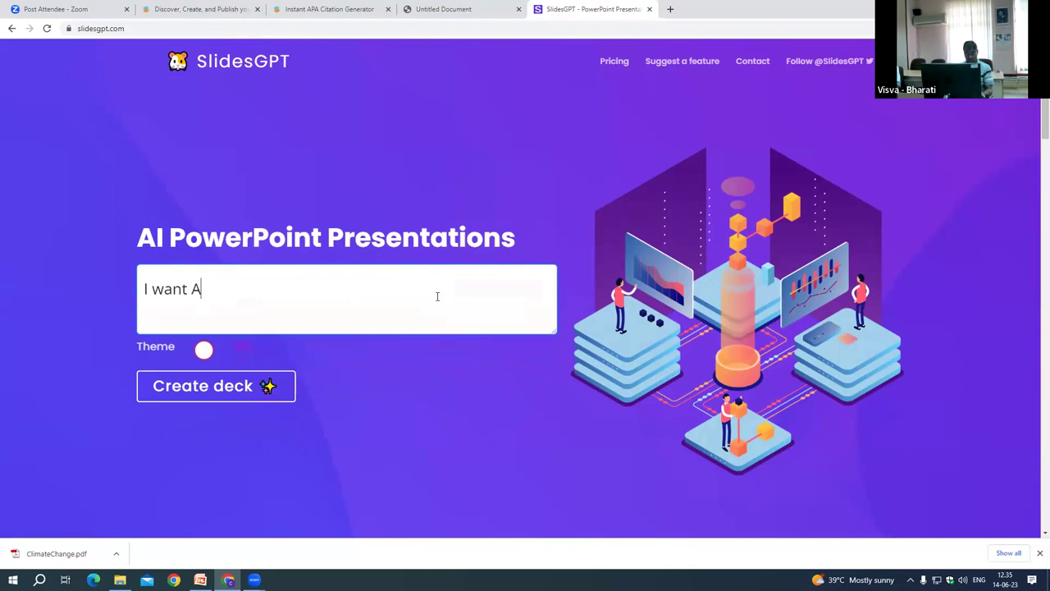
type("a slide de ck on")
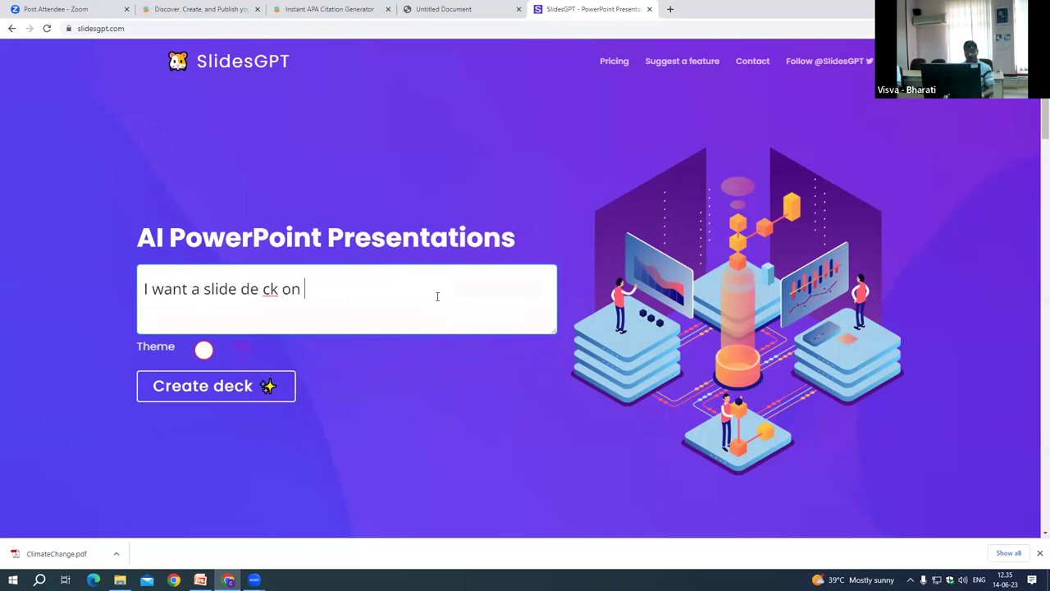
key("BackSpace")
key("BackSpace")
key("BackSpace")
key("BackSpace")
key("BackSpace")
key("BackSpace")
key("BackSpace")
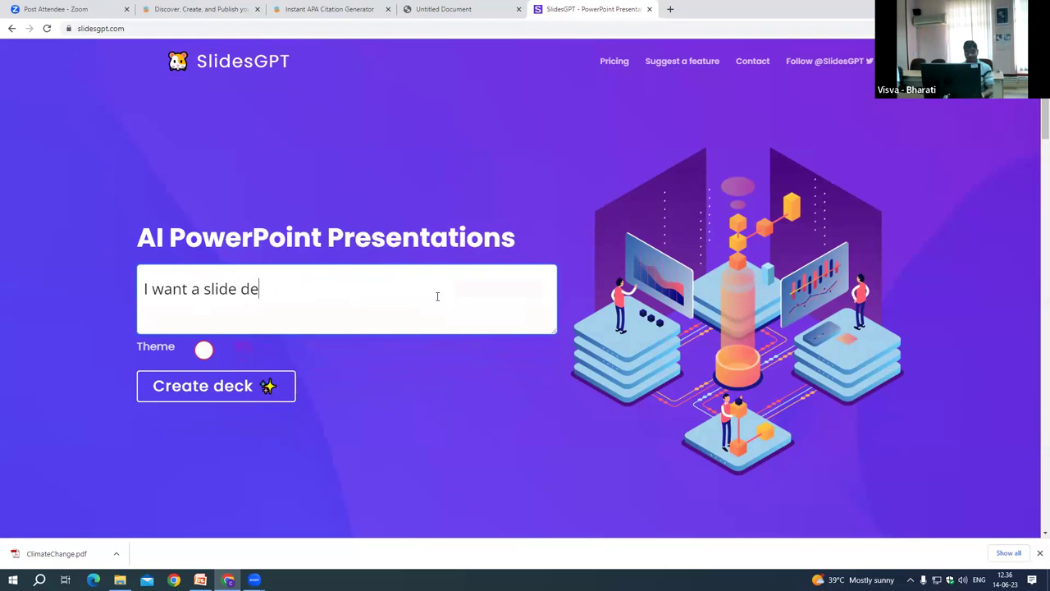
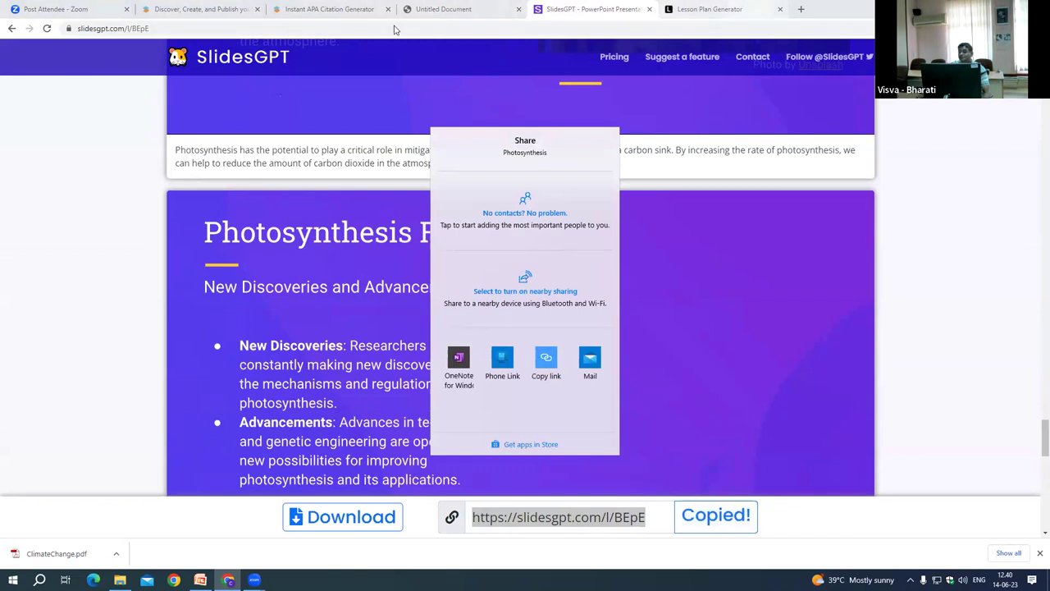
Step: Close the Windows Share flyout and scroll the Photosynthesis deck down to the footer and back up
left_click(457, 13)
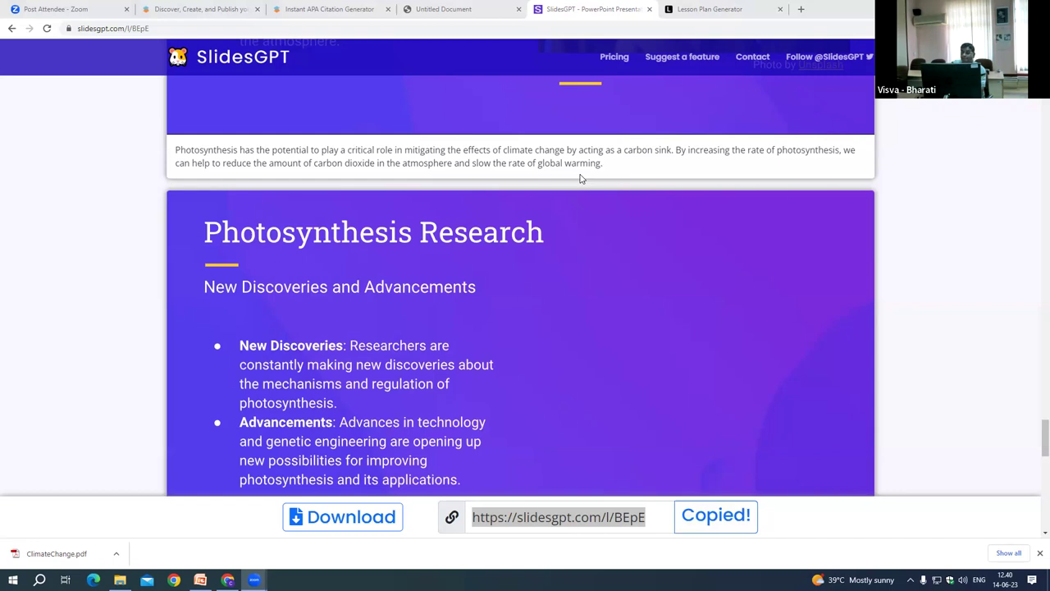
scroll(685, 235, "down", 4)
scroll(683, 243, "down", 8)
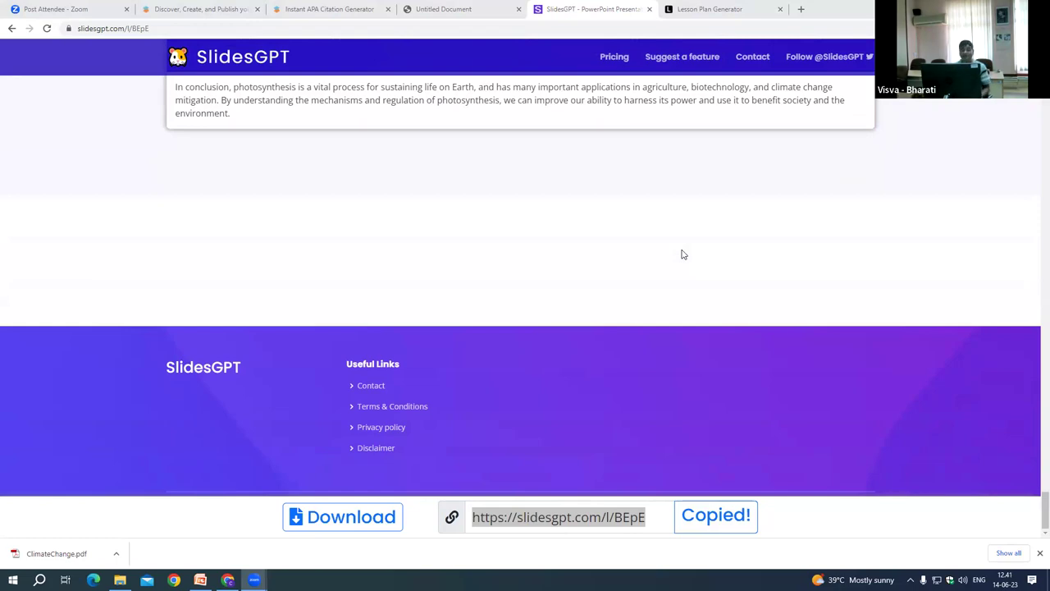
scroll(767, 113, "up", 8)
scroll(773, 95, "up", 15)
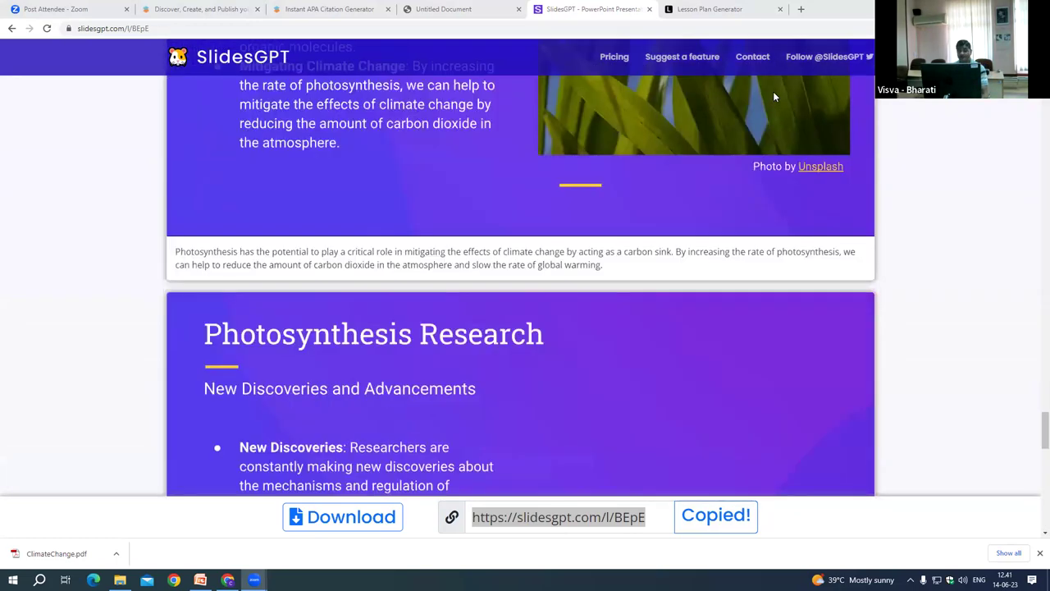
scroll(775, 92, "up", 15)
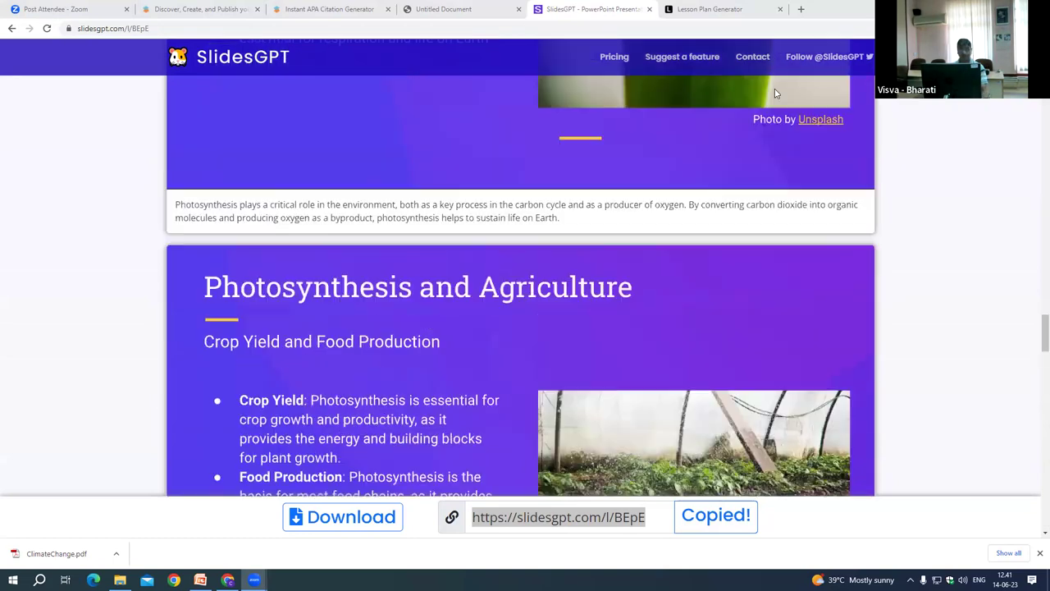
scroll(1034, 174, "up", 15)
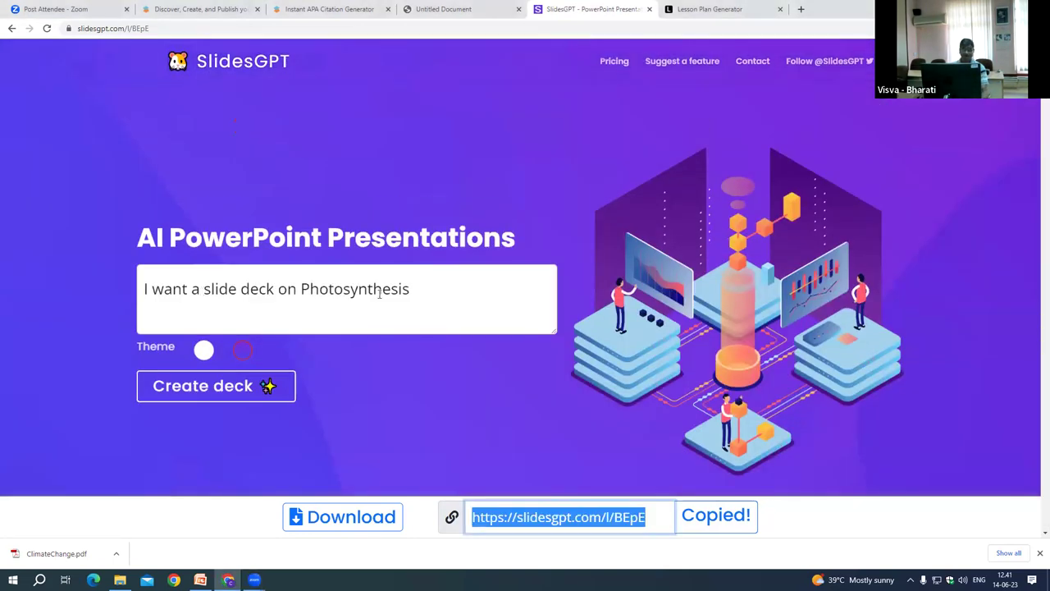
Step: Append 'for class 5' to the Photosynthesis deck request
left_click(428, 293)
type("for class 5")
left_click(248, 384)
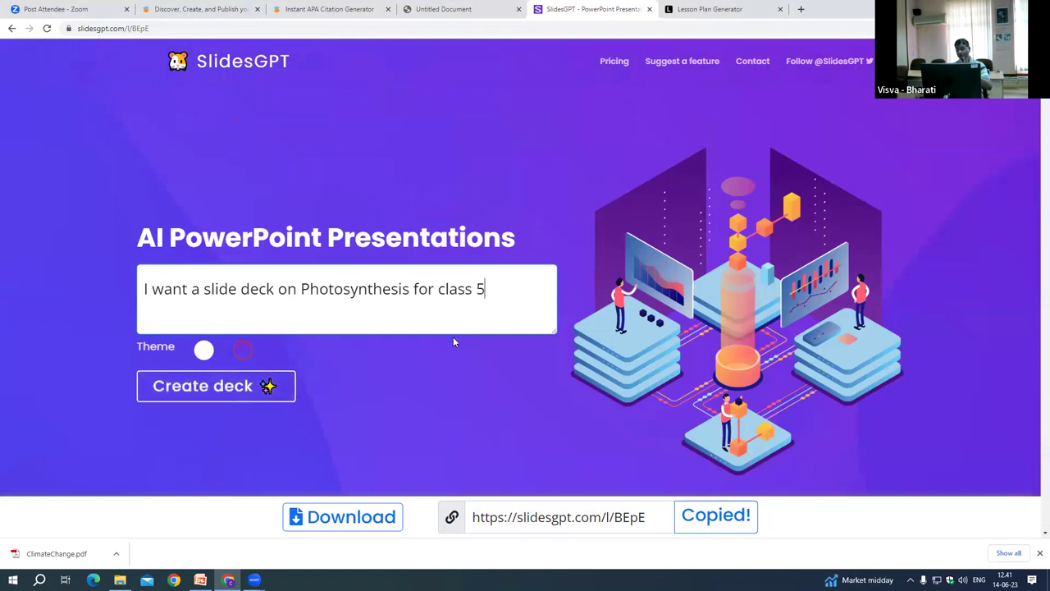
Step: Check the deck's download price, close the purchase offer, and go to the Lesson Plan Generator tab
left_click(371, 519)
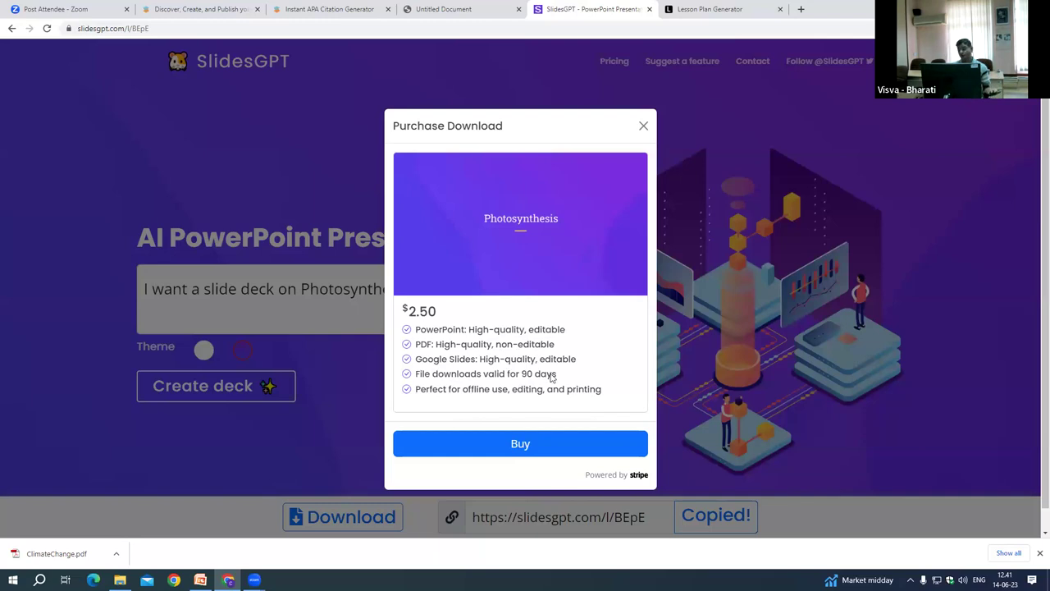
left_click(644, 126)
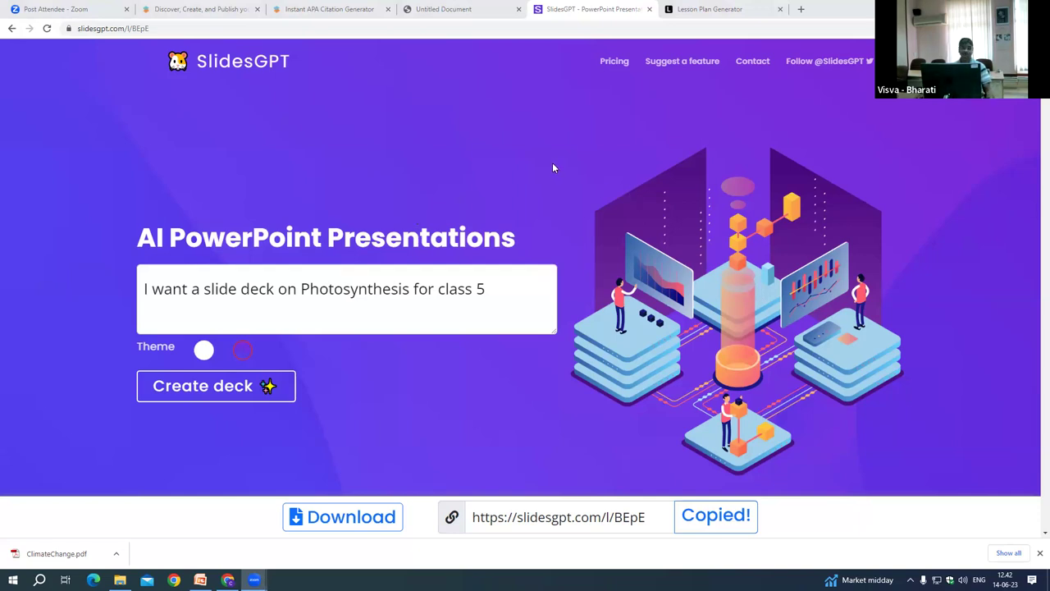
left_click(228, 11)
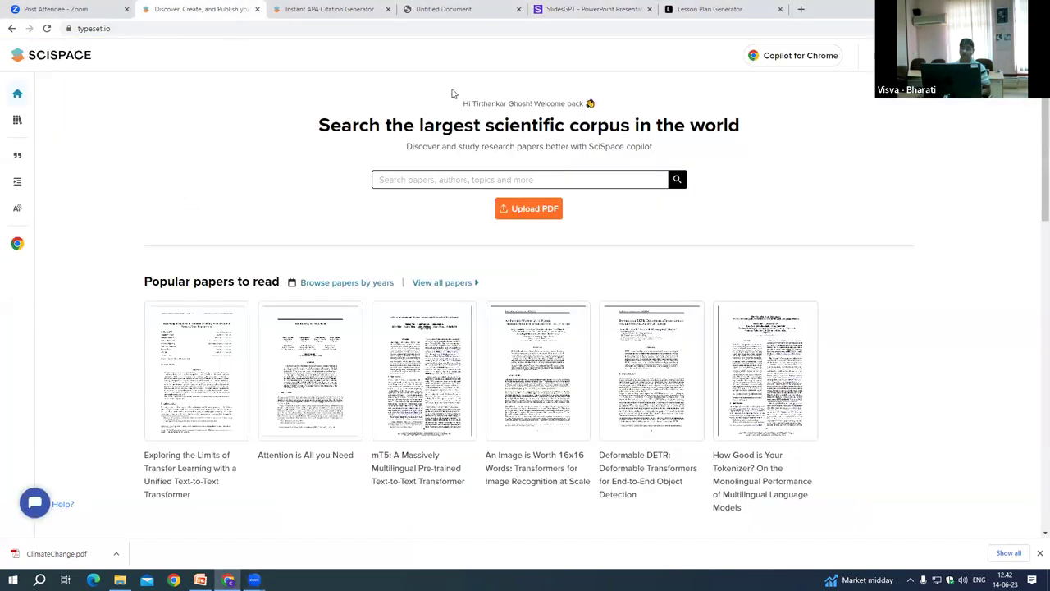
left_click(591, 9)
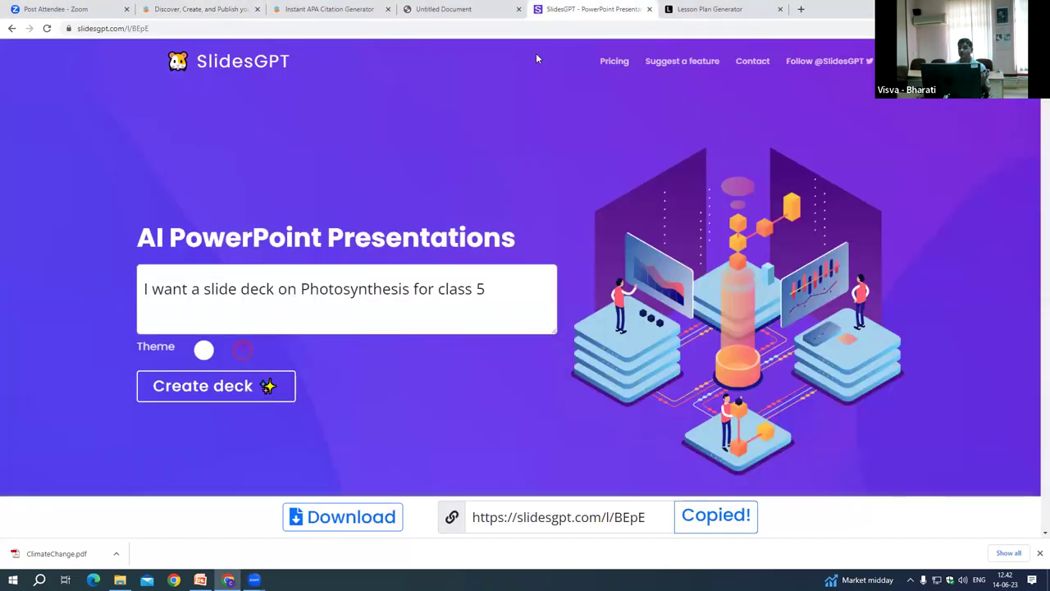
key("ctrl+Tab")
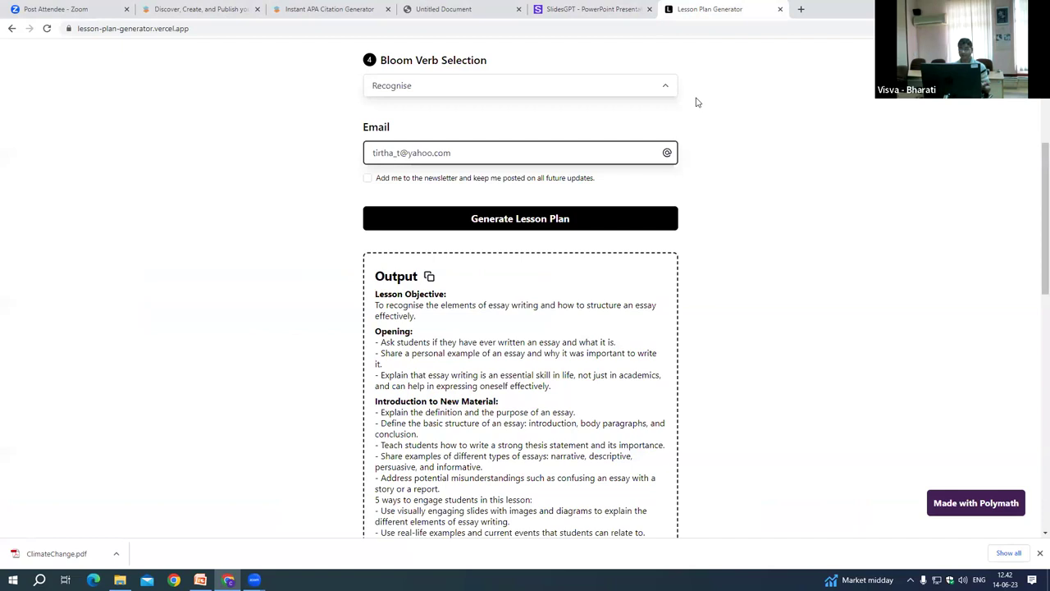
scroll(695, 295, "down", 2)
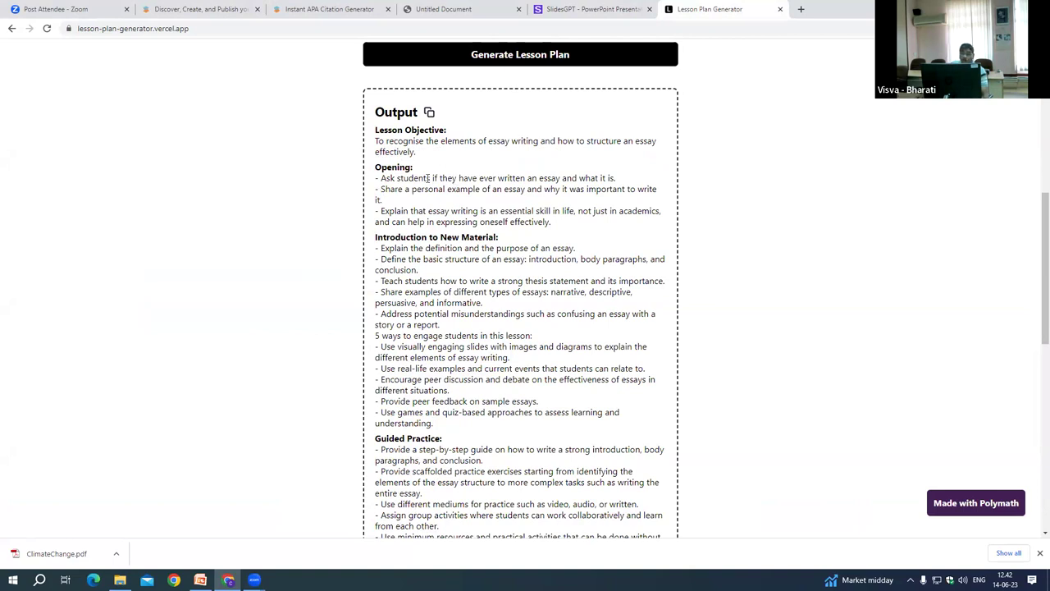
scroll(444, 185, "down", 1)
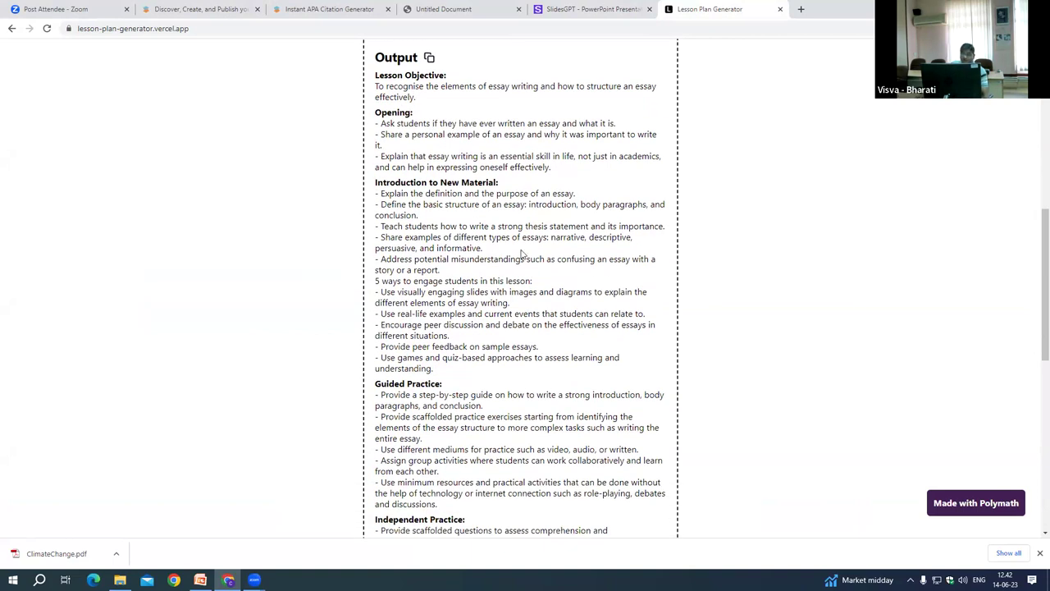
scroll(525, 255, "down", 3)
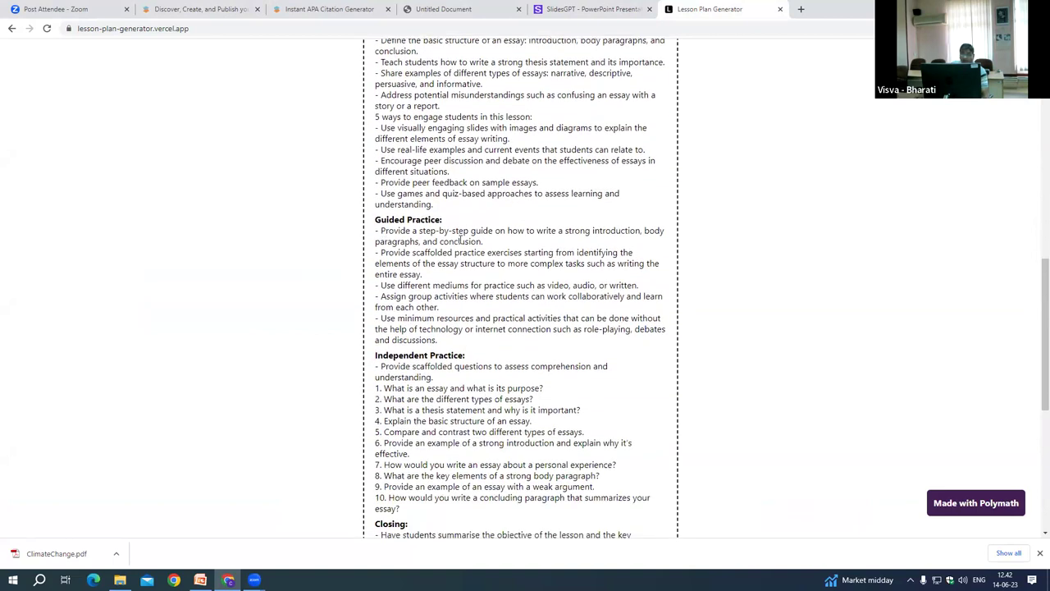
scroll(460, 237, "down", 2)
scroll(541, 295, "down", 2)
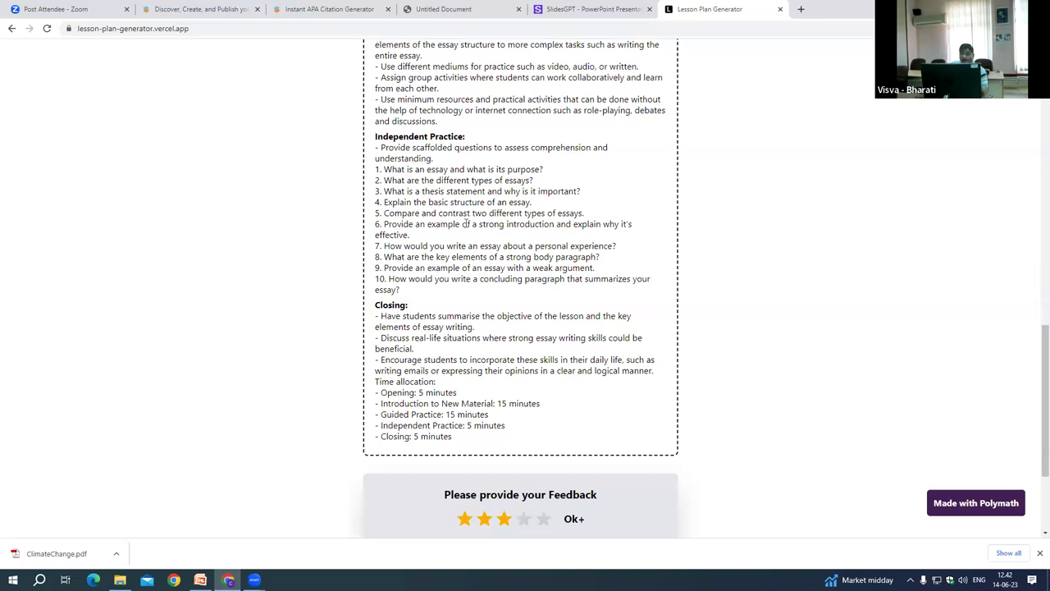
scroll(464, 241, "down", 2)
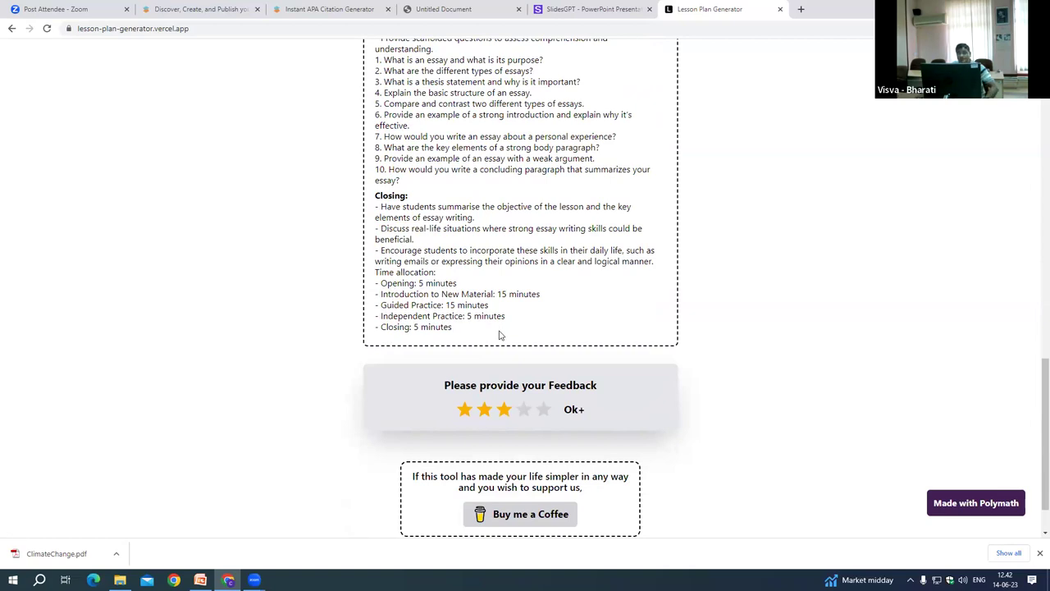
scroll(499, 334, "up", 7)
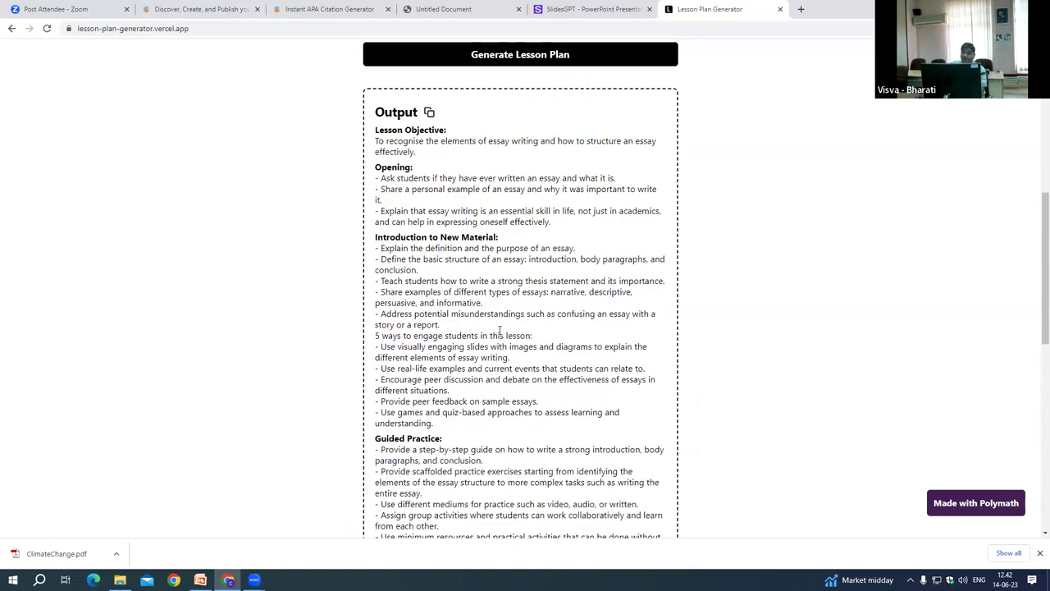
scroll(498, 332, "down", 2)
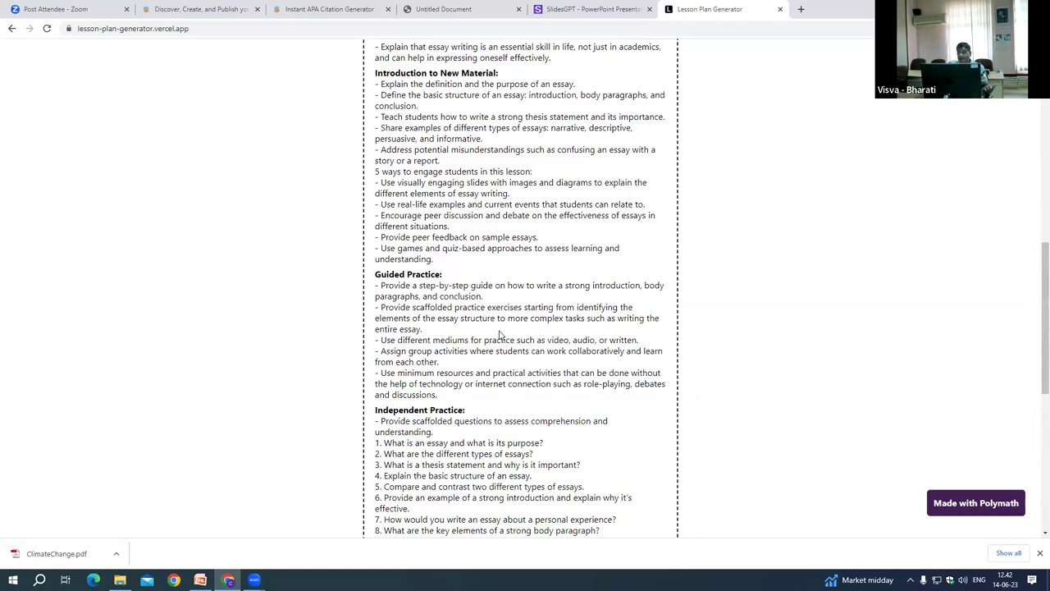
scroll(498, 334, "down", 2)
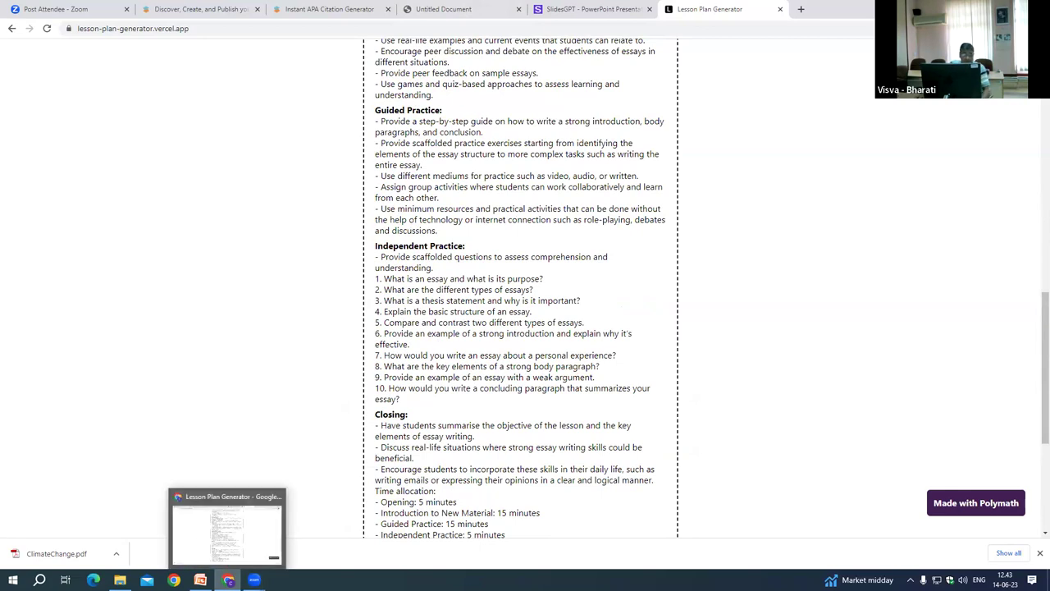
left_click(200, 580)
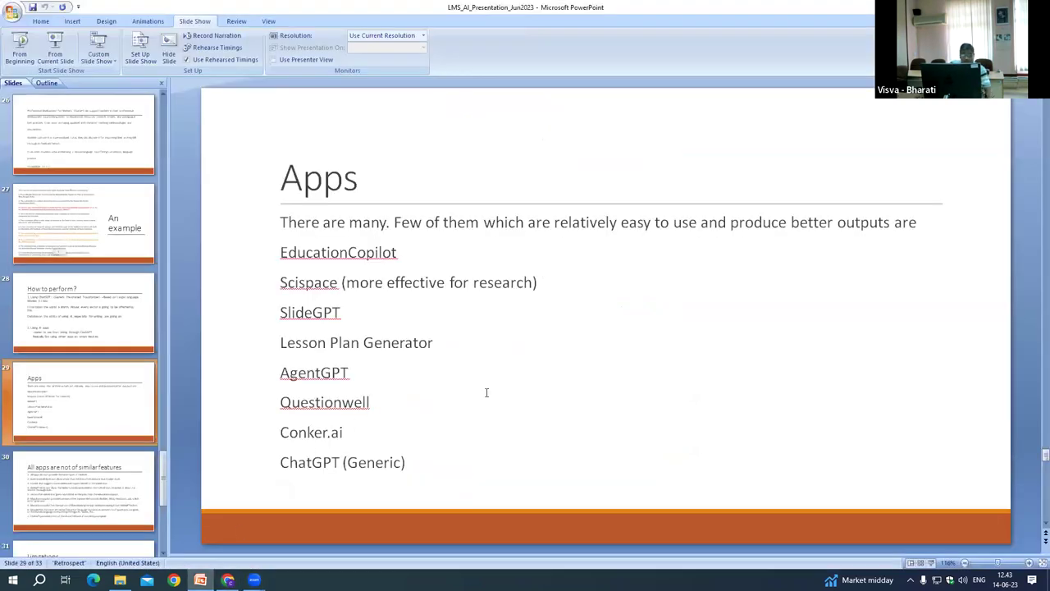
scroll(487, 392, "down", 3)
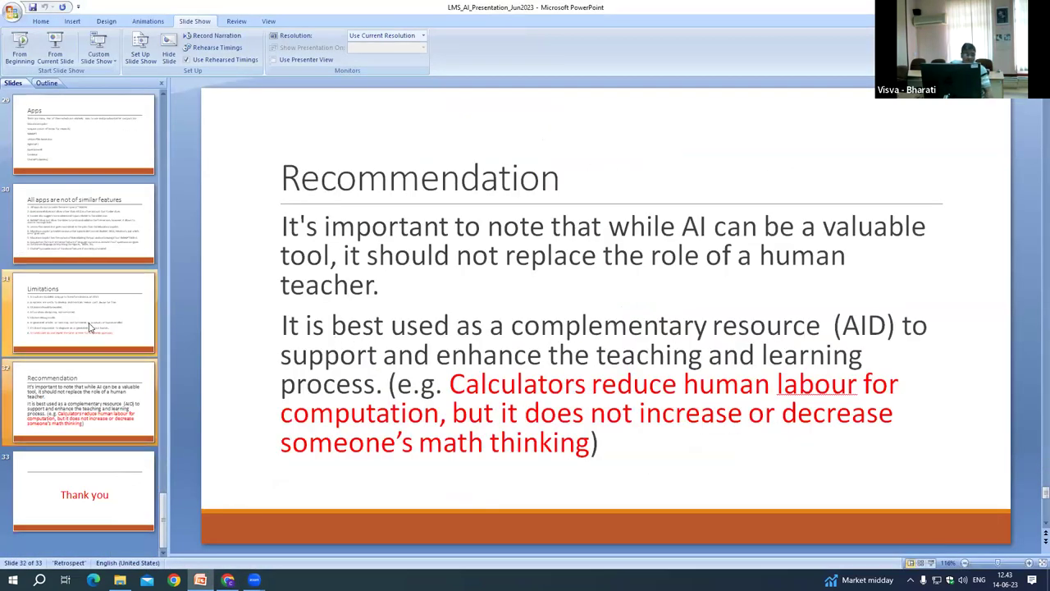
left_click(82, 135)
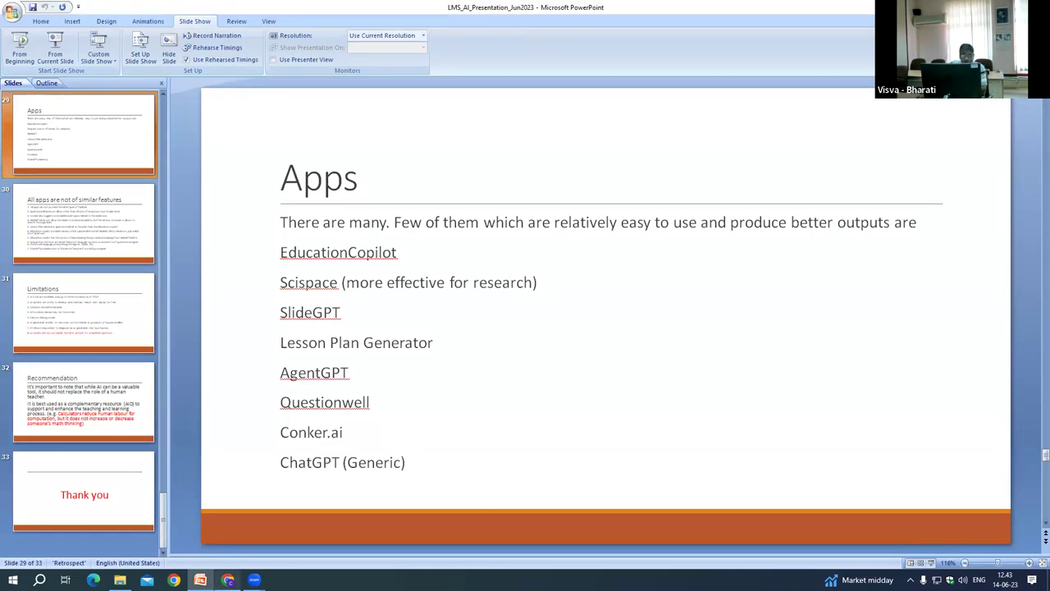
left_click(227, 580)
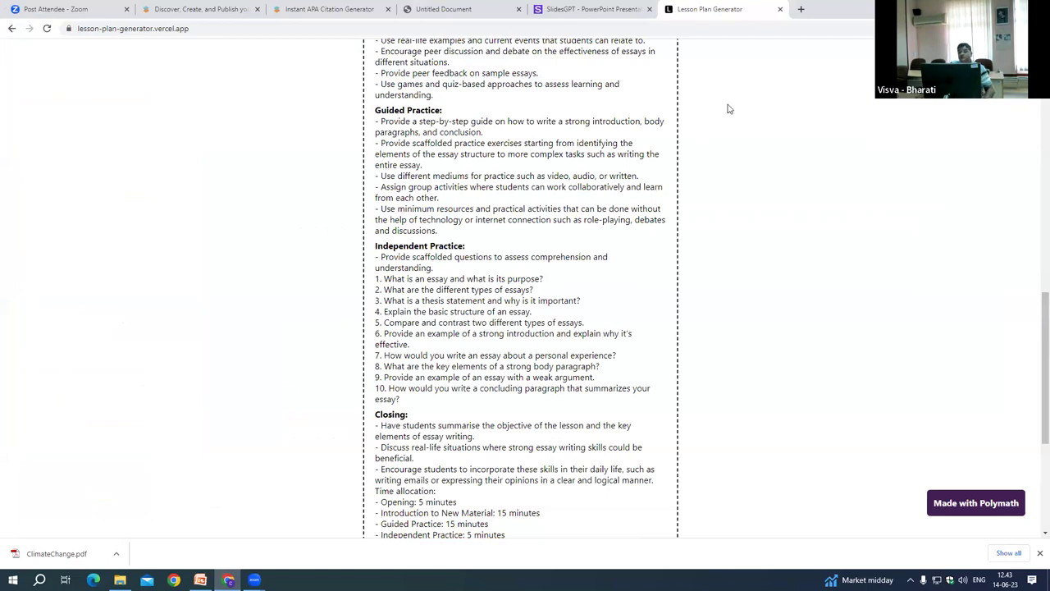
Step: Close the Untitled Document and APA Citation Generator tabs and return to SciSpace
left_click(518, 9)
left_click(388, 9)
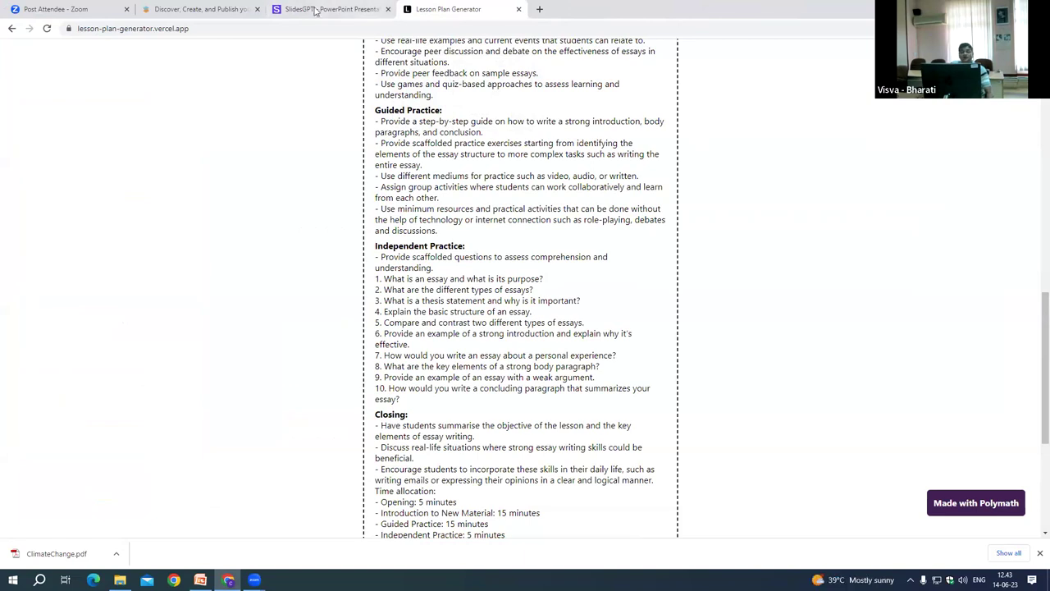
left_click(229, 9)
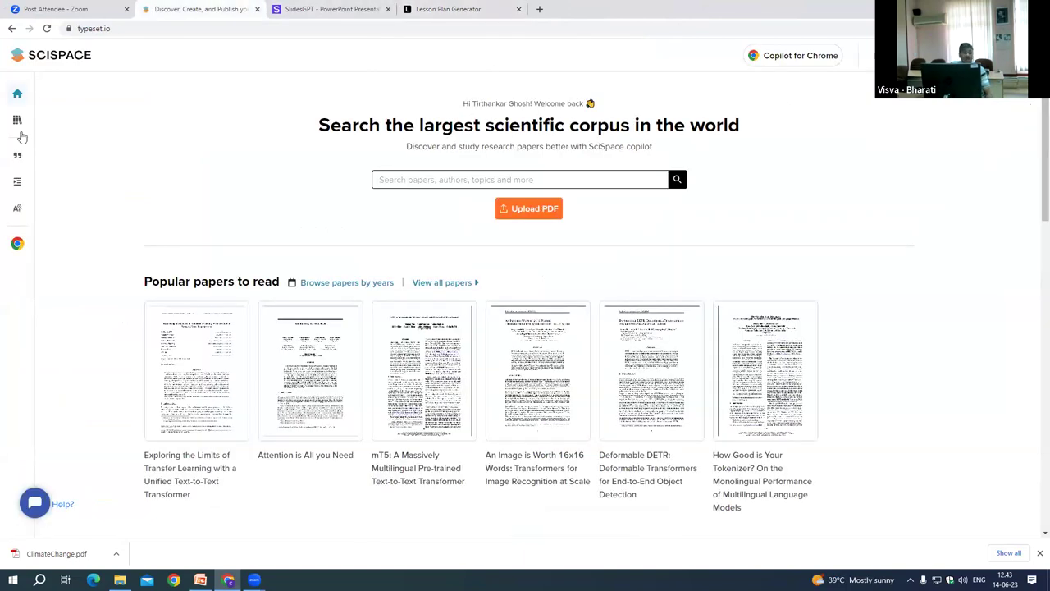
Step: View the SciSpace library, log out, and return to the Lesson Plan Generator tab
mouse_move(22, 138)
scroll(80, 479, "down", 2)
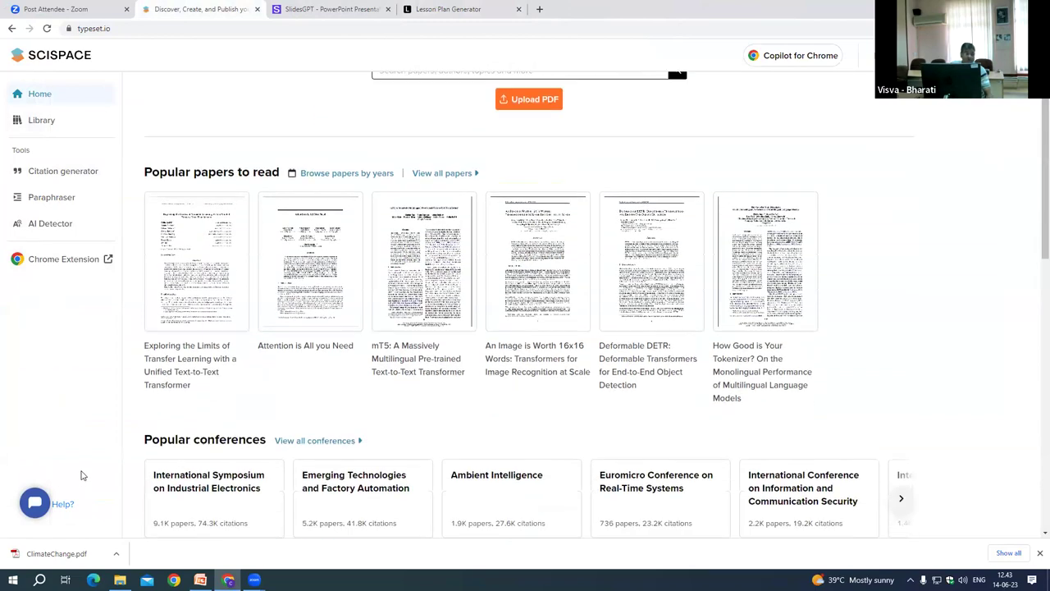
scroll(328, 246, "up", 2)
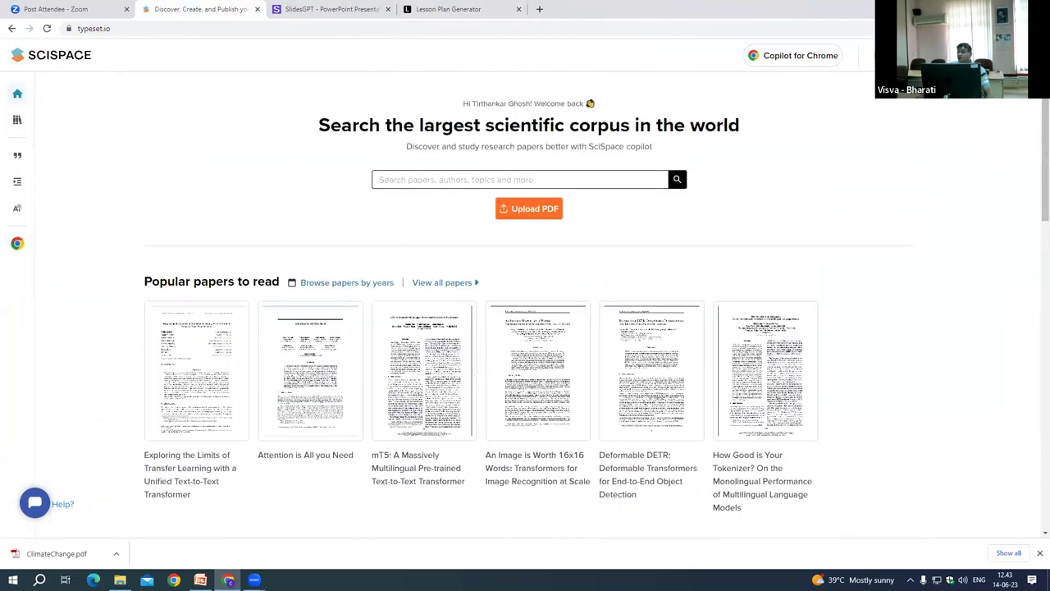
left_click(17, 120)
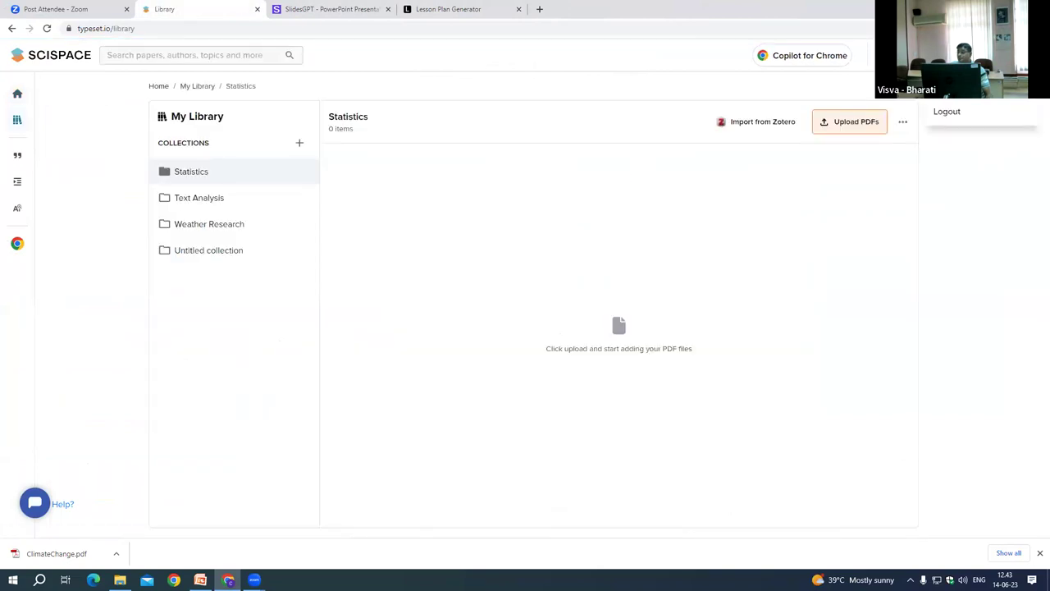
left_click(946, 112)
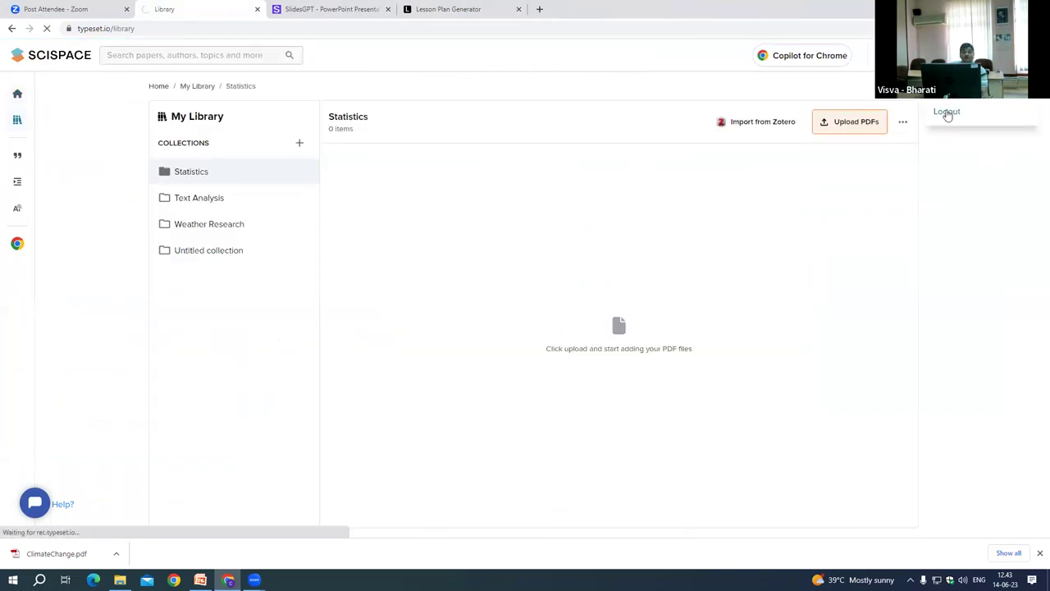
left_click(455, 10)
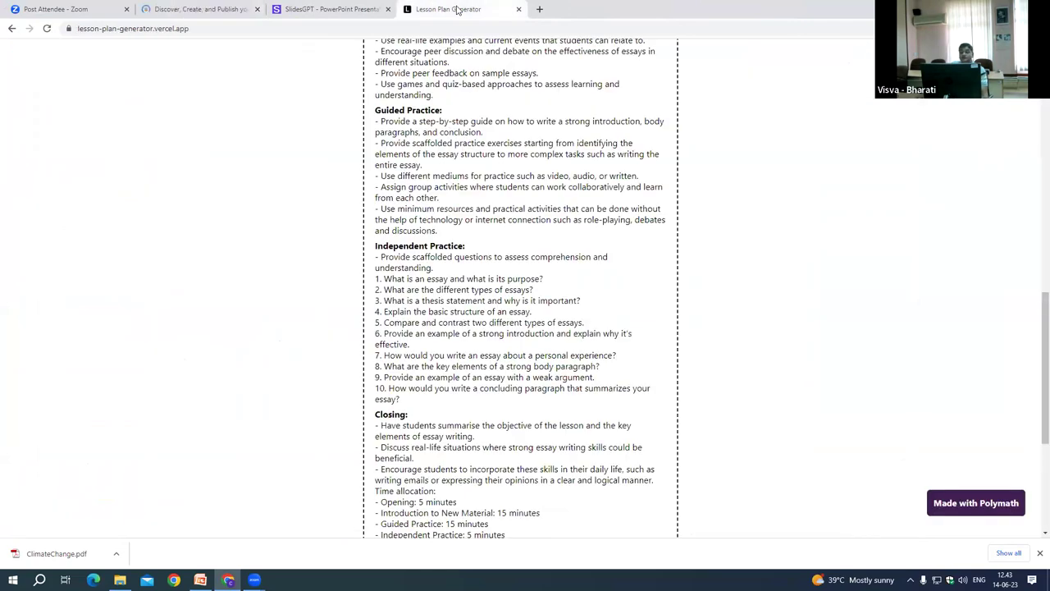
Step: Search Google for 'questionwell' in a new tab and open the QuestionWell AI for Teaching site
left_click(539, 9)
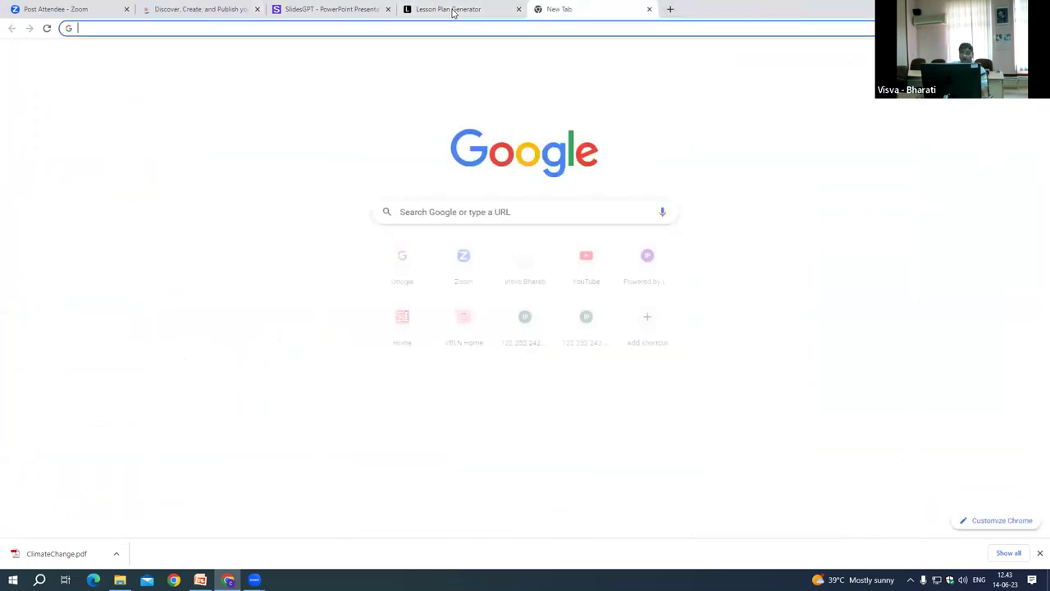
left_click(496, 215)
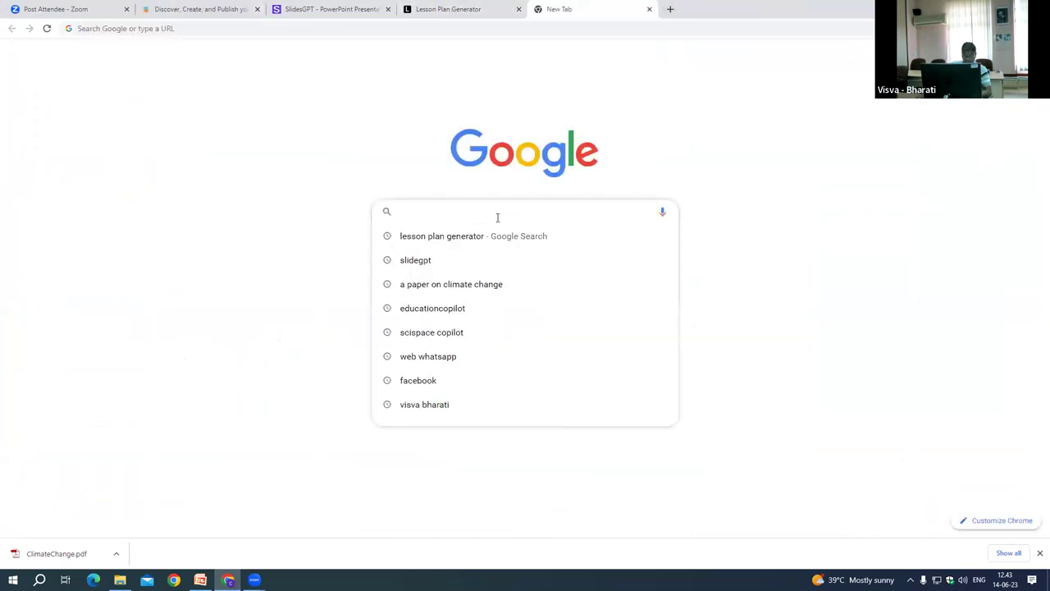
type("ques")
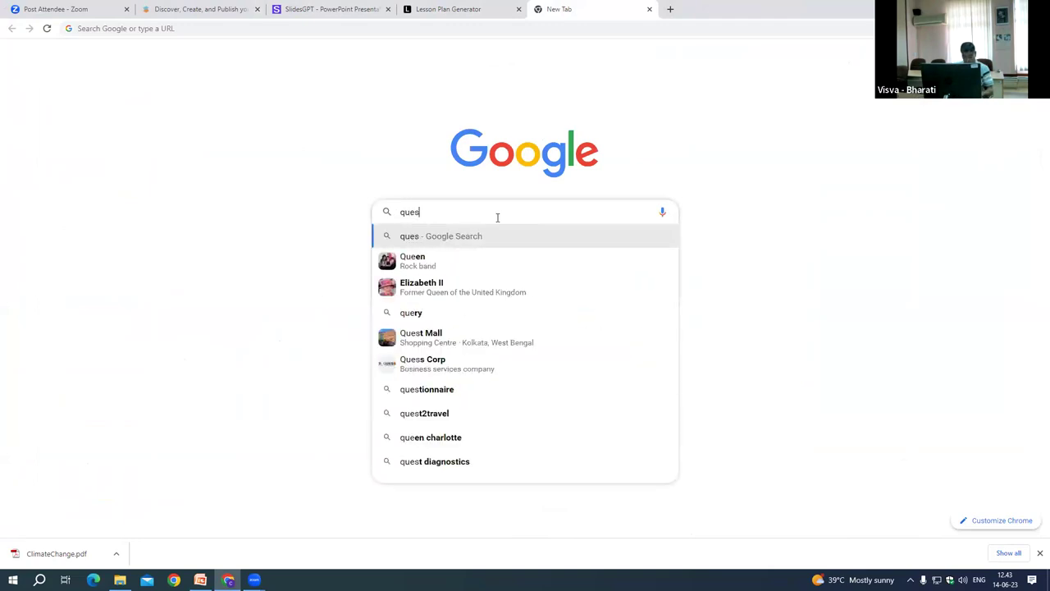
type("tionwell")
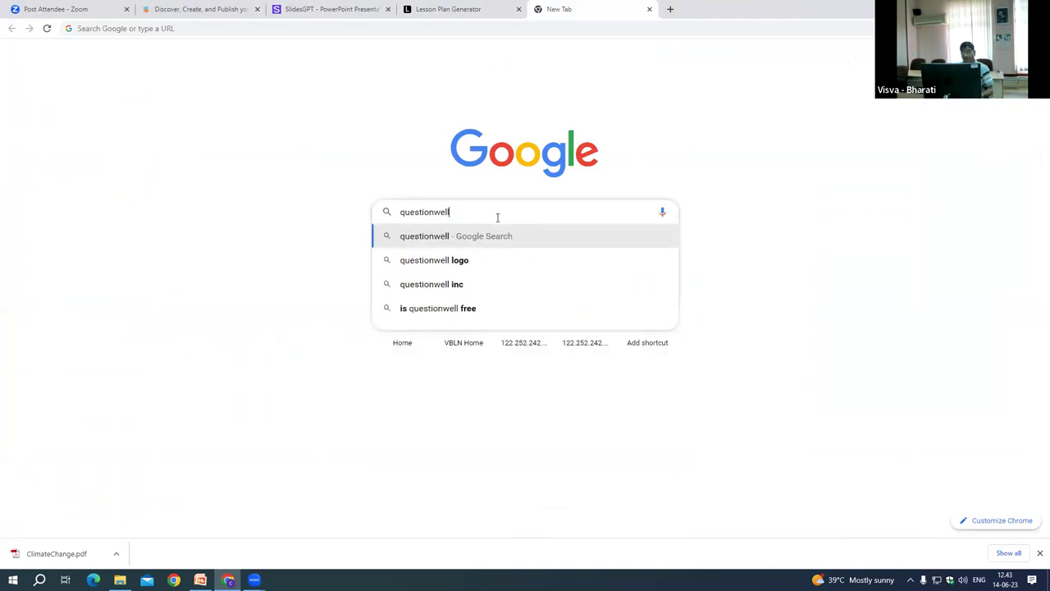
key("Return")
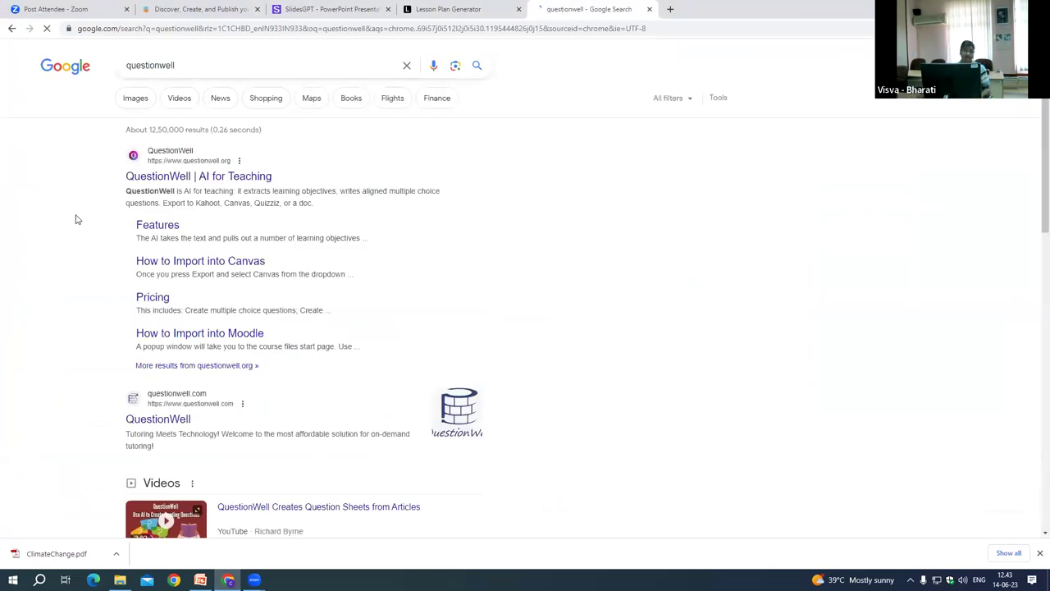
left_click(151, 180)
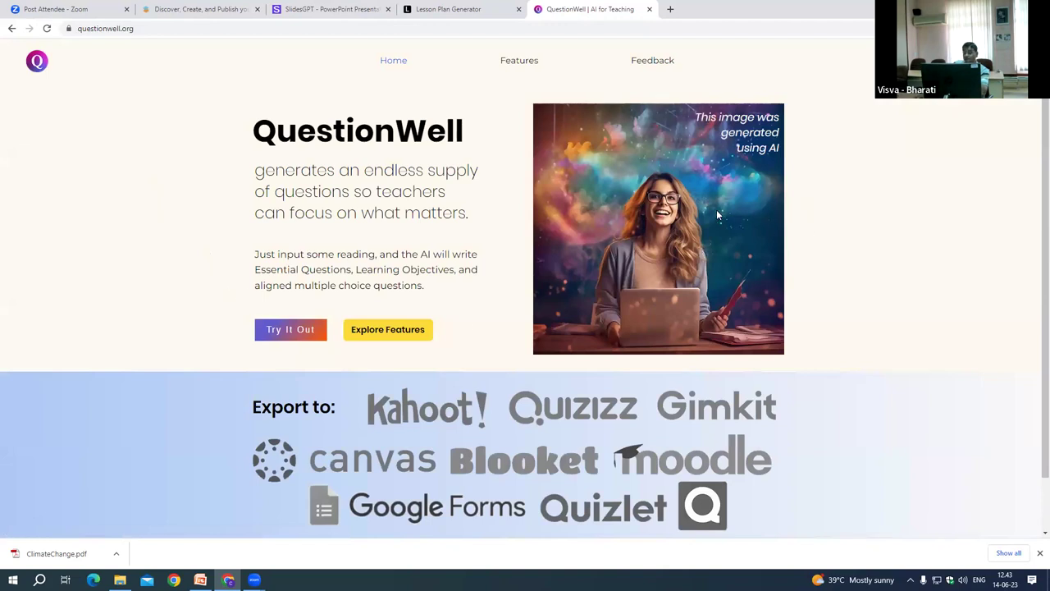
Step: Sign in to QuestionWell with a Google account and grant access to its Google Drive files
left_click(284, 335)
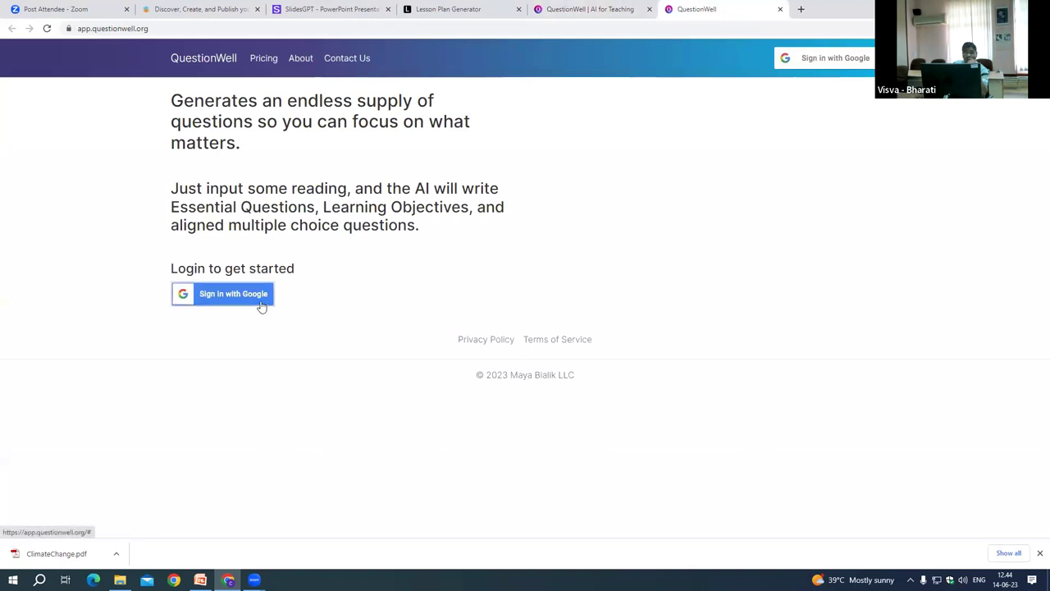
left_click(261, 306)
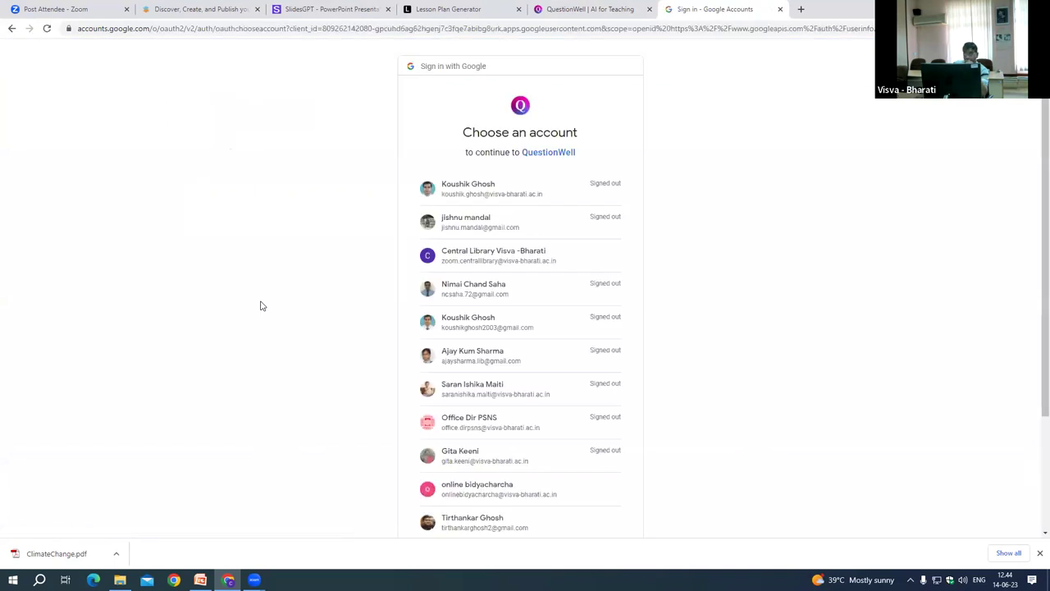
scroll(261, 306, "down", 2)
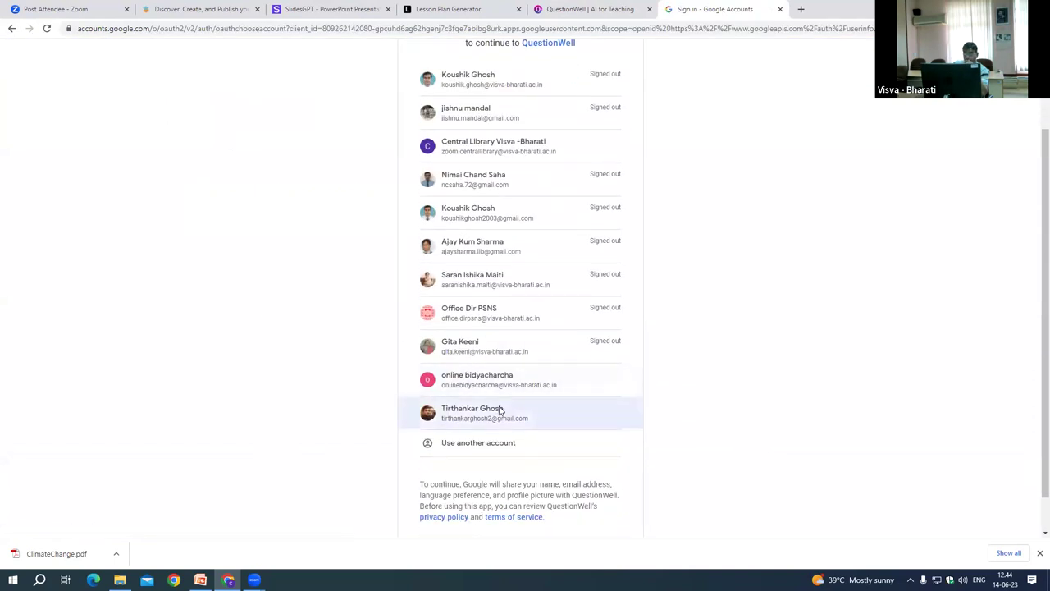
left_click(499, 409)
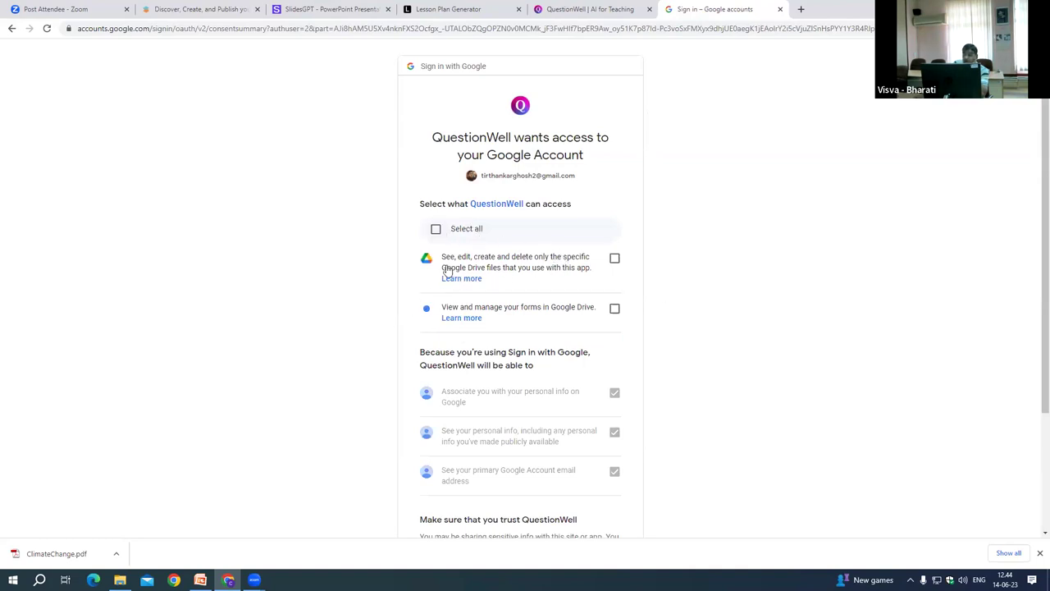
scroll(687, 324, "down", 1)
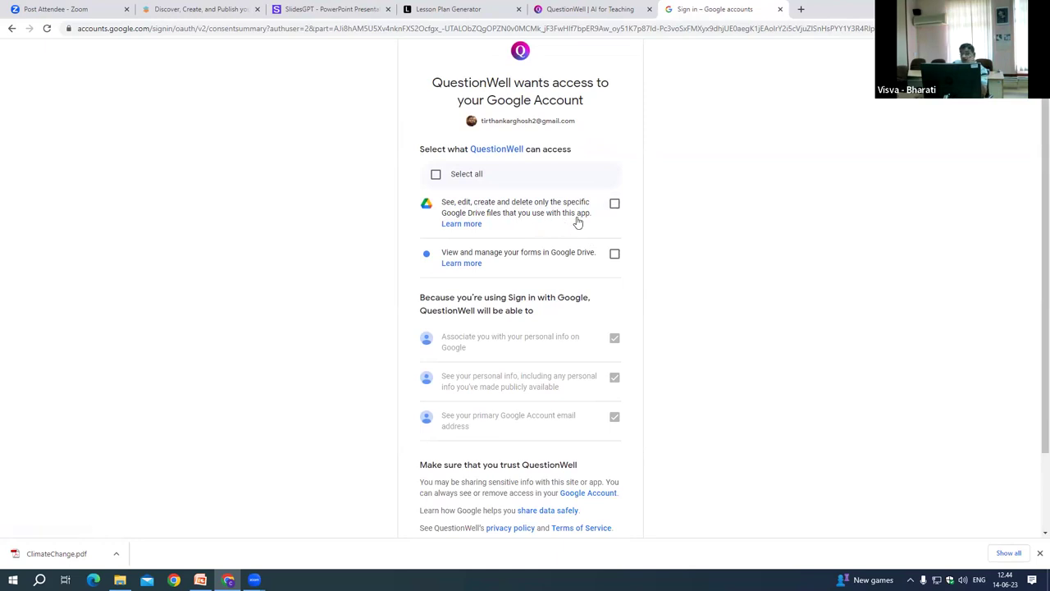
left_click(614, 204)
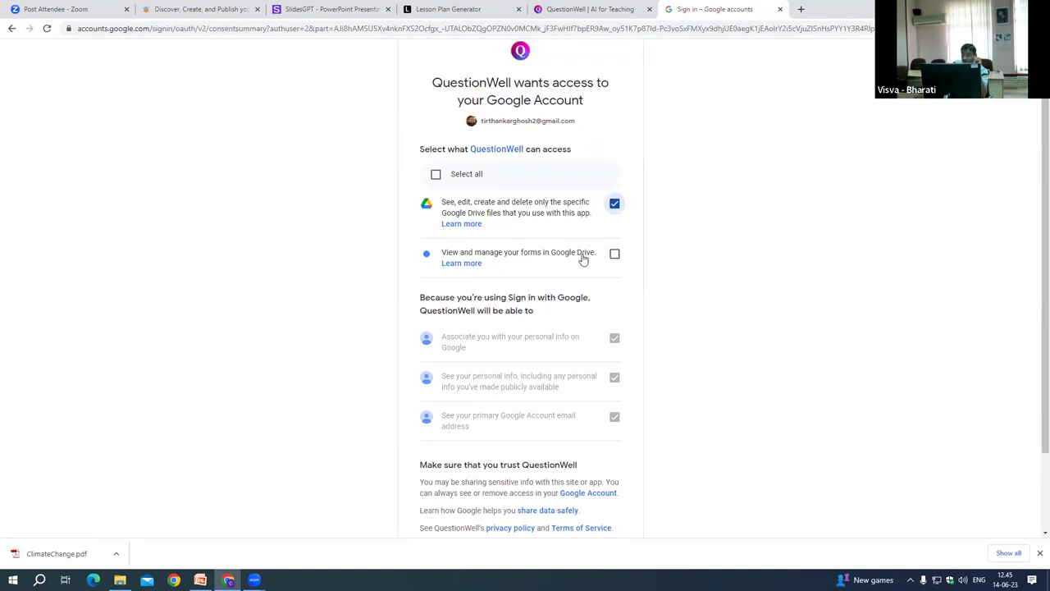
Step: Confirm permissions, skip Google Forms export, choose the teacher role, then open a new tab
scroll(704, 284, "down", 2)
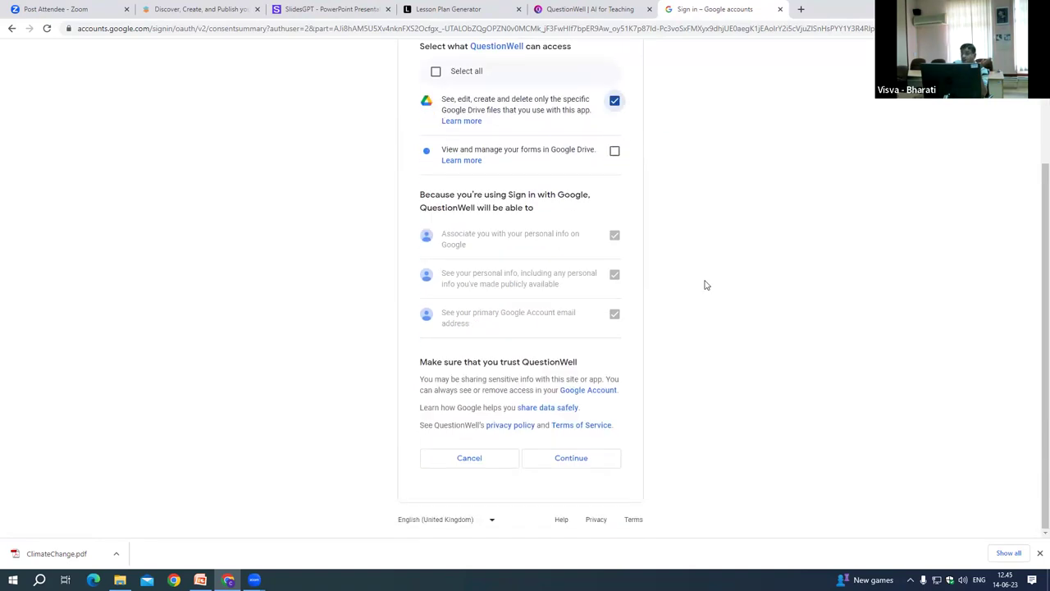
left_click(545, 458)
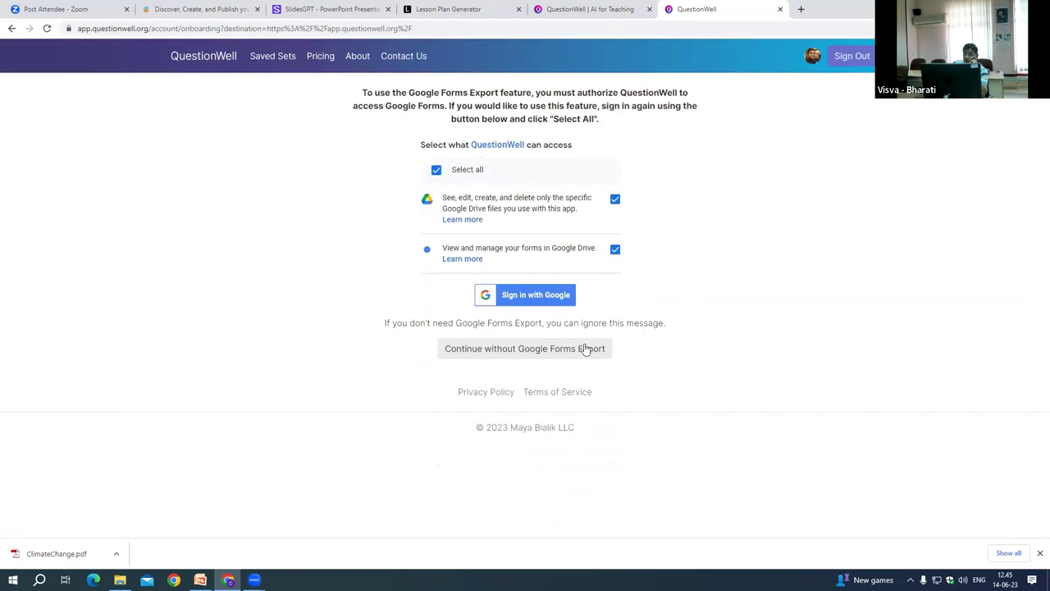
left_click(528, 355)
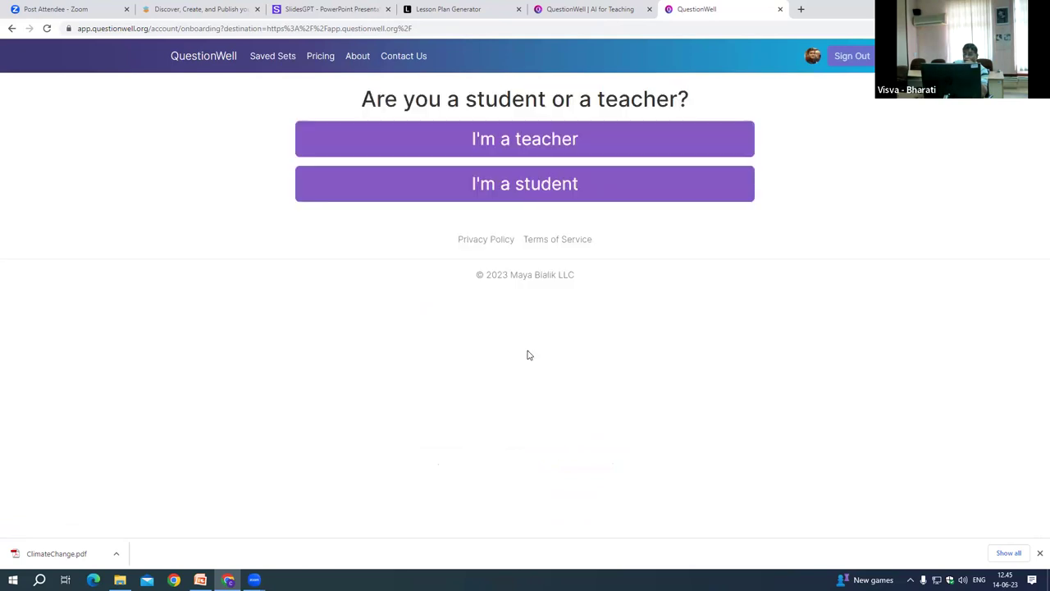
left_click(584, 152)
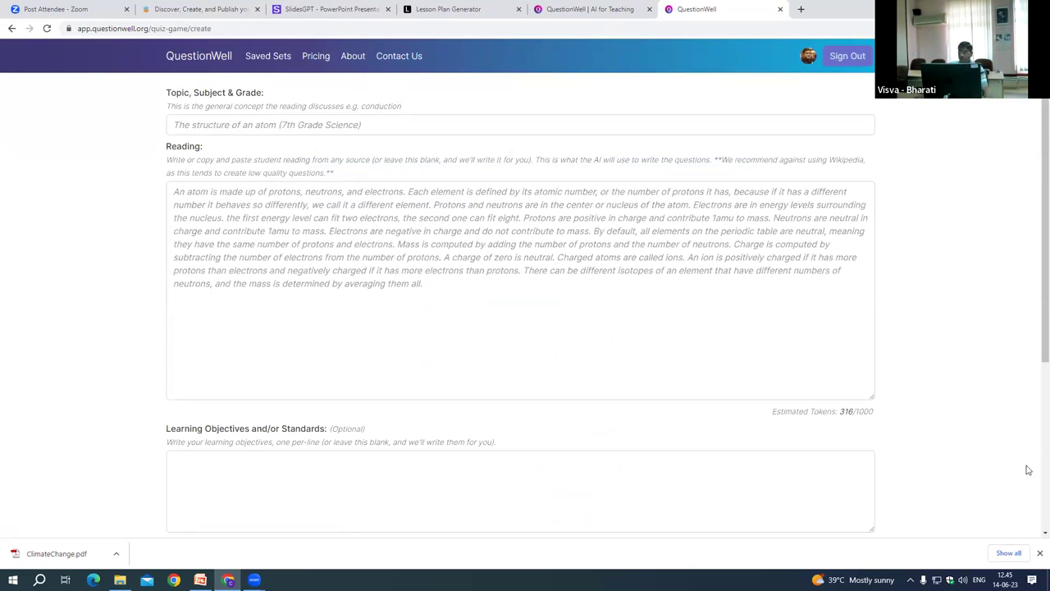
scroll(971, 464, "down", 3)
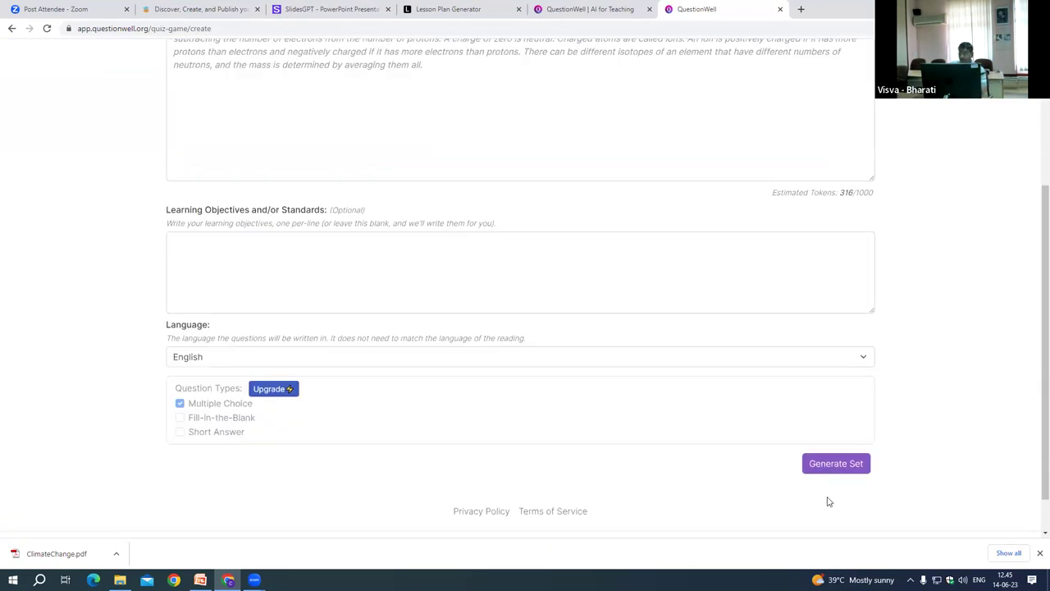
scroll(692, 423, "up", 3)
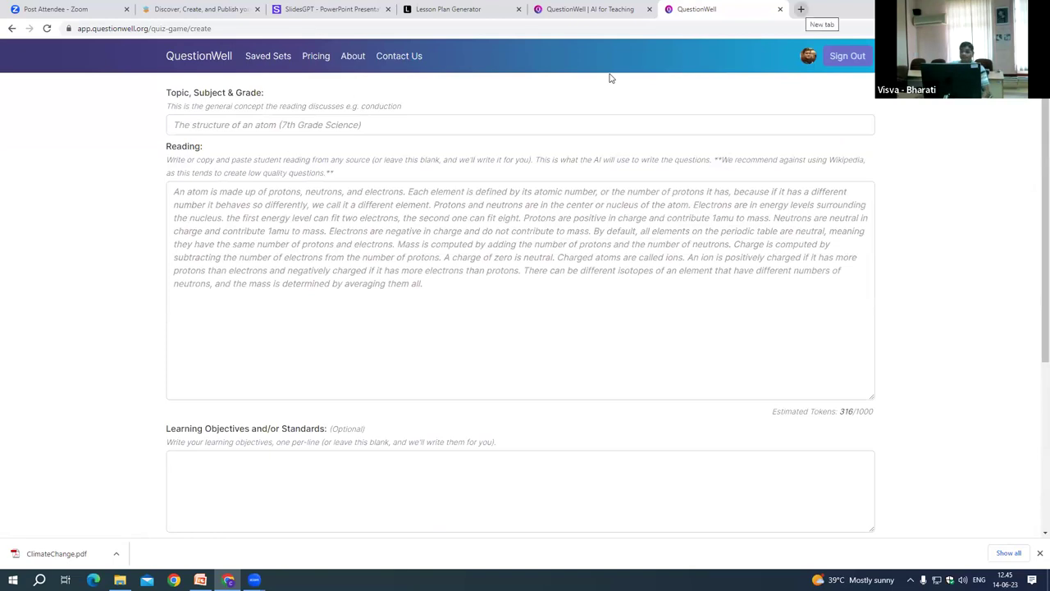
key("ctrl+t")
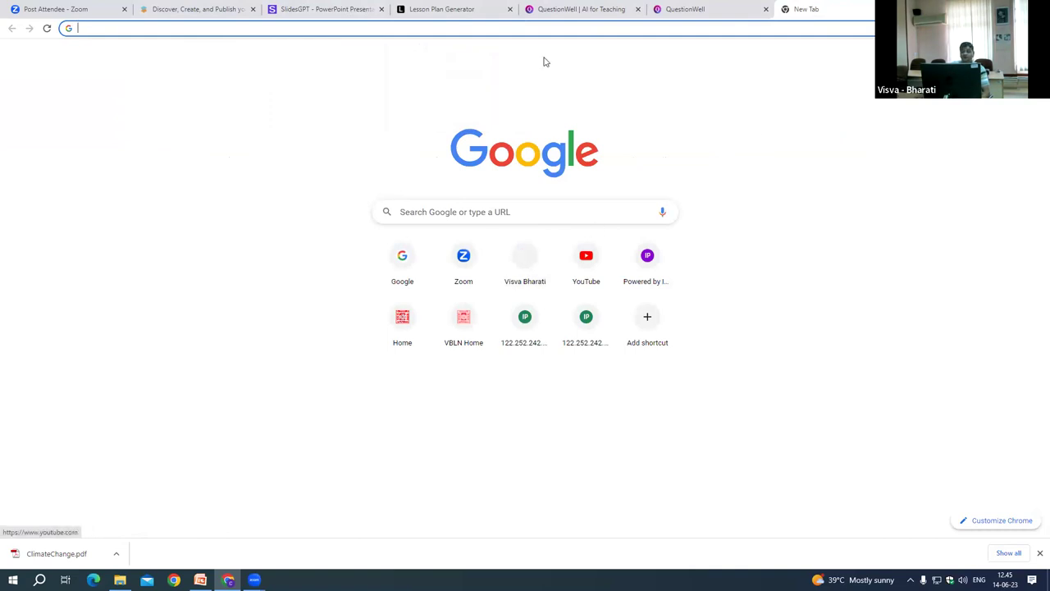
Step: Search Google for 'Photosynthesis' and open the National Geographic photosynthesis article
left_click(510, 212)
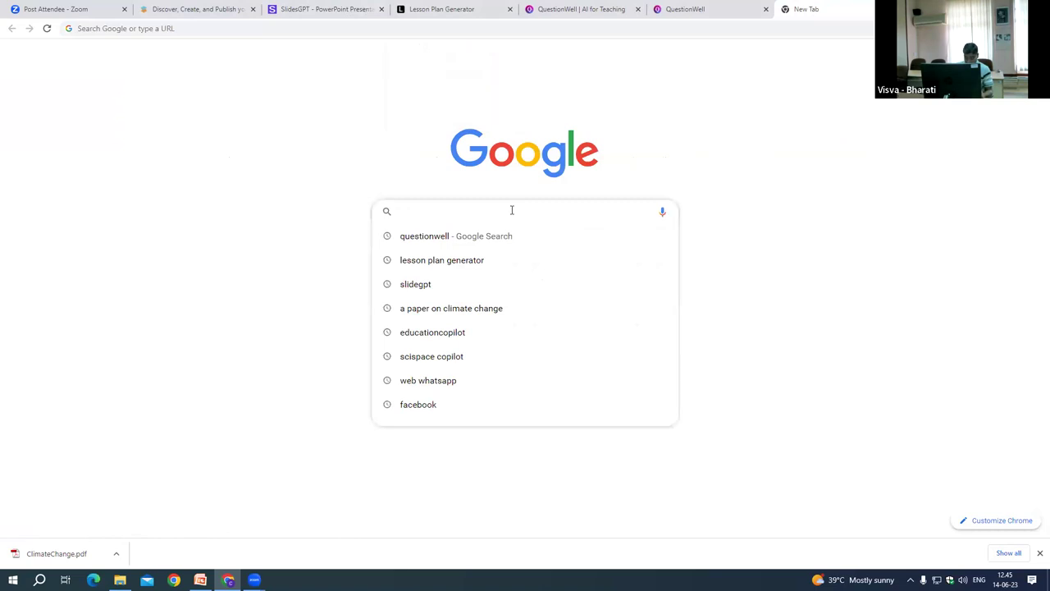
type("Photosynthesis")
key("Return")
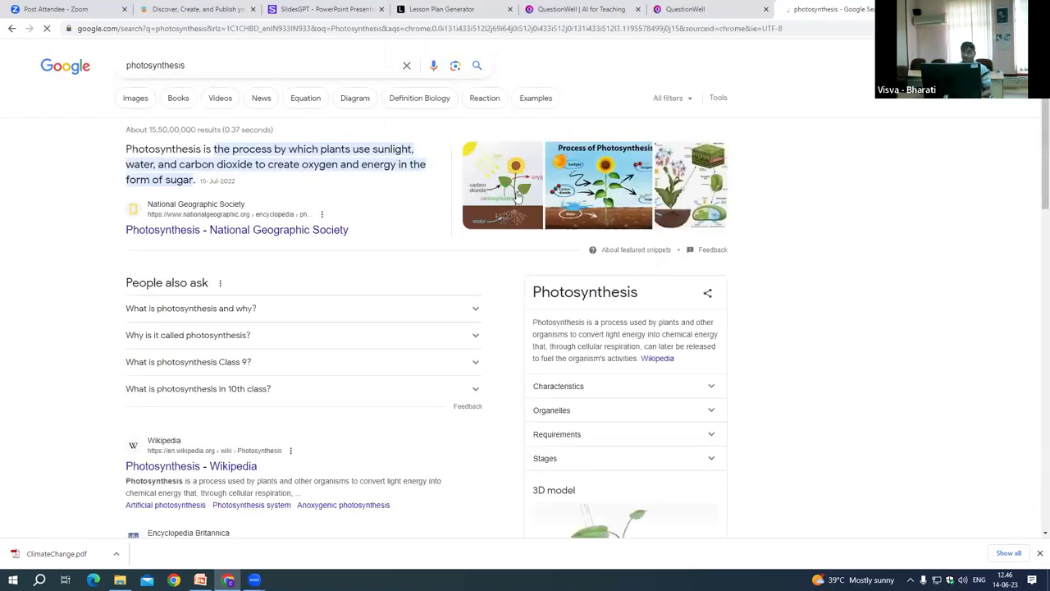
scroll(421, 320, "down", 5)
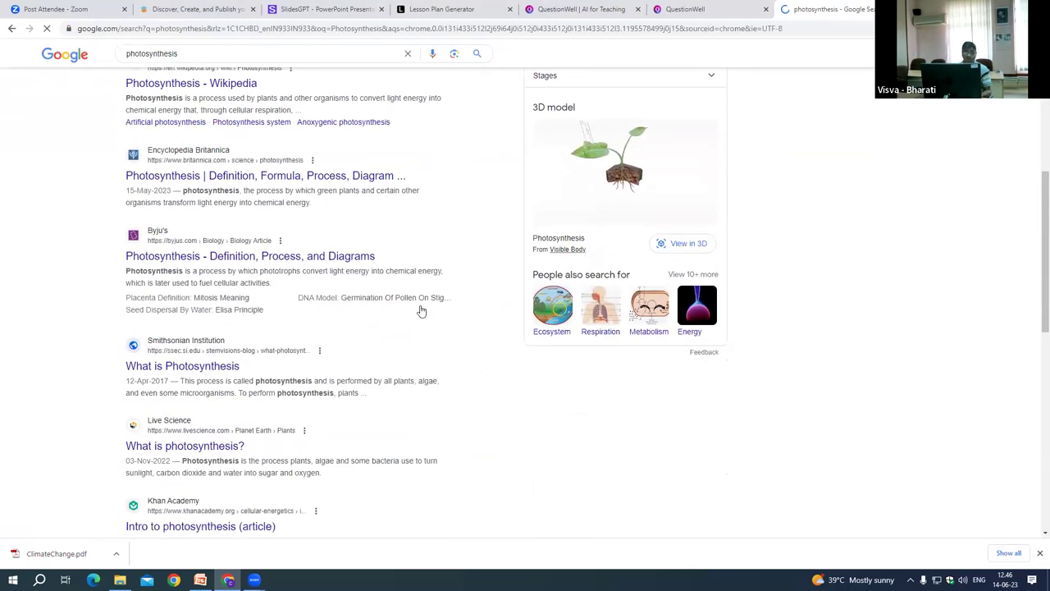
scroll(422, 303, "up", 5)
left_click(278, 233)
Step: Select the opening text of the National Geographic article and copy it
scroll(265, 336, "down", 1)
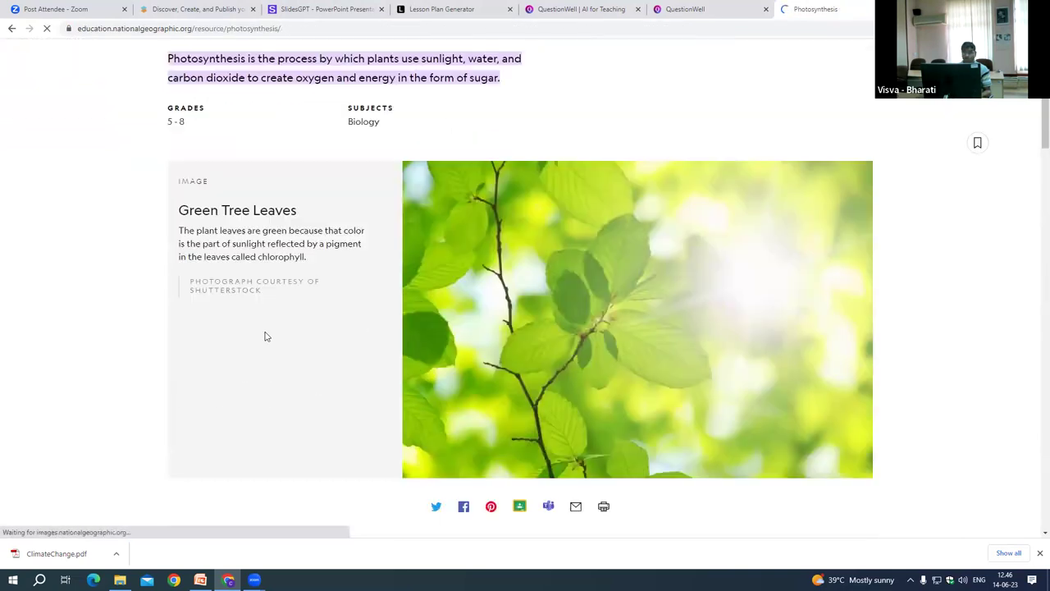
scroll(265, 337, "down", 5)
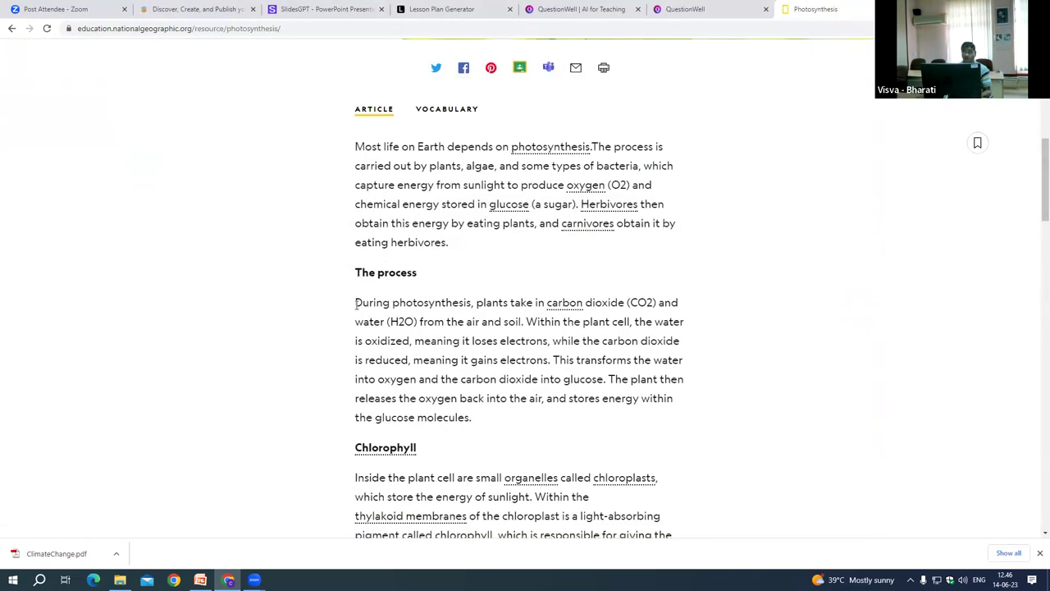
left_click_drag(356, 146, 479, 418)
right_click(443, 378)
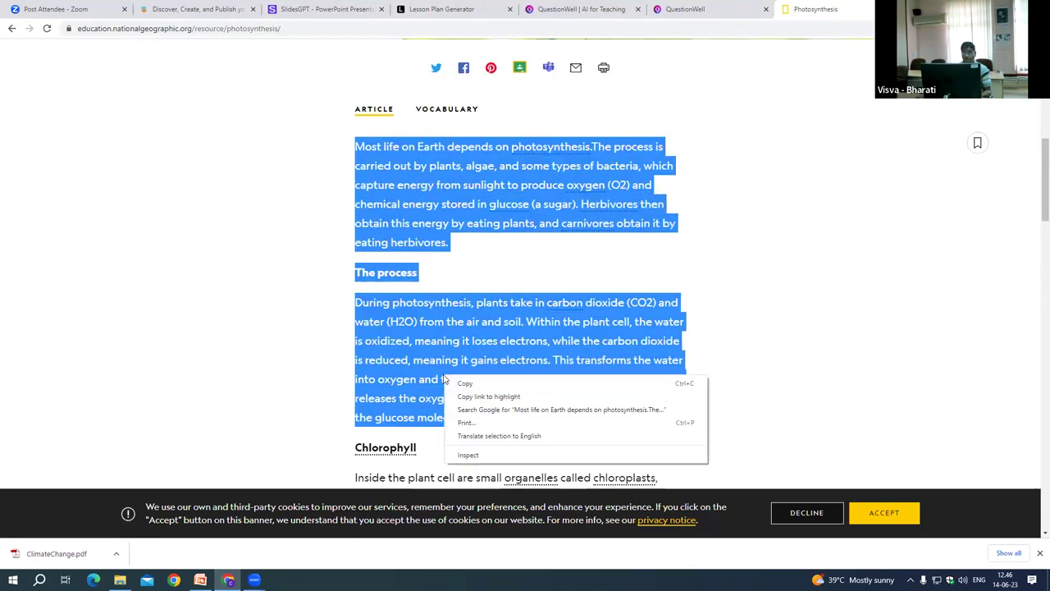
left_click(356, 158)
left_click_drag(355, 146, 463, 327)
scroll(662, 406, "down", 10)
right_click(463, 327)
left_click(502, 331)
Step: Paste the copied photosynthesis passage into QuestionWell's Reading box
key("ctrl+shift+Tab")
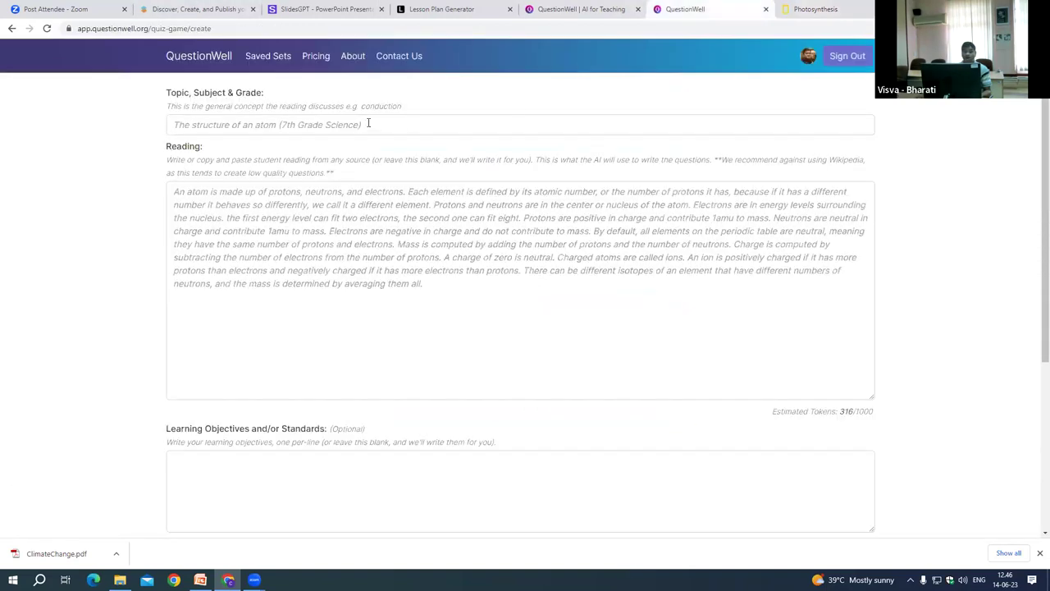
left_click(176, 190)
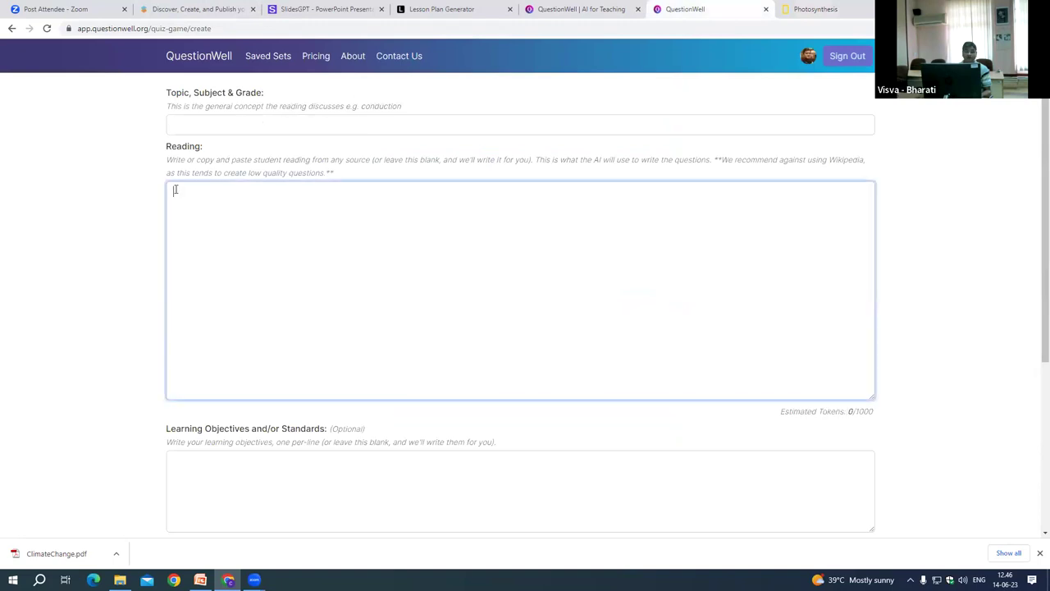
right_click(176, 189)
left_click(241, 274)
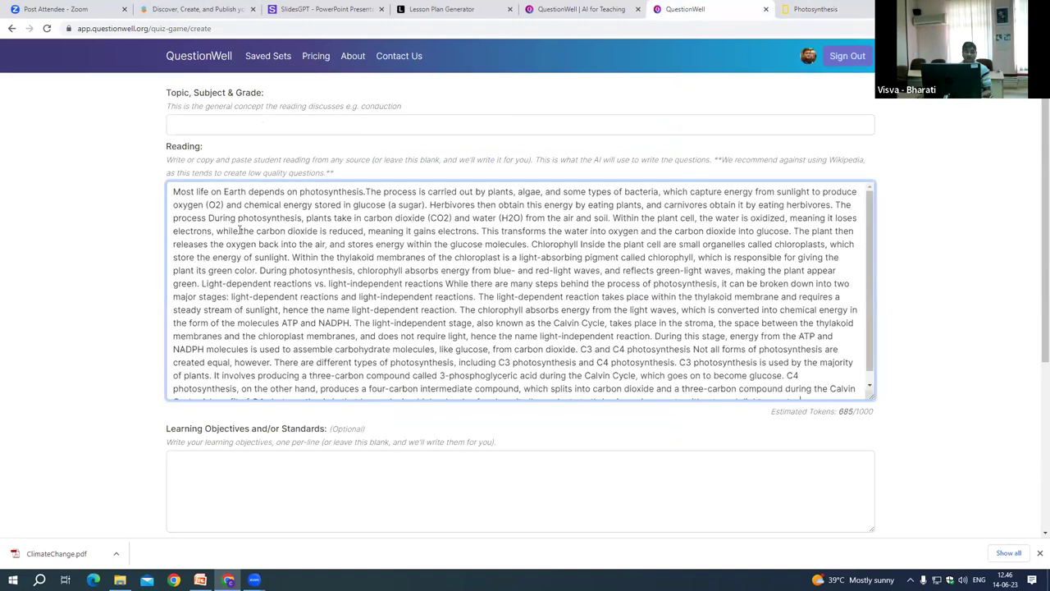
Step: Enter the quiz topic 'Photosynthesis of undergraduate'
left_click(269, 123)
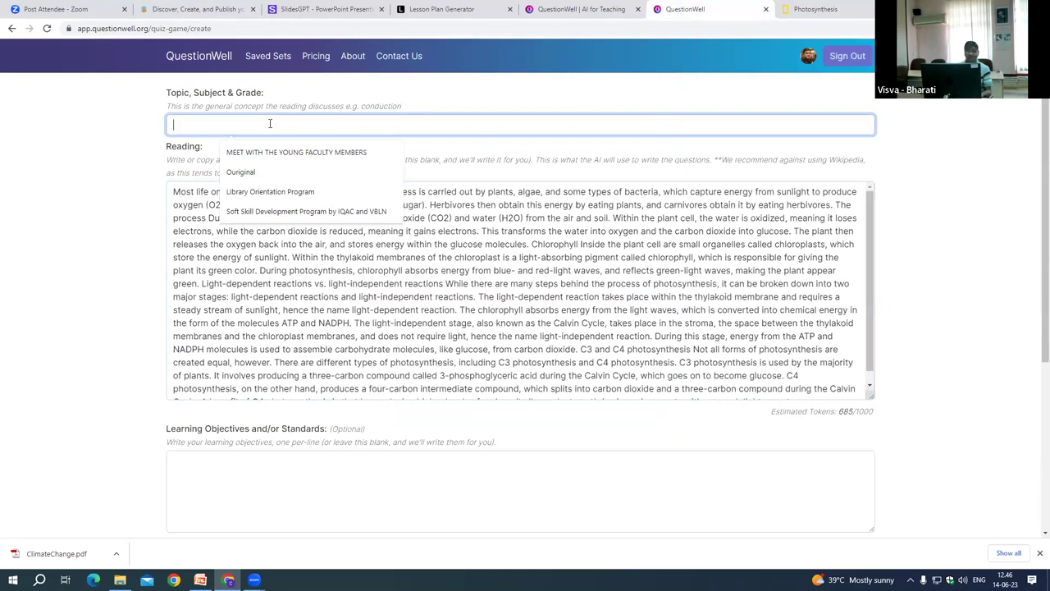
type("Photosynthesis o")
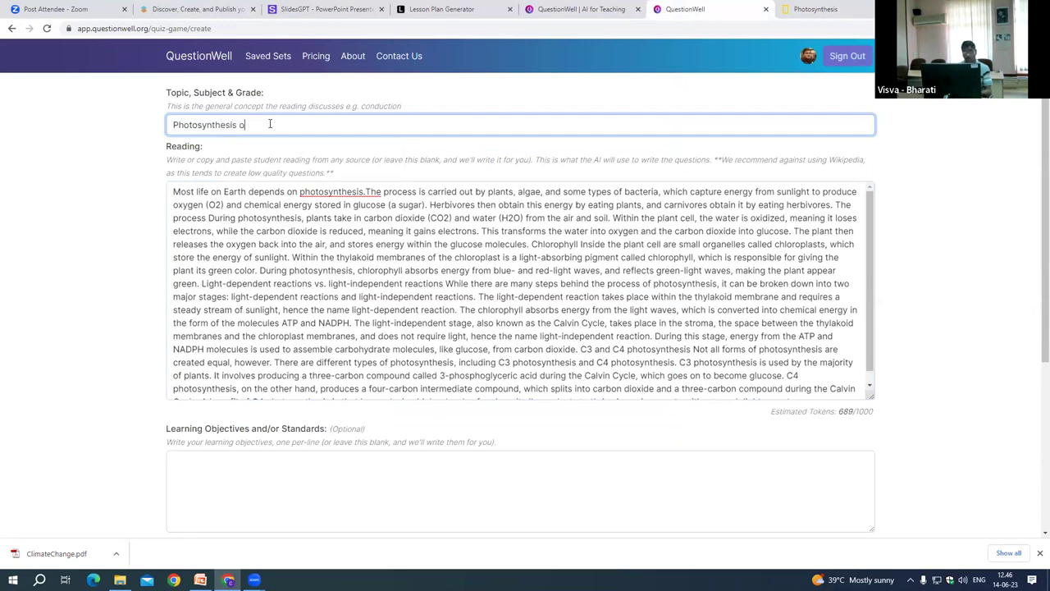
type("f undergraduat")
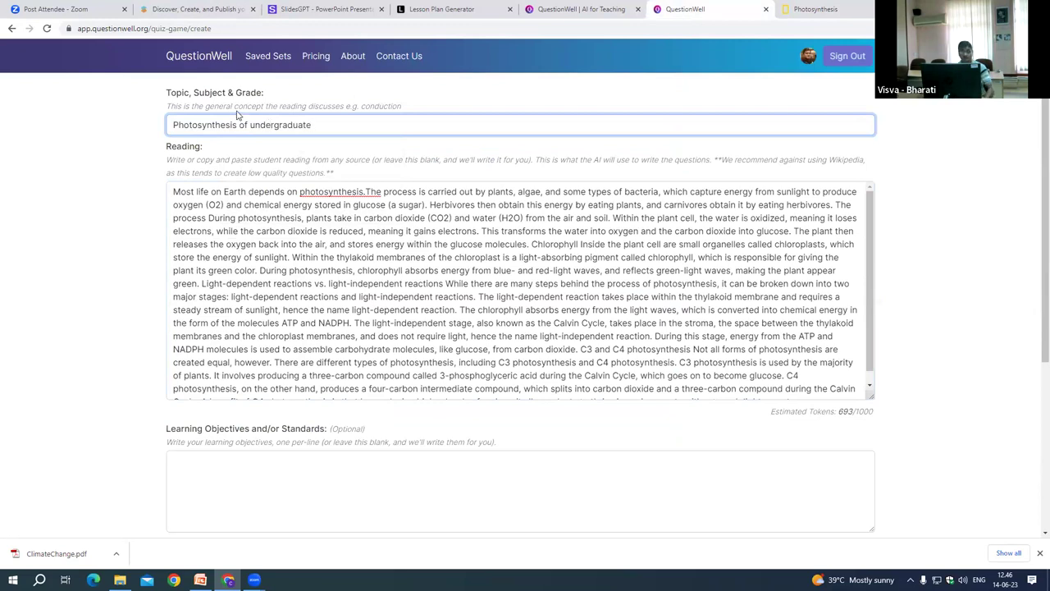
type("e")
scroll(136, 233, "down", 3)
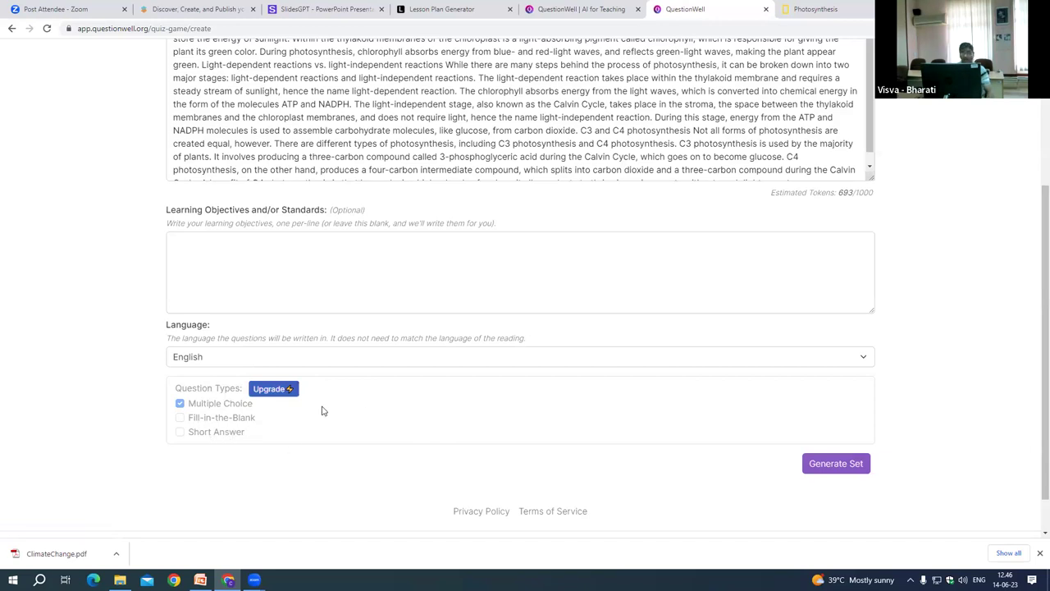
Step: Generate the QuestionWell question set from the filled form and open a new browser tab
left_click(837, 465)
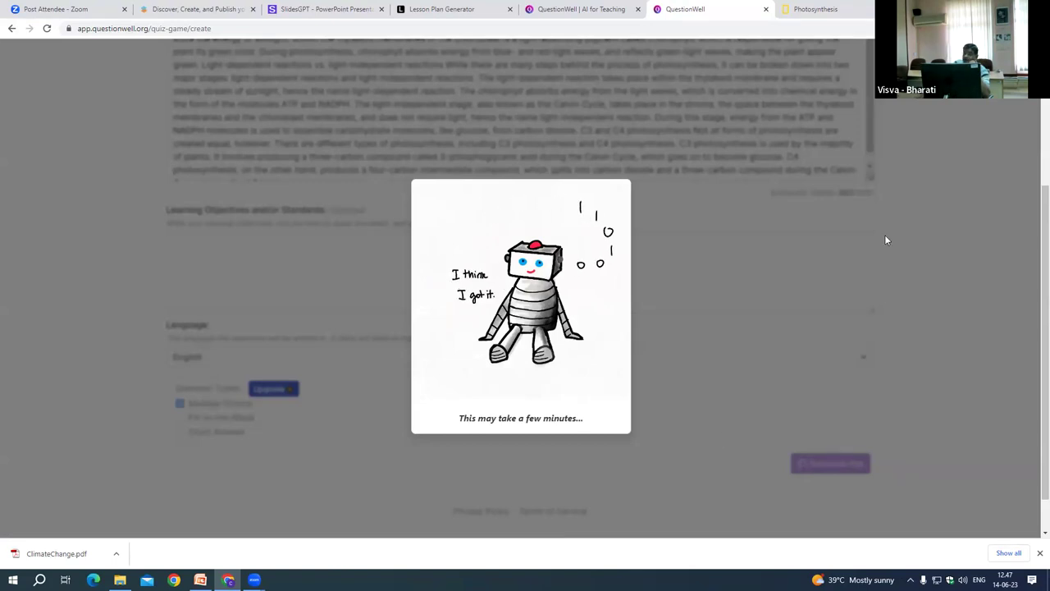
key("ctrl+t")
Step: Search Google for 'conker.ai' and open the Conker website
left_click(621, 215)
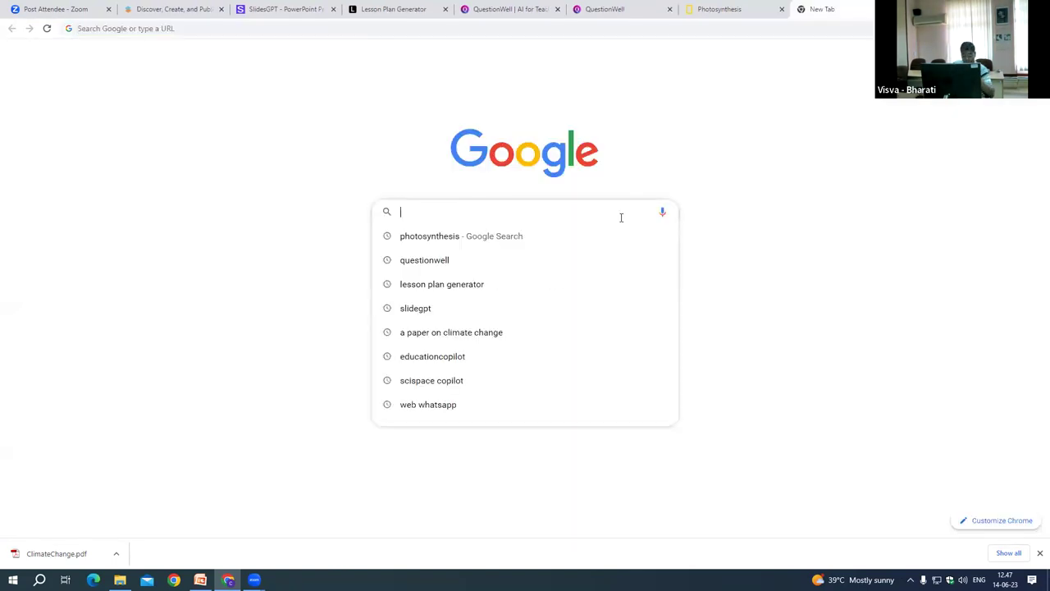
type("conker")
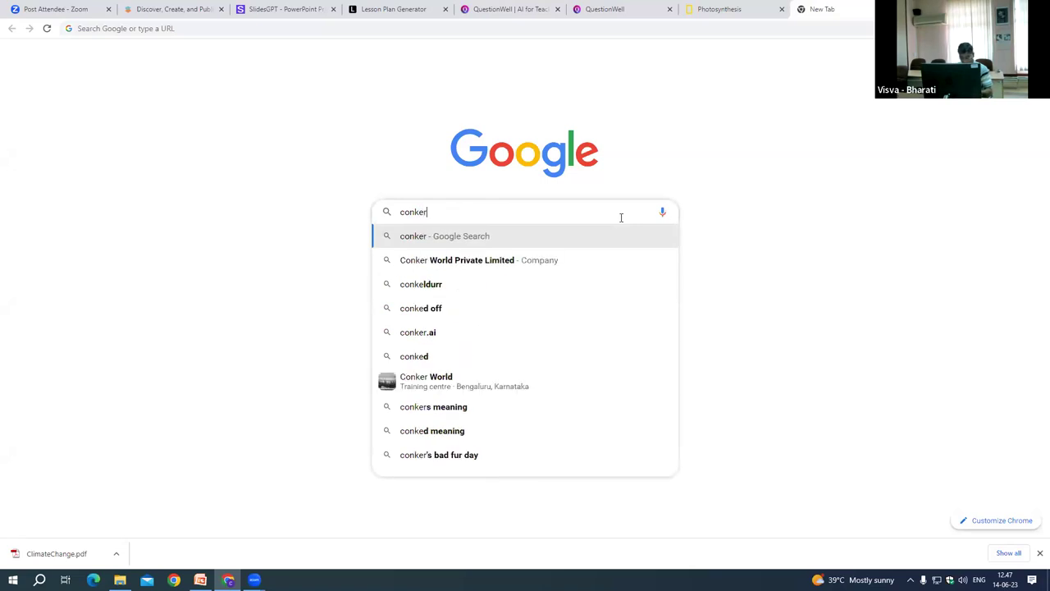
type(".ai")
key("Return")
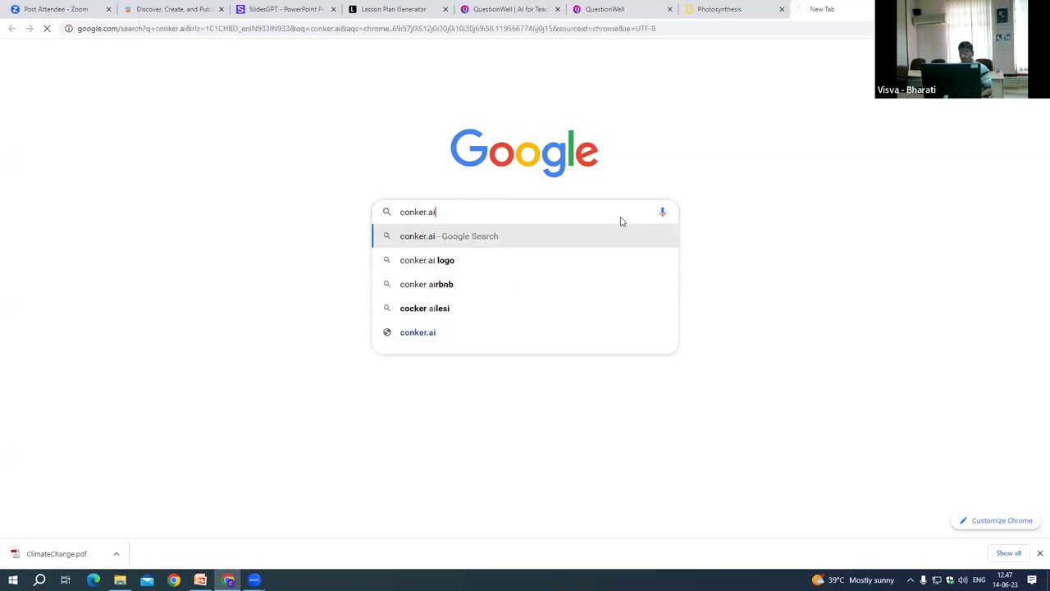
left_click(361, 177)
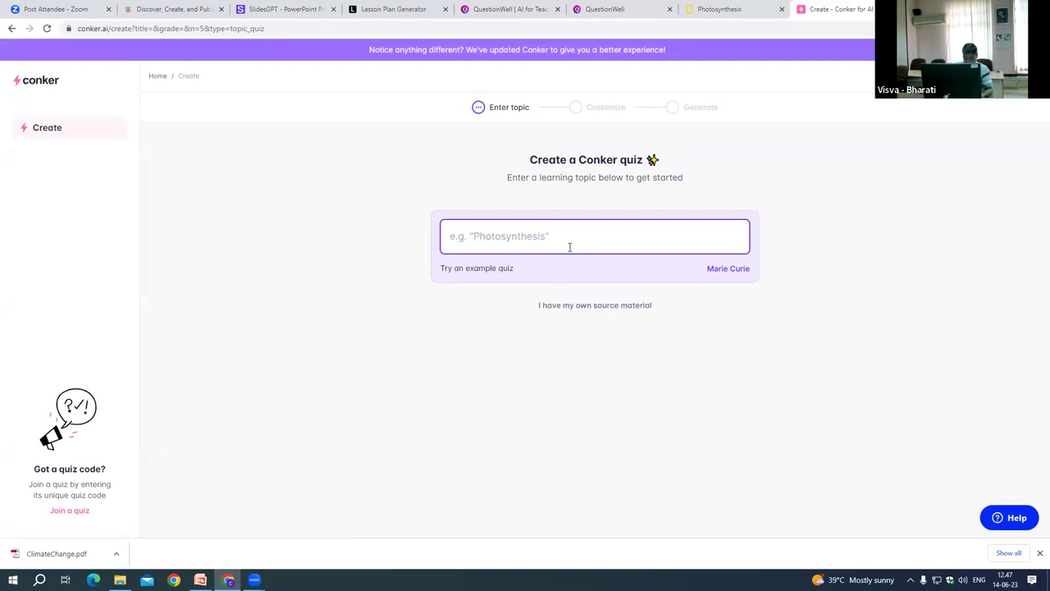
Step: Enter the quiz topic 'Photosynthesis' and view the quiz type options on the Customize step
type("Photosynthesis")
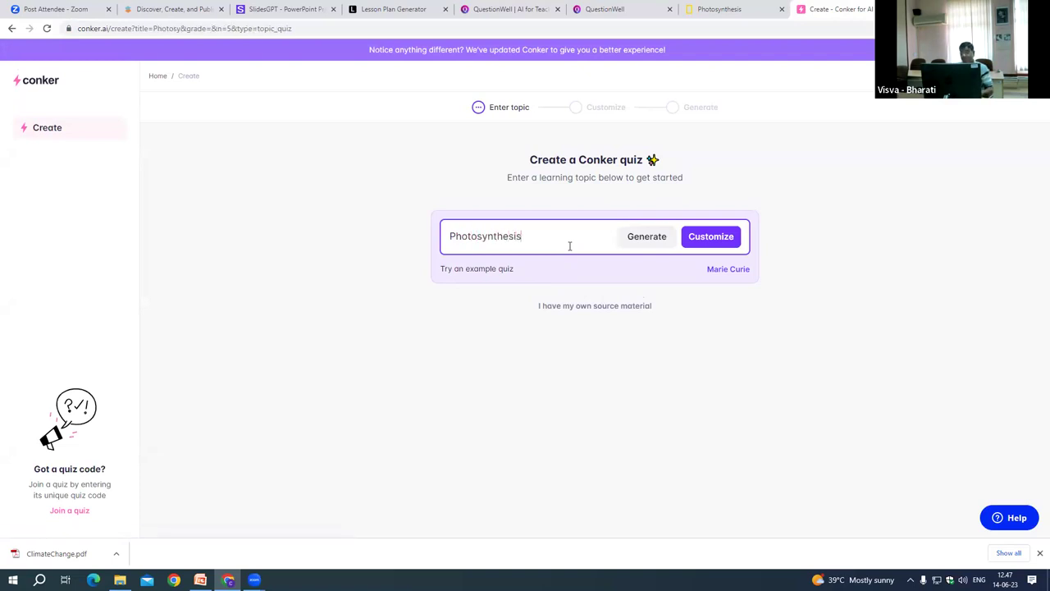
left_click(711, 240)
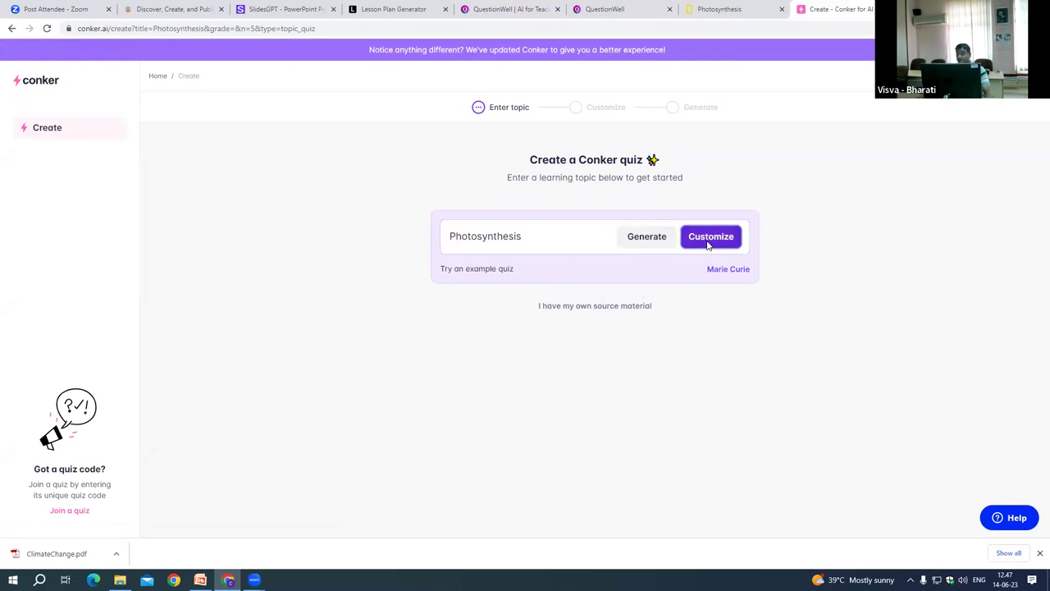
left_click(712, 184)
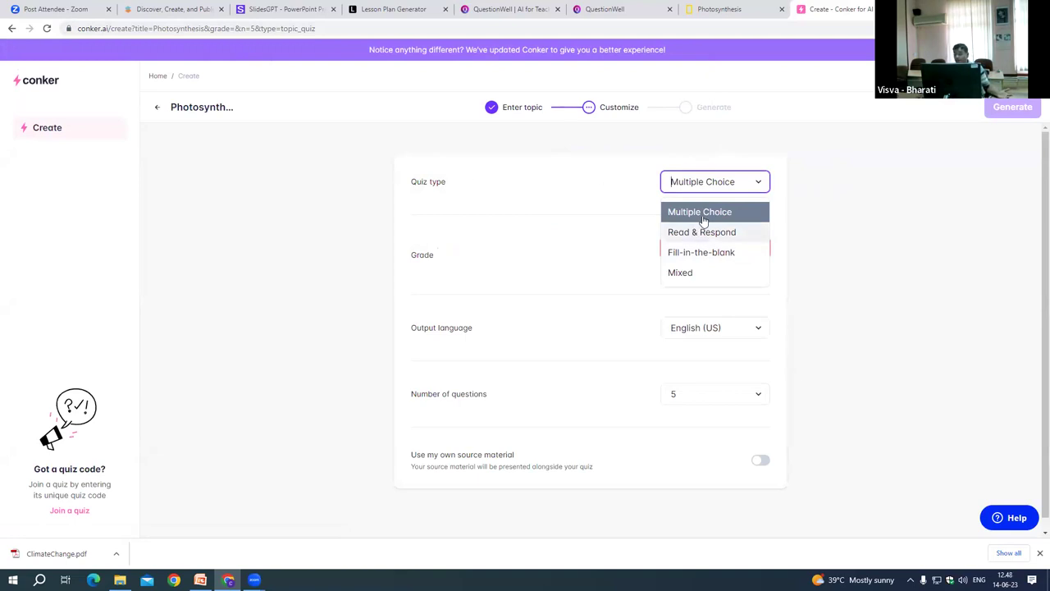
Step: Set the quiz type to Mixed and the grade level to 8th Grade
left_click(726, 275)
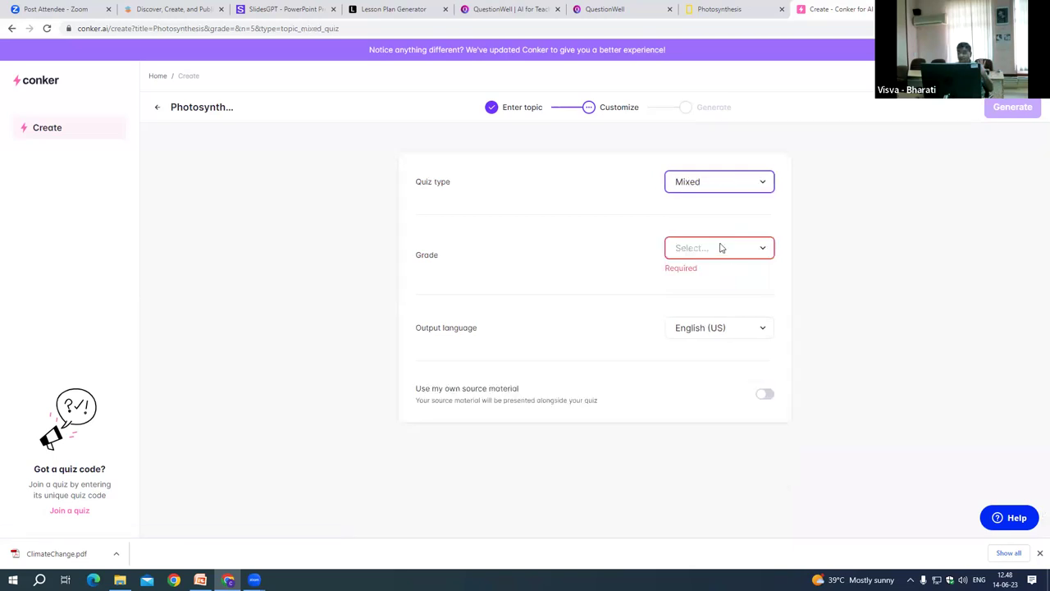
left_click(719, 246)
left_click_drag(771, 355, 777, 400)
left_click(721, 373)
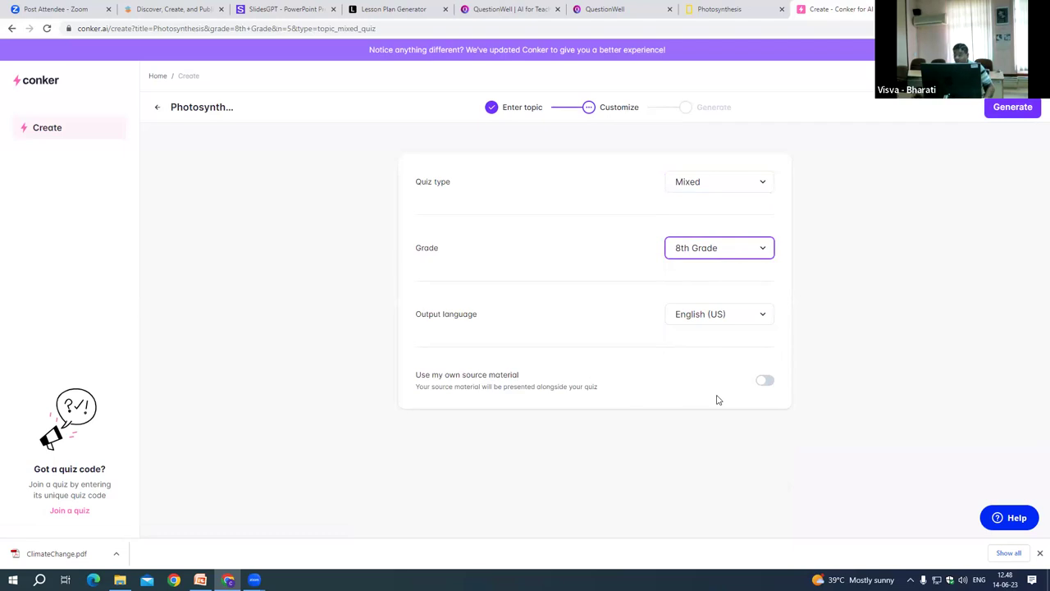
Step: Turn on 'Use my own source material' and paste in the C3 and C4 photosynthesis passage
left_click(771, 384)
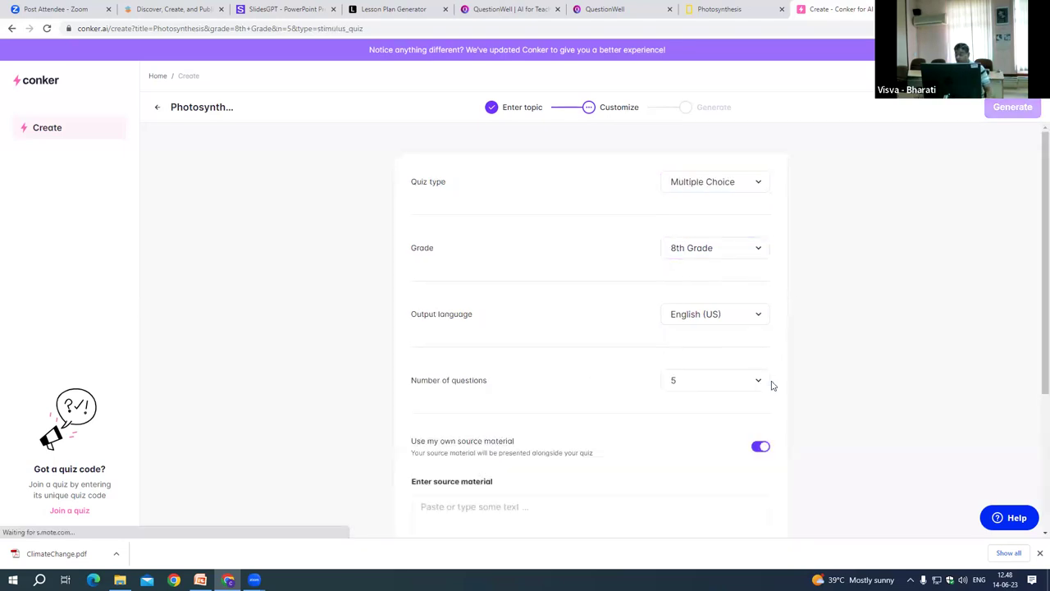
scroll(776, 417, "down", 2)
left_click(651, 417)
key("ctrl+v")
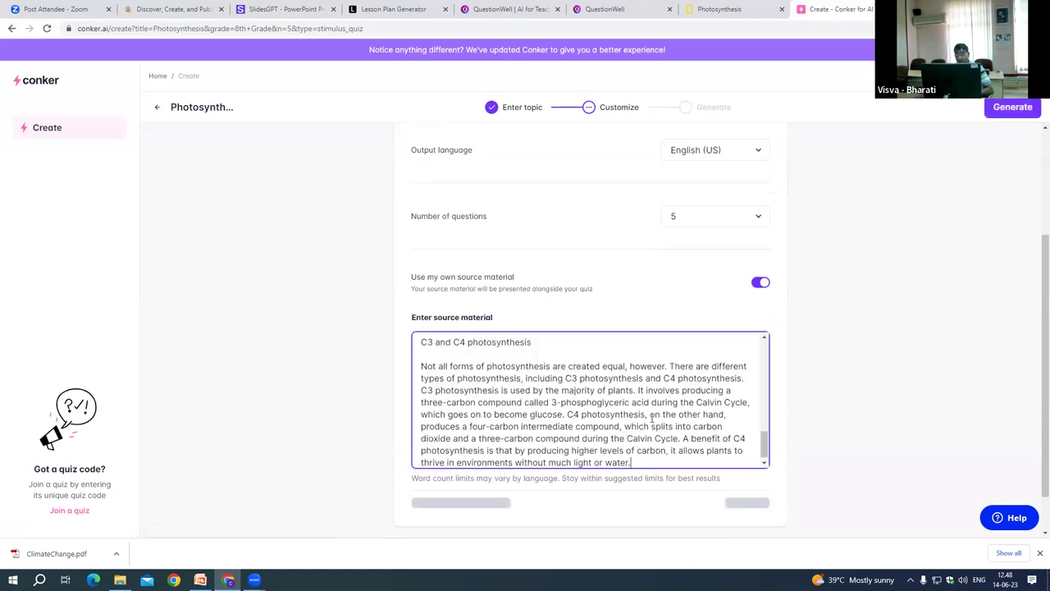
scroll(792, 402, "down", 1)
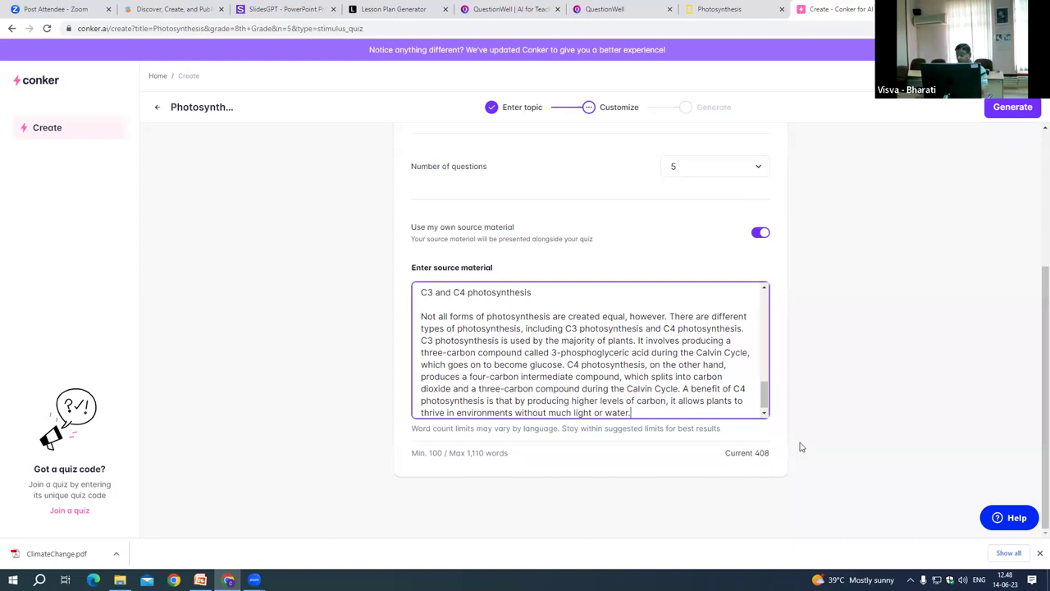
scroll(884, 399, "up", 3)
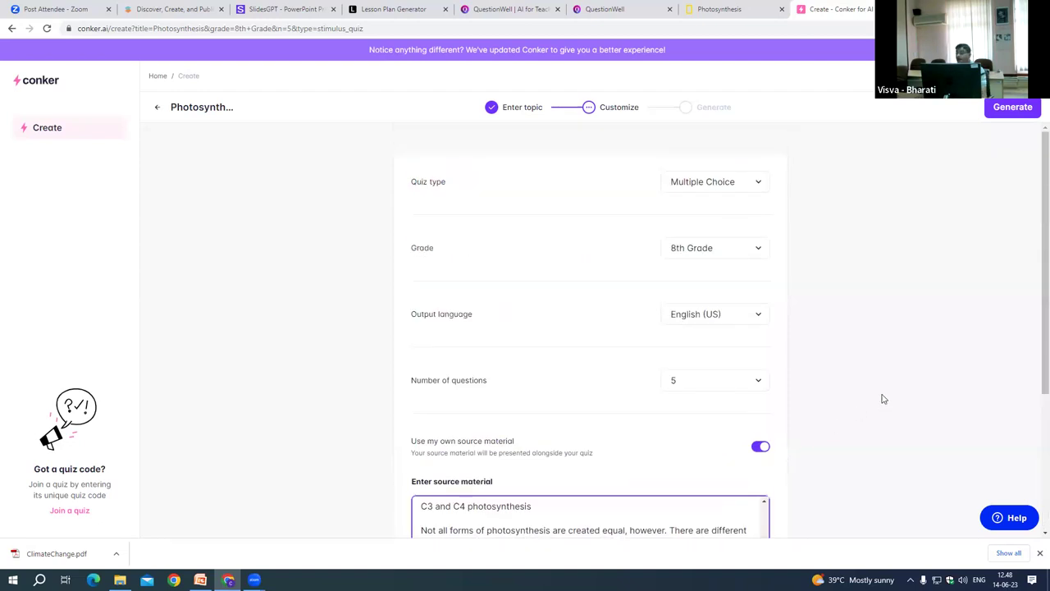
Step: Reselect Mixed as the quiz type so it stays selected
left_click(724, 188)
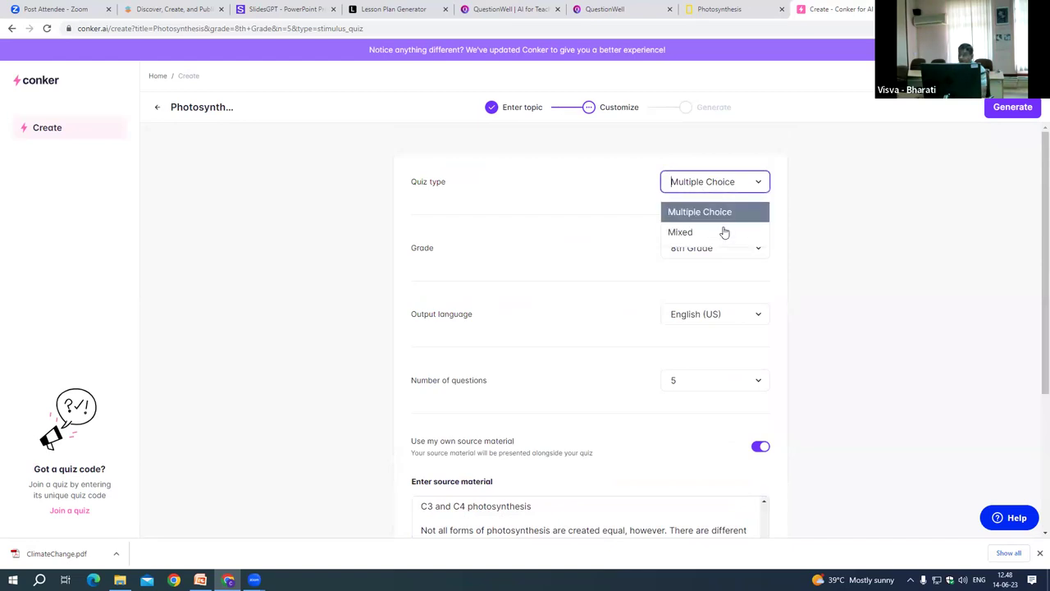
left_click(724, 232)
left_click(743, 190)
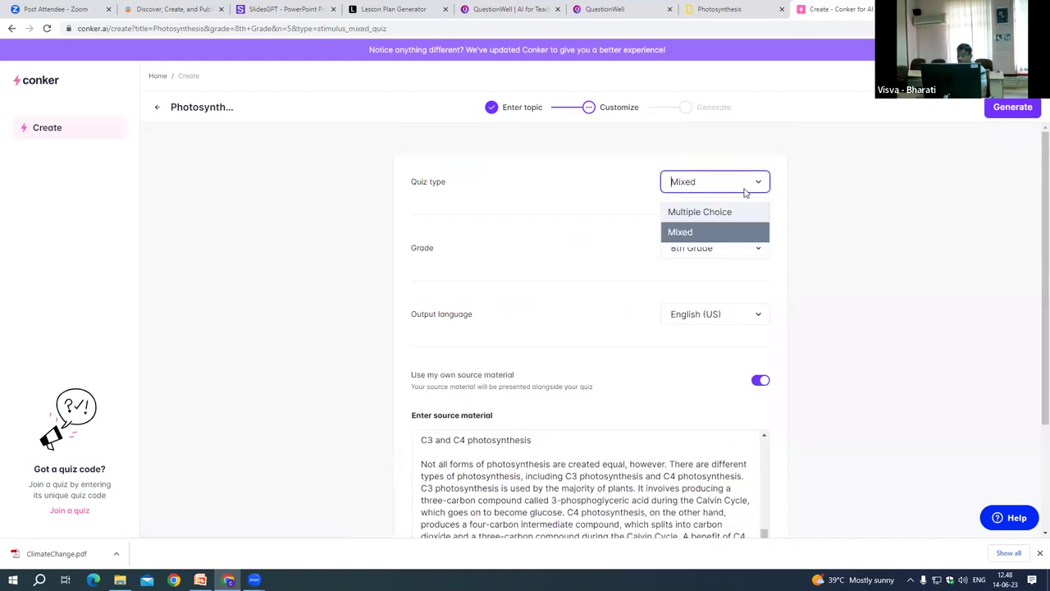
left_click(818, 208)
scroll(841, 357, "down", 2)
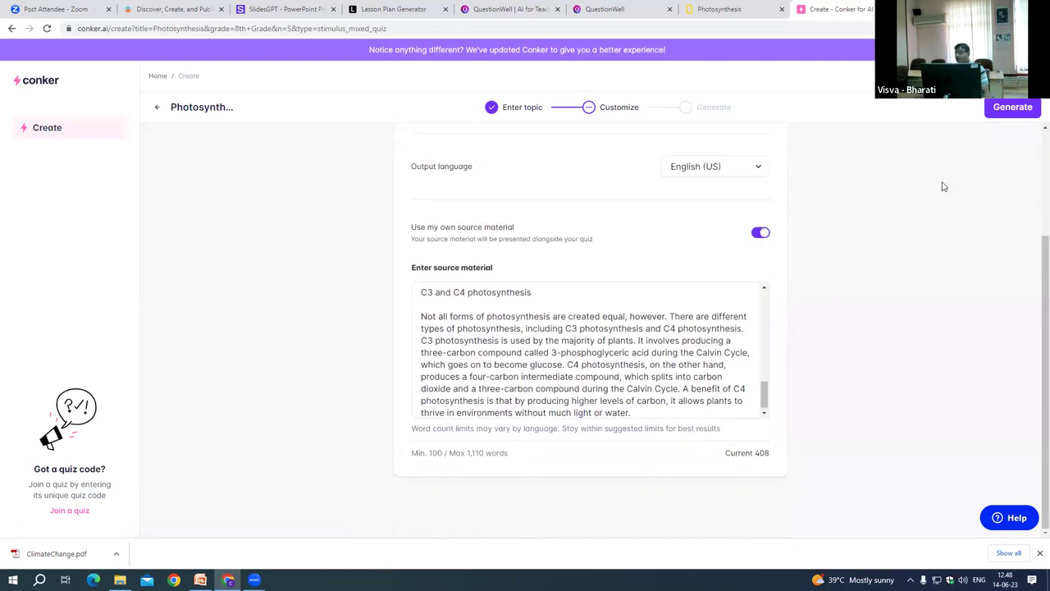
Step: Generate the quiz and sign in to Conker with a Google account
left_click(995, 109)
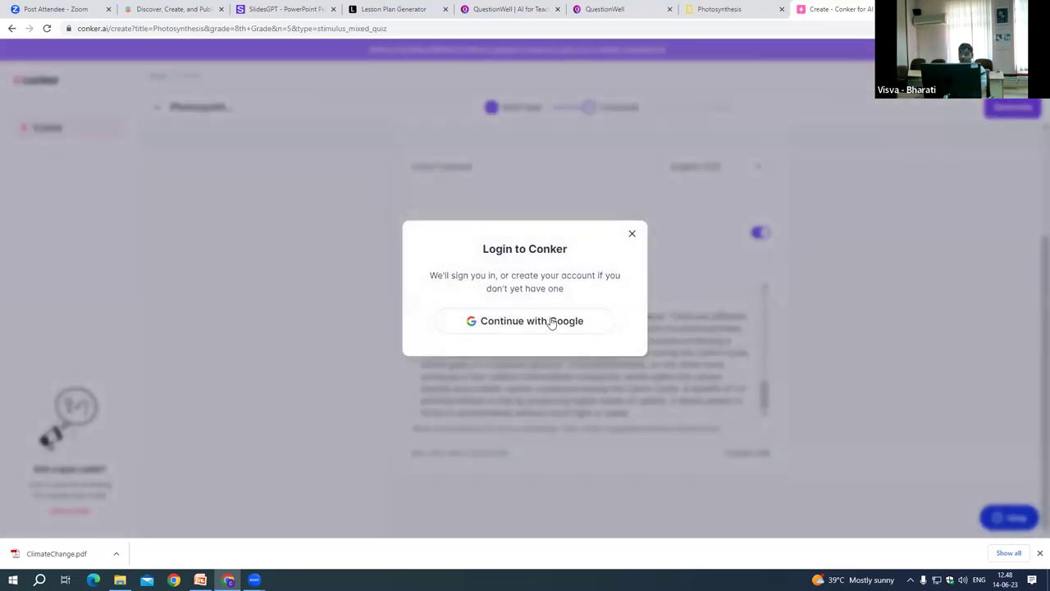
left_click(548, 321)
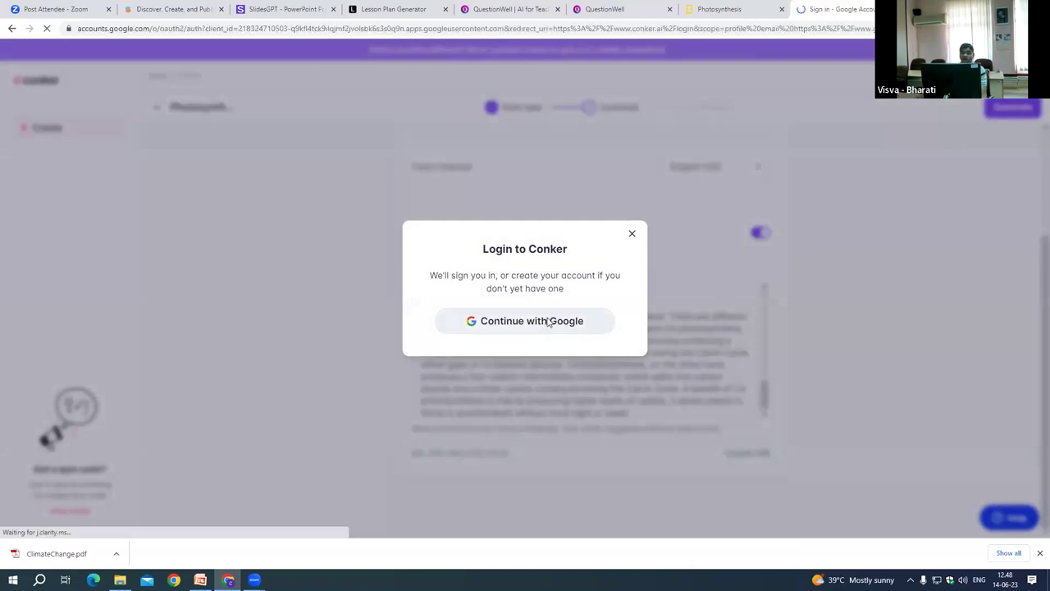
scroll(762, 338, "down", 2)
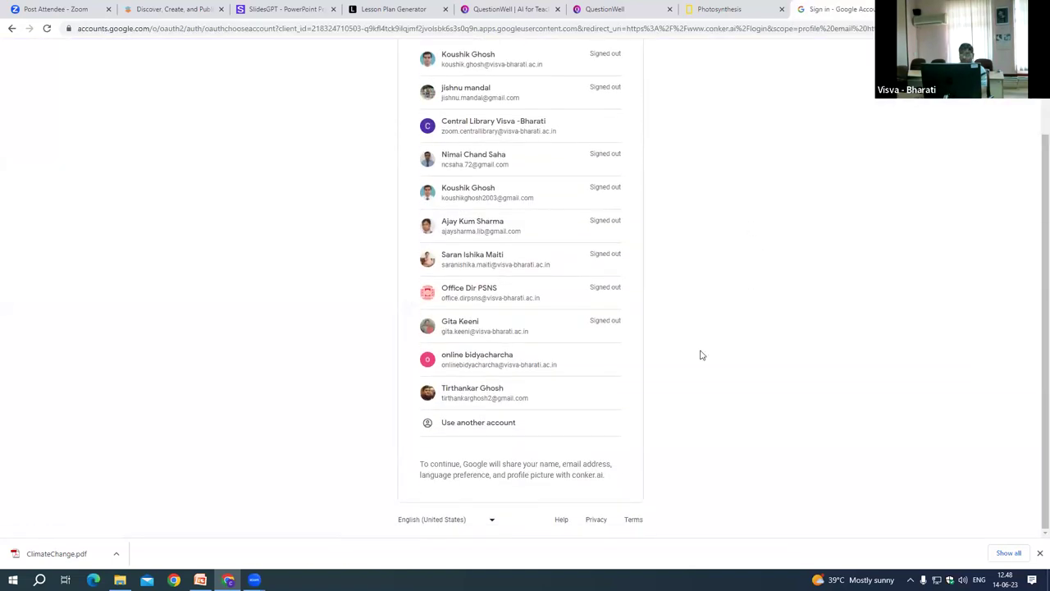
left_click(534, 394)
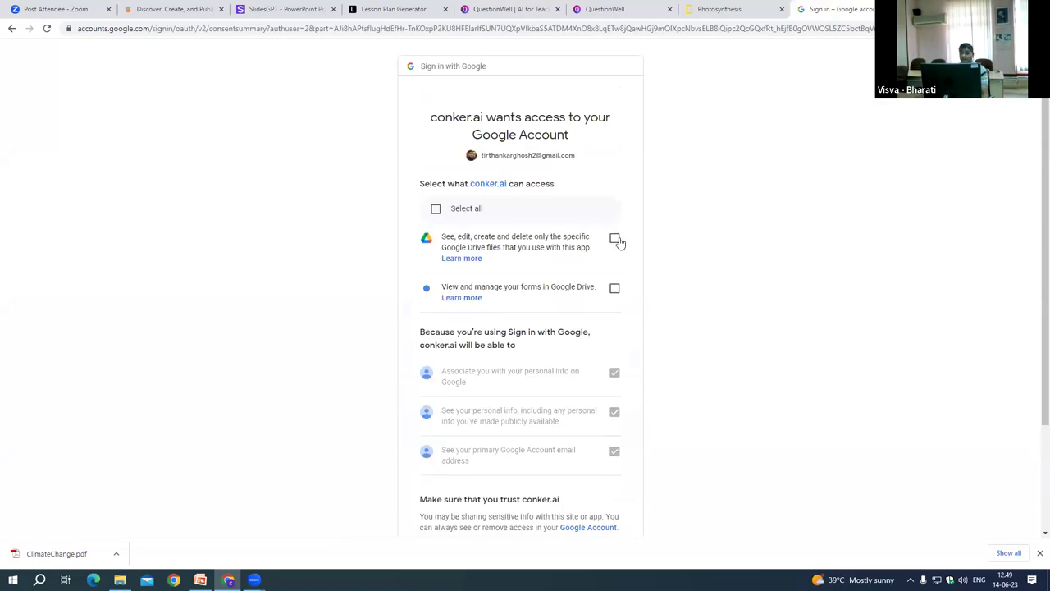
Step: Grant Conker access to its Google Drive files and confirm the permissions
left_click(614, 237)
scroll(718, 292, "down", 2)
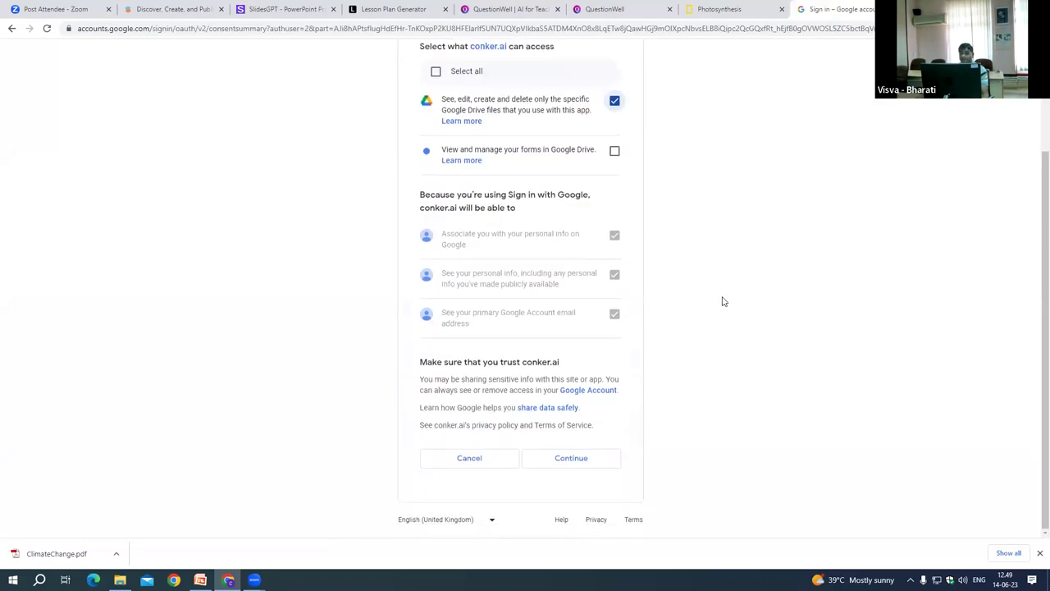
left_click(599, 461)
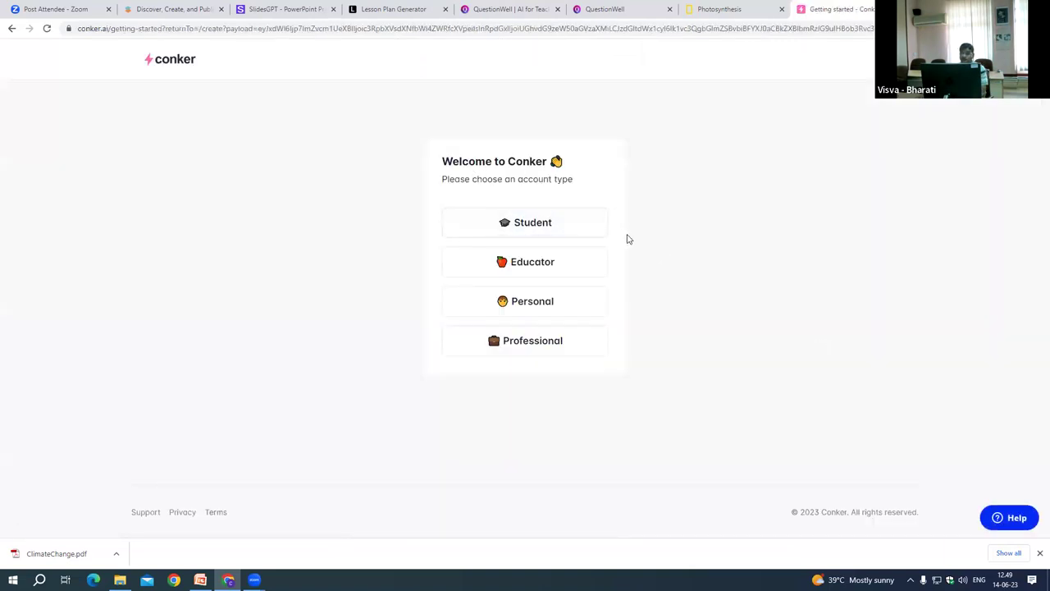
Step: Register as an Educator with the FE/HE teacher role, accept the terms and complete setup
left_click(571, 268)
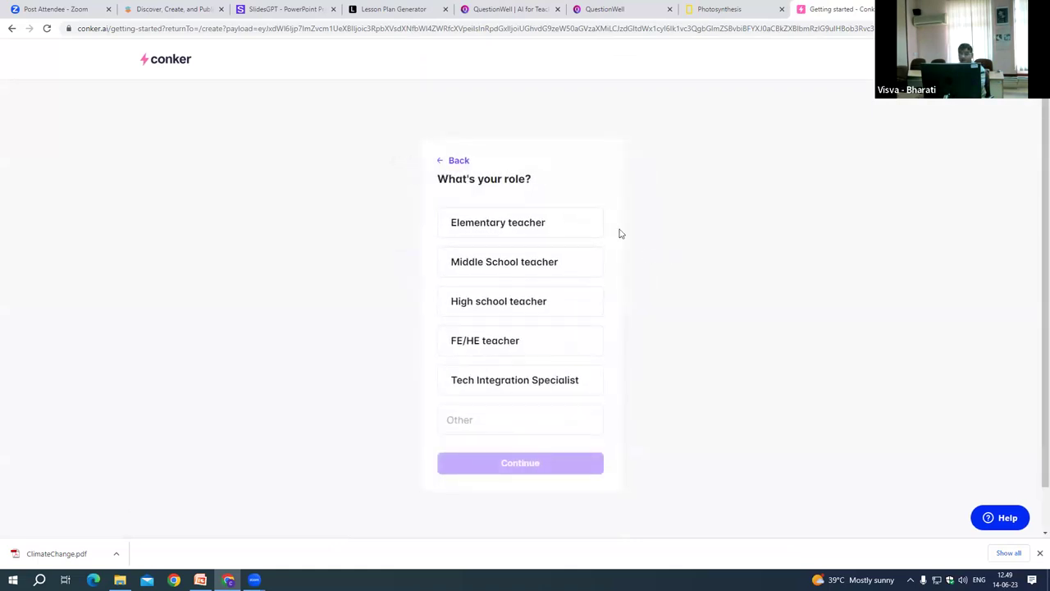
left_click(504, 303)
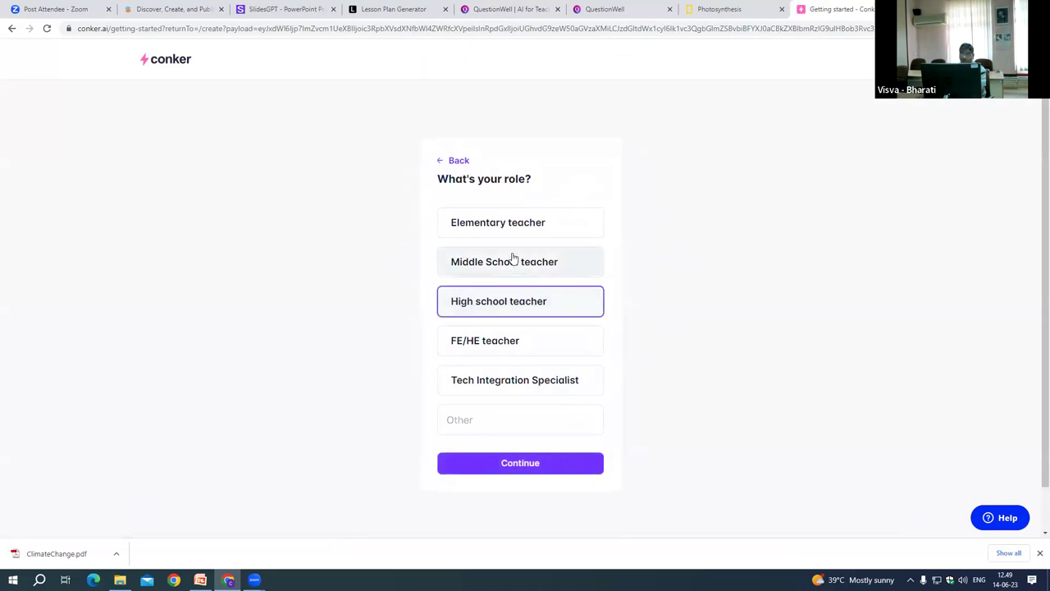
left_click(547, 350)
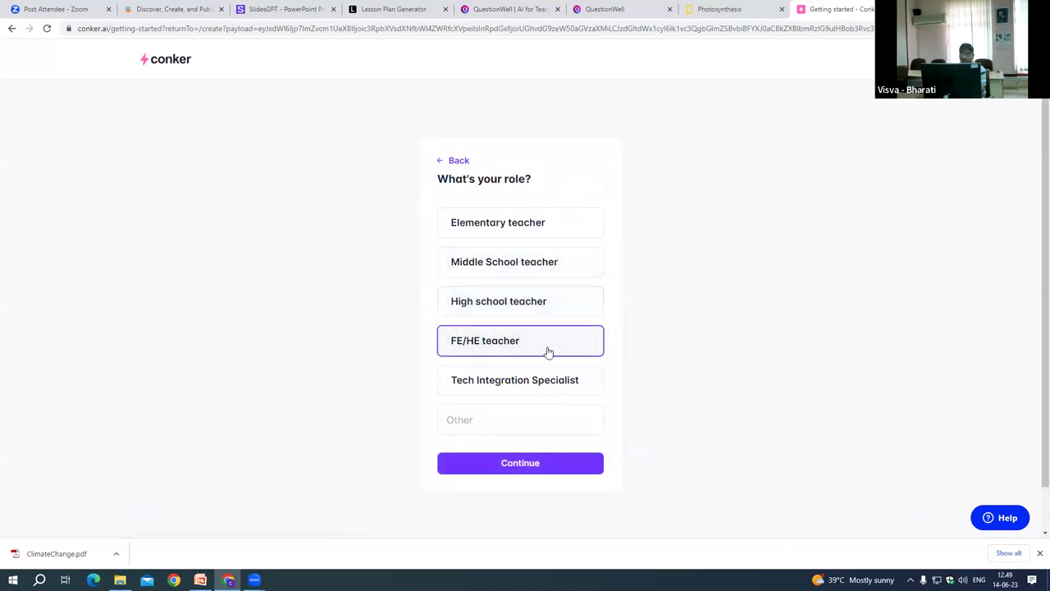
left_click(561, 465)
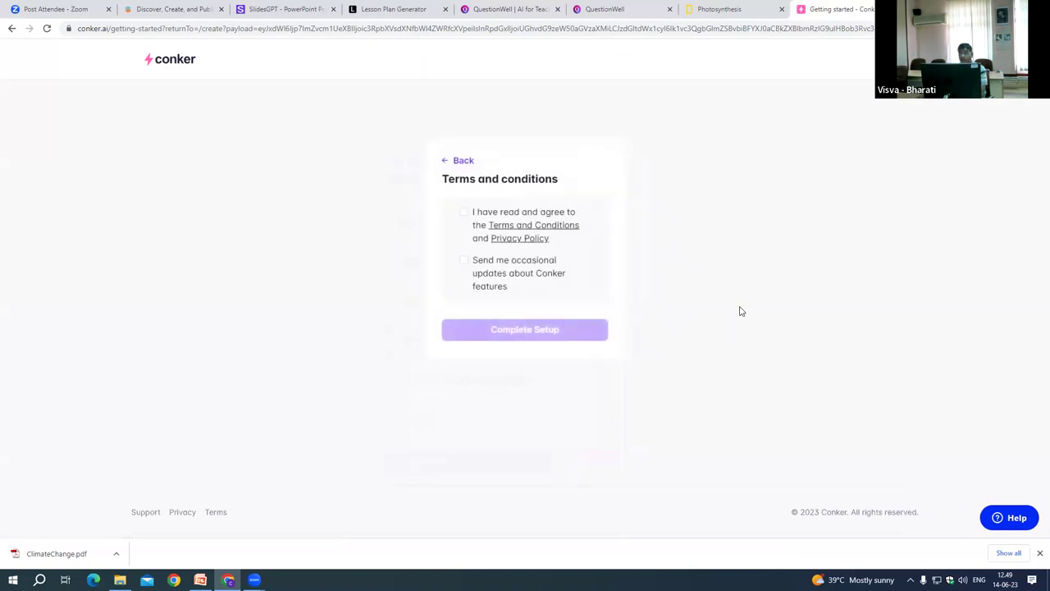
left_click(463, 212)
left_click(486, 327)
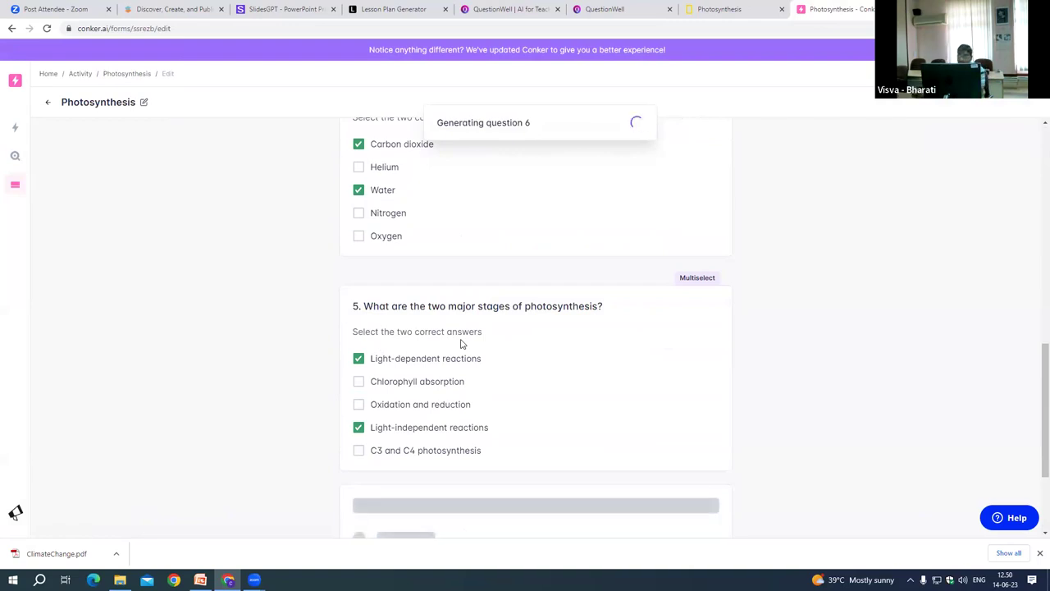
Step: Scroll through the Photosynthesis questions as they generate, then switch to the QuestionWell tab
scroll(754, 335, "down", 2)
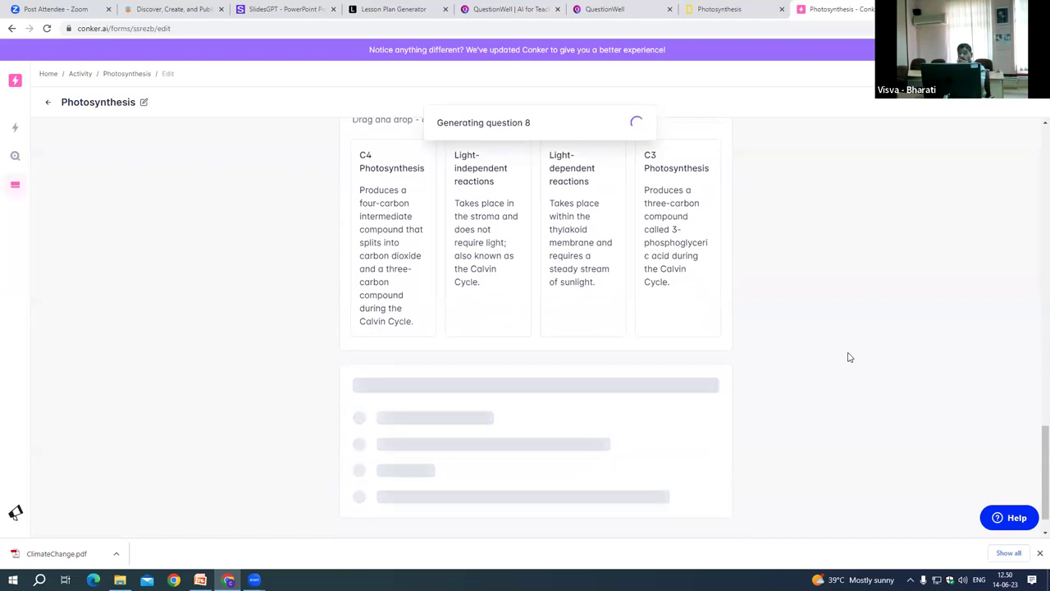
scroll(848, 357, "down", 1)
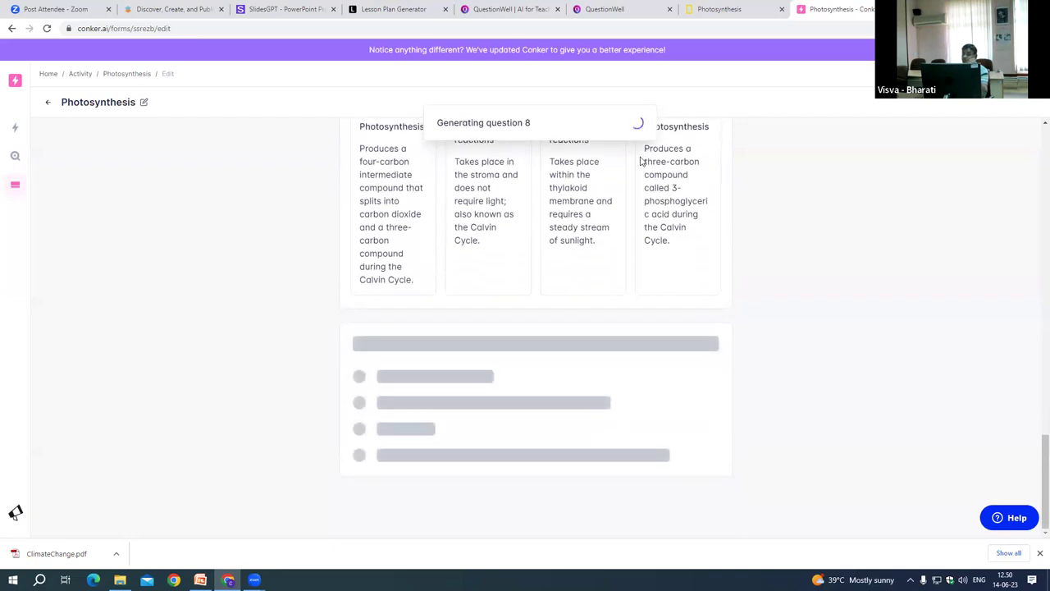
key("ctrl+shift+Tab")
key("ctrl+shift+Tab")
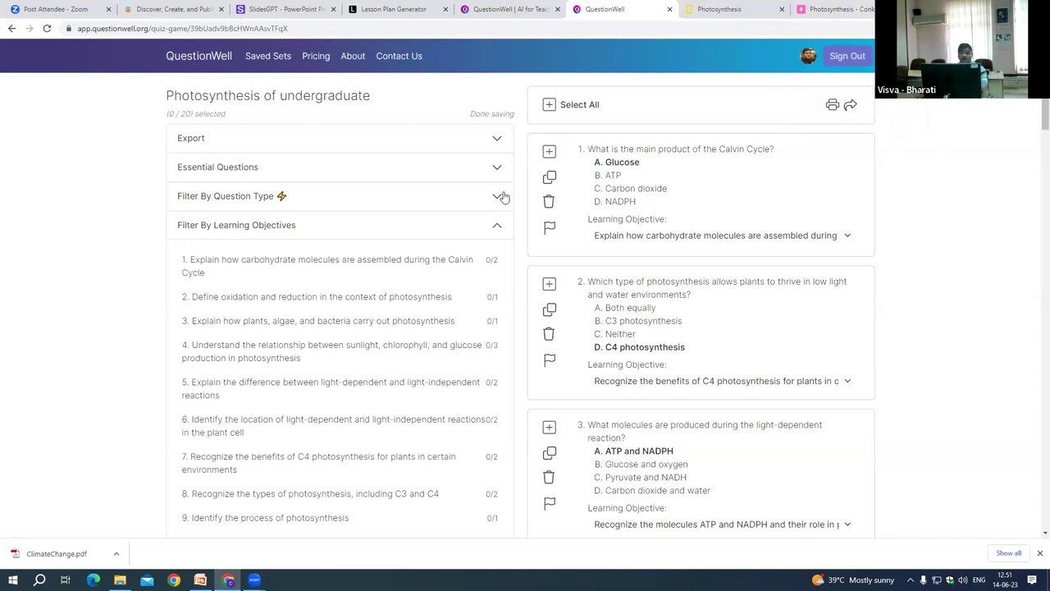
Step: Show the export formats for 'Photosynthesis of undergraduate' and collapse the Learning Objectives filter
left_click(404, 151)
left_click(251, 176)
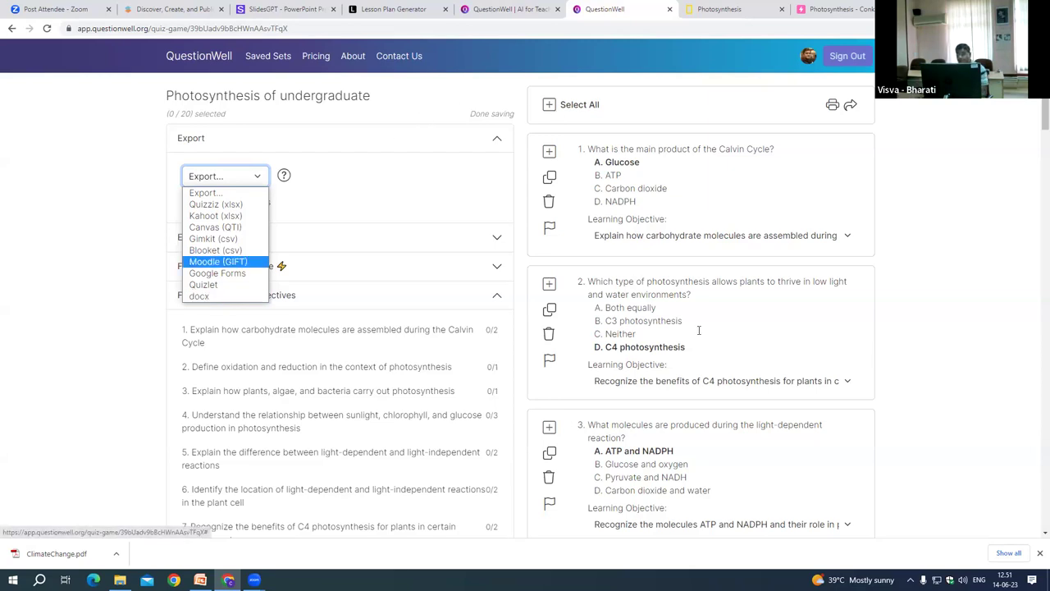
scroll(819, 202, "down", 5)
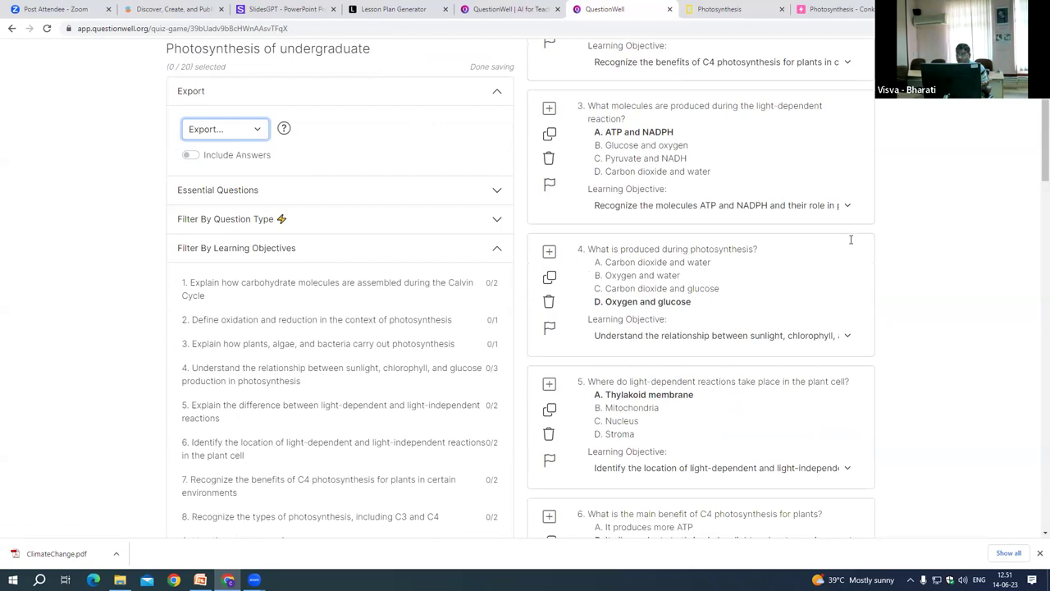
scroll(851, 211, "up", 6)
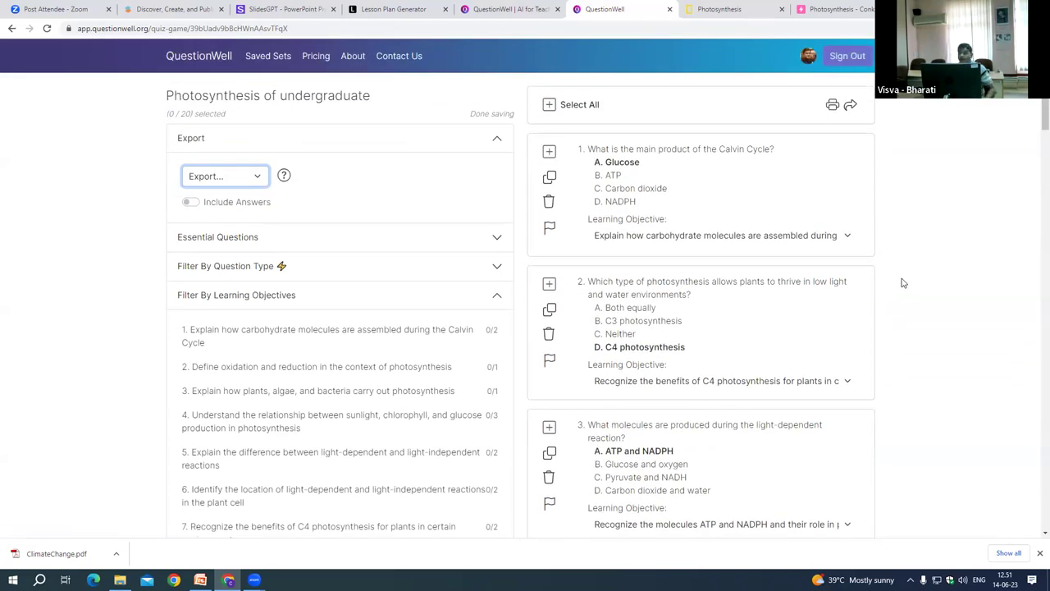
scroll(1033, 328, "down", 20)
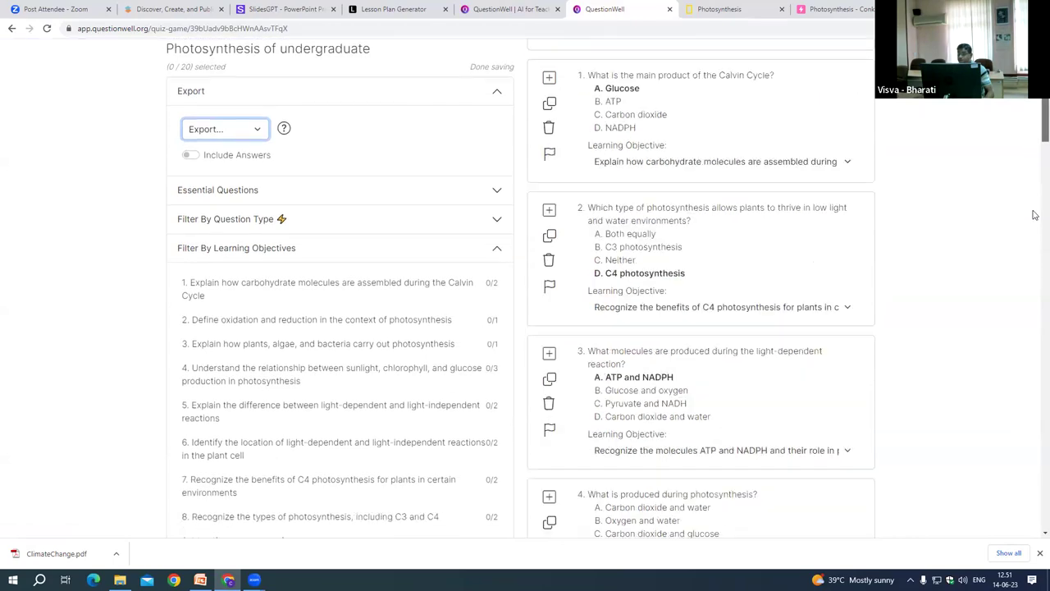
scroll(1034, 539, "down", 3)
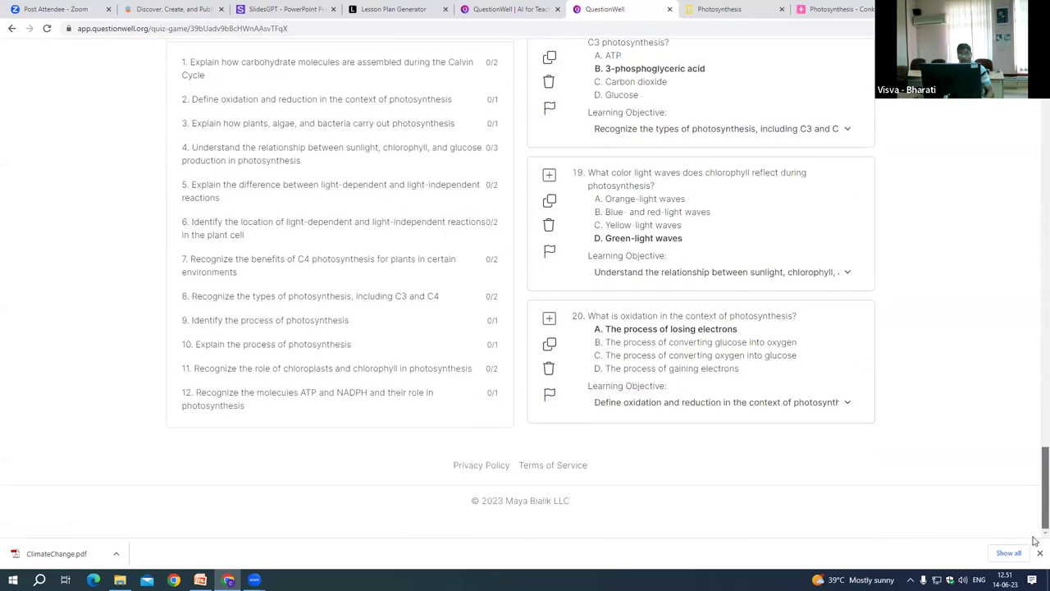
scroll(1034, 514, "up", 10)
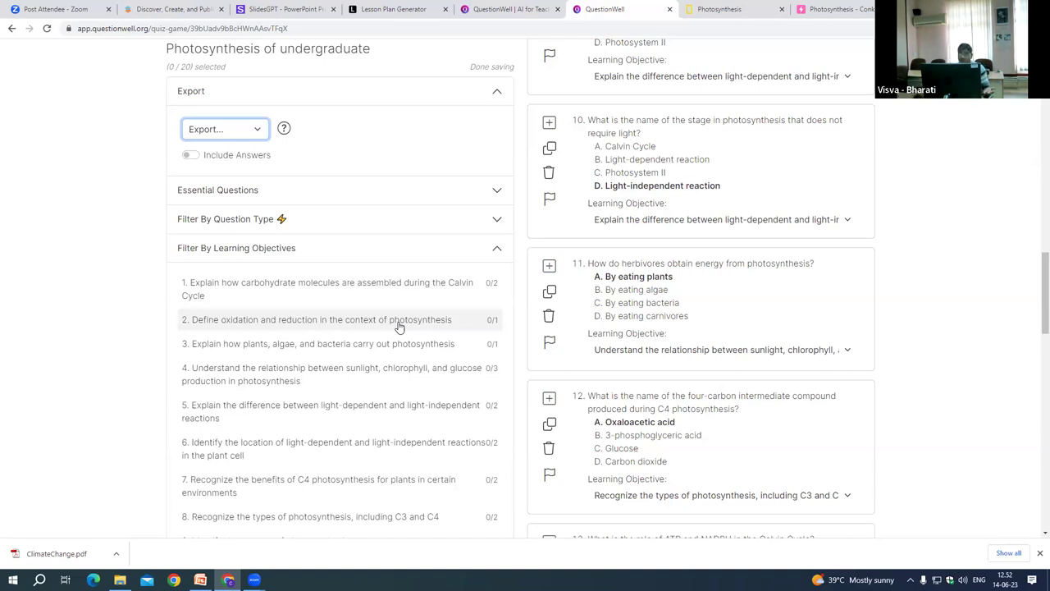
scroll(155, 354, "down", 1)
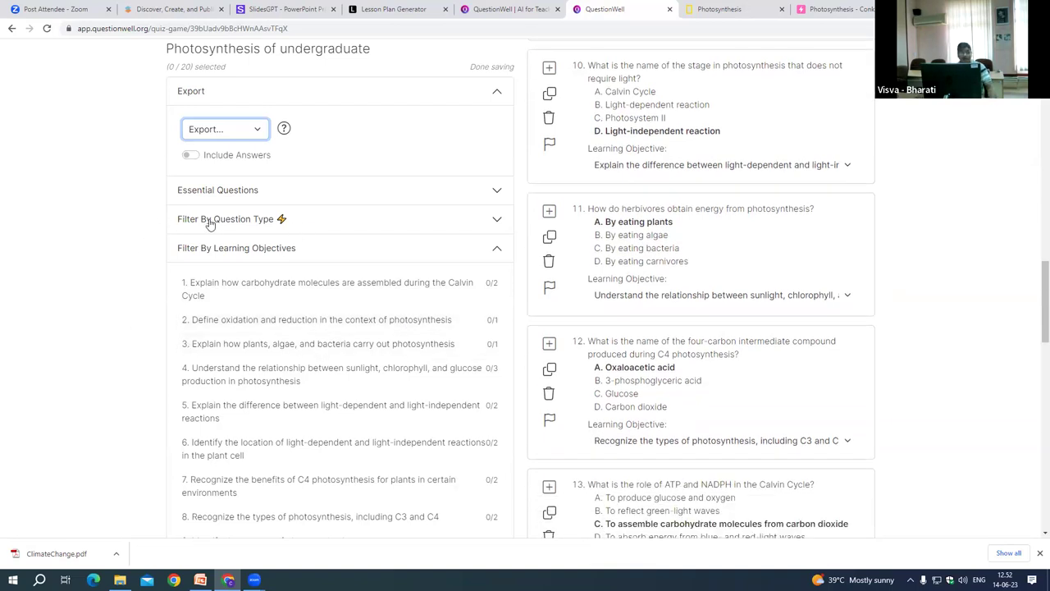
left_click(218, 255)
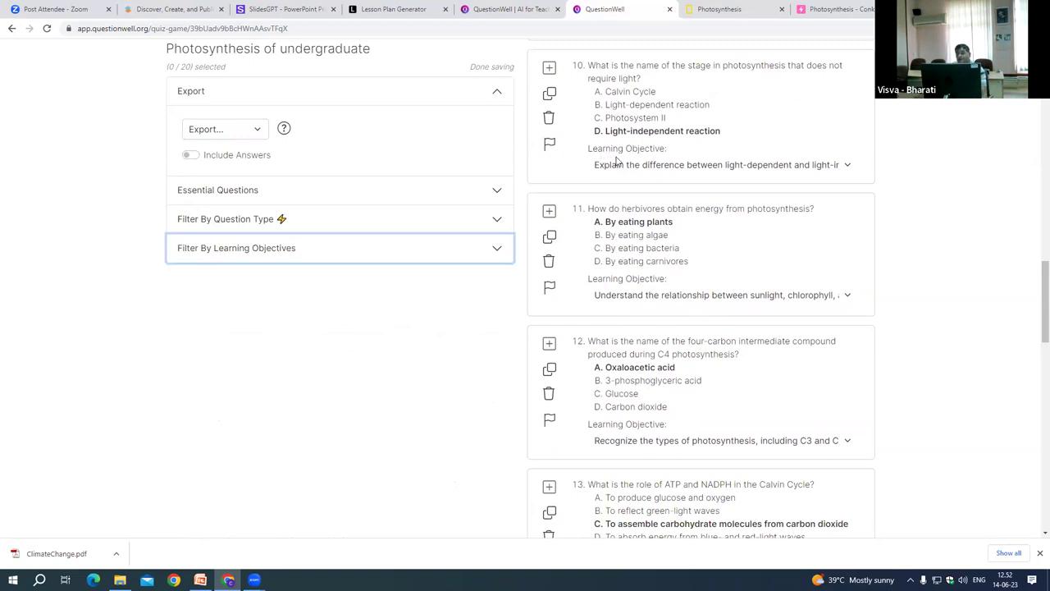
Step: Check the learning objectives linked to questions 10 and 11 without changing them
scroll(631, 166, "up", 1)
scroll(634, 167, "up", 1)
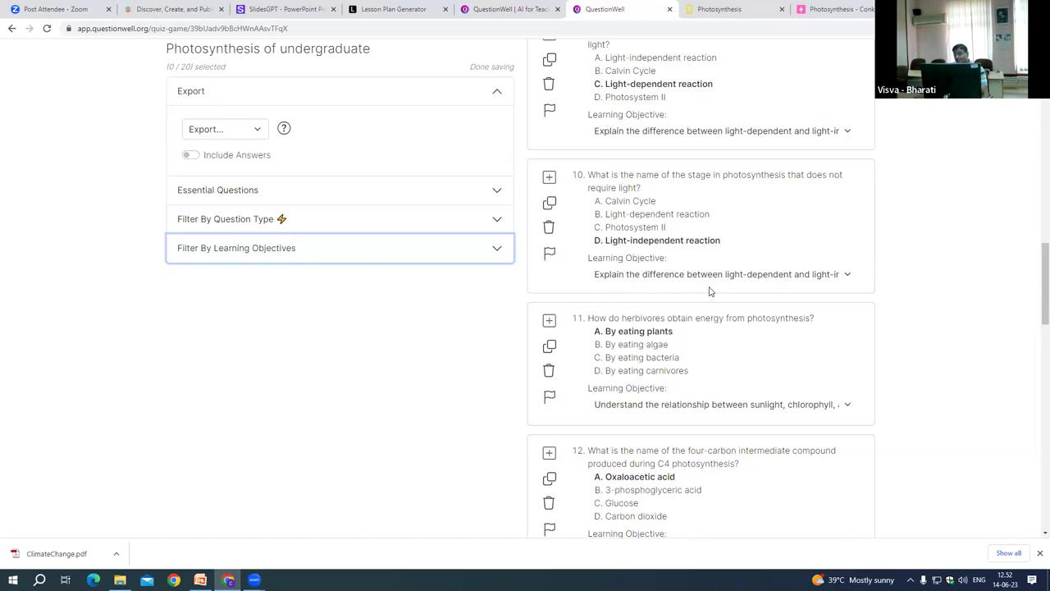
left_click(836, 280)
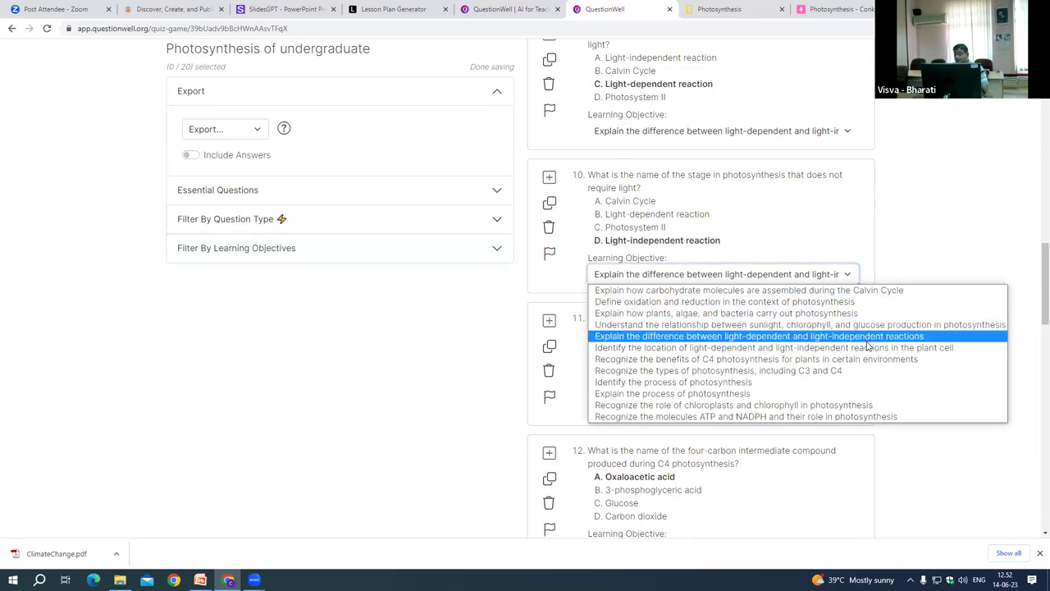
left_click(863, 249)
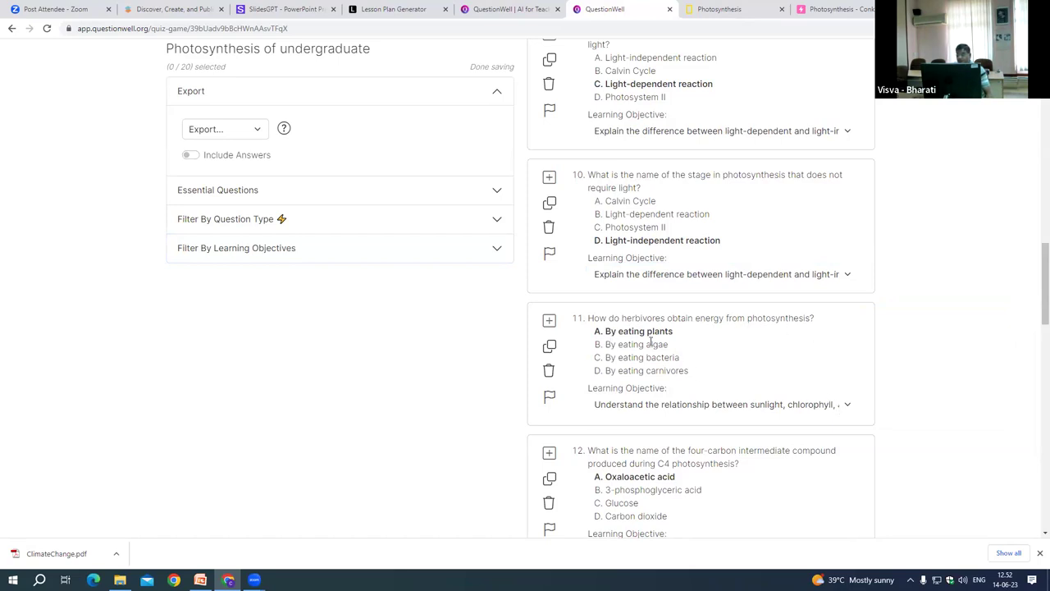
left_click(847, 405)
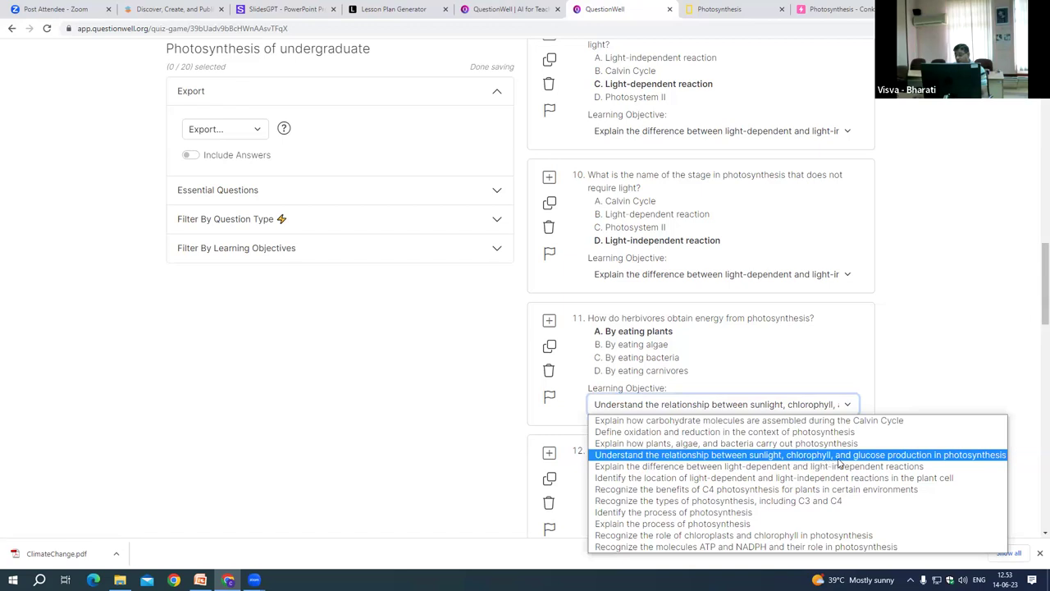
left_click(896, 363)
scroll(867, 364, "down", 5)
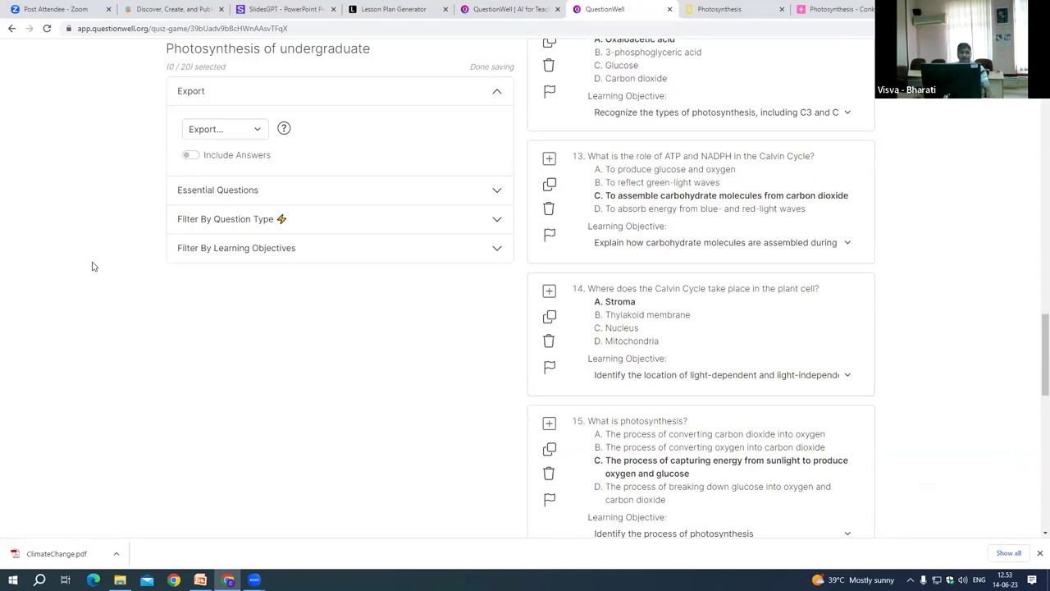
Step: Expand and collapse the question type and learning objective filters while scrolling the set
left_click(302, 221)
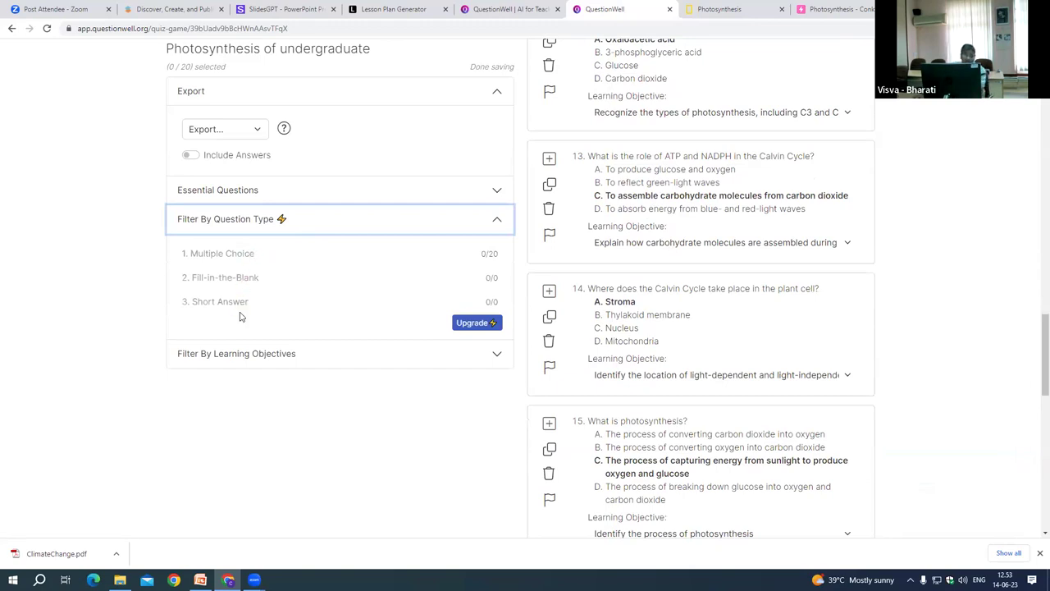
left_click(188, 360)
left_click(94, 354)
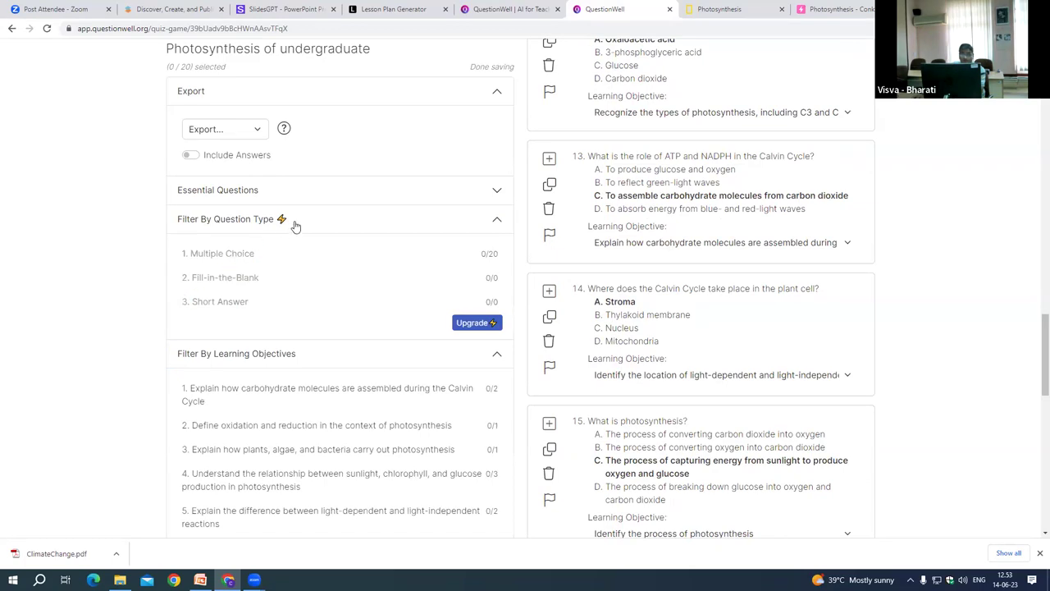
left_click(295, 227)
scroll(90, 329, "down", 5)
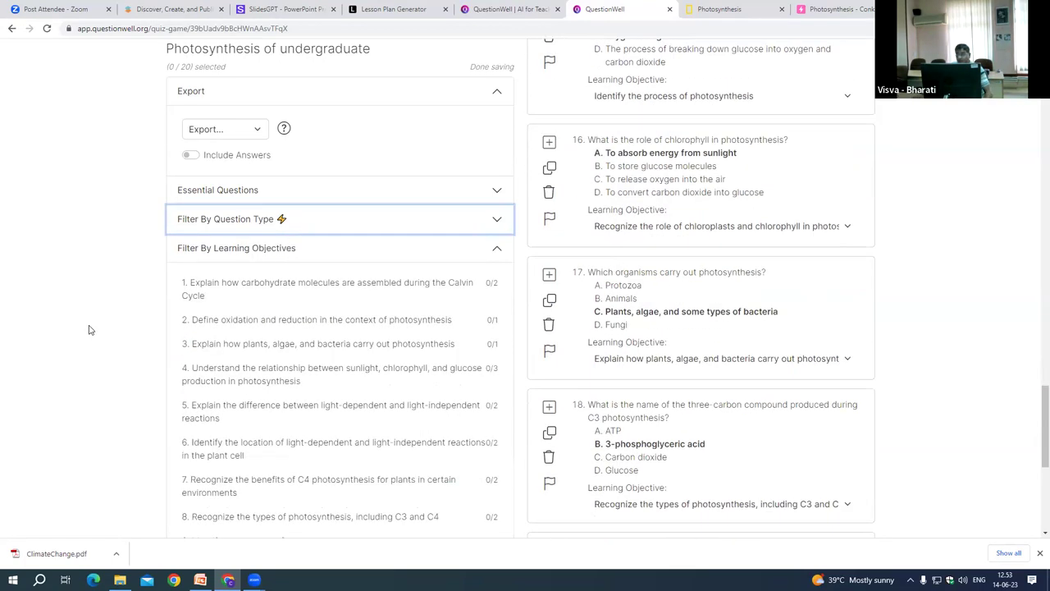
scroll(91, 329, "down", 5)
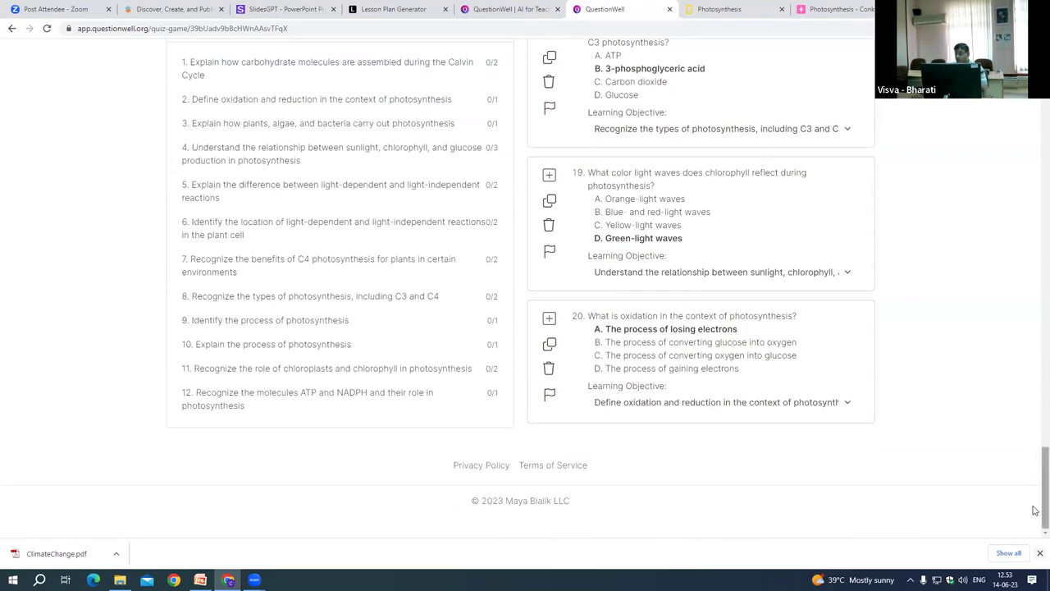
scroll(1033, 510, "up", 10)
scroll(306, 80, "up", 5)
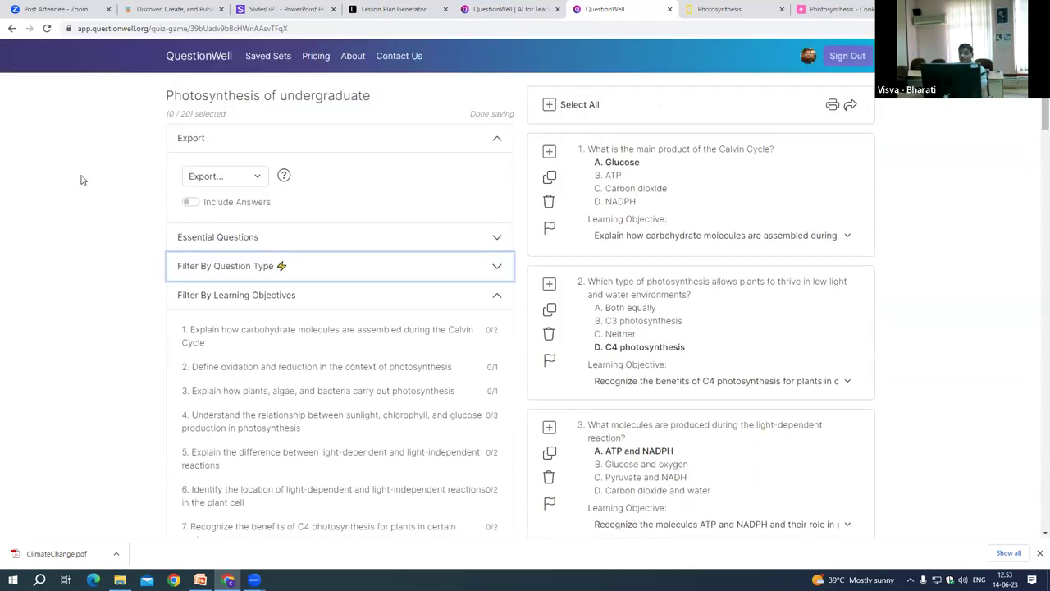
scroll(81, 180, "down", 3)
scroll(82, 179, "up", 3)
Step: Return to Conker's Photosynthesis quiz and check the answer keys for questions 8–10
left_click(828, 9)
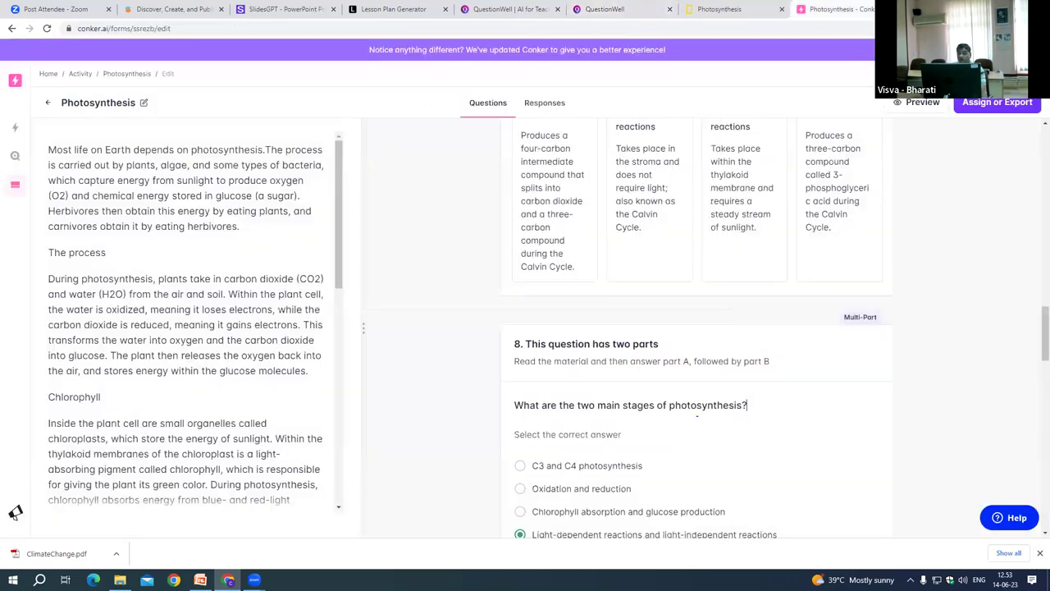
scroll(1033, 189, "up", 15)
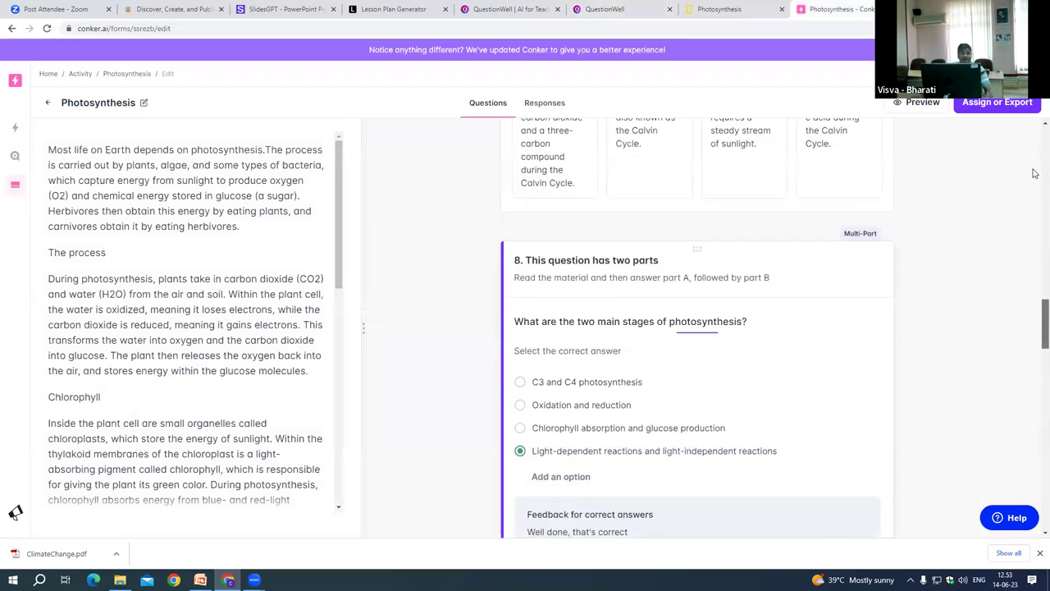
scroll(1033, 161, "up", 4)
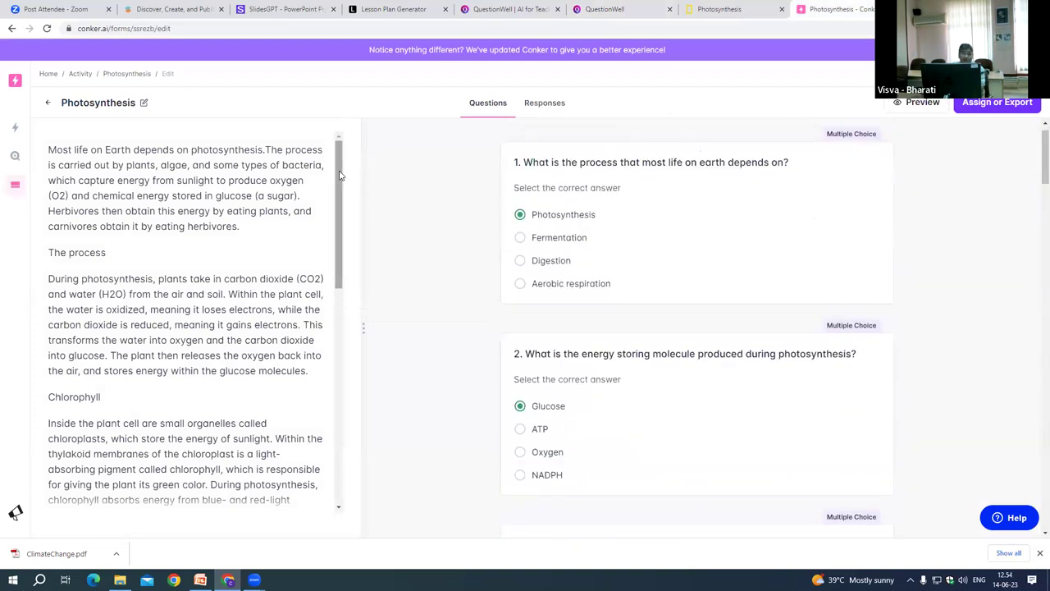
left_click_drag(337, 282, 338, 164)
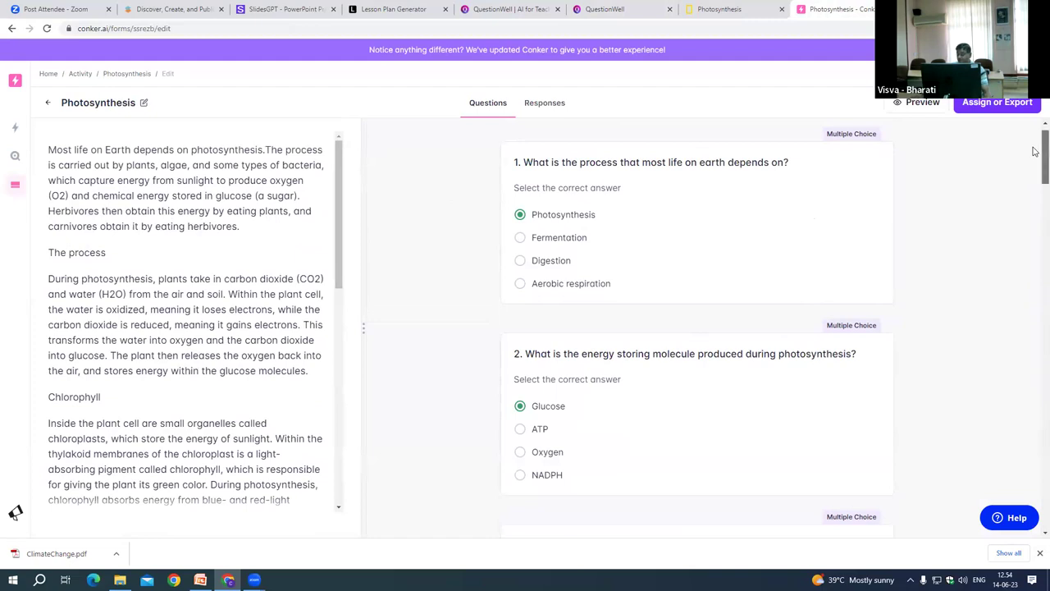
left_click_drag(1034, 151, 1034, 319)
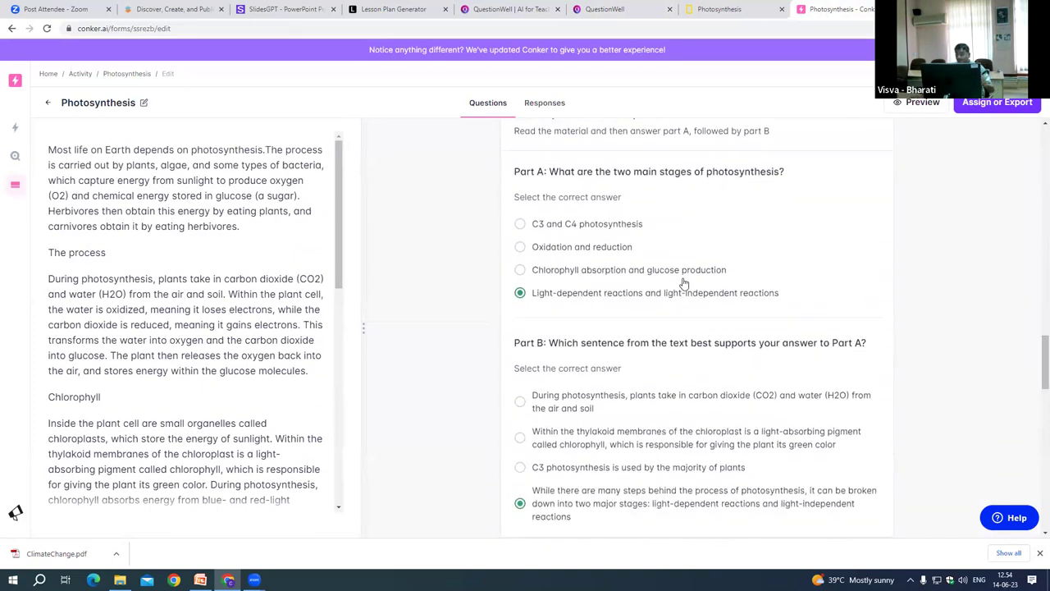
scroll(702, 405, "down", 2)
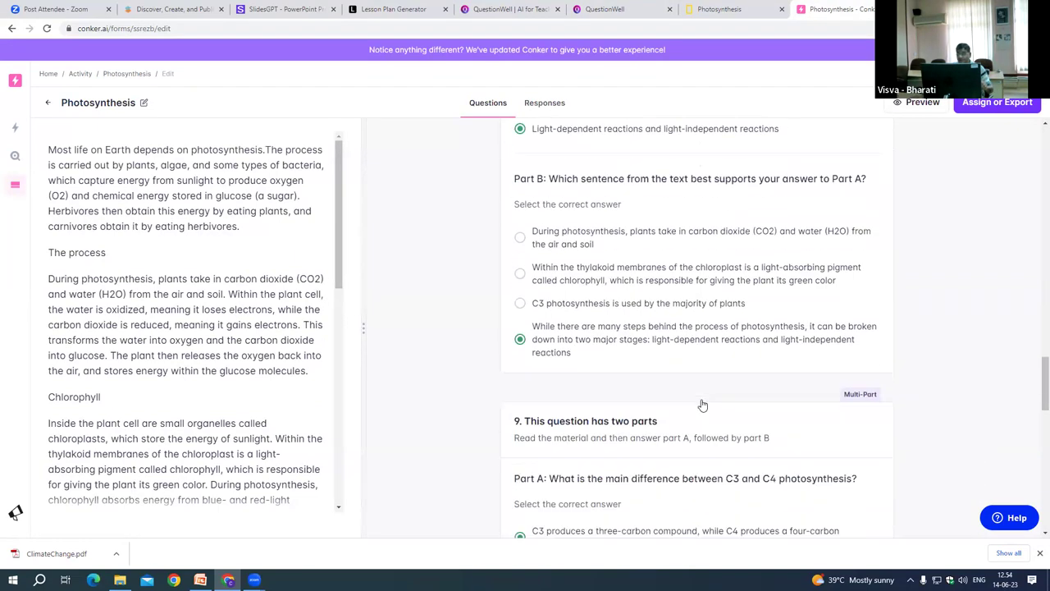
scroll(702, 404, "down", 2)
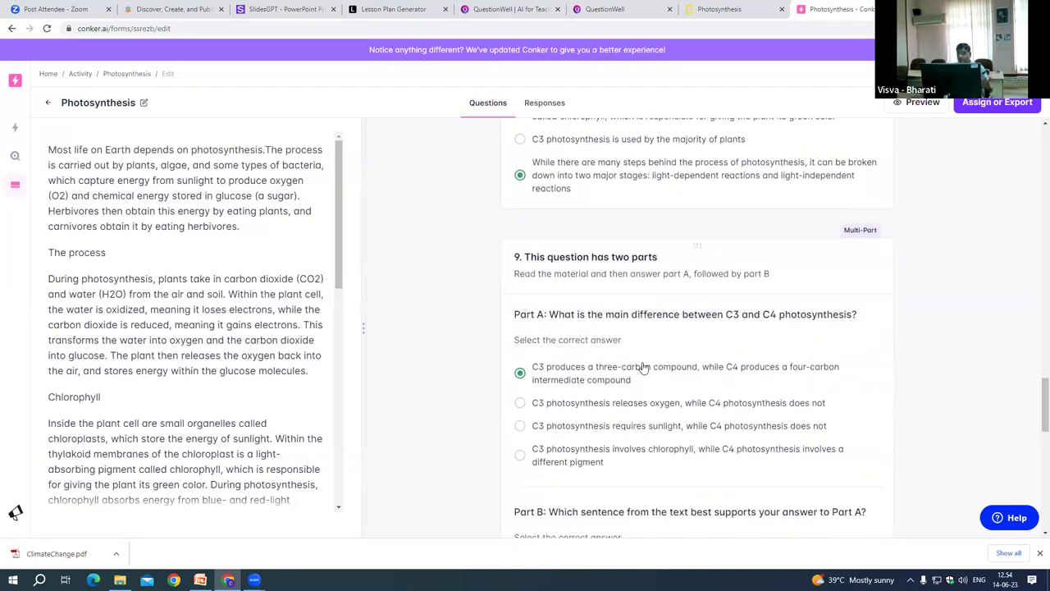
scroll(576, 397, "down", 5)
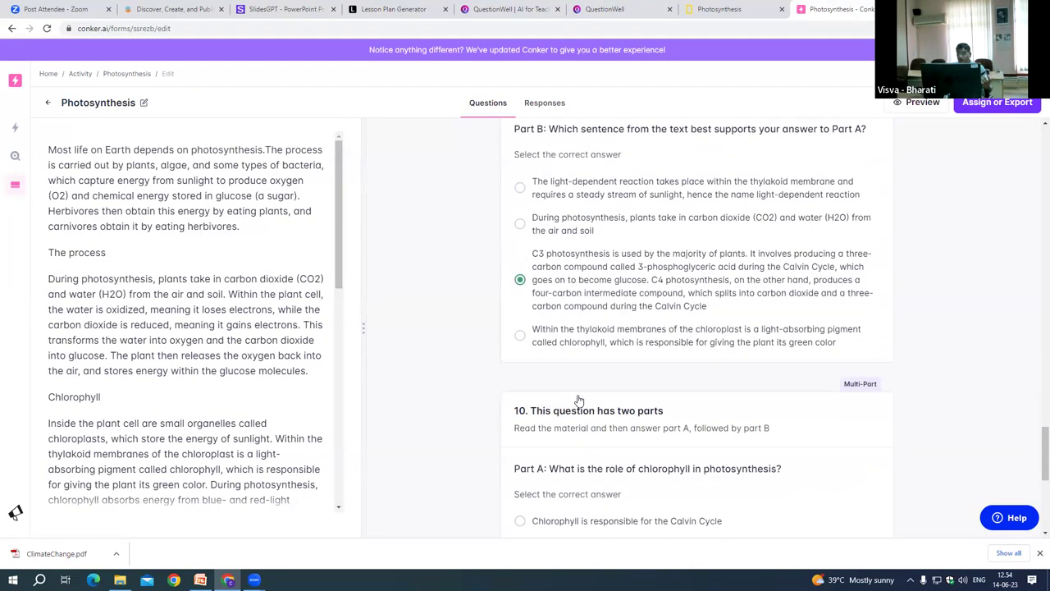
scroll(576, 396, "down", 4)
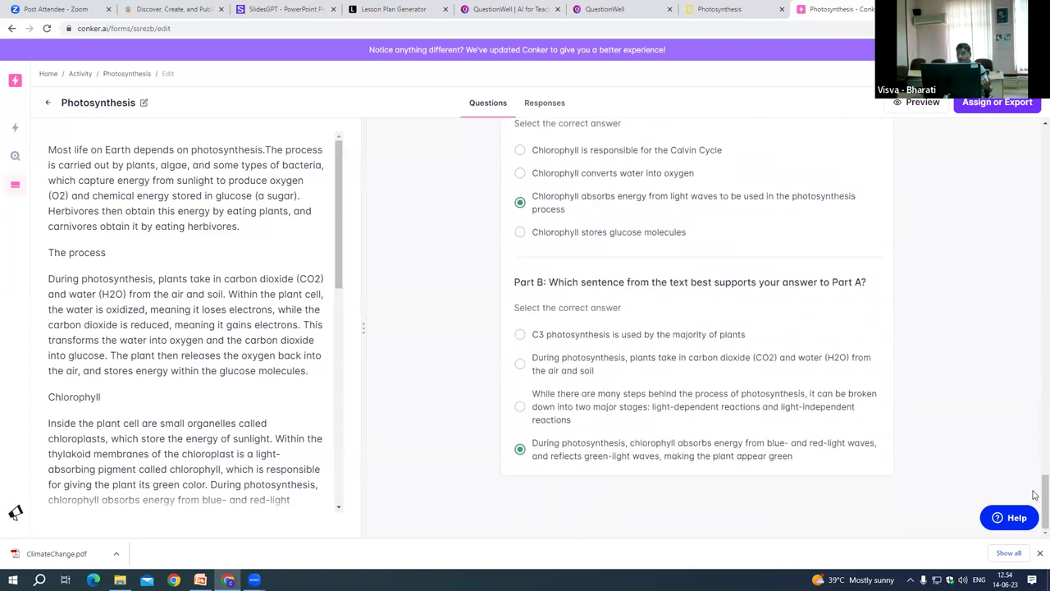
left_click_drag(1035, 487, 1040, 140)
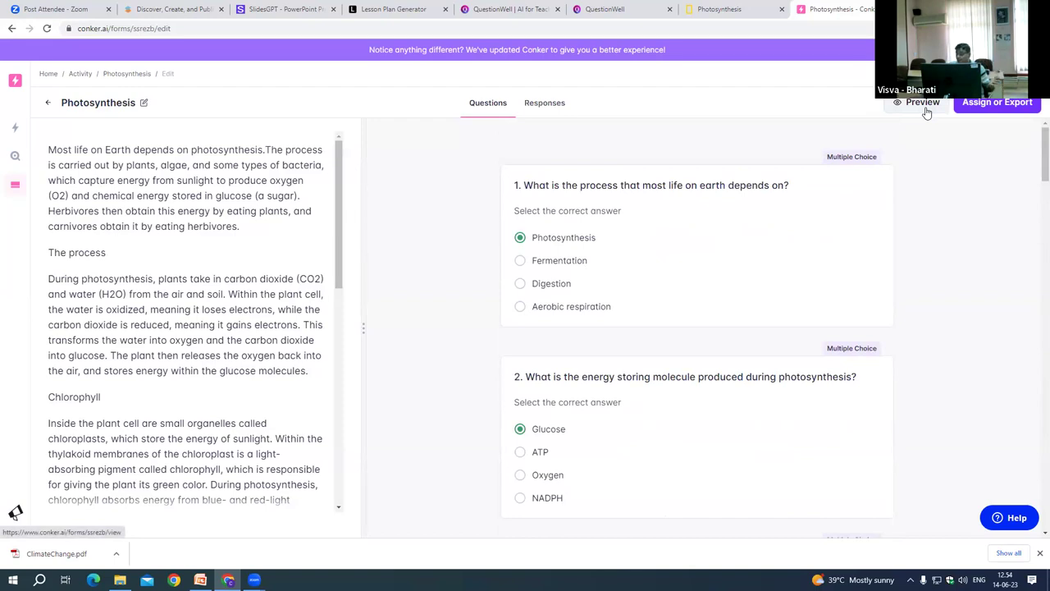
Step: Open the student preview of the Photosynthesis quiz
left_click(923, 104)
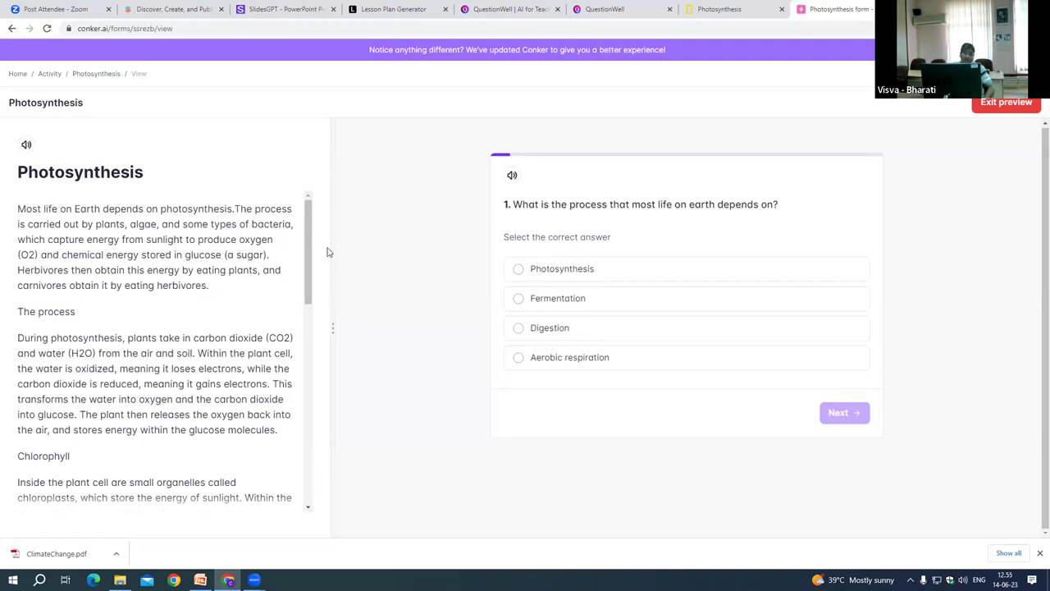
scroll(306, 235, "down", 7)
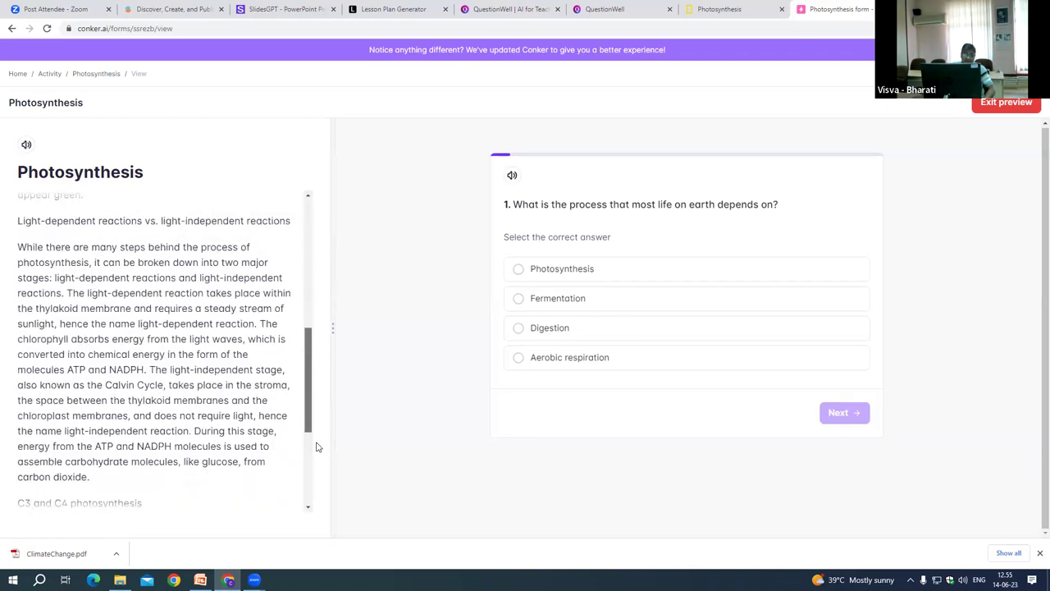
scroll(311, 191, "up", 5)
scroll(215, 198, "up", 3)
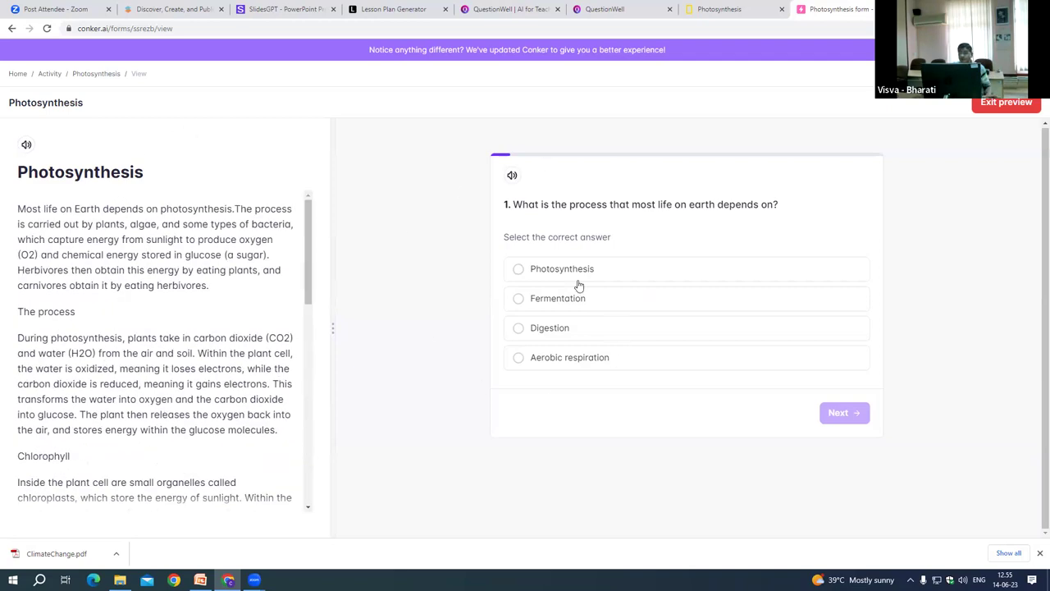
Step: Answer question 1 with Fermentation, question 2 with ATP and question 3 with Stroma
left_click(543, 308)
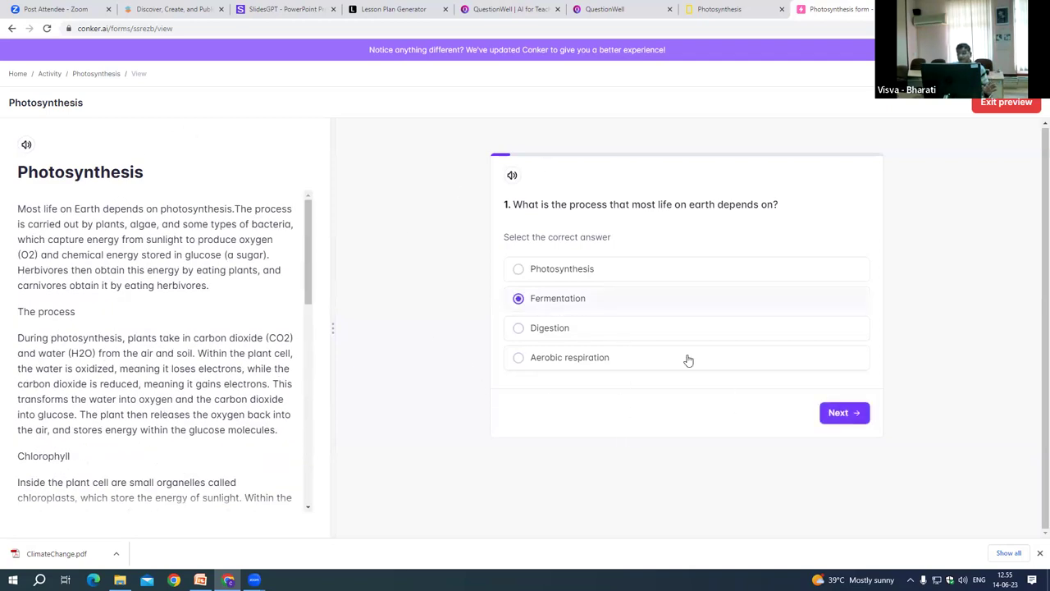
left_click(856, 415)
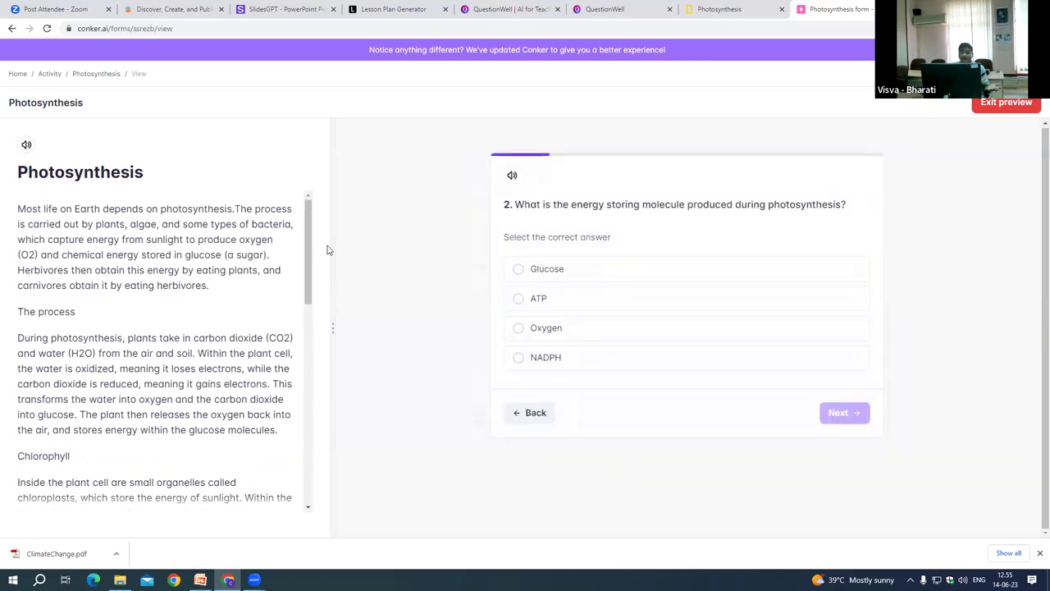
left_click(517, 298)
left_click(858, 414)
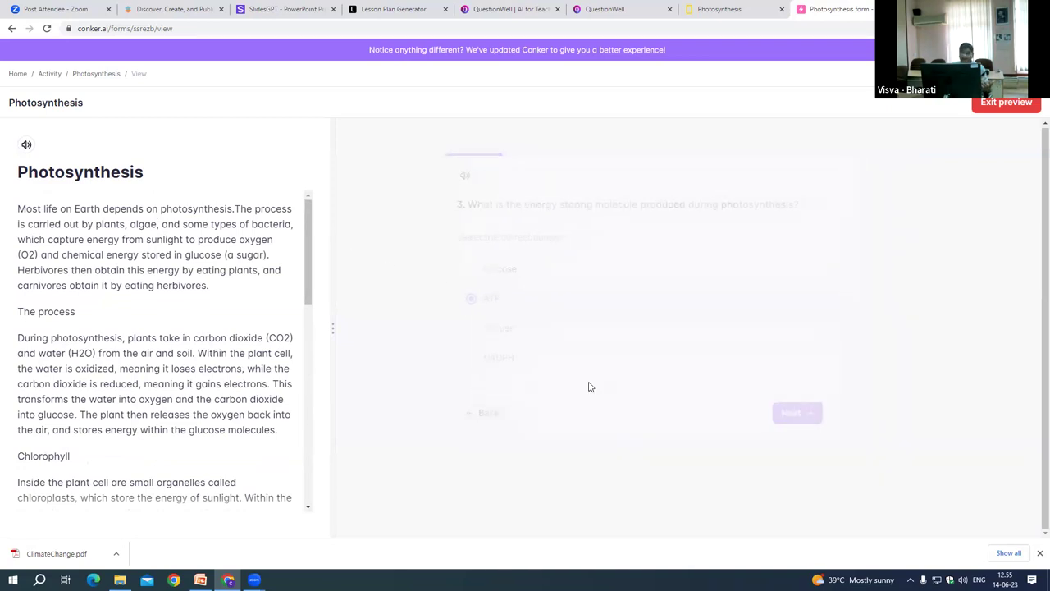
scroll(320, 481, "down", 6)
scroll(320, 480, "down", 3)
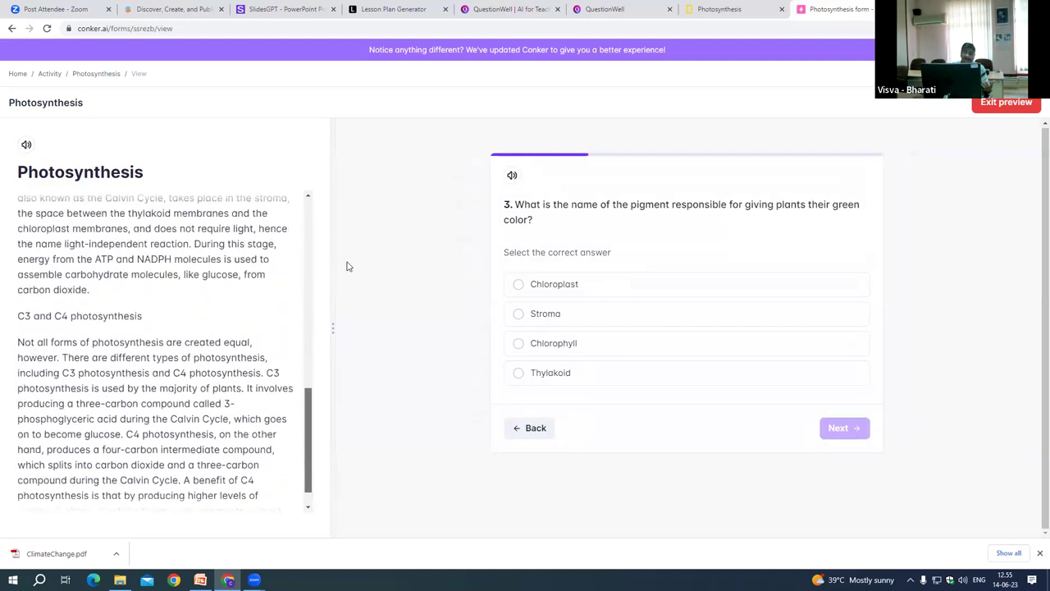
scroll(328, 271, "up", 10)
left_click(536, 313)
left_click(835, 429)
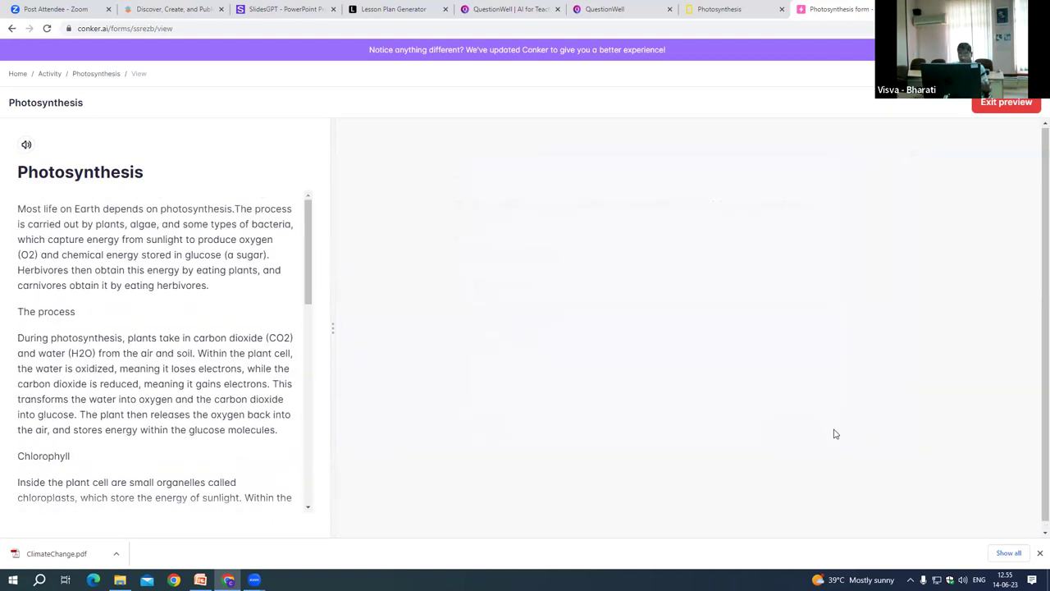
Step: Answer question 4 with Water and Helium, and question 5 with Oxidation and reduction and Light-independent reactions
left_click(619, 344)
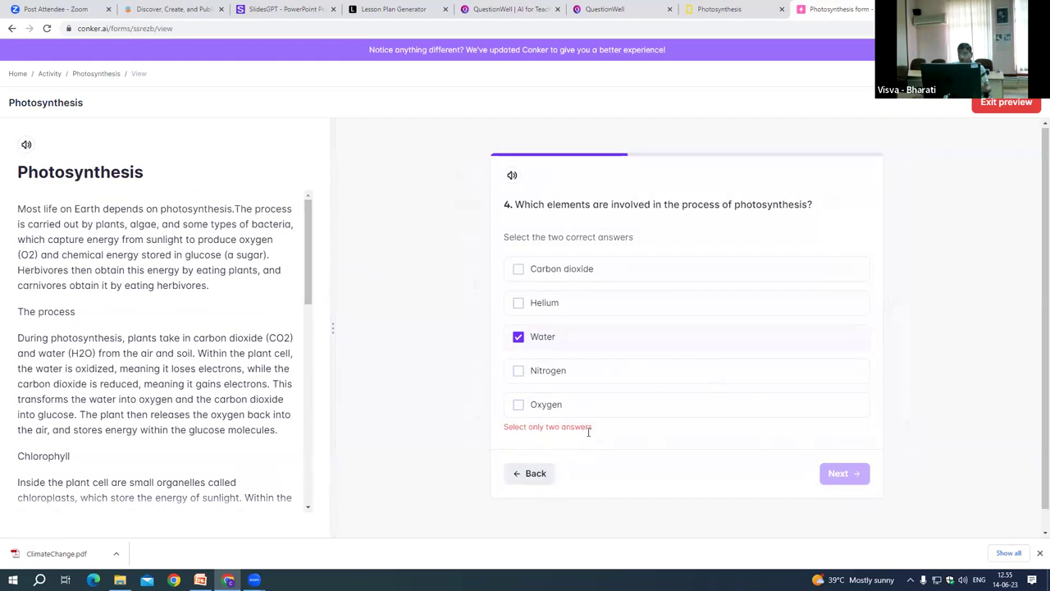
left_click(519, 305)
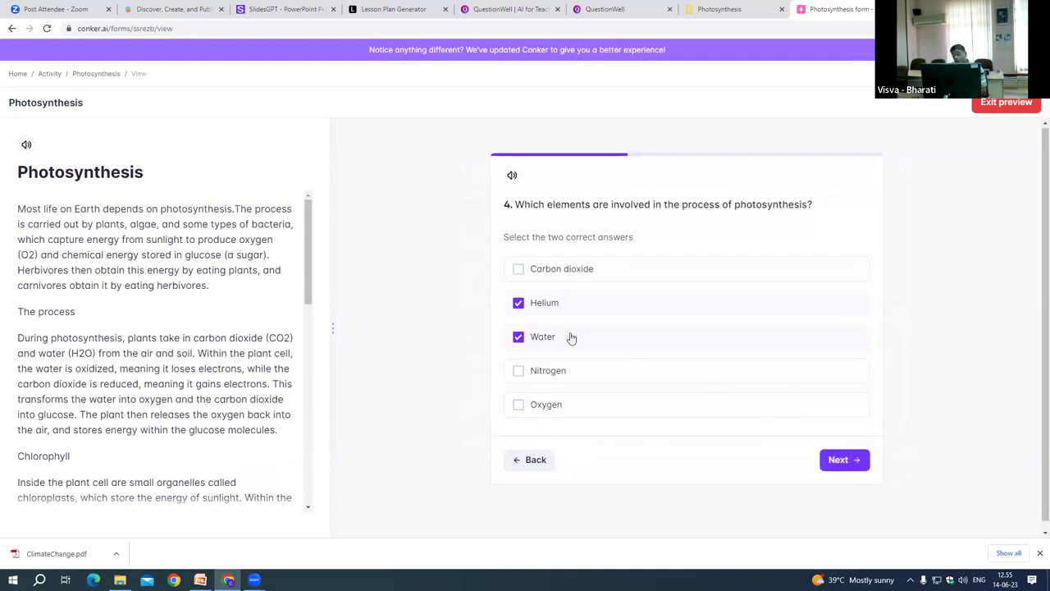
left_click(517, 305)
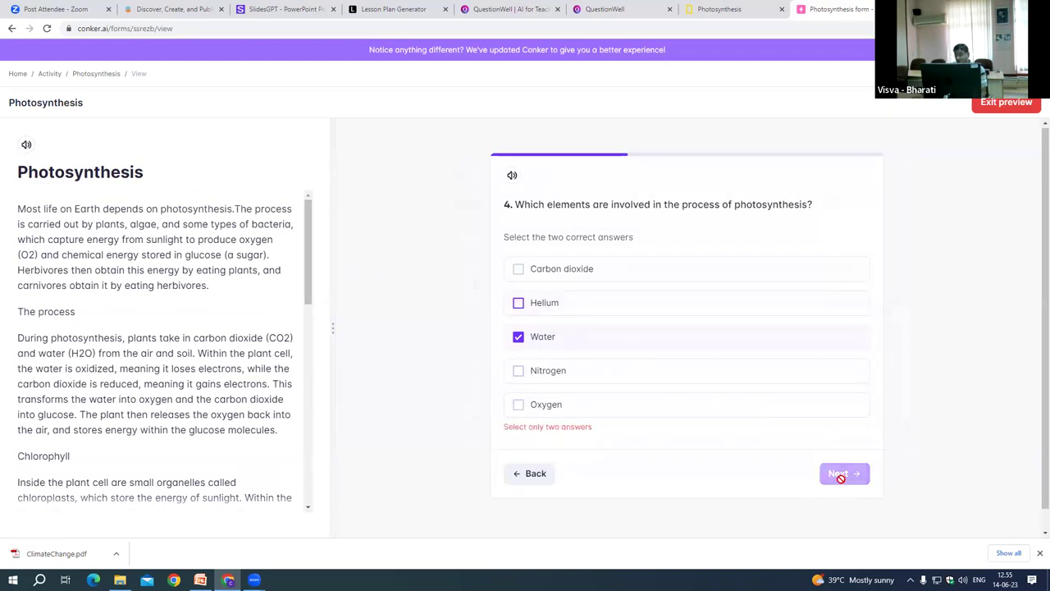
left_click(518, 304)
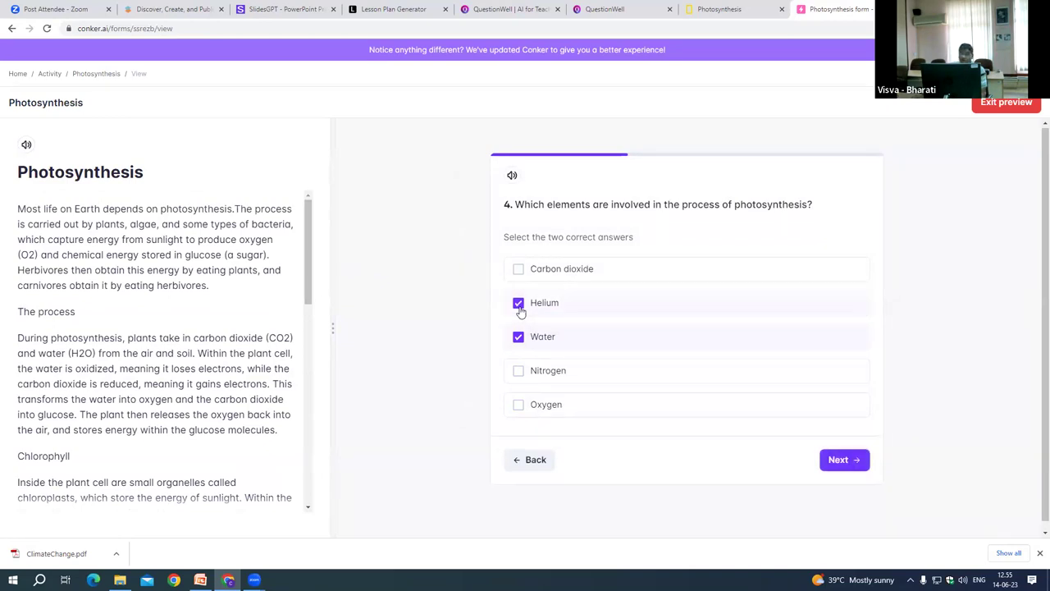
left_click(518, 405)
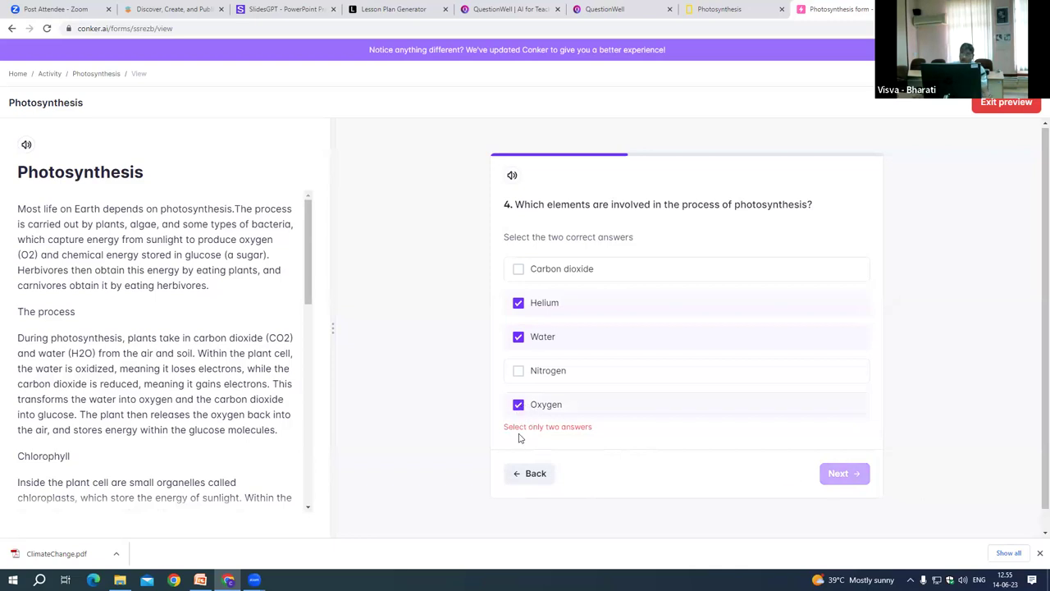
left_click(517, 405)
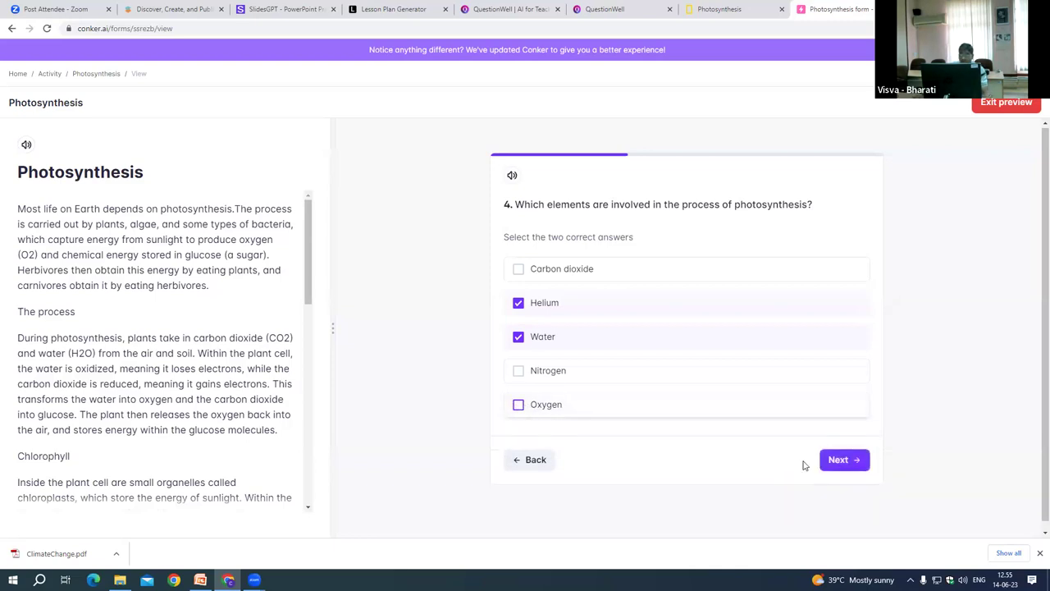
left_click(853, 460)
left_click(605, 338)
left_click(603, 370)
left_click(851, 466)
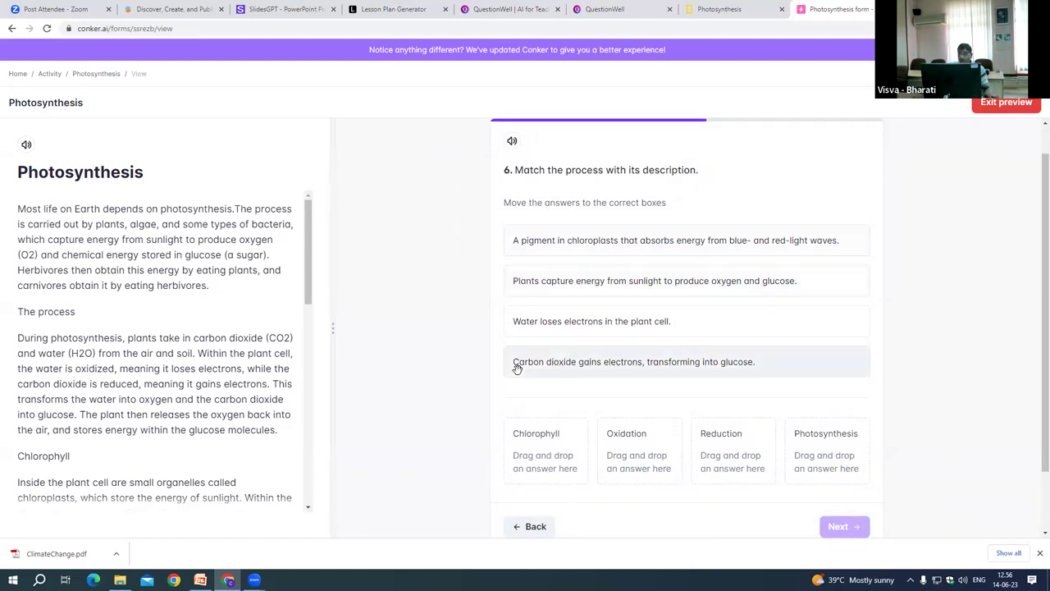
Step: Drop the pigment card on Chlorophyll, 'Plants capture energy' on Photosynthesis, and the electron cards on Reduction and Oxidation
left_click_drag(556, 232, 574, 450)
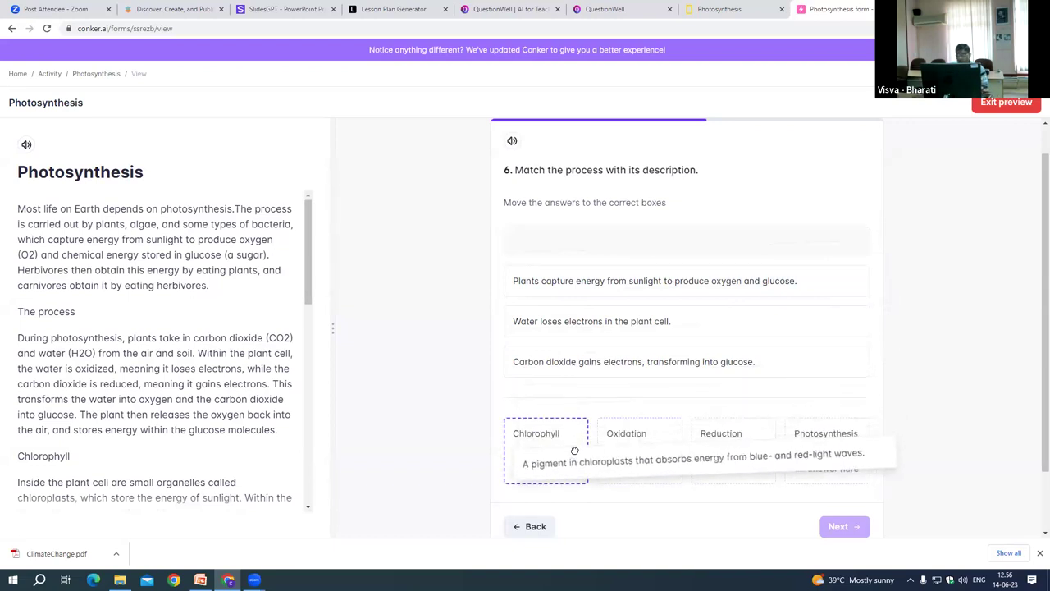
left_click_drag(574, 450, 574, 450)
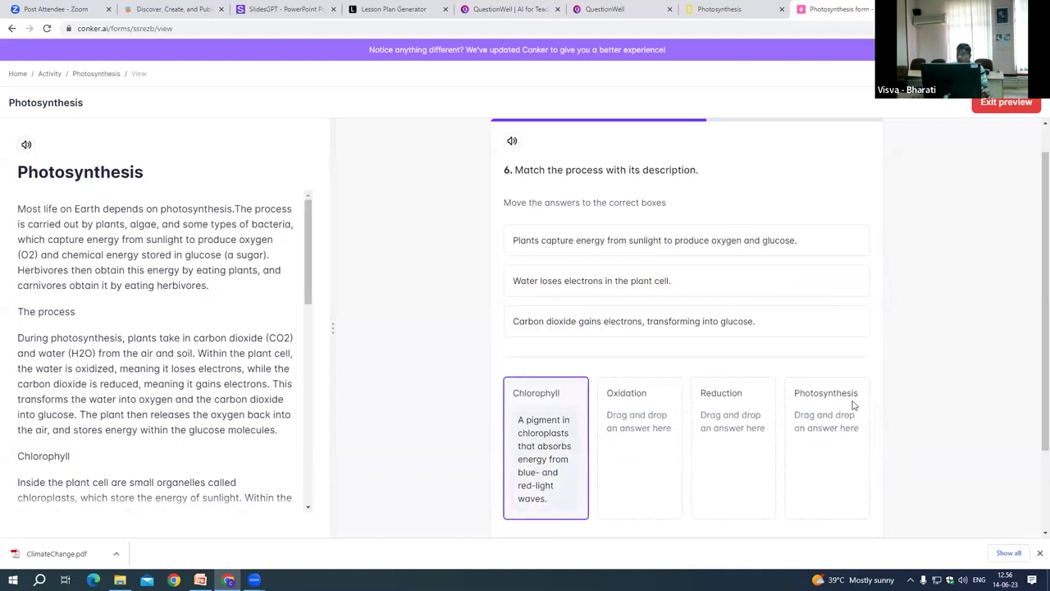
scroll(893, 410, "down", 2)
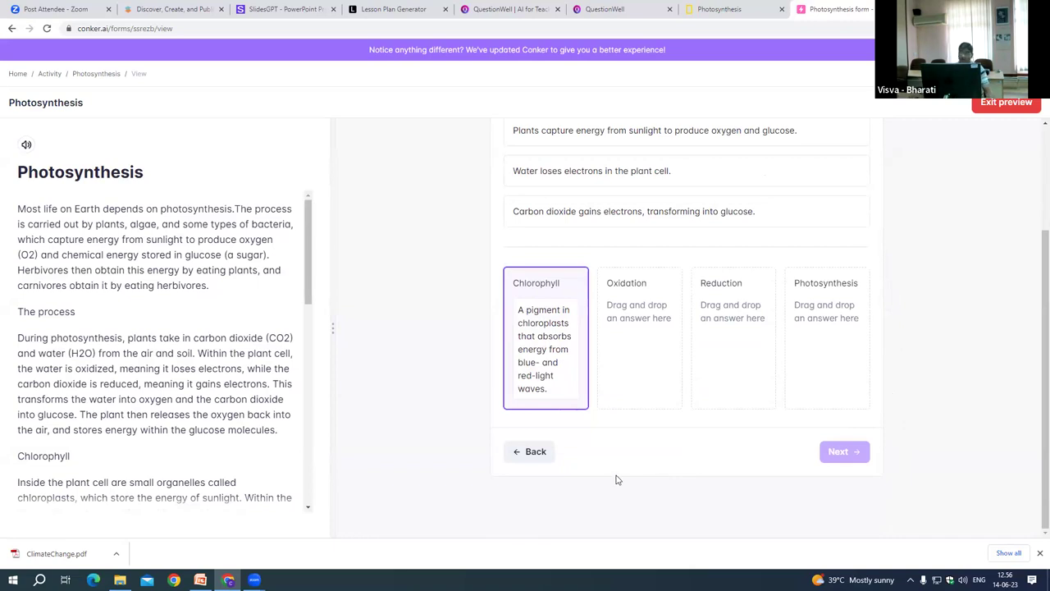
left_click_drag(656, 172, 733, 359)
left_click_drag(680, 211, 783, 410)
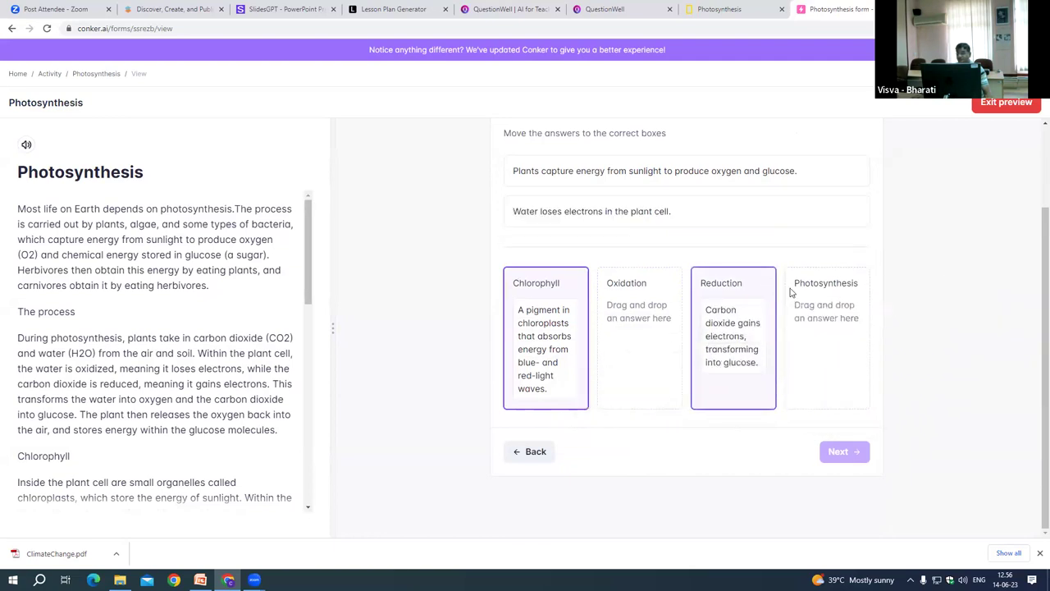
left_click_drag(632, 169, 853, 377)
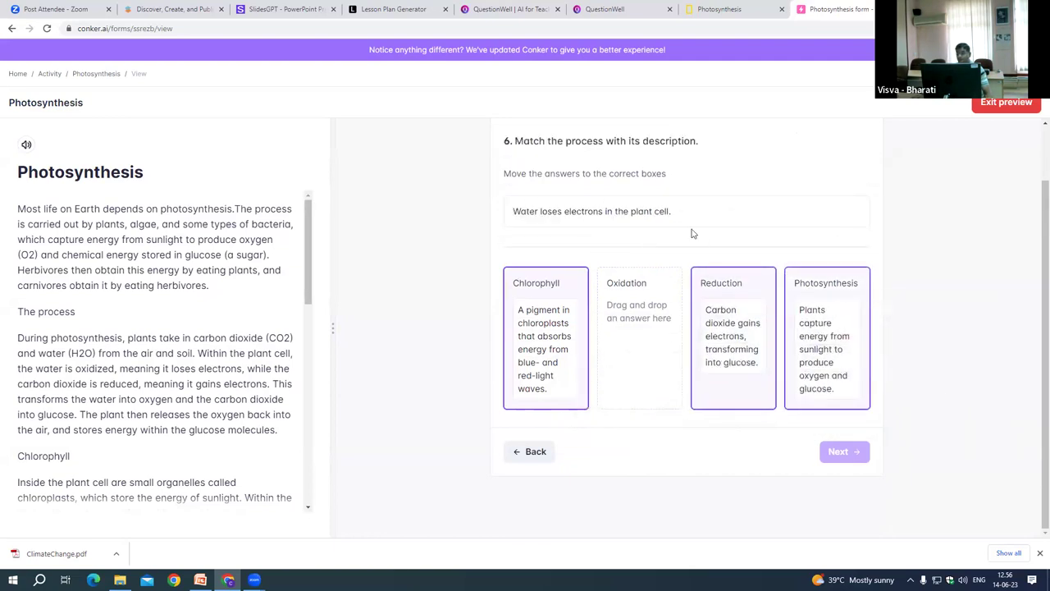
left_click_drag(685, 215, 744, 350)
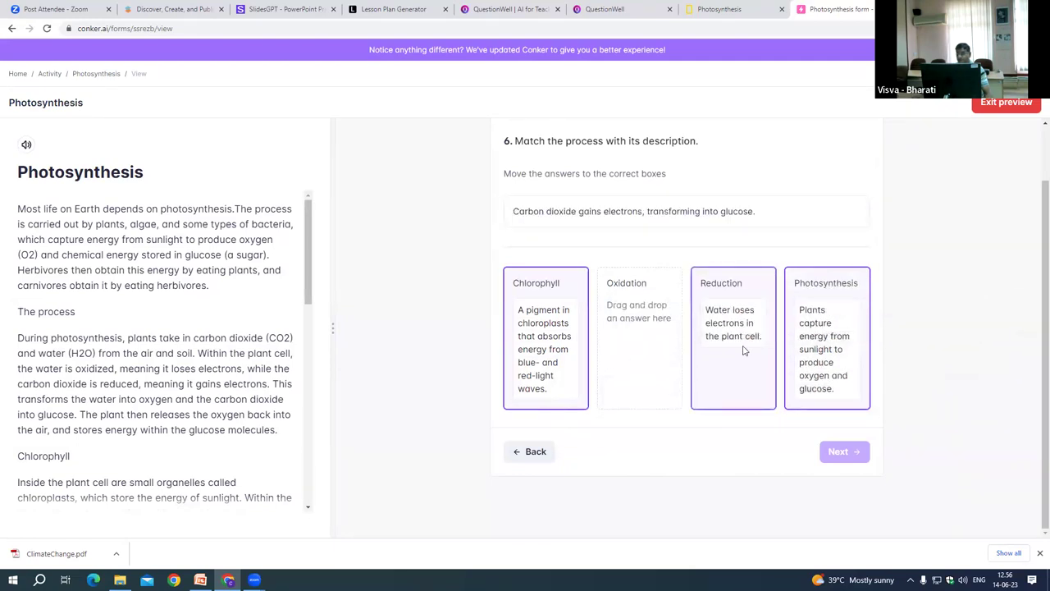
left_click_drag(615, 211, 675, 392)
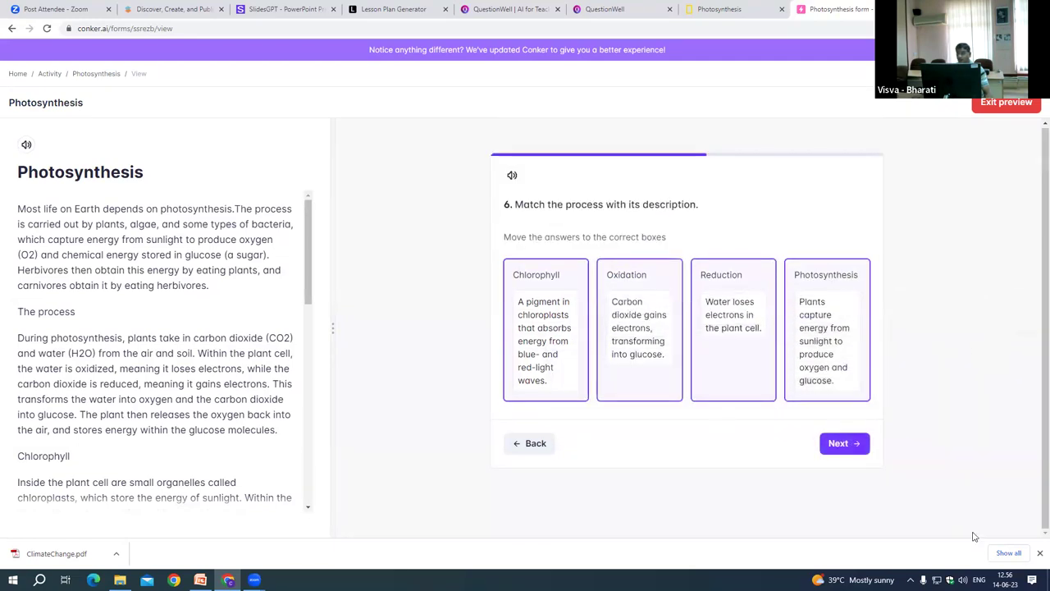
left_click(853, 448)
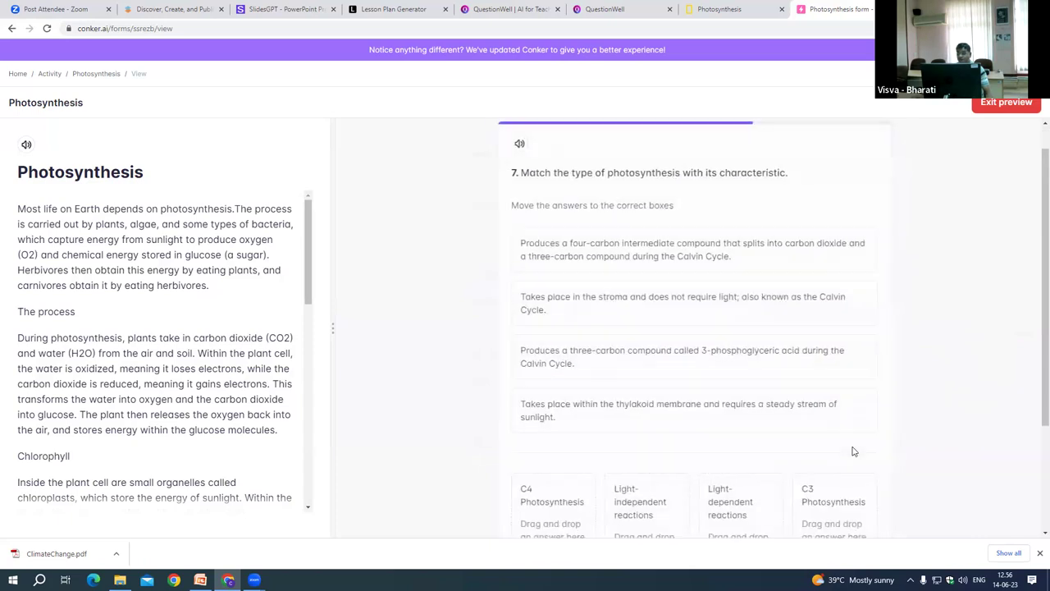
Step: Look over question 7 and the reading passage, then exit the student preview
scroll(900, 326, "down", 2)
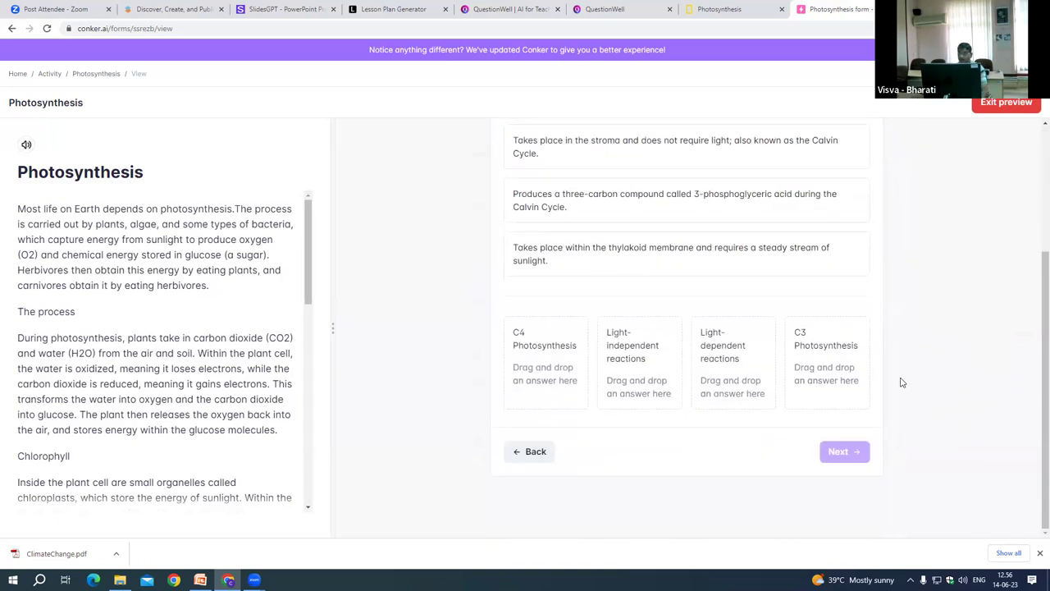
scroll(984, 294, "up", 2)
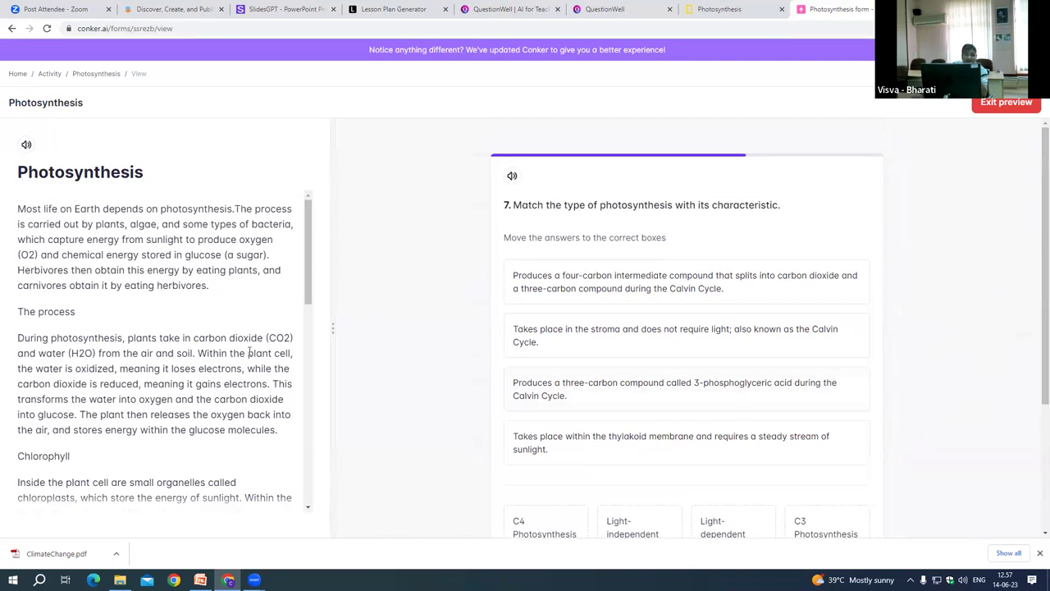
left_click_drag(307, 283, 328, 482)
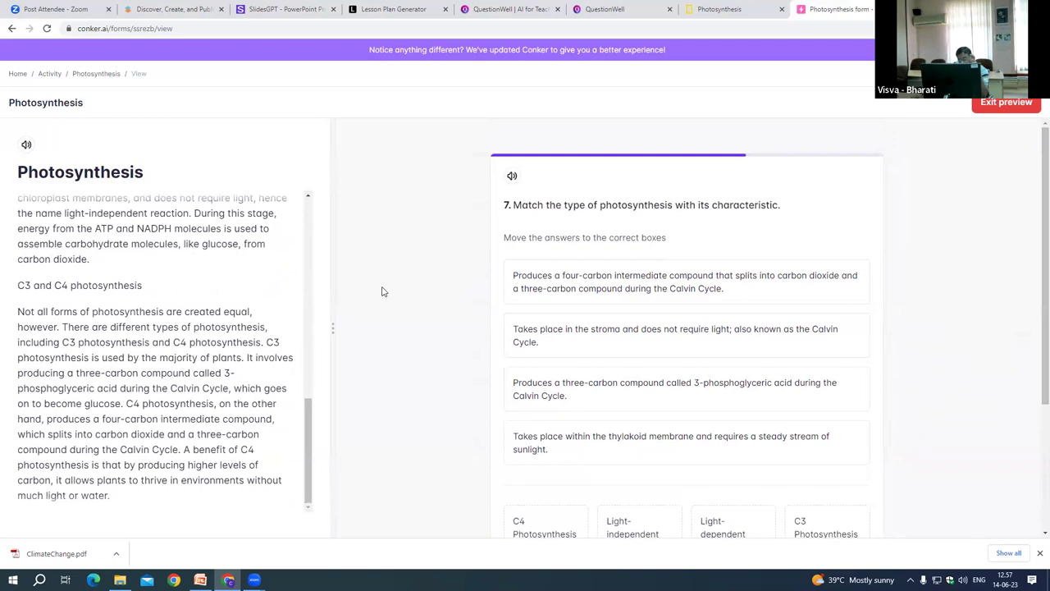
left_click(997, 103)
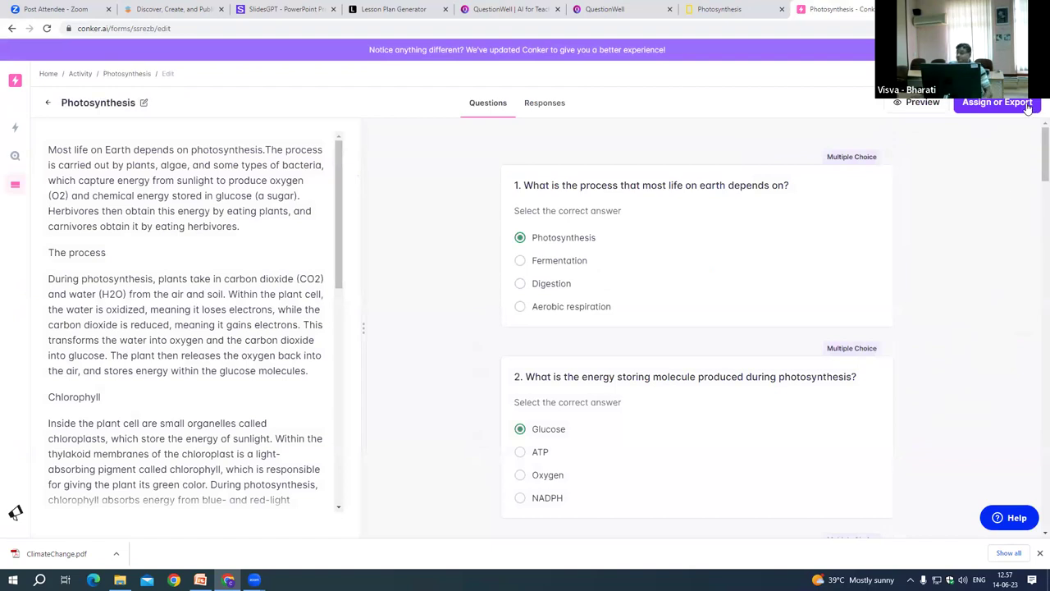
Step: Confirm the Conker Photosynthesis quiz shows 0 responses, then switch to the QuestionWell quiz tab
left_click(549, 105)
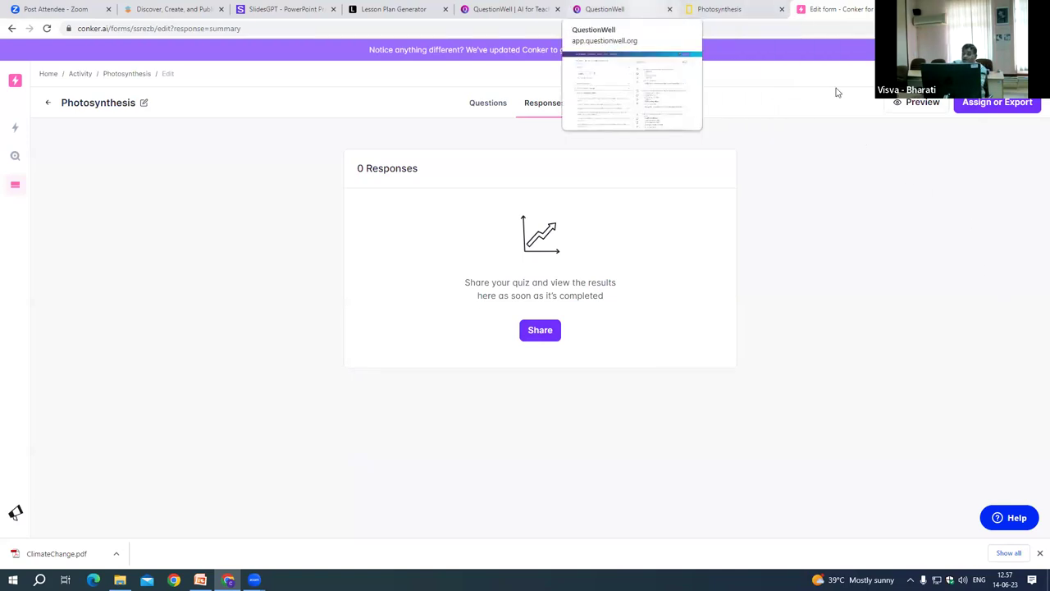
left_click(606, 9)
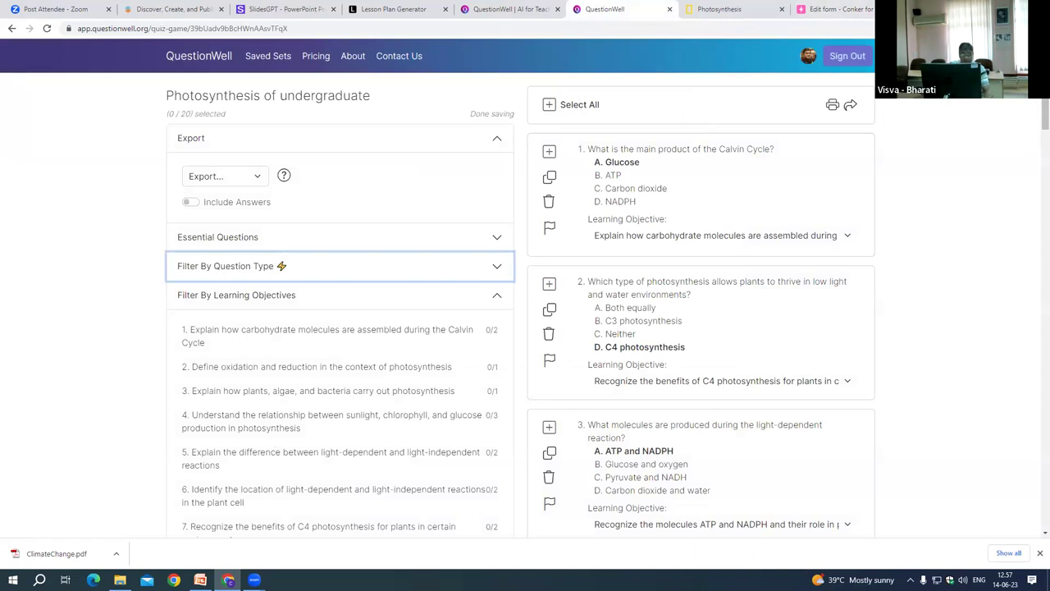
Step: Glance at the PowerPoint Apps slide, then return to Chrome and open a new tab
left_click(200, 579)
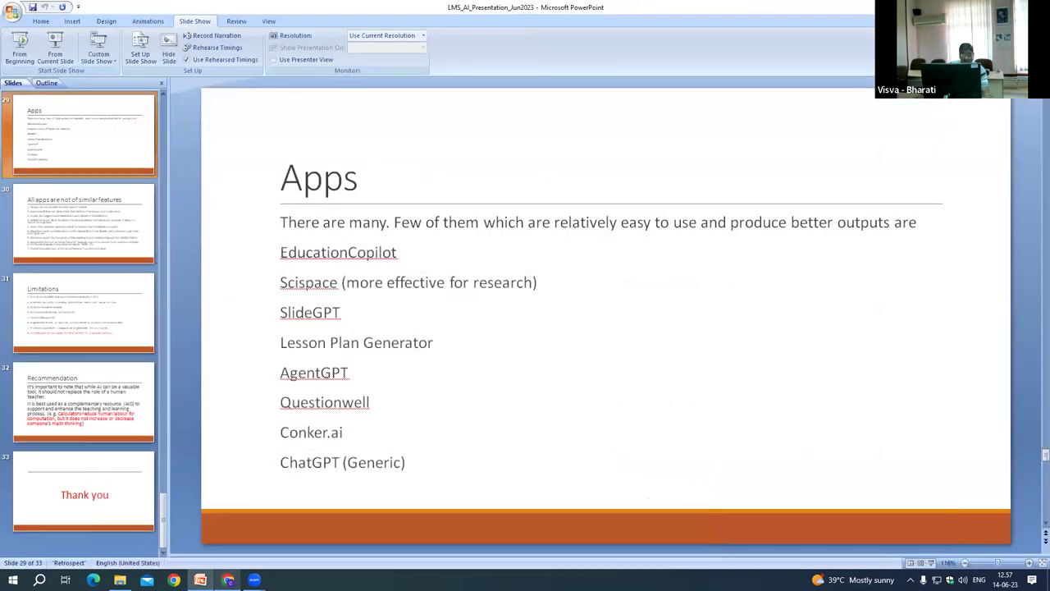
left_click(228, 579)
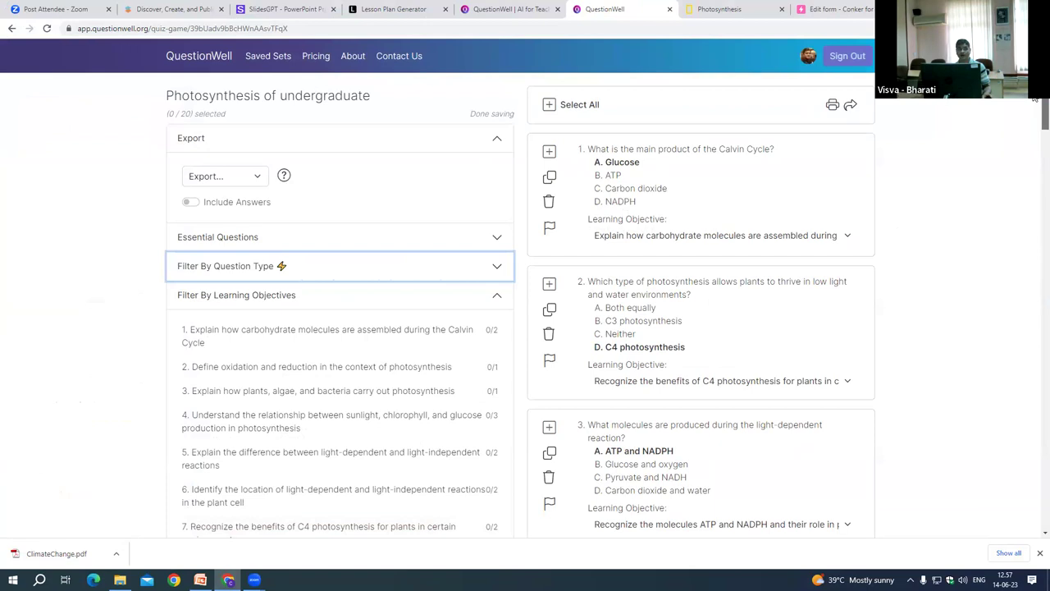
left_click(914, 9)
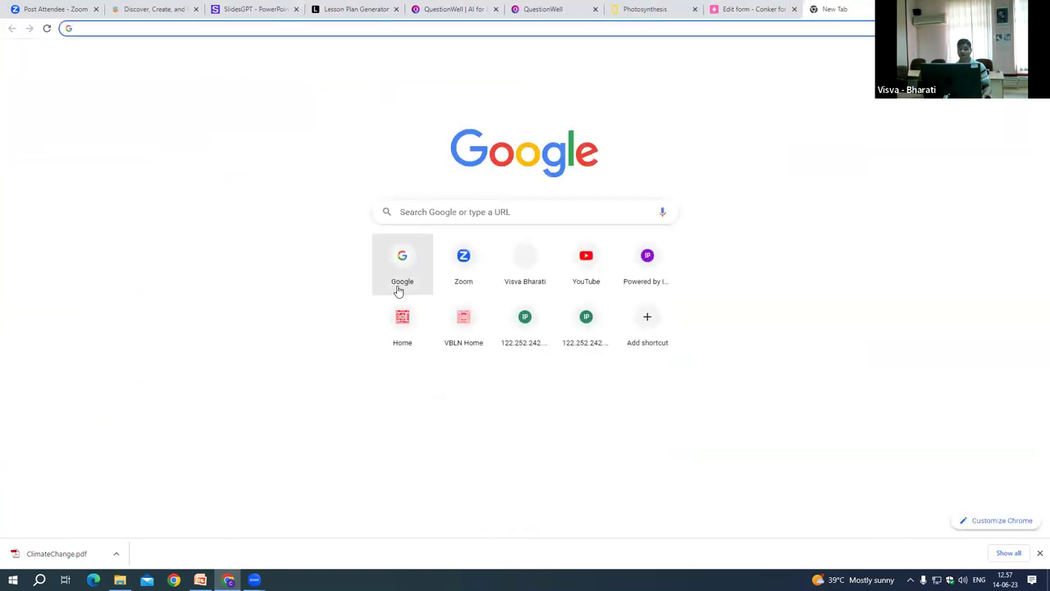
Step: Search Google for 'chatgpt' and open the 'Introducing ChatGPT - OpenAI' result
left_click(440, 206)
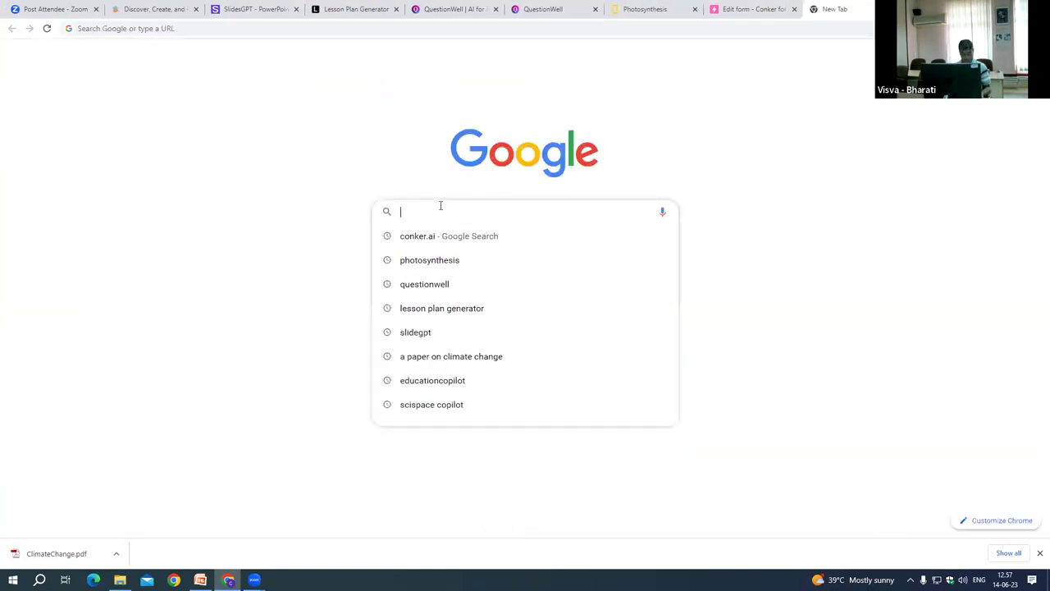
type("chatgpt")
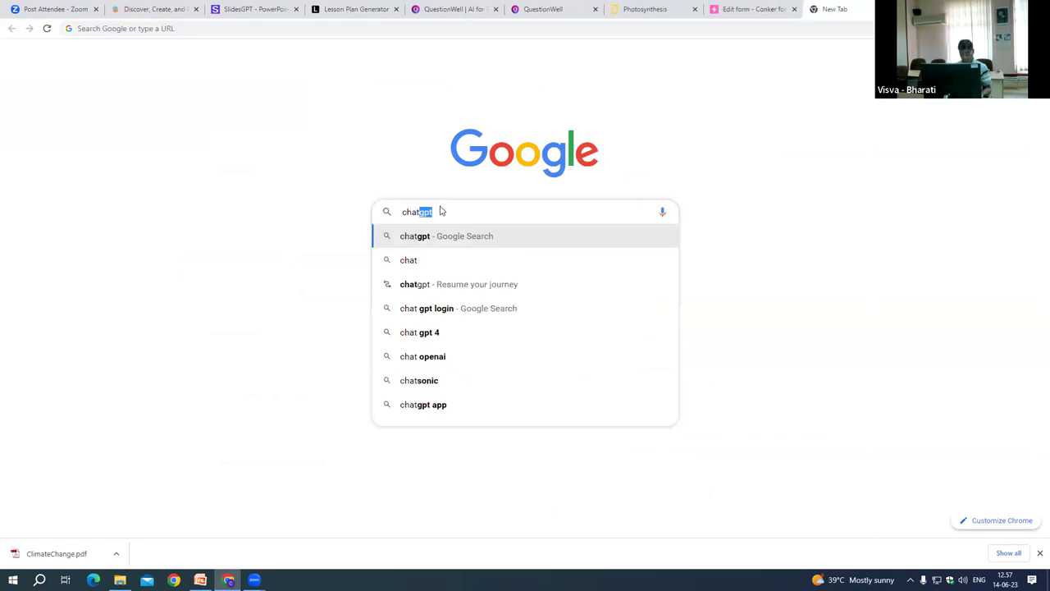
key("Return")
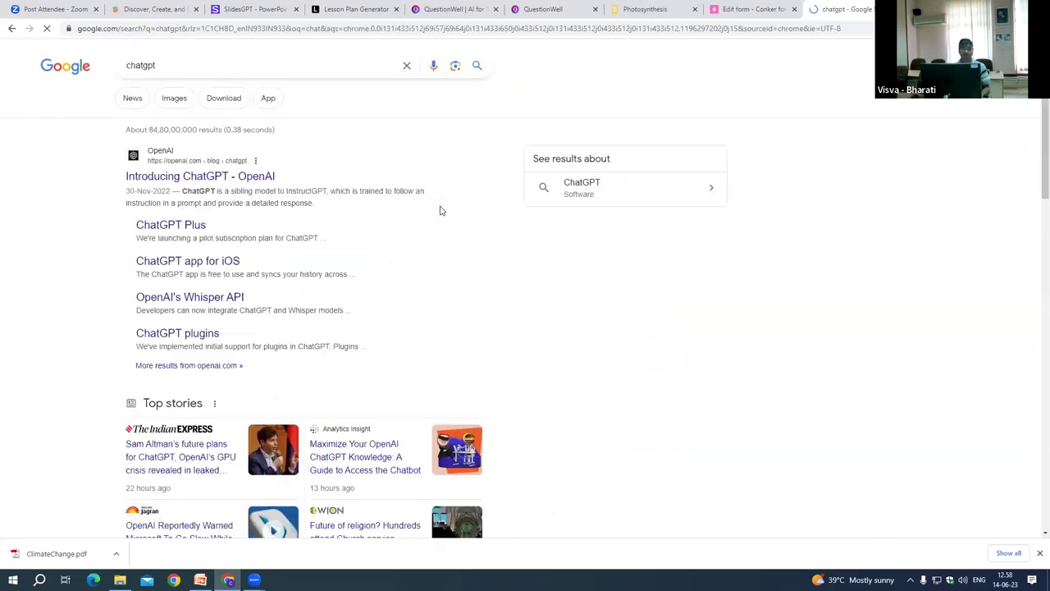
left_click(219, 180)
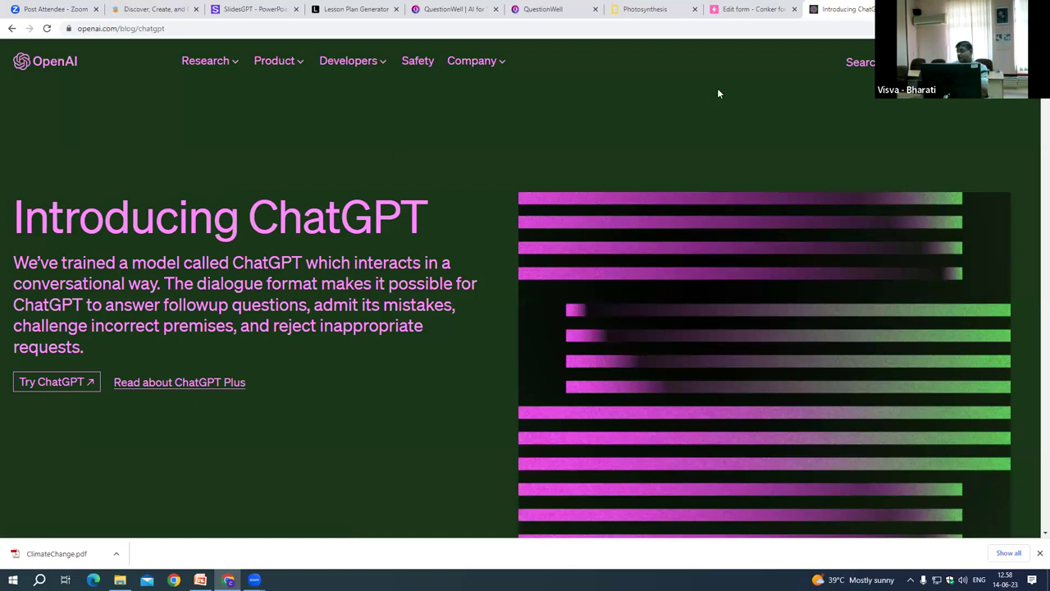
Step: Sign in to OpenAI with the account e-mail and password, declining to save the password
left_click(909, 62)
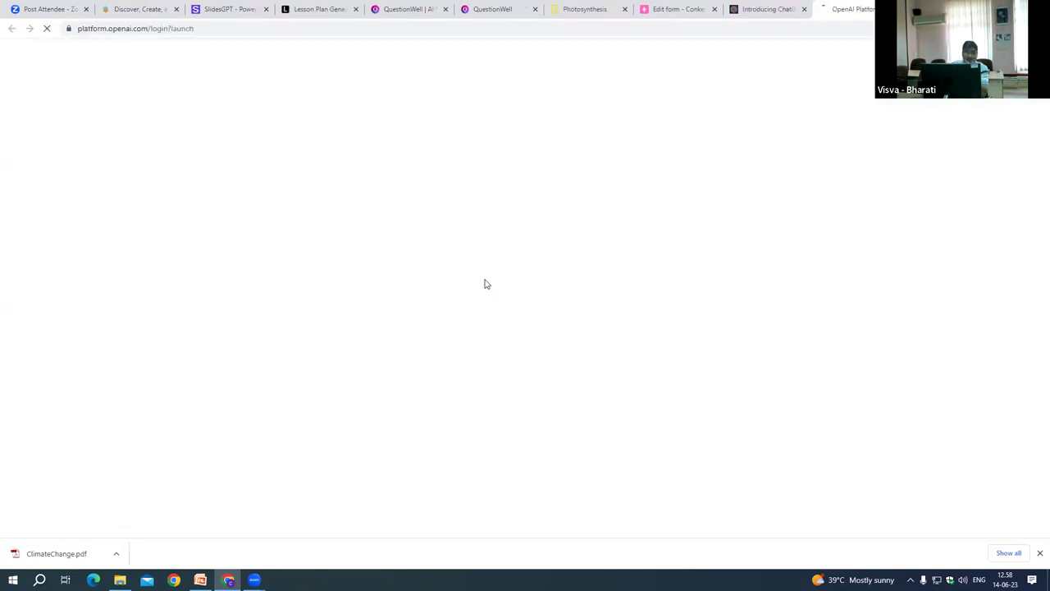
left_click(581, 228)
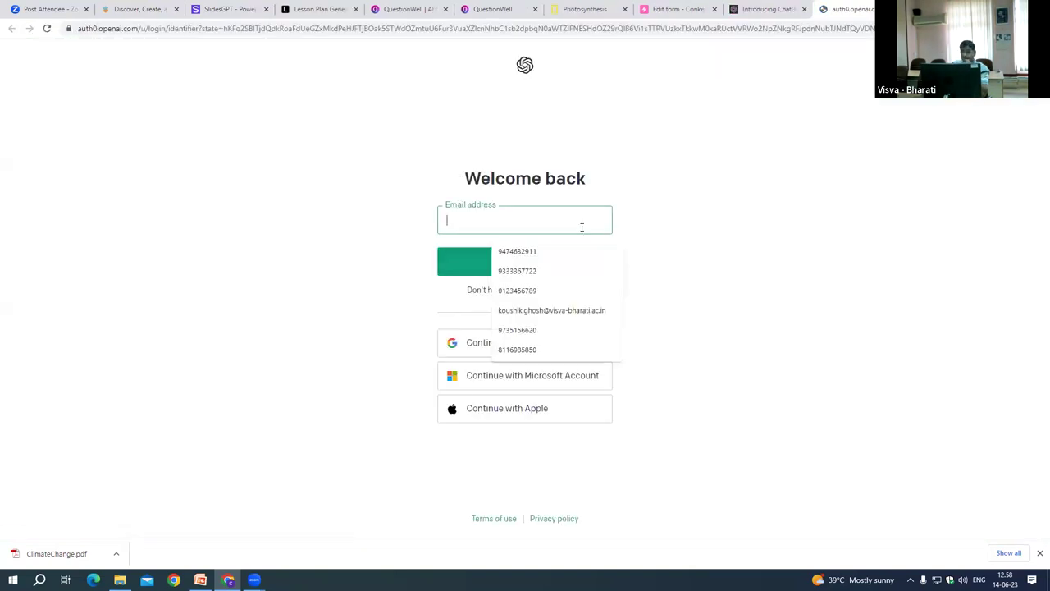
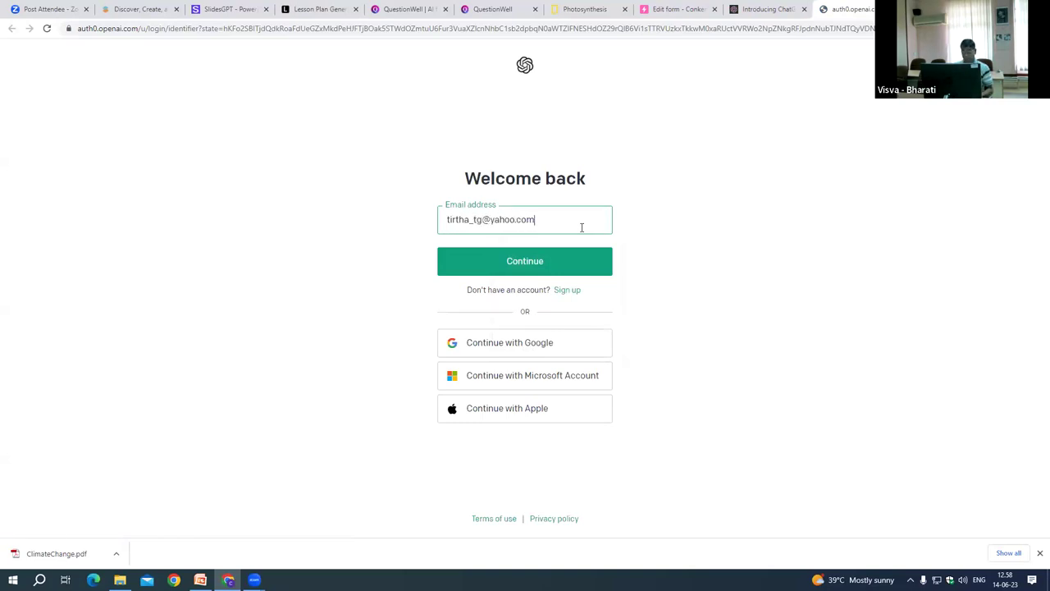
left_click(542, 267)
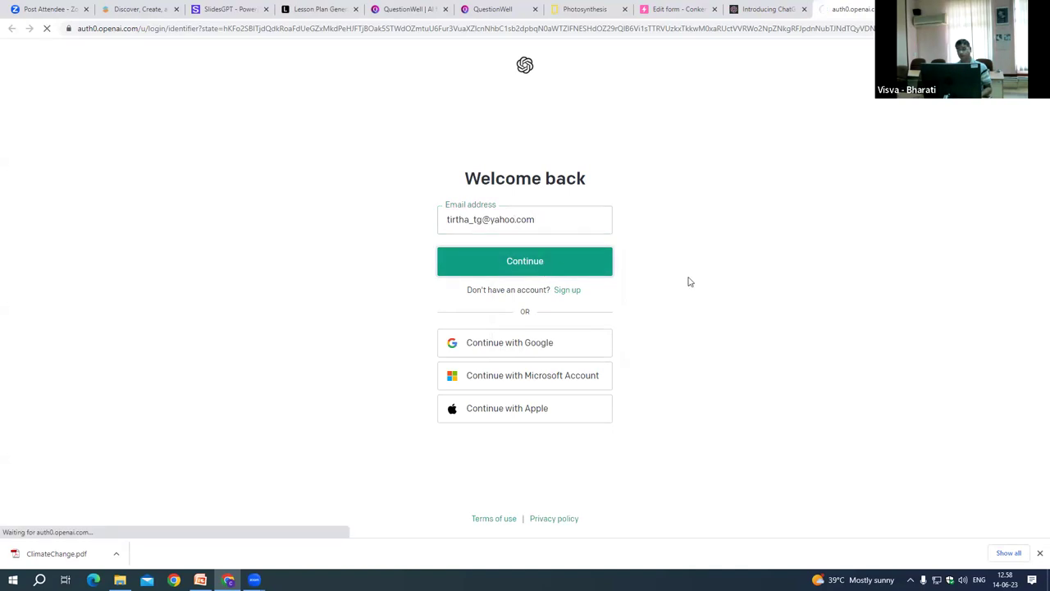
left_click(560, 300)
type("******")
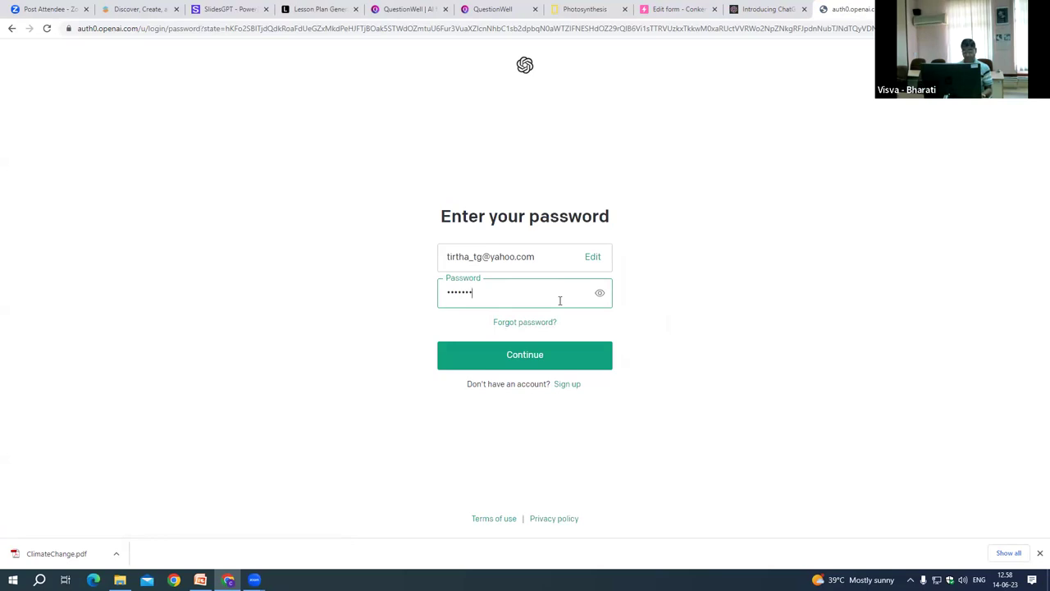
type("****")
left_click(558, 362)
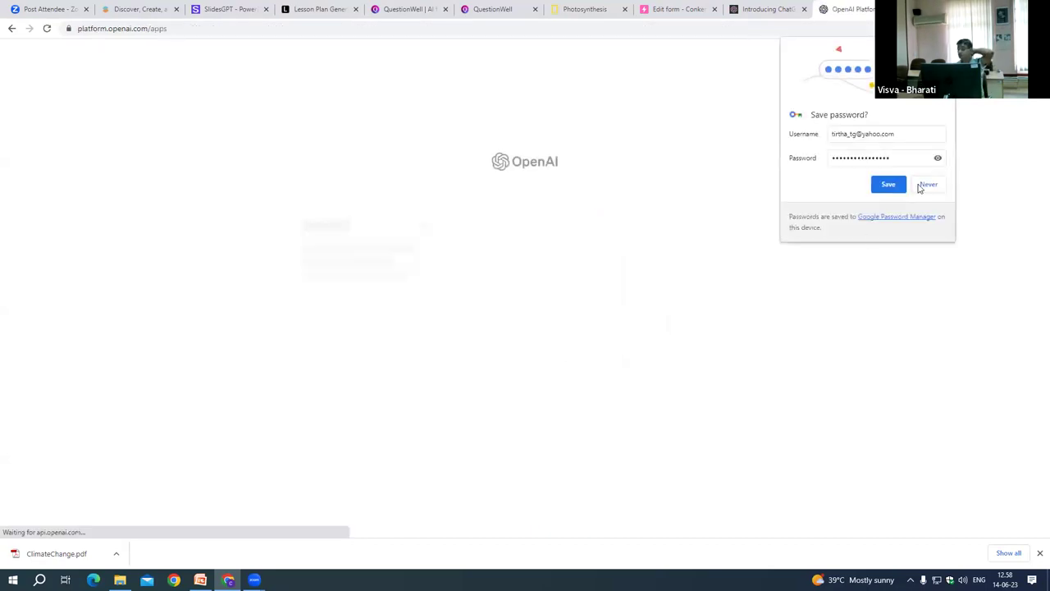
left_click(922, 186)
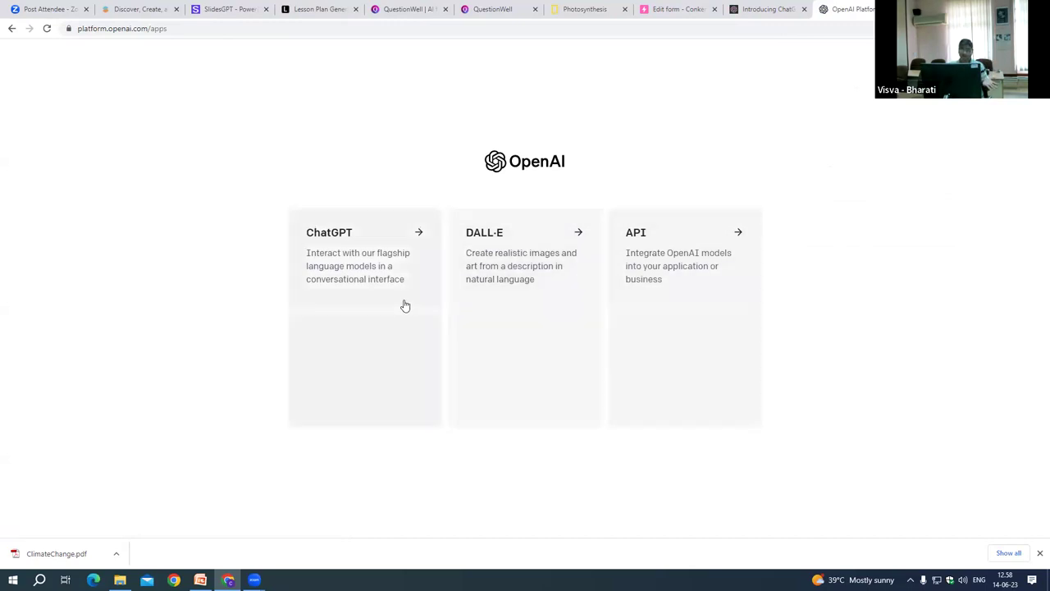
Step: Open ChatGPT from the OpenAI apps and dismiss its three-step welcome notice
left_click(361, 268)
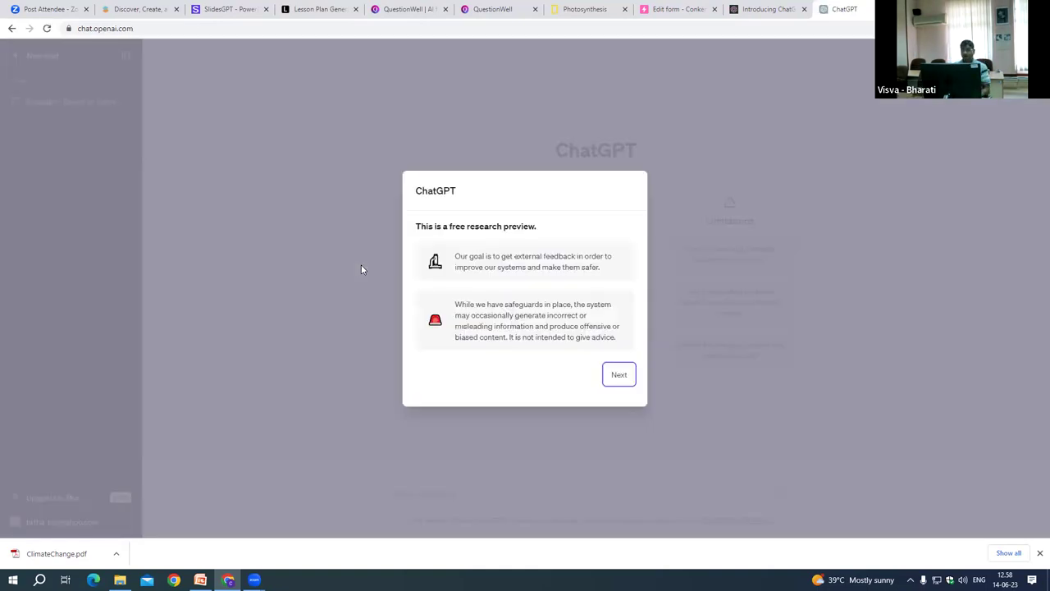
left_click(621, 377)
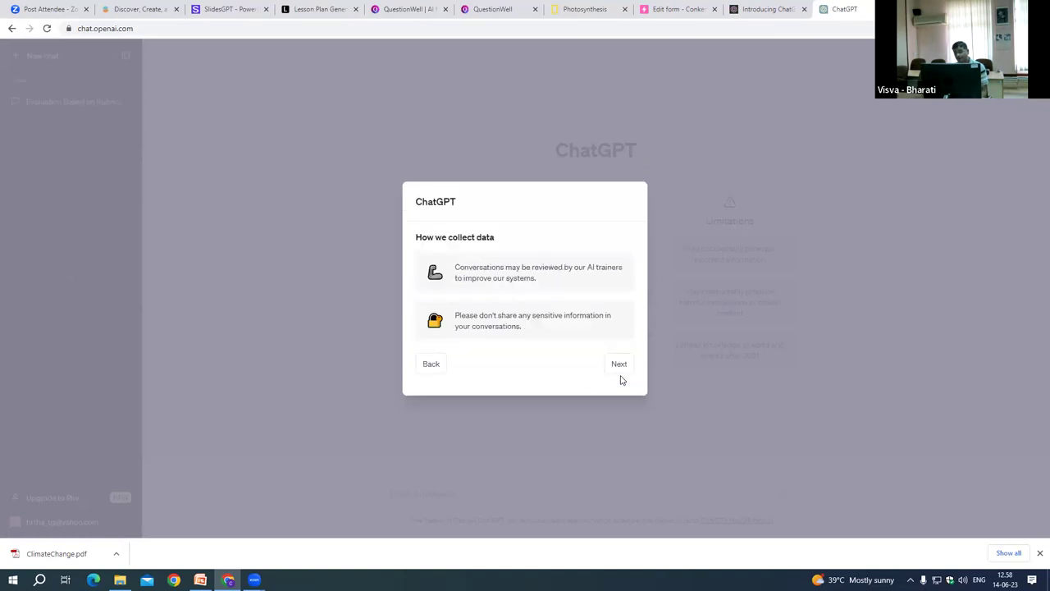
left_click(627, 363)
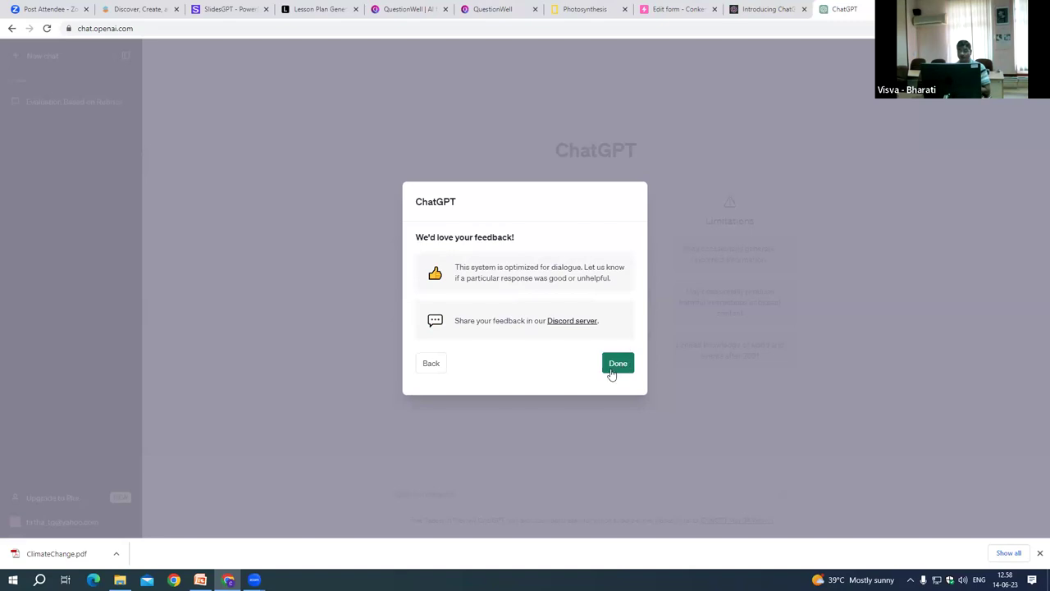
left_click(617, 364)
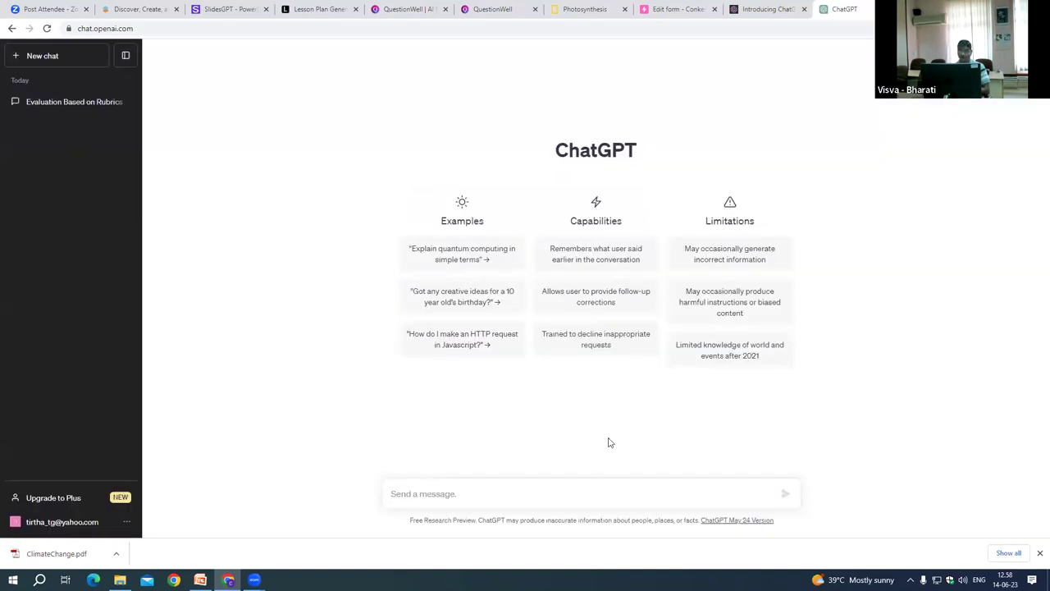